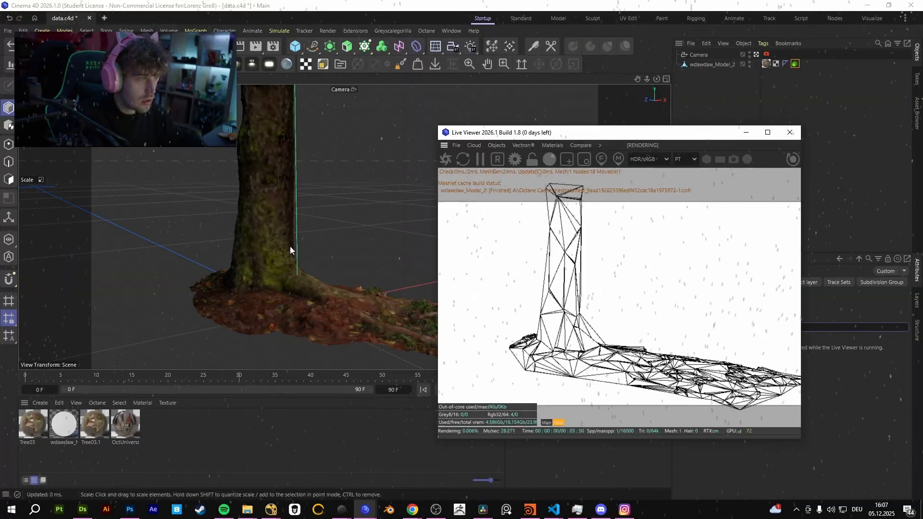
# Examine the tree's wireframe pass at different distances, and compare it with the main pass while scrubbing the timeline.
pyautogui.scroll(8, 293, 259)
pyautogui.scroll(-10, 313, 270)
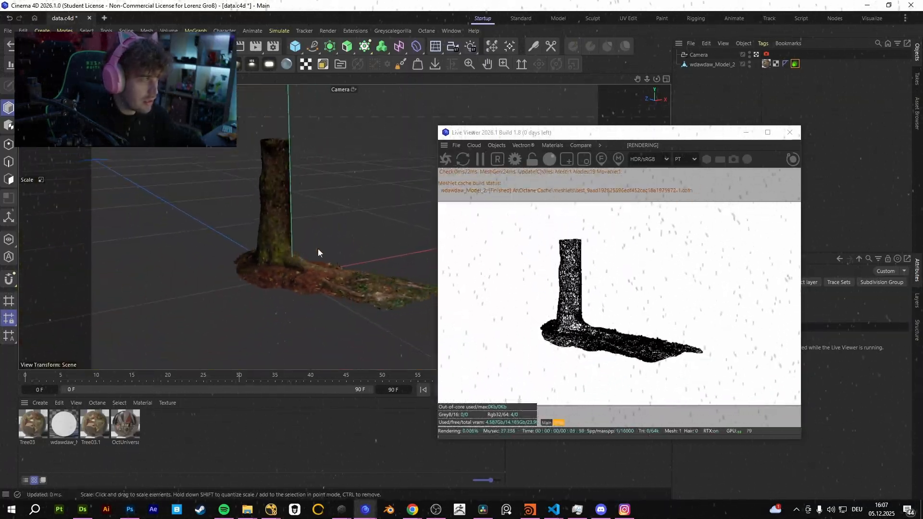
pyautogui.scroll(8, 318, 249)
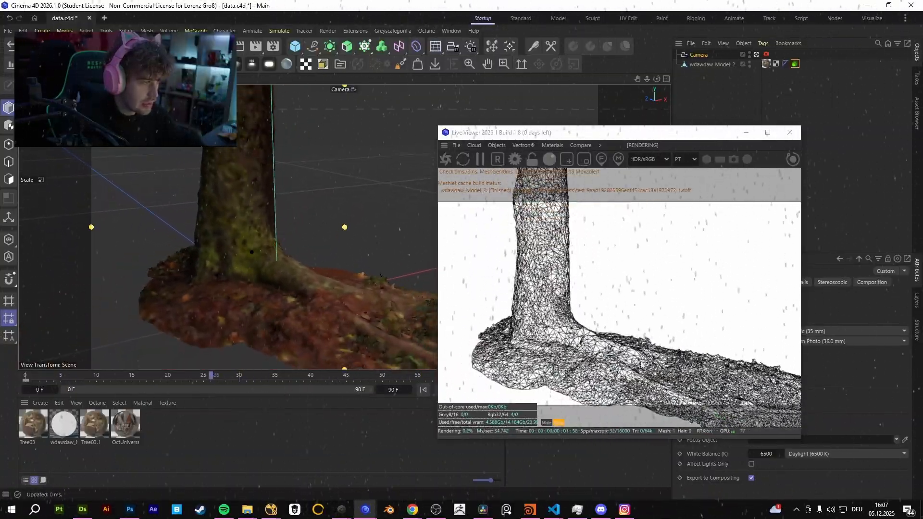
pyautogui.moveTo(217, 371); pyautogui.dragTo(40, 366)
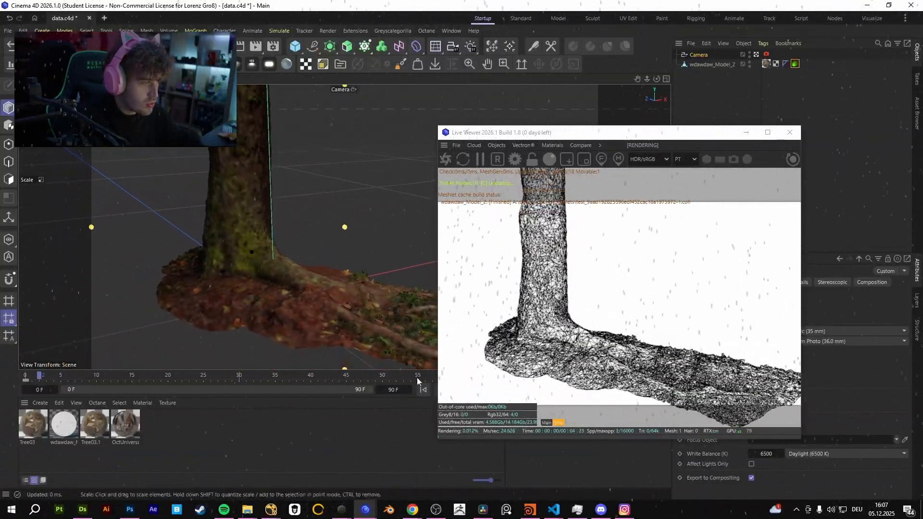
pyautogui.click(546, 423)
pyautogui.moveTo(131, 375); pyautogui.dragTo(218, 374)
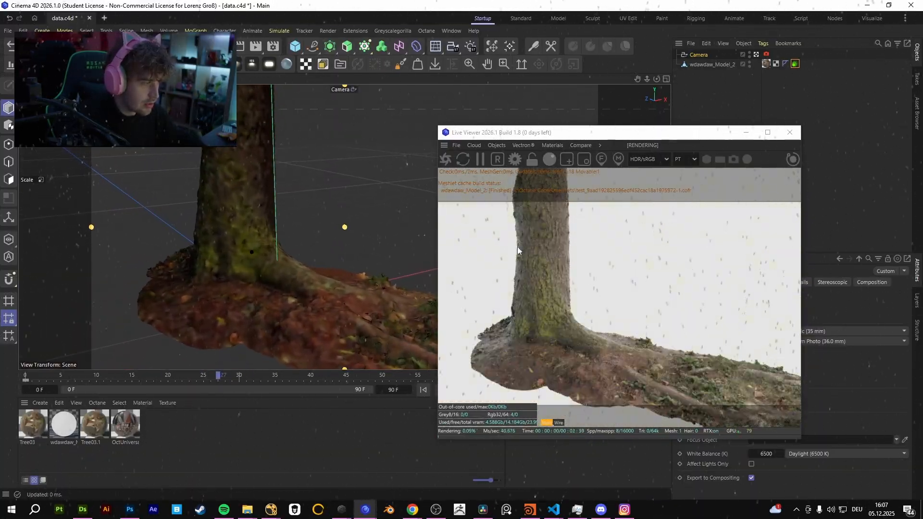
# Add an Octane daylight environment to the tree scene.
pyautogui.click(499, 145)
pyautogui.click(532, 209)
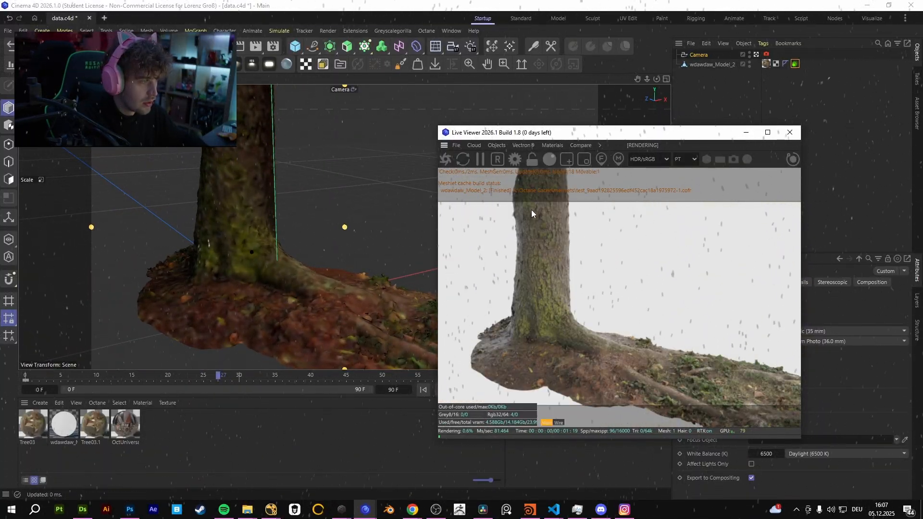
pyautogui.press('r')
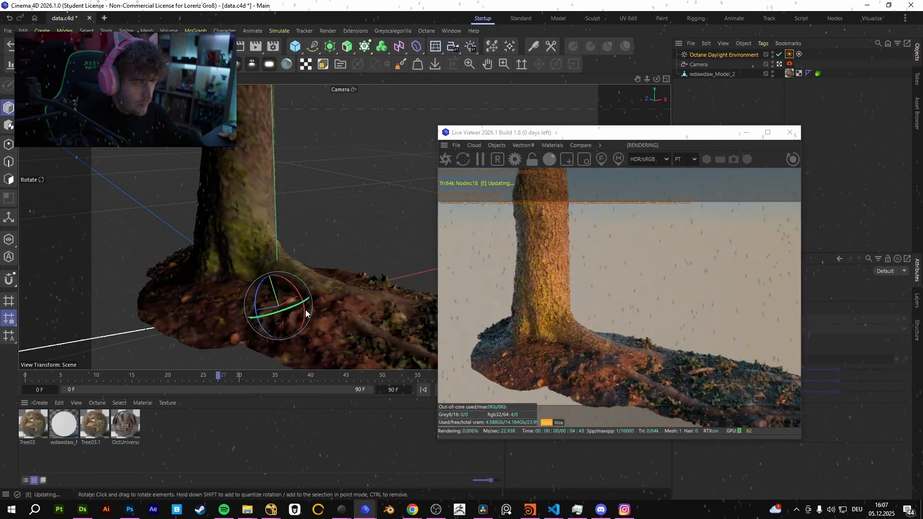
# Set the specular float of the Tree03 material to 0.
pyautogui.doubleClick(33, 425)
pyautogui.click(50, 314)
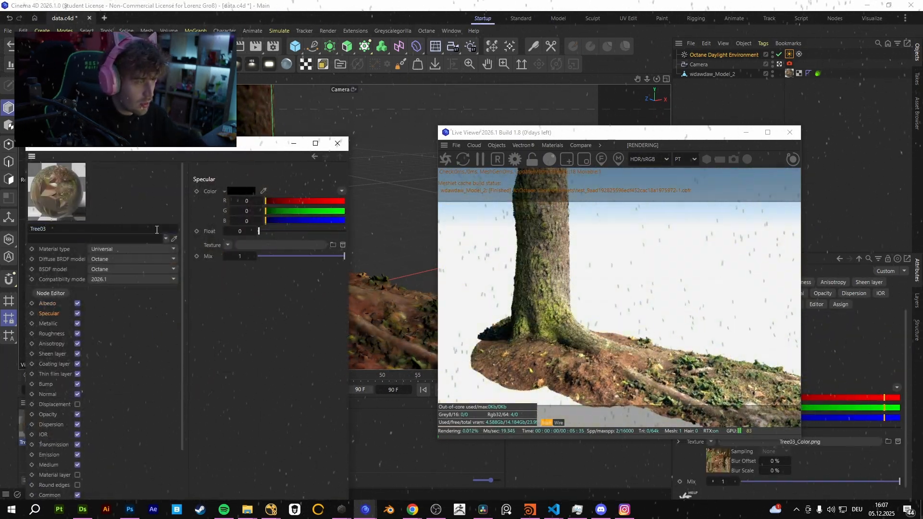
pyautogui.click(338, 143)
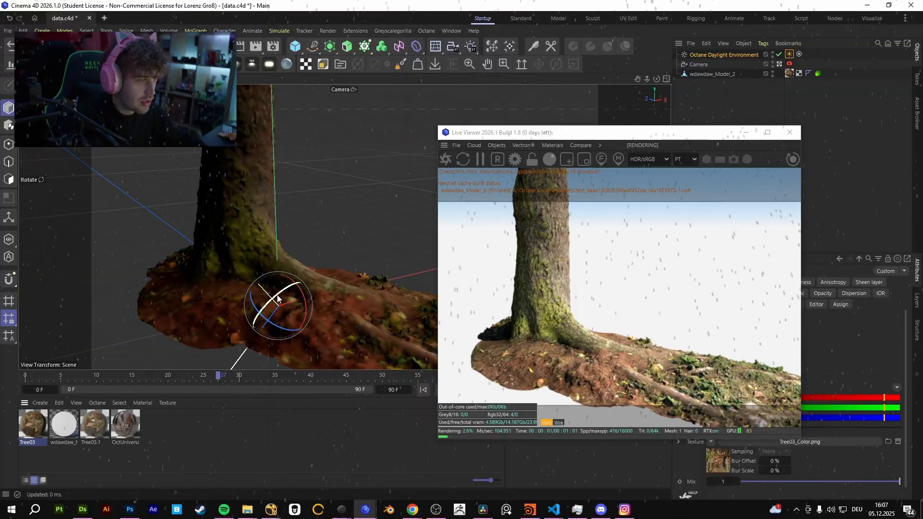
# Rotate the daylight environment slightly and check the wireframe pass while scrubbing the timeline.
pyautogui.moveTo(277, 295); pyautogui.dragTo(284, 294)
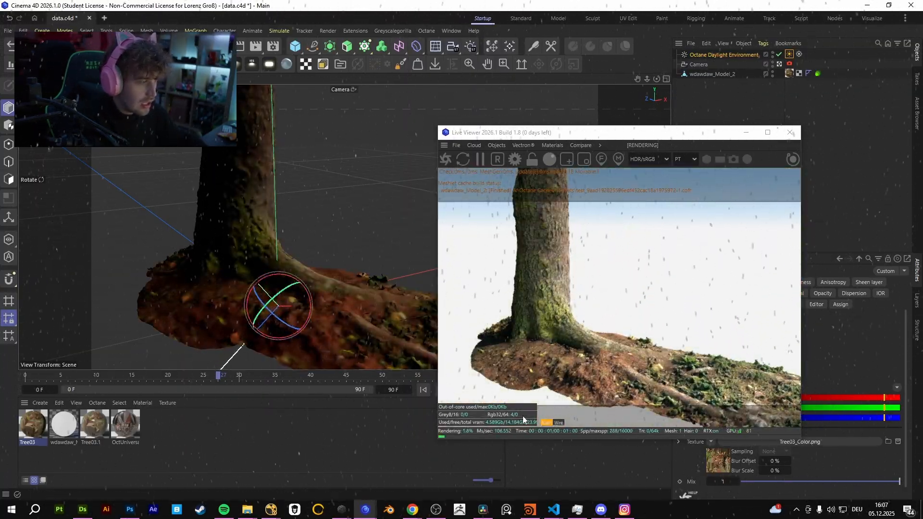
pyautogui.click(558, 423)
pyautogui.moveTo(229, 379)
pyautogui.mouseDown()
pyautogui.moveTo(403, 370)
pyautogui.moveTo(346, 361)
pyautogui.moveTo(87, 365)
pyautogui.moveTo(310, 365)
pyautogui.moveTo(239, 369)
pyautogui.mouseUp()
# Close the Live Viewer and delete all objects from the scene.
pyautogui.click(788, 132)
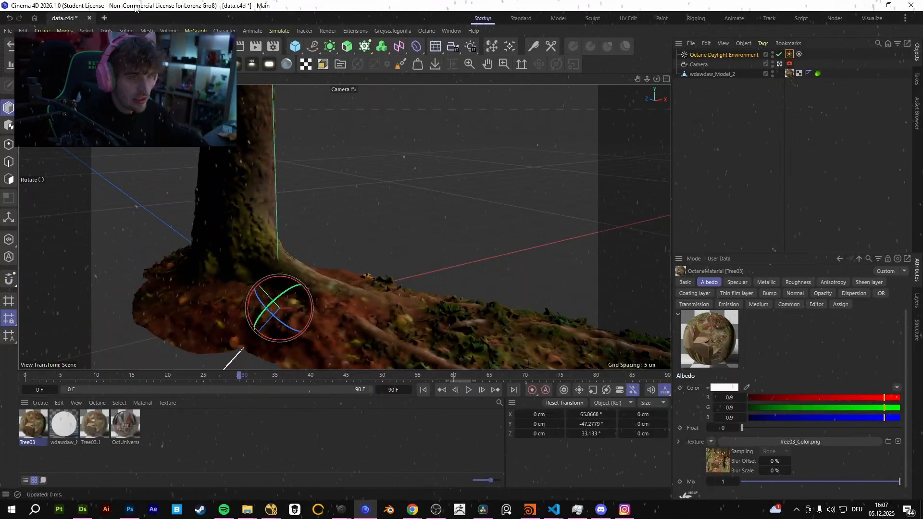
pyautogui.moveTo(683, 24); pyautogui.dragTo(679, 24)
pyautogui.press('Delete')
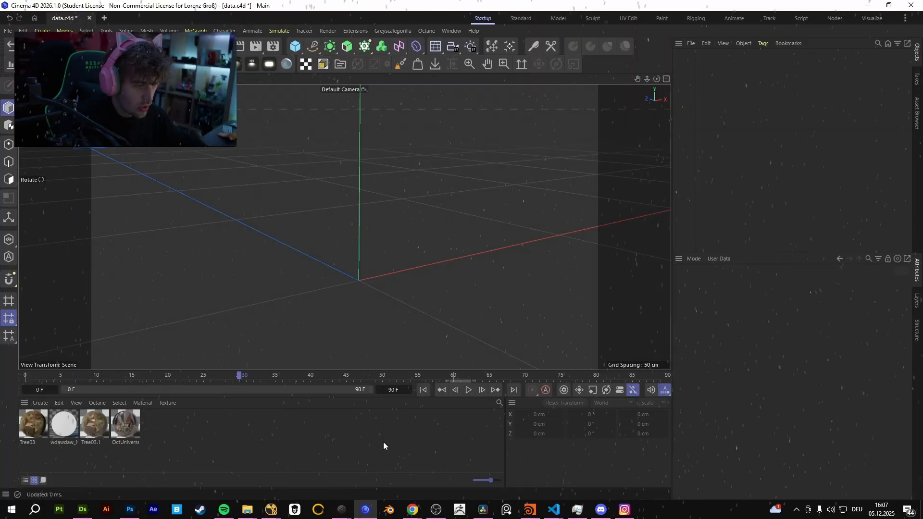
# Switch to Lazybridge, export the Tree03 trunk model, and return to Cinema 4D.
pyautogui.moveTo(341, 510)
pyautogui.click(391, 480)
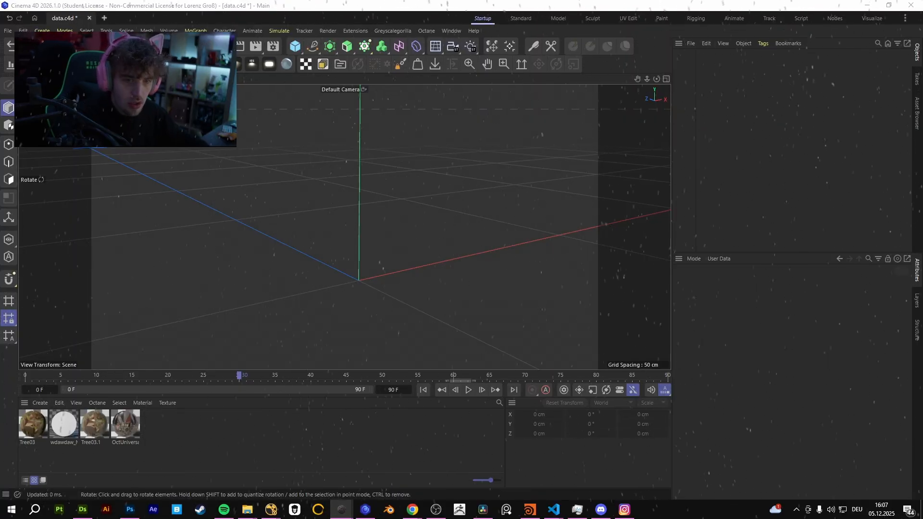
pyautogui.scroll(-2, 862, 272)
pyautogui.scroll(2, 883, 218)
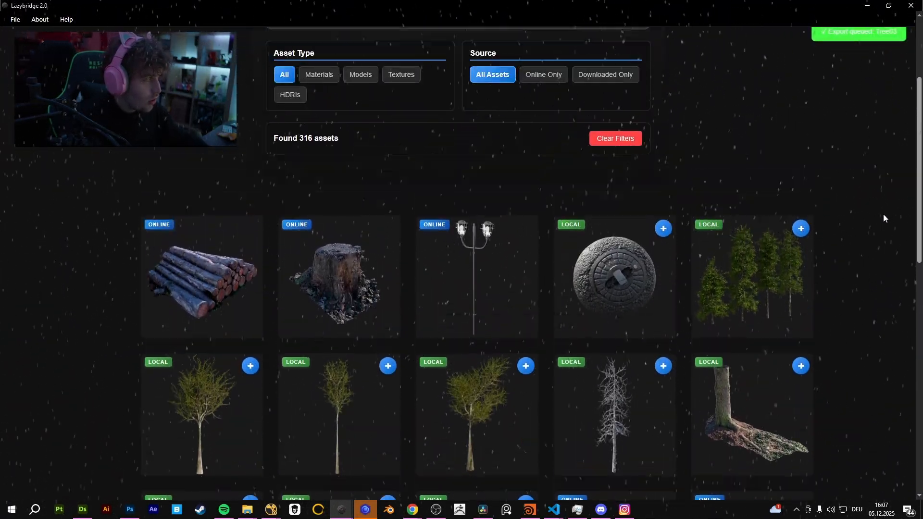
pyautogui.scroll(3, 884, 218)
pyautogui.click(366, 509)
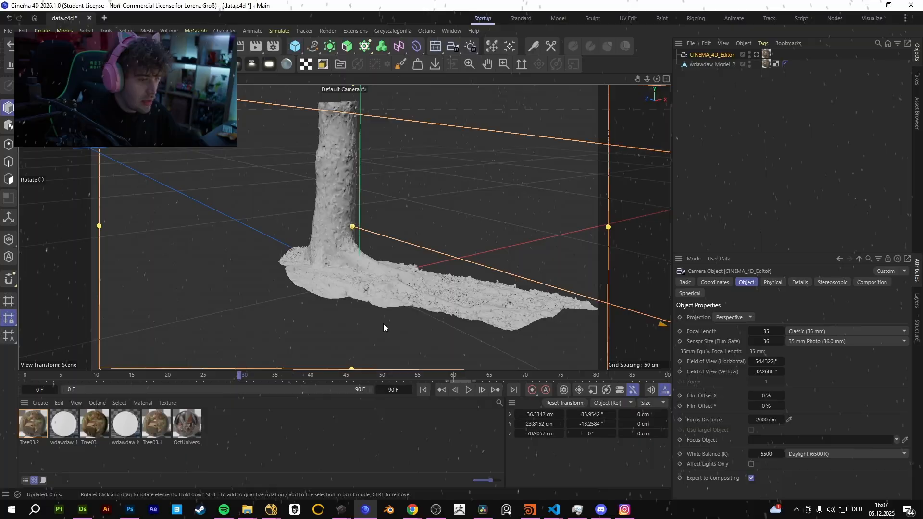
# Delete the imported CINEMA_4D_Editor camera from the scene.
pyautogui.click(692, 157)
pyautogui.click(719, 55)
pyautogui.press('Delete')
# Open the Octane Live Viewer, place its window over the viewport, and start rendering the tree.
pyautogui.keyDown('alt'); pyautogui.moveTo(359, 250); pyautogui.dragTo(337, 251, button='middle'); pyautogui.keyUp('alt')
pyautogui.scroll(4, 341, 249)
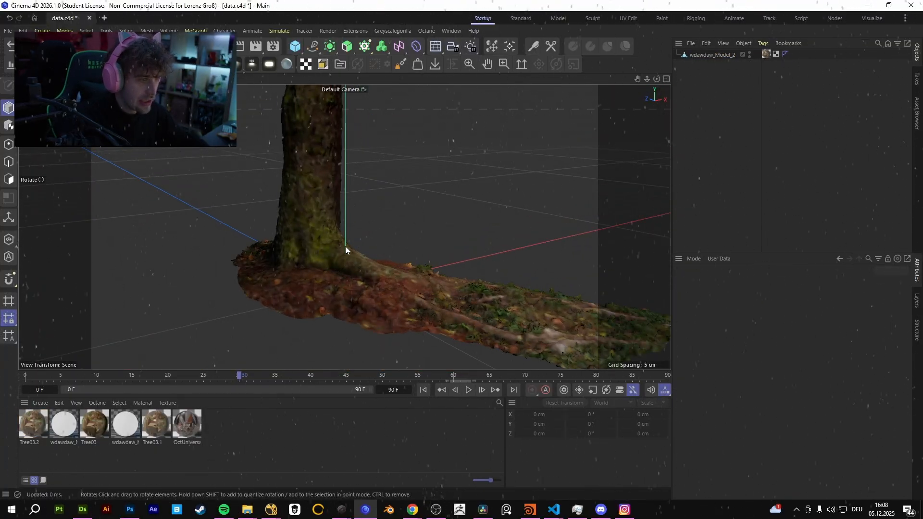
pyautogui.keyDown('alt'); pyautogui.moveTo(317, 262); pyautogui.dragTo(254, 283, button='right'); pyautogui.keyUp('alt')
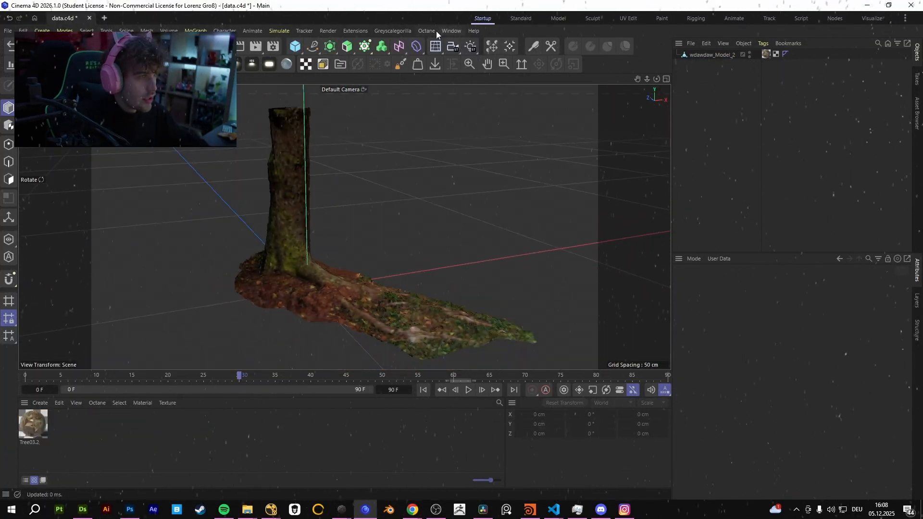
pyautogui.click(433, 31)
pyautogui.click(437, 42)
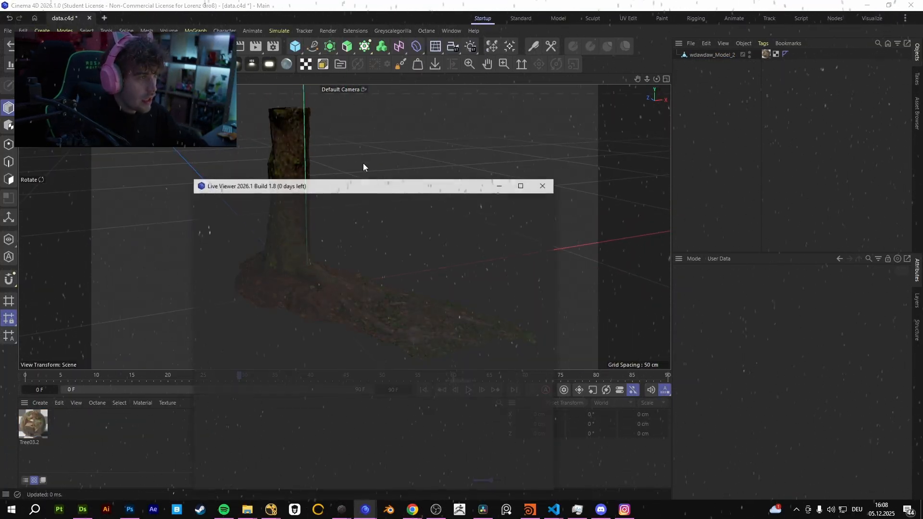
pyautogui.moveTo(289, 187); pyautogui.dragTo(367, 129)
pyautogui.click(281, 155)
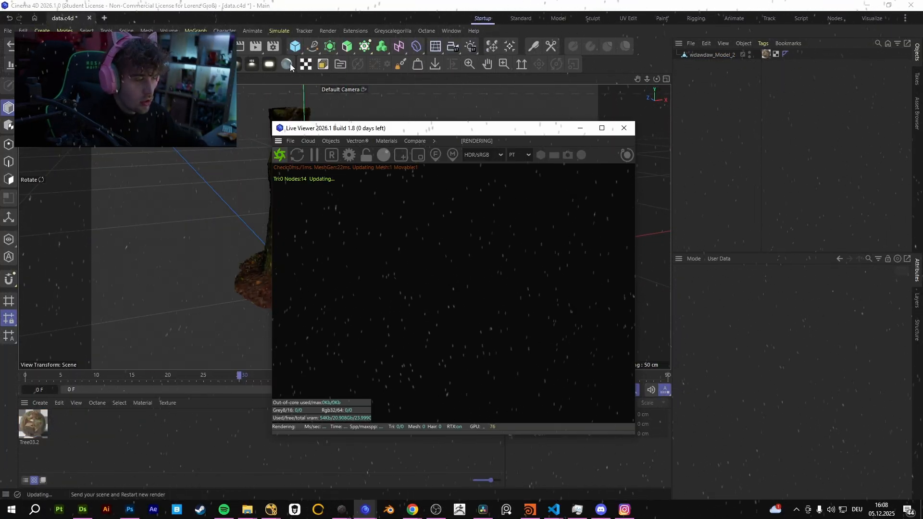
# Check which passes are set up in the OctaneRender AOV manager, and close the render settings.
pyautogui.click(273, 46)
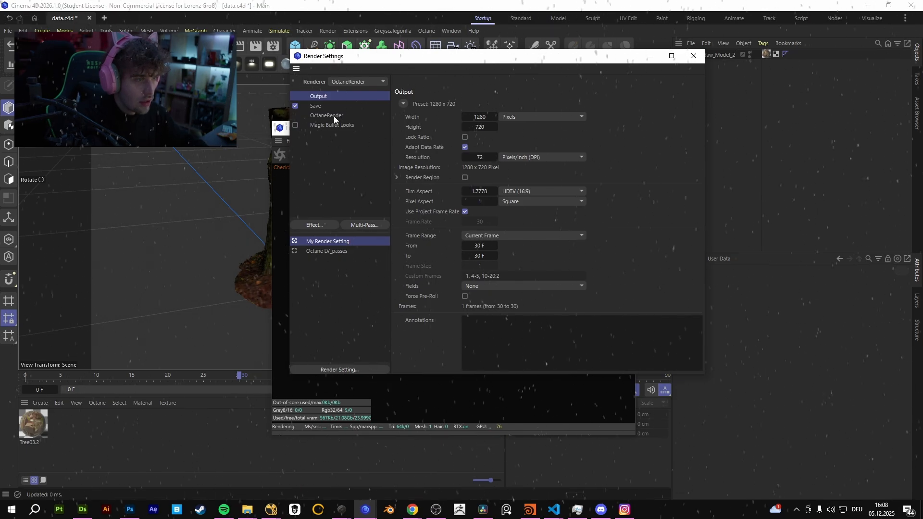
pyautogui.click(333, 116)
pyautogui.click(509, 104)
pyautogui.click(428, 222)
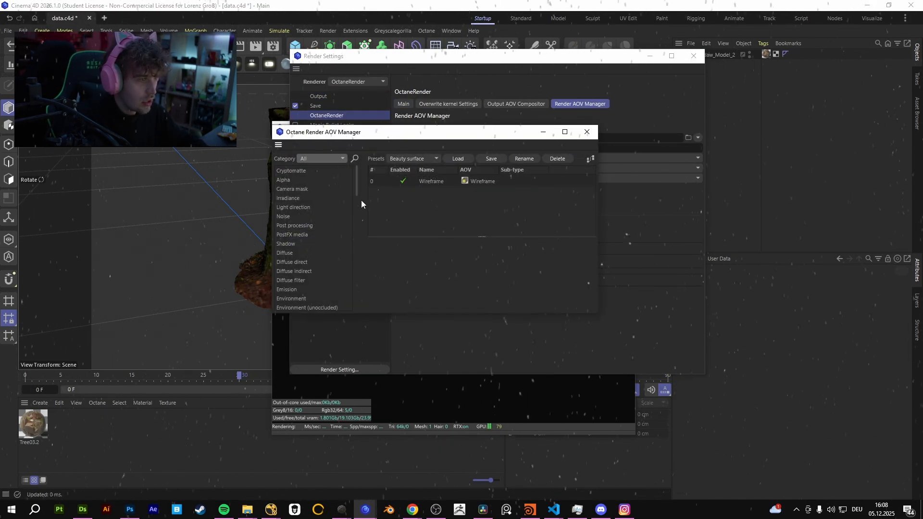
pyautogui.click(587, 132)
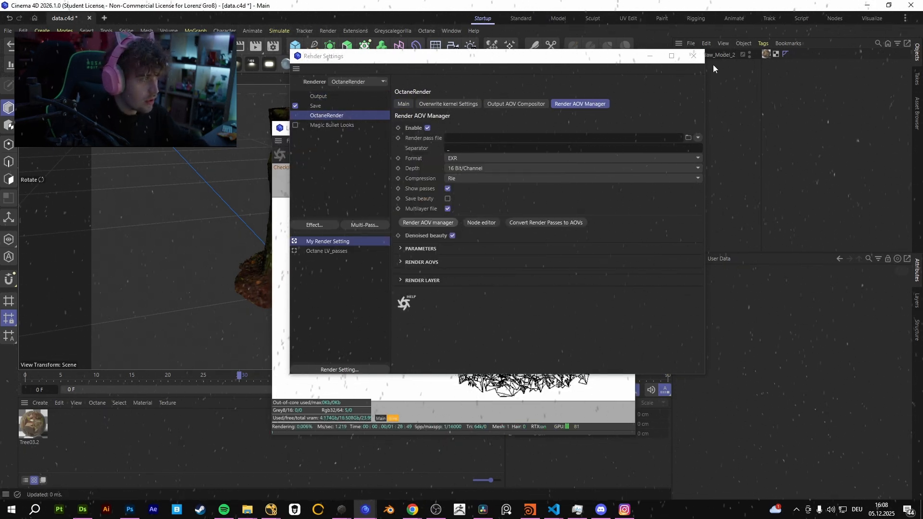
pyautogui.click(693, 56)
# Turn off displacement in the Tree03.2 material.
pyautogui.doubleClick(33, 422)
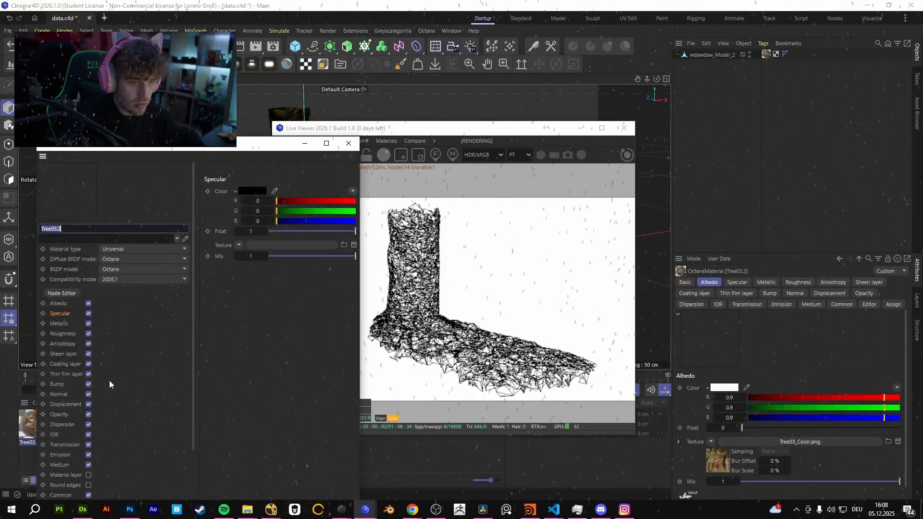
pyautogui.click(348, 143)
# Examine the density of the tree's rendered wireframe from several angles and distances.
pyautogui.scroll(5, 178, 226)
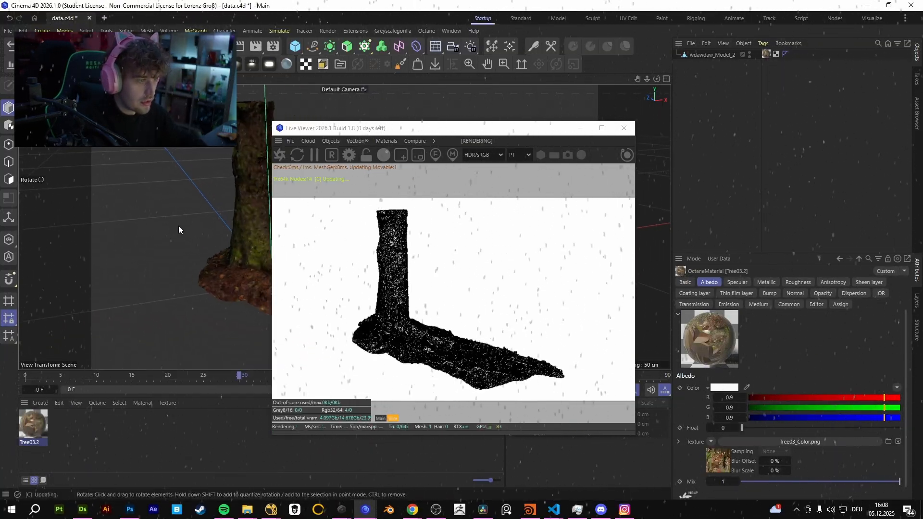
pyautogui.keyDown('alt'); pyautogui.moveTo(250, 252); pyautogui.dragTo(204, 227, button='middle'); pyautogui.keyUp('alt')
pyautogui.keyDown('alt'); pyautogui.moveTo(204, 227); pyautogui.dragTo(202, 208); pyautogui.keyUp('alt')
pyautogui.keyDown('alt'); pyautogui.moveTo(202, 208); pyautogui.dragTo(183, 234, button='right'); pyautogui.keyUp('alt')
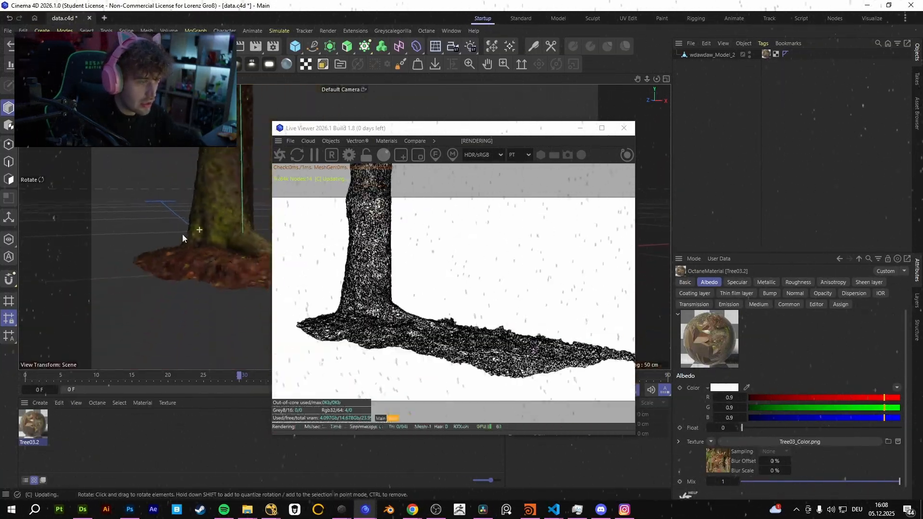
pyautogui.keyDown('alt'); pyautogui.moveTo(183, 234); pyautogui.dragTo(222, 255, button='middle'); pyautogui.keyUp('alt')
pyautogui.keyDown('alt'); pyautogui.moveTo(230, 212); pyautogui.dragTo(246, 293); pyautogui.keyUp('alt')
pyautogui.keyDown('alt'); pyautogui.moveTo(208, 257); pyautogui.dragTo(231, 252, button='right'); pyautogui.keyUp('alt')
# Add an Octane Object tag to the tree model.
pyautogui.rightClick(709, 61)
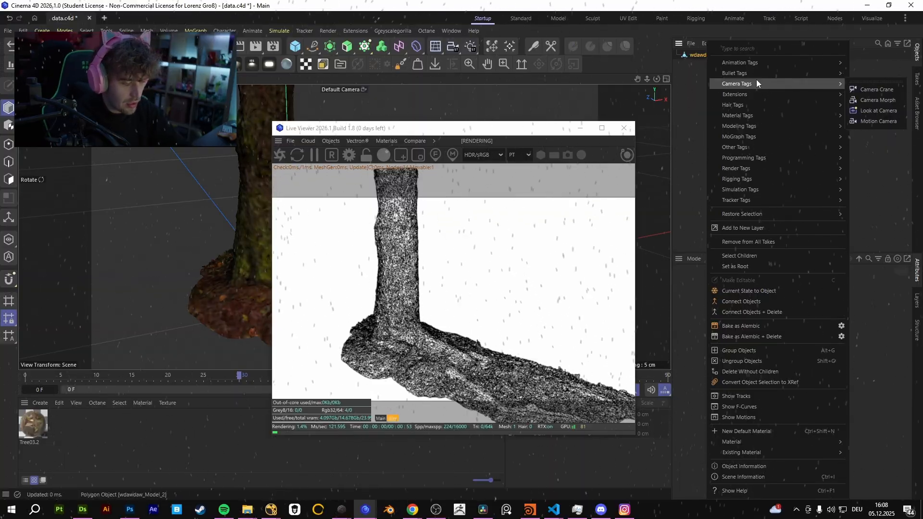
pyautogui.write('octane')
pyautogui.moveTo(766, 61)
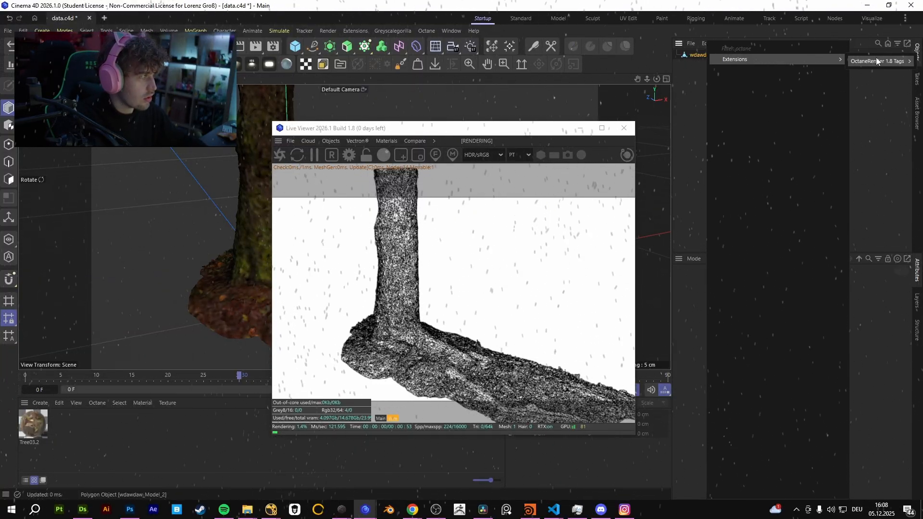
pyautogui.moveTo(876, 60)
pyautogui.click(813, 109)
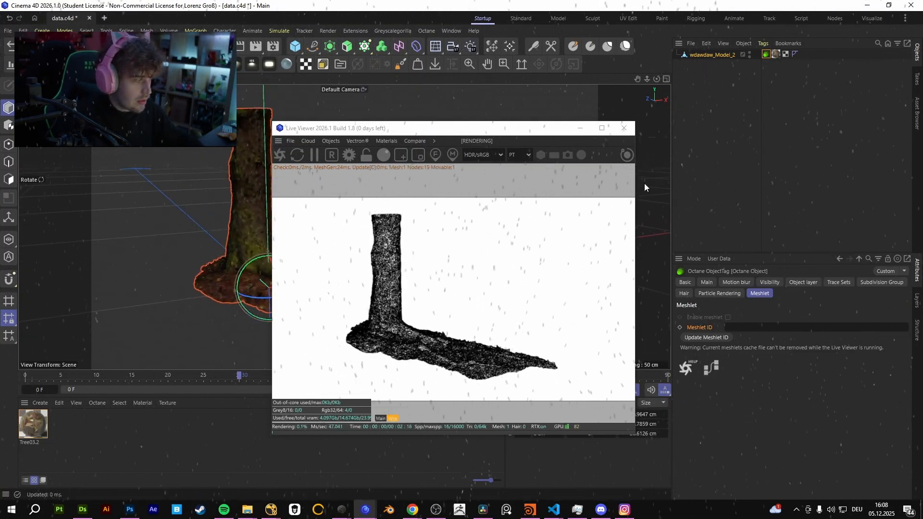
pyautogui.rightClick(702, 57)
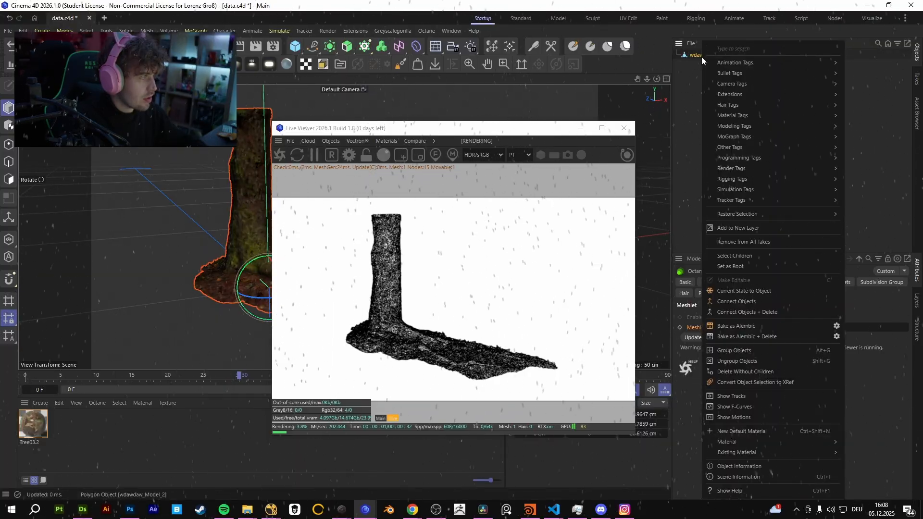
pyautogui.click(734, 293)
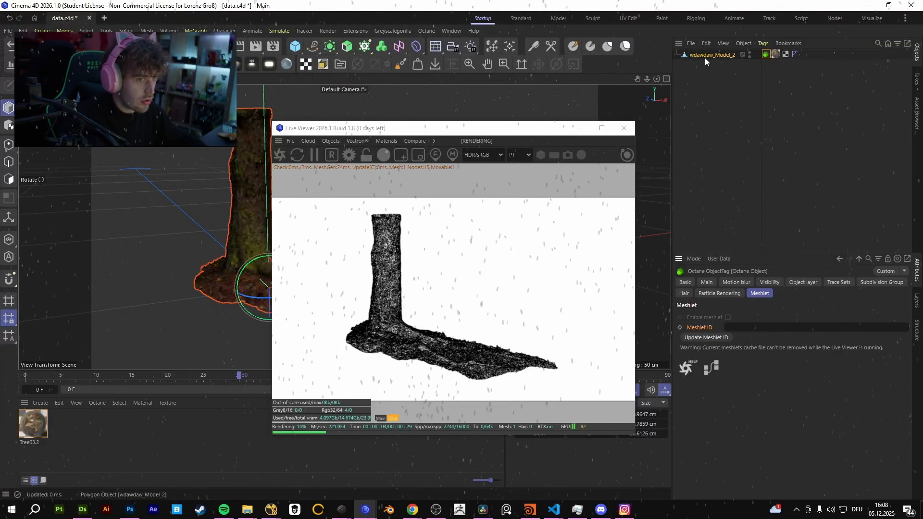
# Generate a meshlet ID in the tree's Octane Object tag and enable meshlet.
pyautogui.click(717, 341)
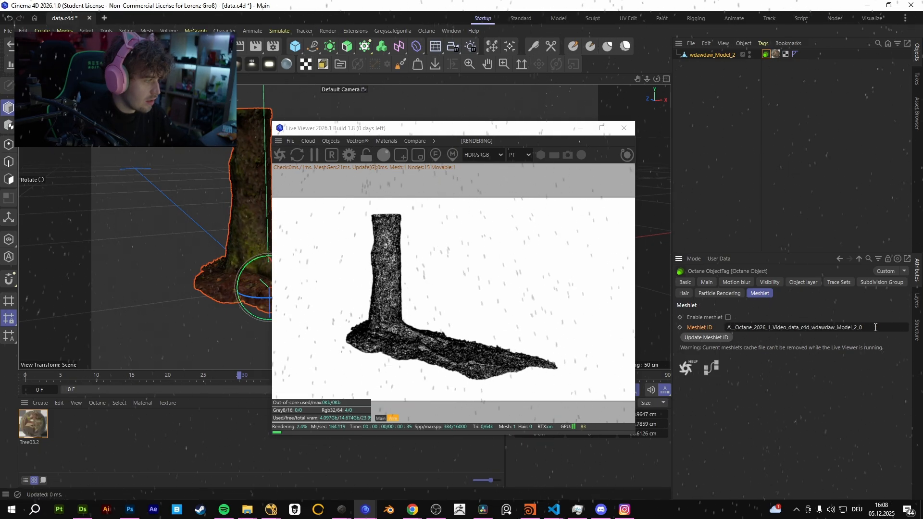
pyautogui.doubleClick(729, 327)
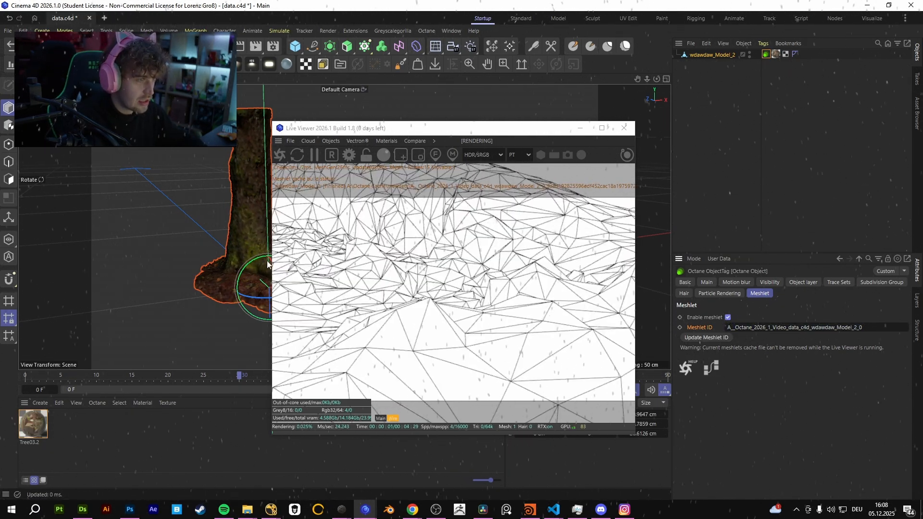
pyautogui.scroll(-12, 209, 214)
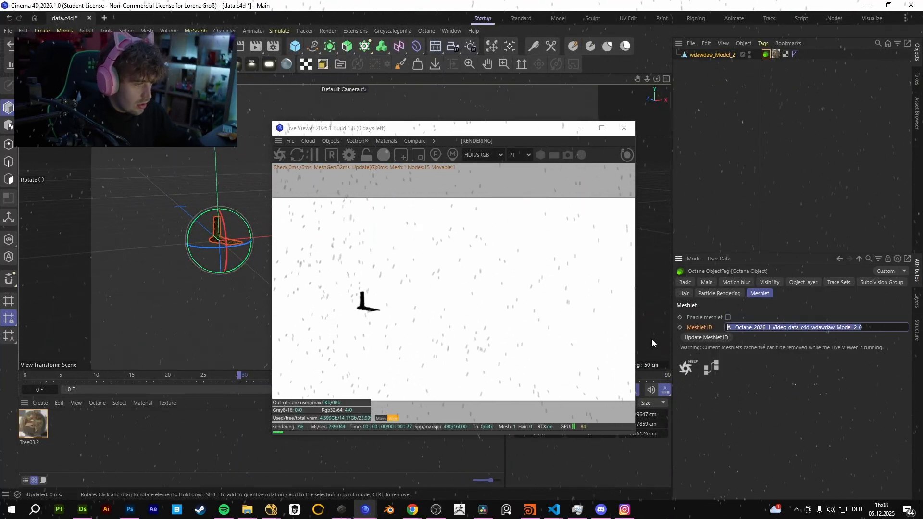
# Set the meshlet ID to "test" with meshlet enabled, and check the wireframe detail at different distances.
pyautogui.write('test')
pyautogui.press('Return')
pyautogui.scroll(5, 255, 235)
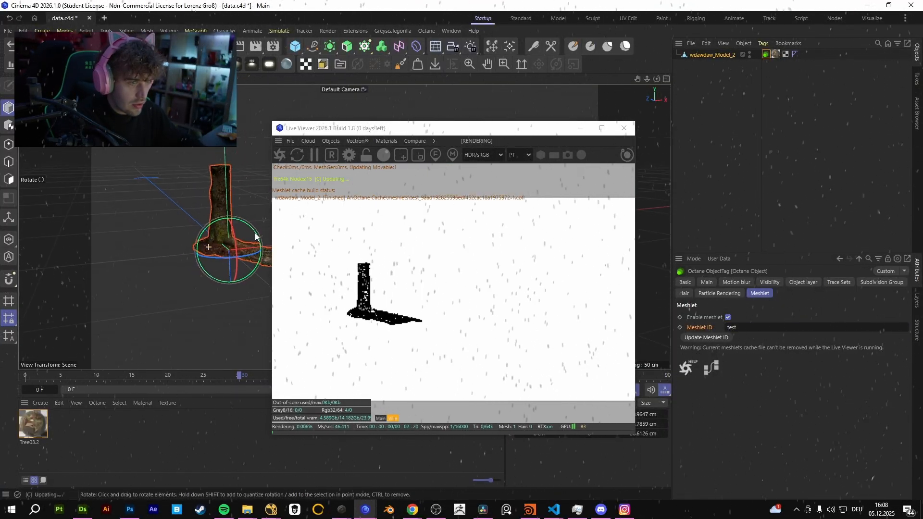
pyautogui.scroll(6, 244, 240)
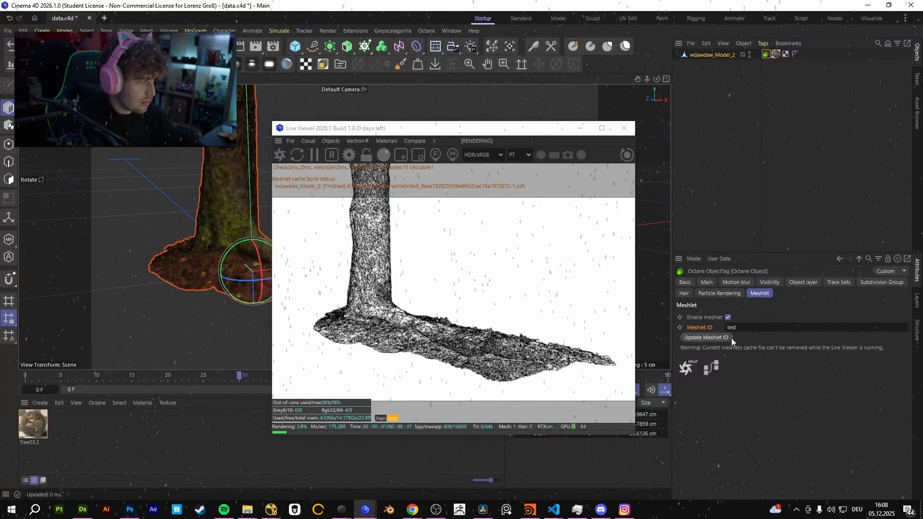
pyautogui.scroll(-8, 200, 317)
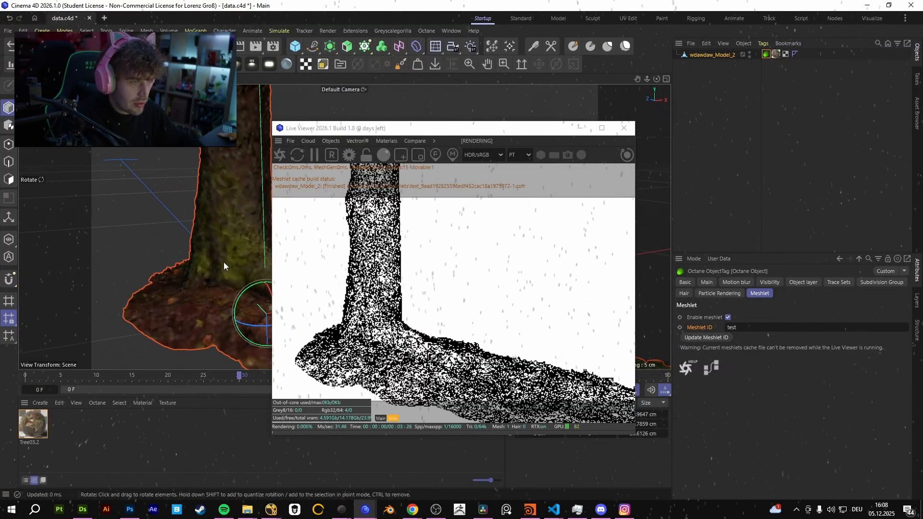
# Scale the tree model freehand with the Scale tool.
pyautogui.press('t')
pyautogui.moveTo(125, 125); pyautogui.dragTo(331, 106)
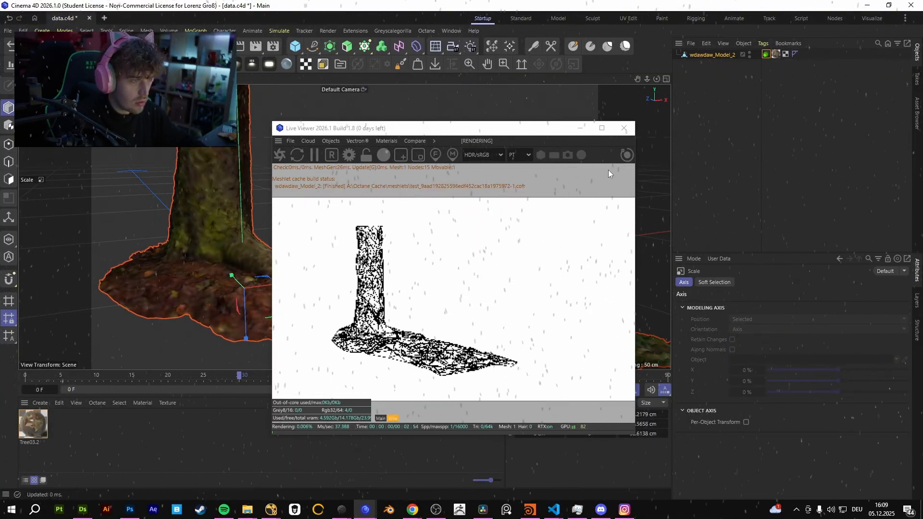
# Disable meshlet in the tree's Octane Object tag and change the meshlet ID to "testw".
pyautogui.click(724, 54)
pyautogui.click(767, 54)
pyautogui.click(729, 317)
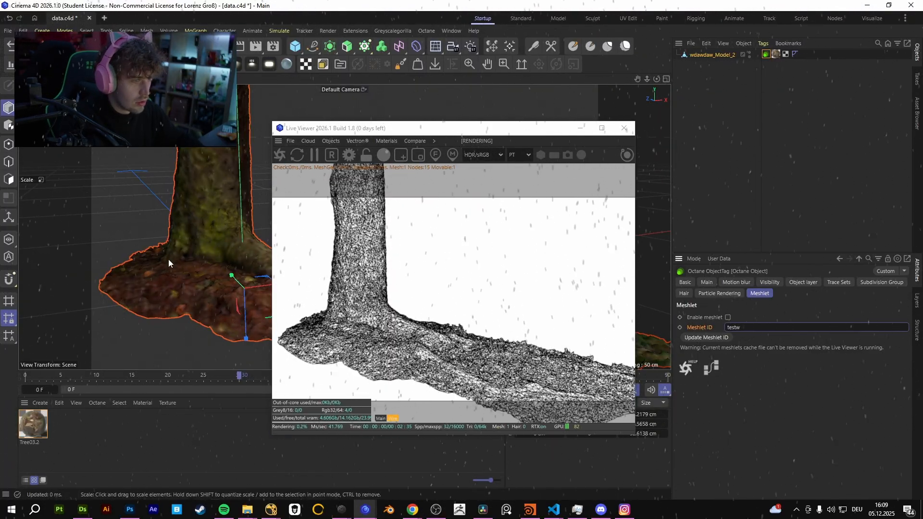
# Enable meshlet on the tree with the meshlet ID "testw" and compare the rendered wireframe detail at different distances.
pyautogui.moveTo(168, 262); pyautogui.dragTo(118, 227)
pyautogui.scroll(4, 120, 227)
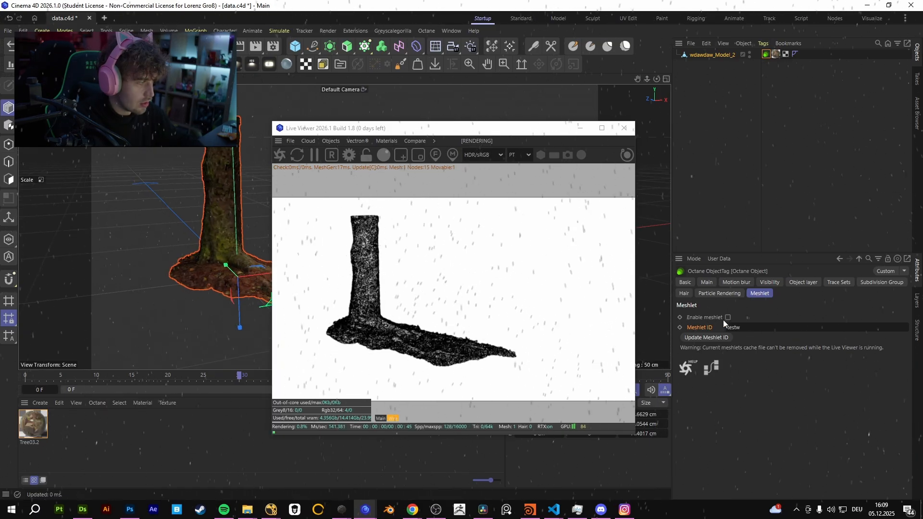
pyautogui.scroll(6, 256, 224)
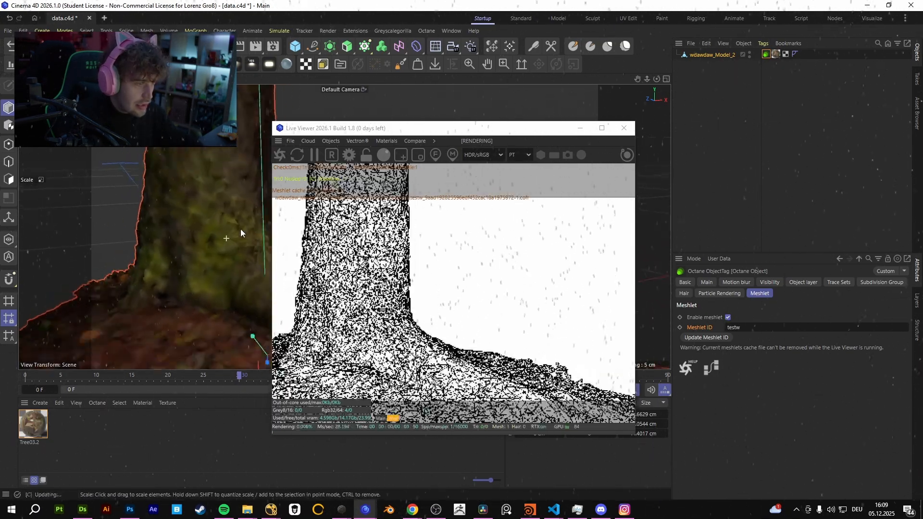
pyautogui.scroll(-5, 200, 240)
pyautogui.scroll(5, 253, 223)
pyautogui.scroll(-6, 192, 250)
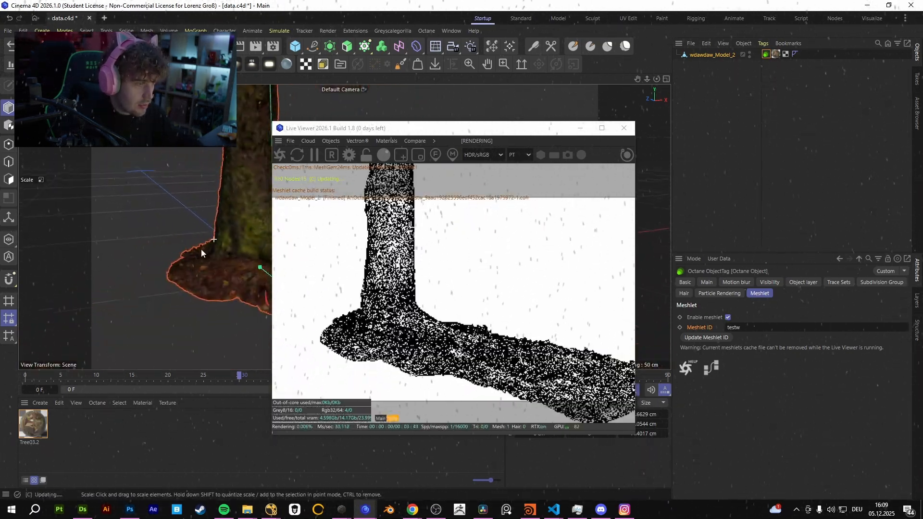
# Lower the LOD selection bias to -8 in the Octane settings and inspect the tree's wireframe up close.
pyautogui.click(349, 155)
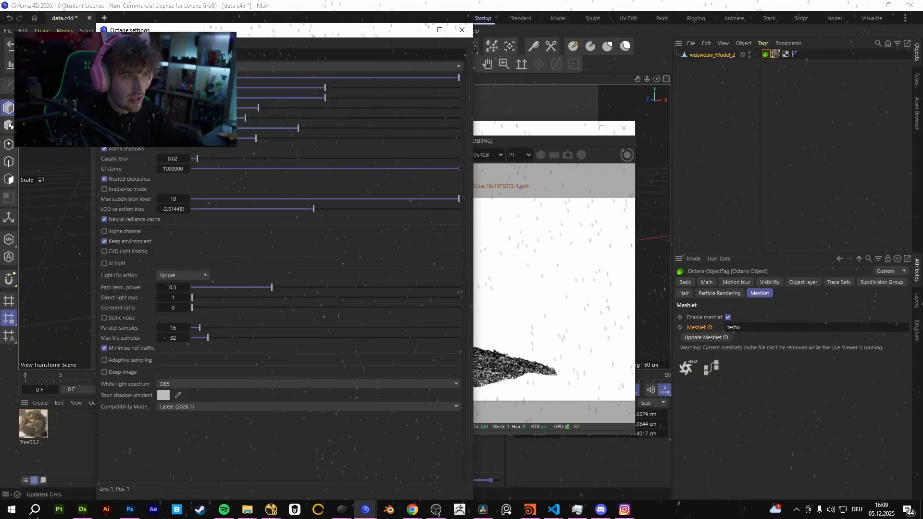
pyautogui.moveTo(228, 33); pyautogui.dragTo(278, 274)
pyautogui.moveTo(278, 278); pyautogui.dragTo(102, 82)
pyautogui.moveTo(220, 261); pyautogui.dragTo(205, 261)
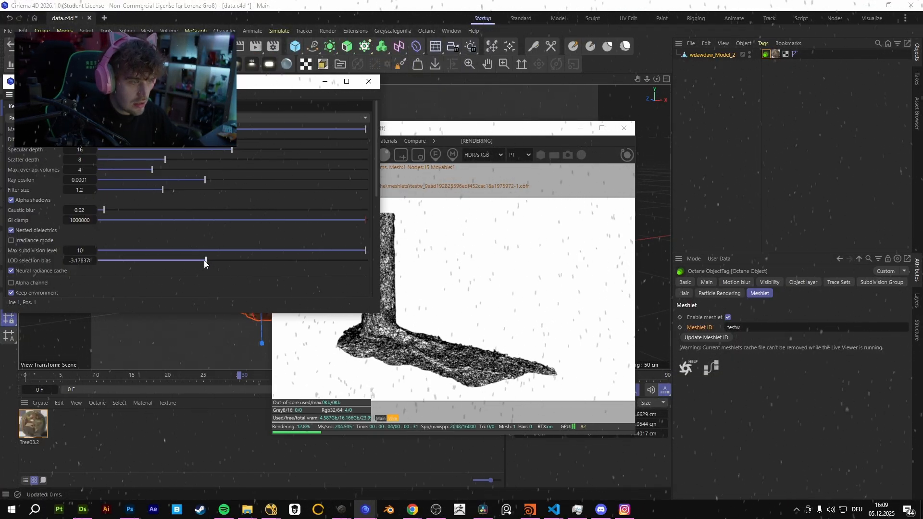
pyautogui.click(404, 347)
pyautogui.scroll(5, 404, 347)
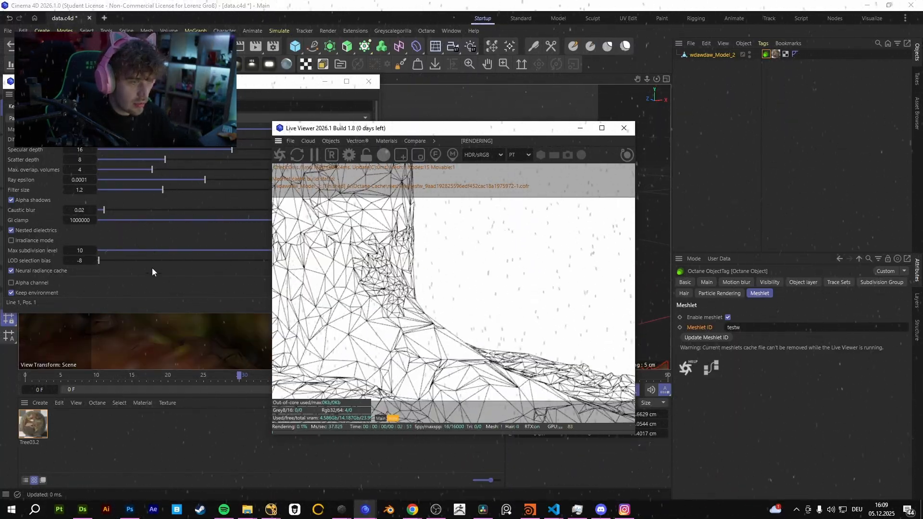
# Raise the LOD selection bias to 4 and check the tree's wireframe from farther away.
pyautogui.click(127, 281)
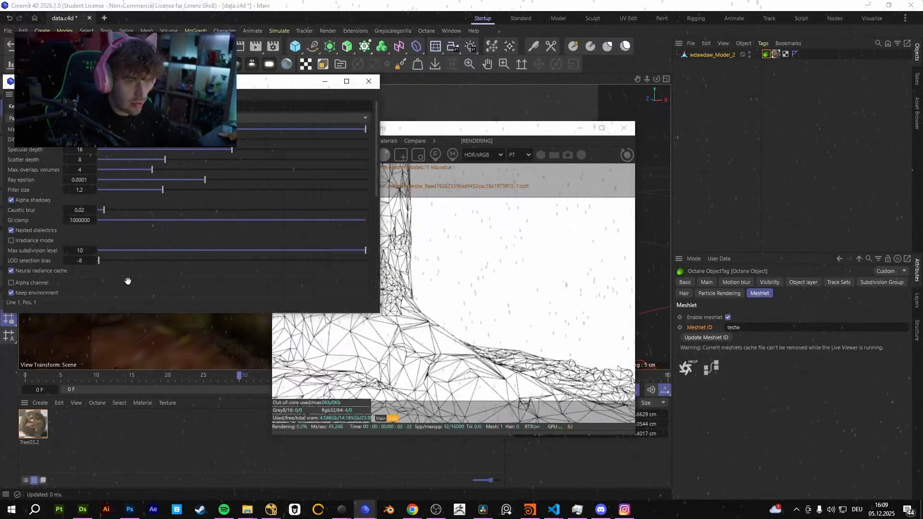
pyautogui.moveTo(166, 261); pyautogui.dragTo(379, 263)
pyautogui.click(426, 310)
pyautogui.scroll(-5, 426, 310)
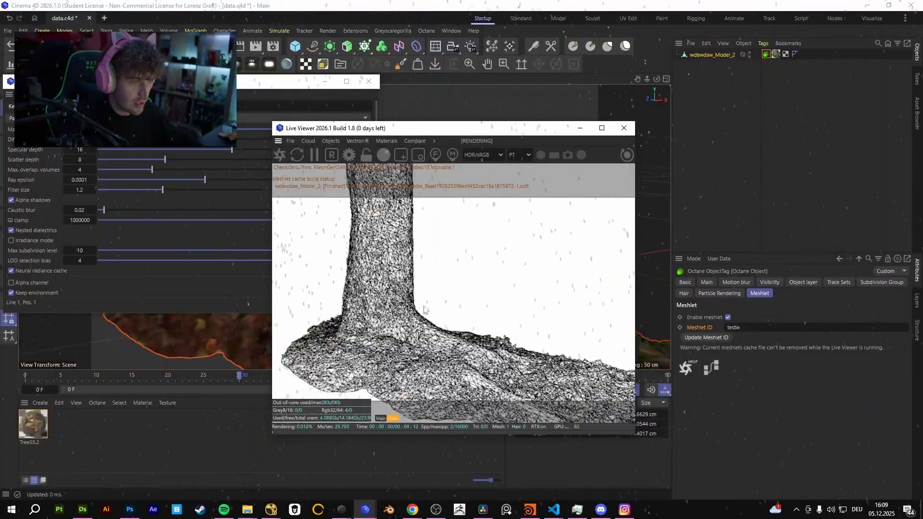
pyautogui.click(209, 273)
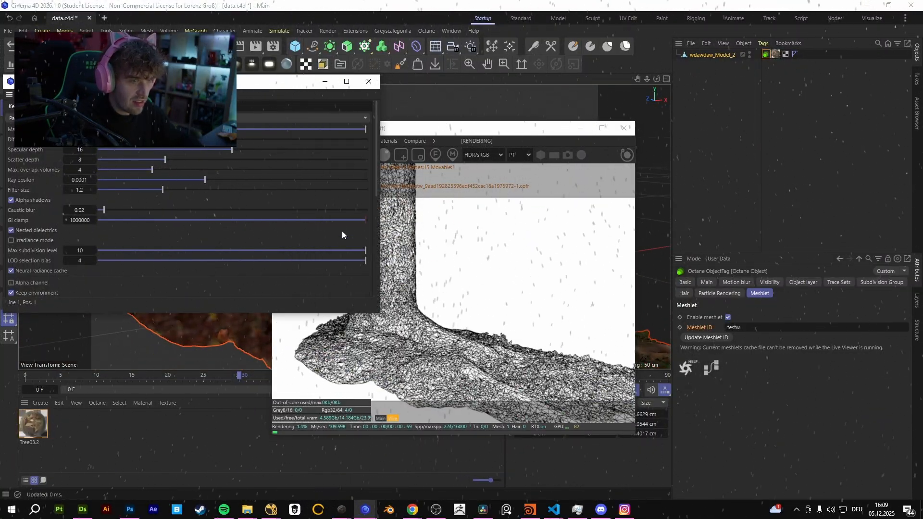
# Set the GI clamp to 1 and the LOD selection bias to about -4.32, and compare the wireframe at different distances.
pyautogui.moveTo(339, 221); pyautogui.dragTo(236, 221)
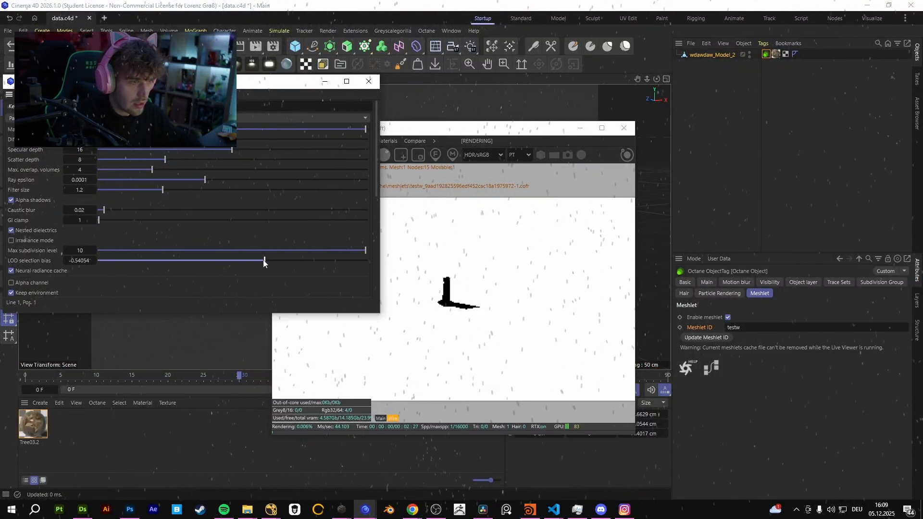
pyautogui.click(469, 301)
pyautogui.scroll(2, 468, 301)
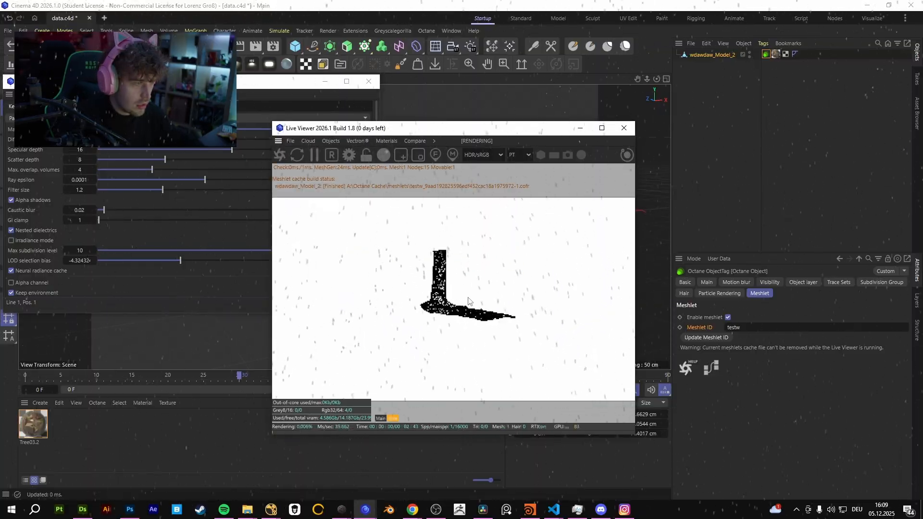
pyautogui.scroll(8, 447, 299)
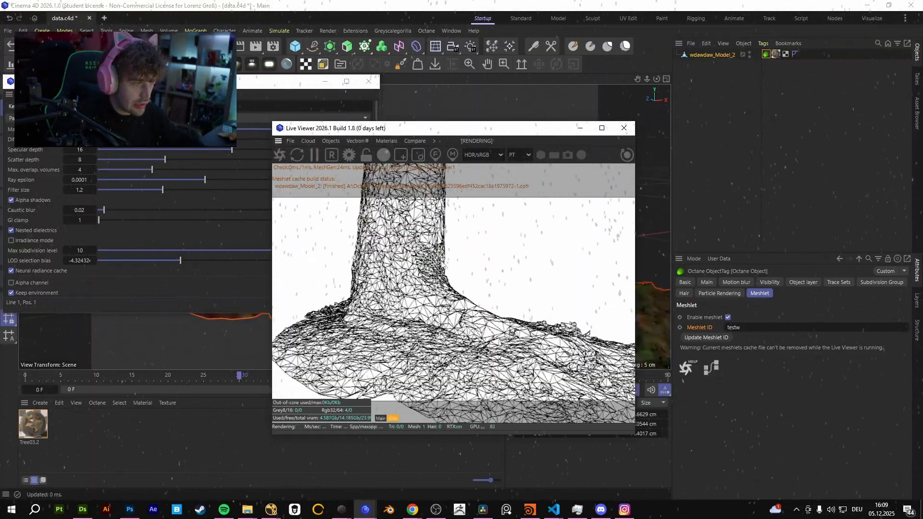
pyautogui.scroll(-10, 464, 264)
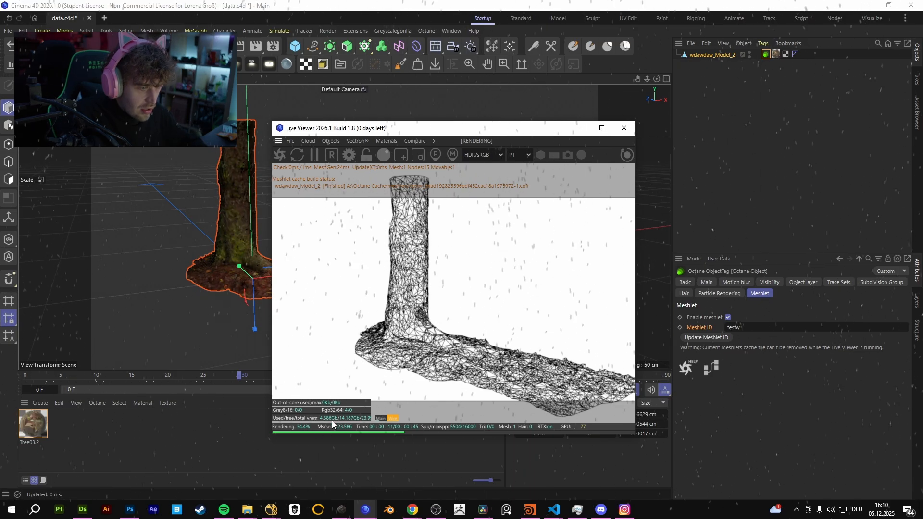
pyautogui.scroll(-4, 179, 295)
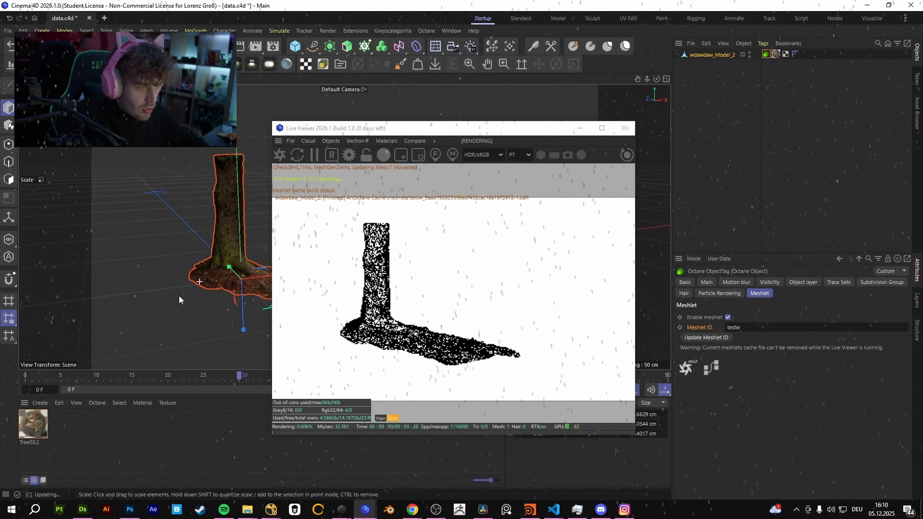
pyautogui.scroll(-5, 211, 262)
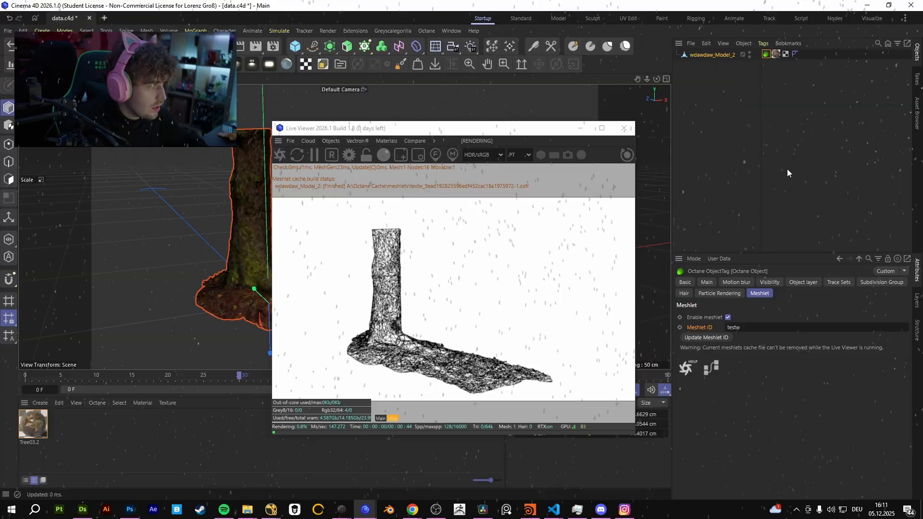
# Select the tree's Octane Object tag and review its meshlet settings.
pyautogui.click(786, 170)
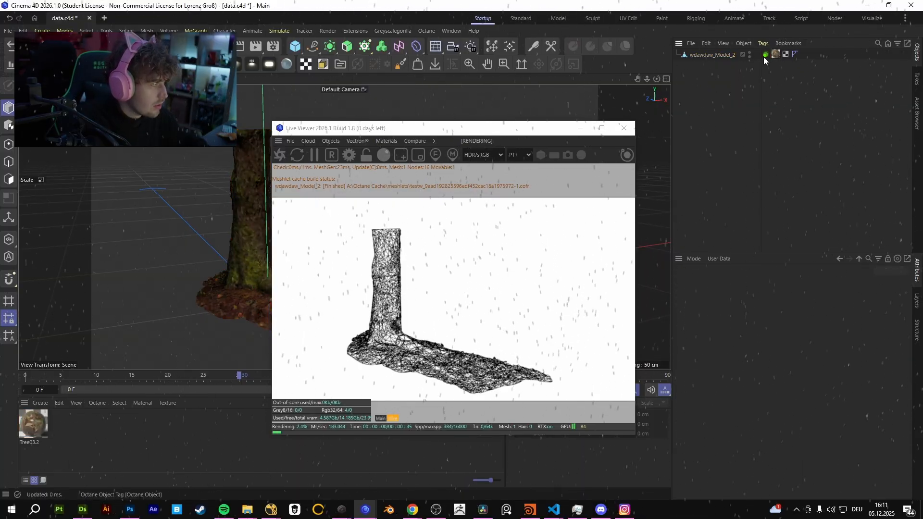
pyautogui.click(766, 54)
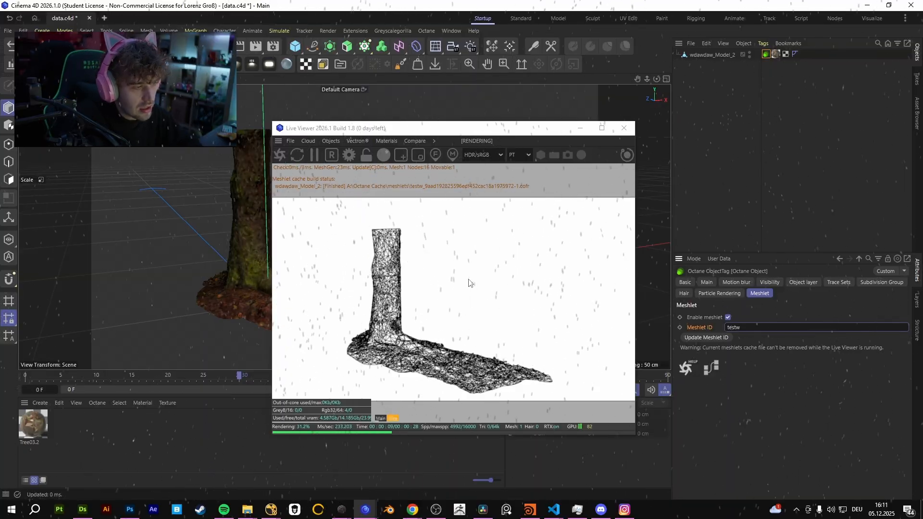
pyautogui.click(397, 416)
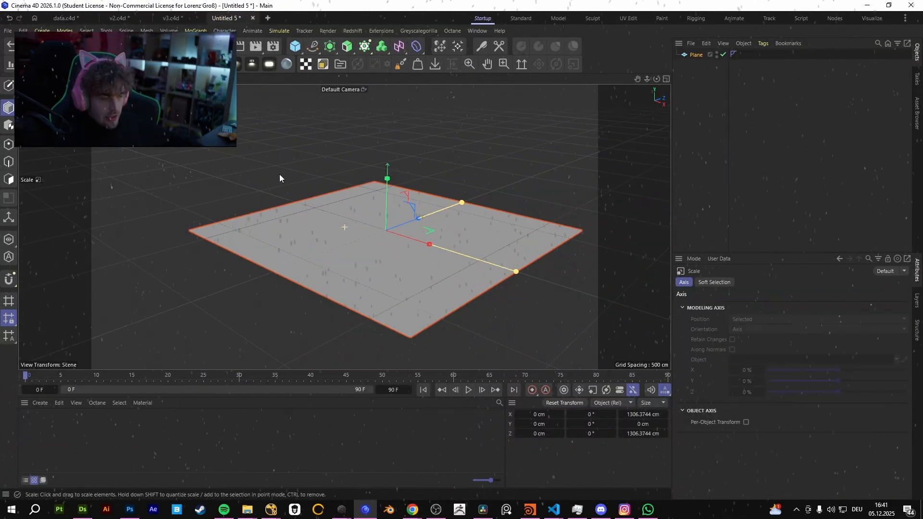
# Open the Octane Live Viewer for the plane scene and switch its render kernel to PT.
pyautogui.keyDown('alt'); pyautogui.moveTo(279, 174); pyautogui.dragTo(463, 35); pyautogui.keyUp('alt')
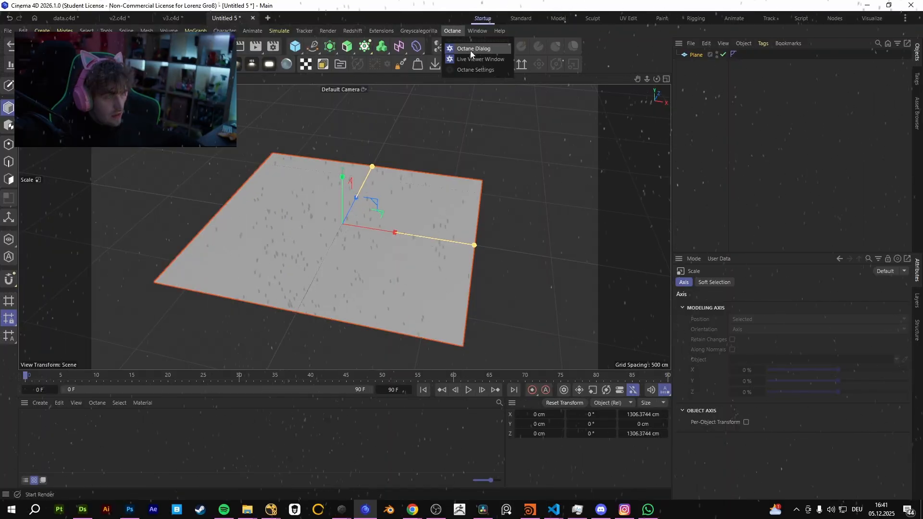
pyautogui.click(470, 50)
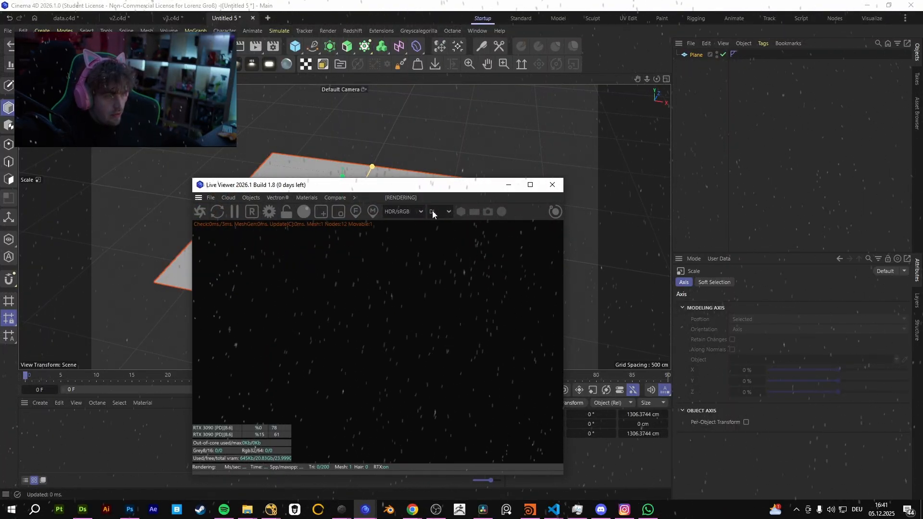
pyautogui.click(433, 212)
pyautogui.click(438, 254)
pyautogui.moveTo(251, 185); pyautogui.dragTo(416, 74)
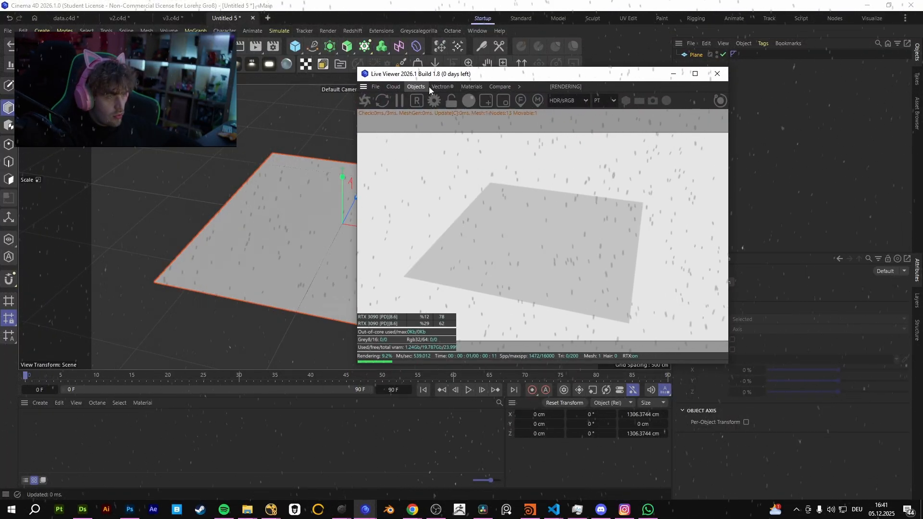
# Add an Octane daylight environment with a sky turbidity of about 2.6 and check the plane under it.
pyautogui.click(424, 87)
pyautogui.click(455, 151)
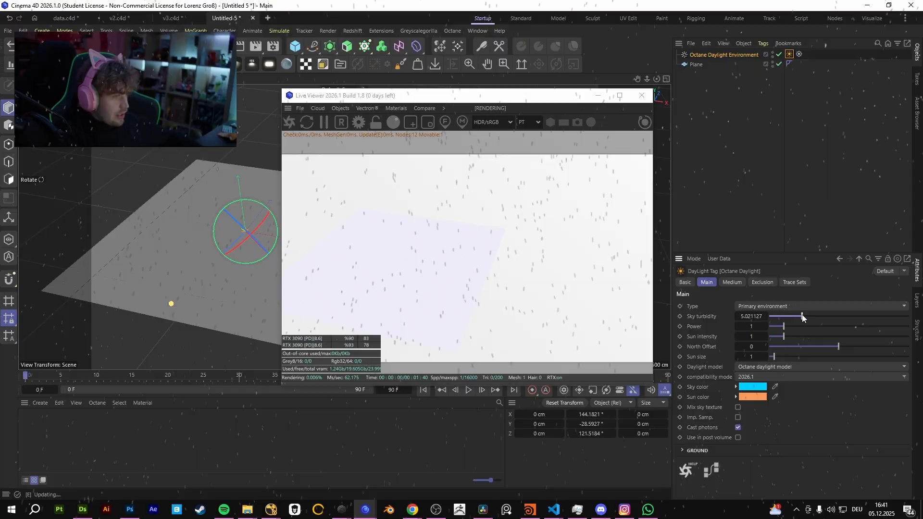
pyautogui.moveTo(801, 316); pyautogui.dragTo(777, 317)
pyautogui.keyDown('alt'); pyautogui.moveTo(185, 247); pyautogui.dragTo(140, 225); pyautogui.keyUp('alt')
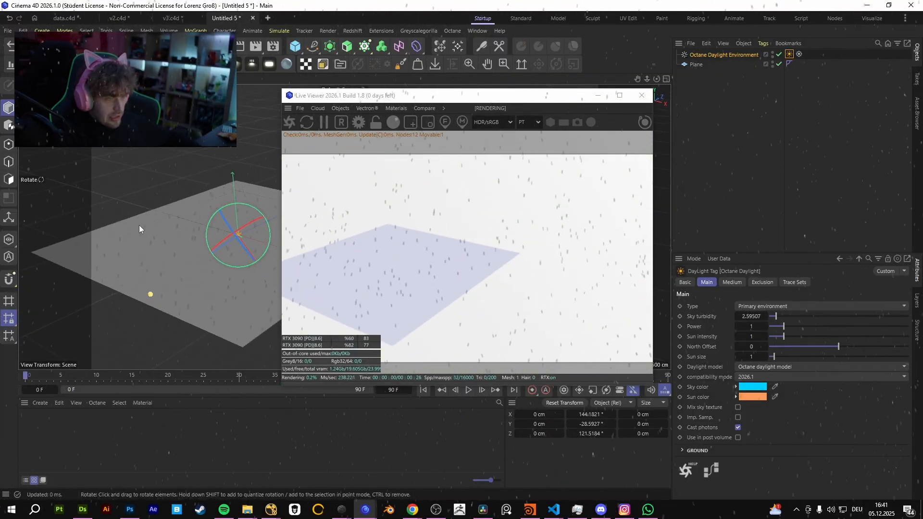
pyautogui.keyDown('alt'); pyautogui.moveTo(166, 237); pyautogui.dragTo(213, 224, button='middle'); pyautogui.keyUp('alt')
pyautogui.scroll(2, 212, 224)
# Create a default material and delete it again.
pyautogui.doubleClick(103, 434)
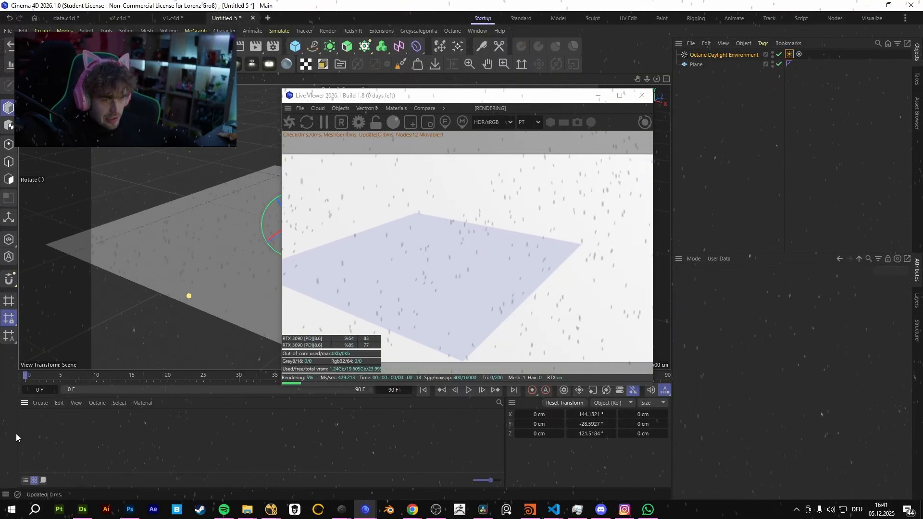
pyautogui.moveTo(31, 427)
pyautogui.mouseDown()
pyautogui.moveTo(226, 249)
pyautogui.moveTo(31, 421)
pyautogui.mouseUp()
pyautogui.press('Delete')
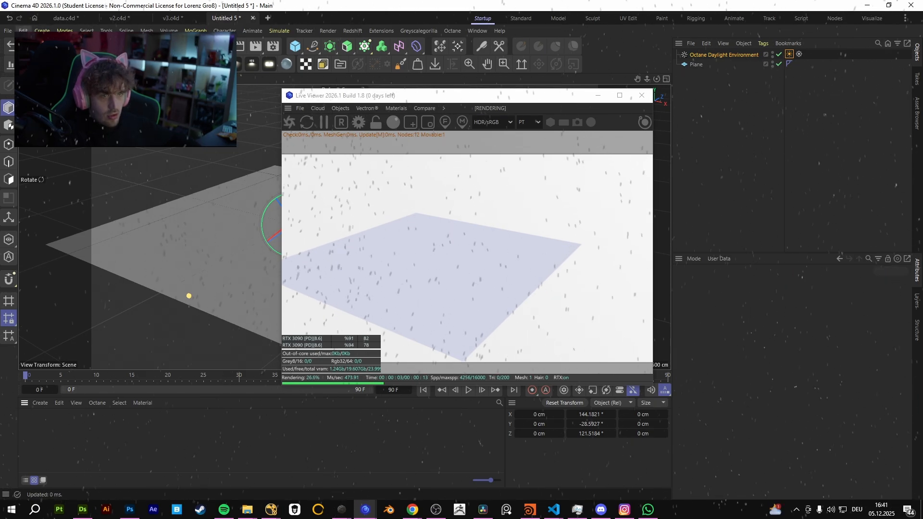
# Review the Default Material options in the Material preferences, and close the preferences.
pyautogui.click(23, 31)
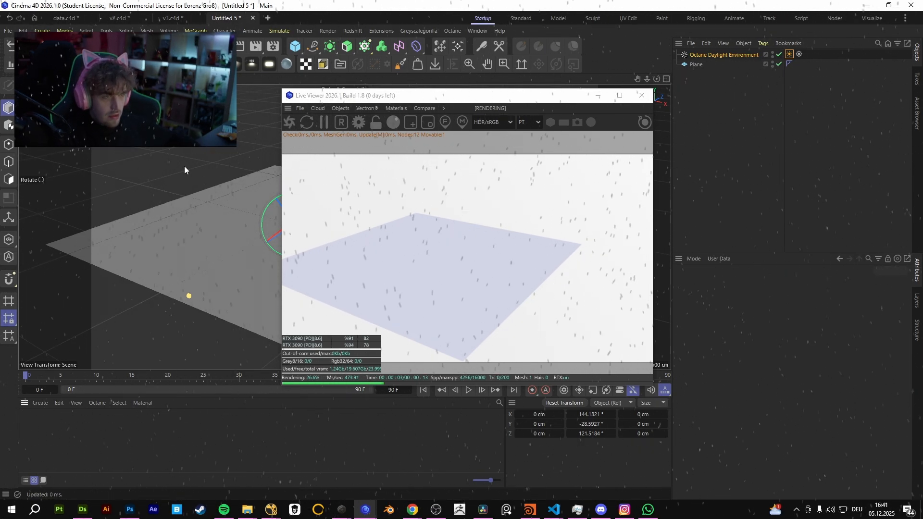
pyautogui.hotkey('ctrl', 'e')
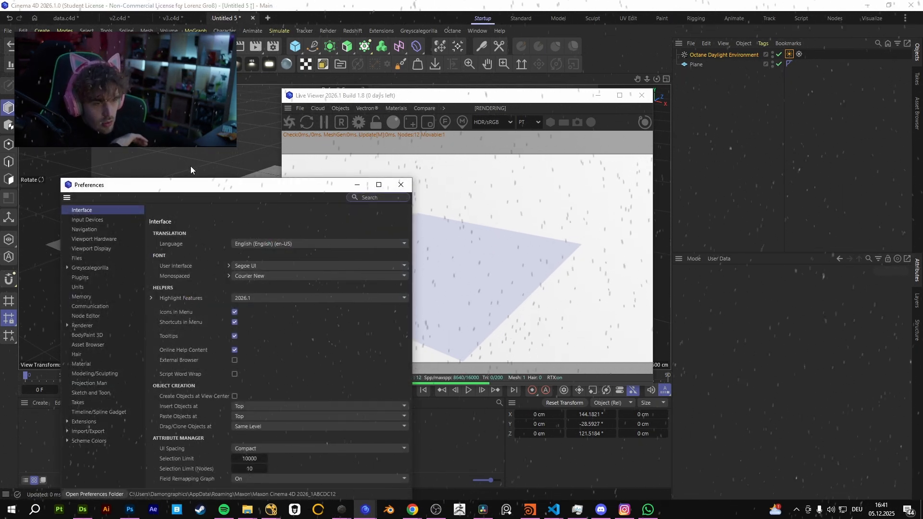
pyautogui.moveTo(157, 185); pyautogui.dragTo(257, 150)
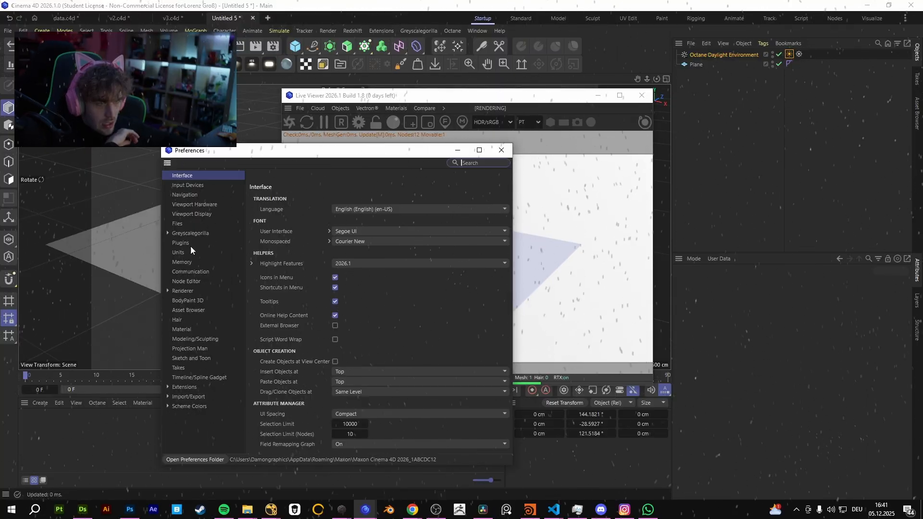
pyautogui.click(185, 329)
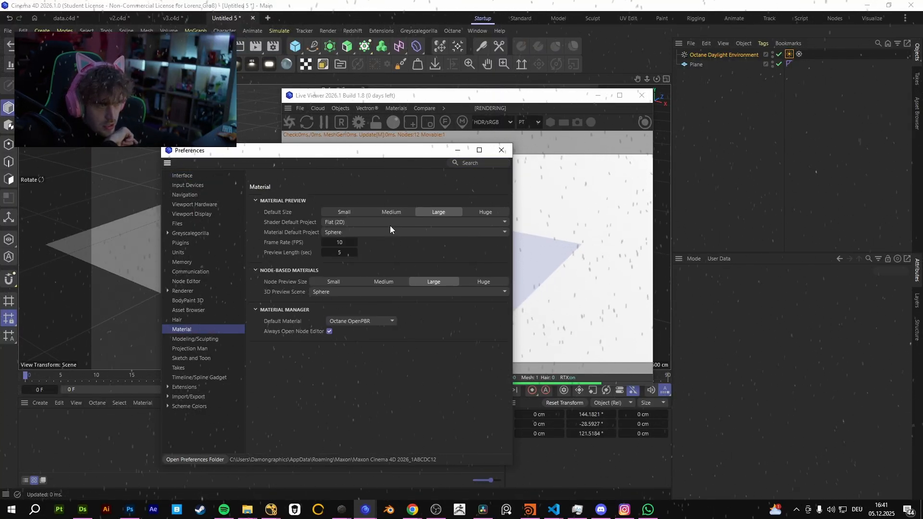
pyautogui.click(361, 322)
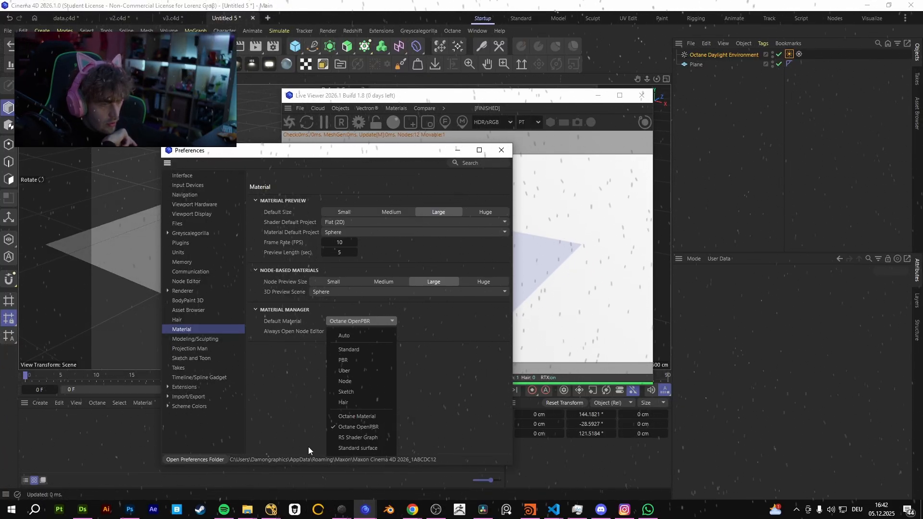
pyautogui.click(113, 418)
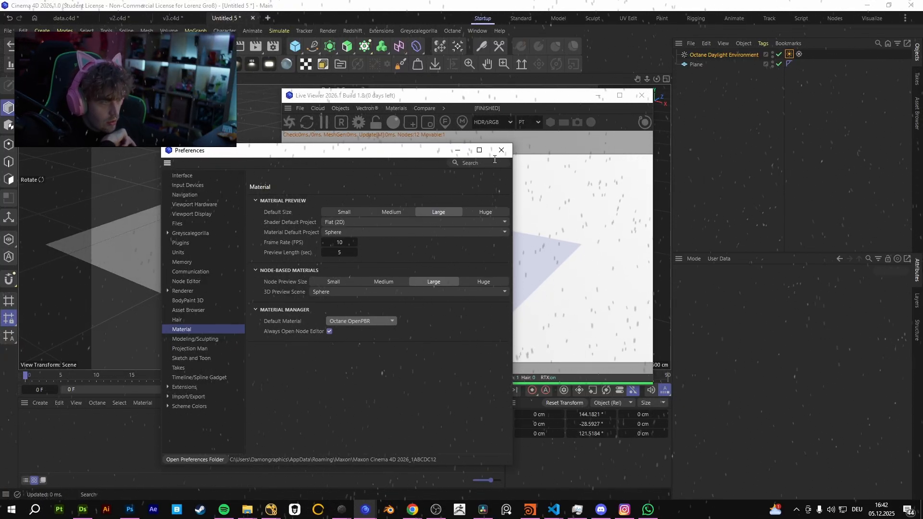
pyautogui.click(501, 150)
# Create a default Octane OpenPBR material, replace it with an Octane Universal material, and remove the daylight environment.
pyautogui.doubleClick(125, 425)
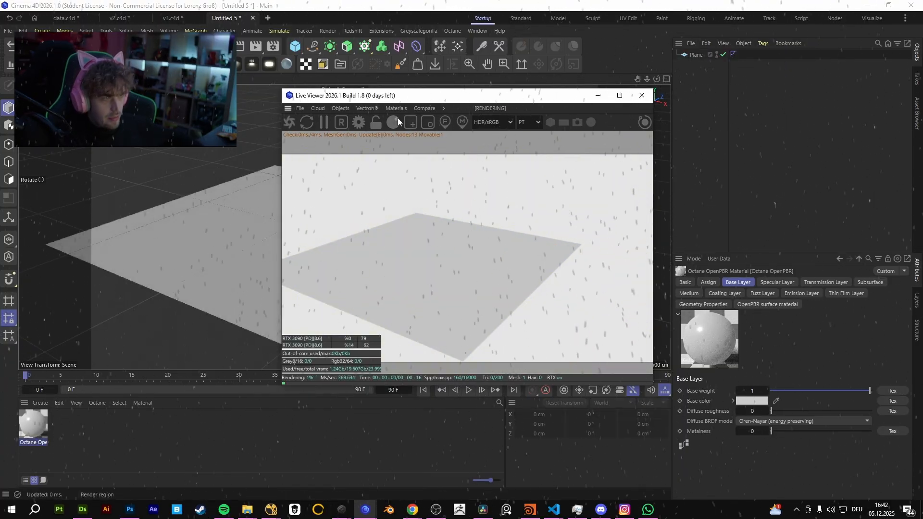
pyautogui.click(368, 107)
pyautogui.moveTo(396, 109)
pyautogui.click(408, 199)
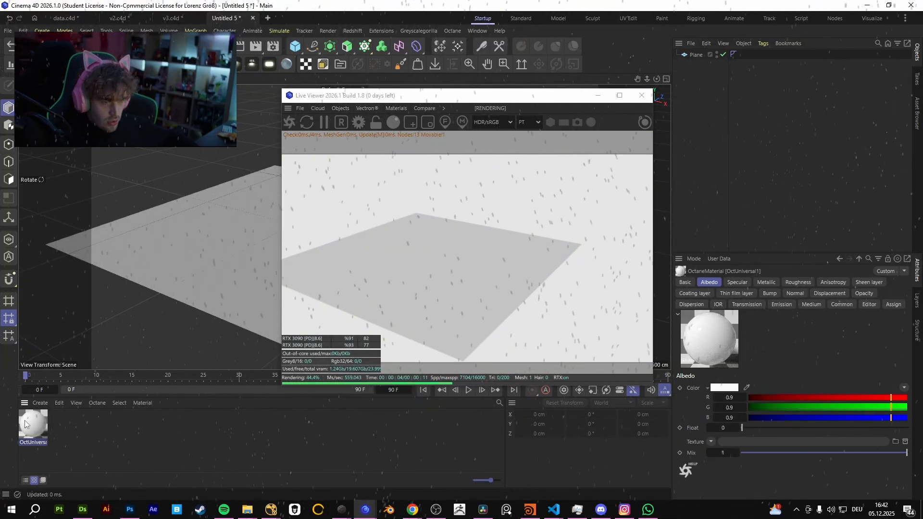
# Open the Universal material for editing, assign it to the plane, and close the material editor.
pyautogui.doubleClick(26, 424)
pyautogui.moveTo(251, 145); pyautogui.dragTo(676, 113)
pyautogui.moveTo(36, 424); pyautogui.dragTo(207, 258)
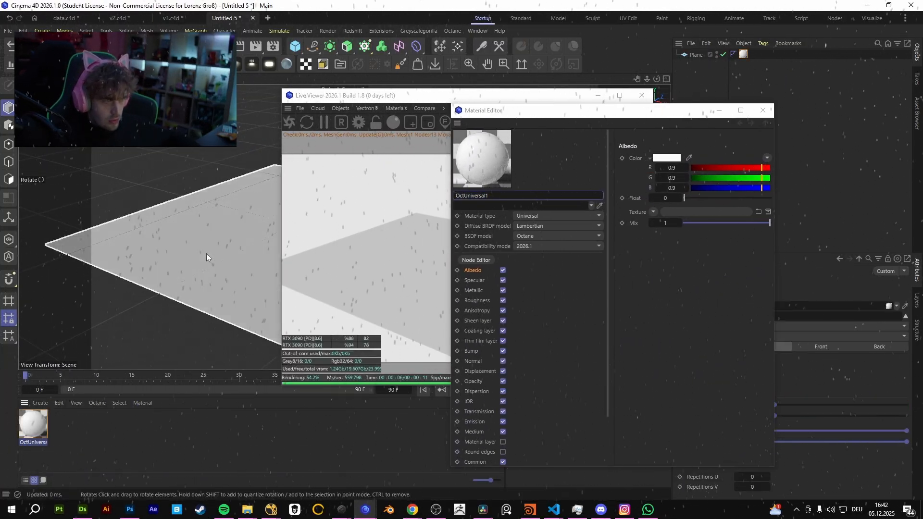
pyautogui.moveTo(654, 111); pyautogui.dragTo(396, 70)
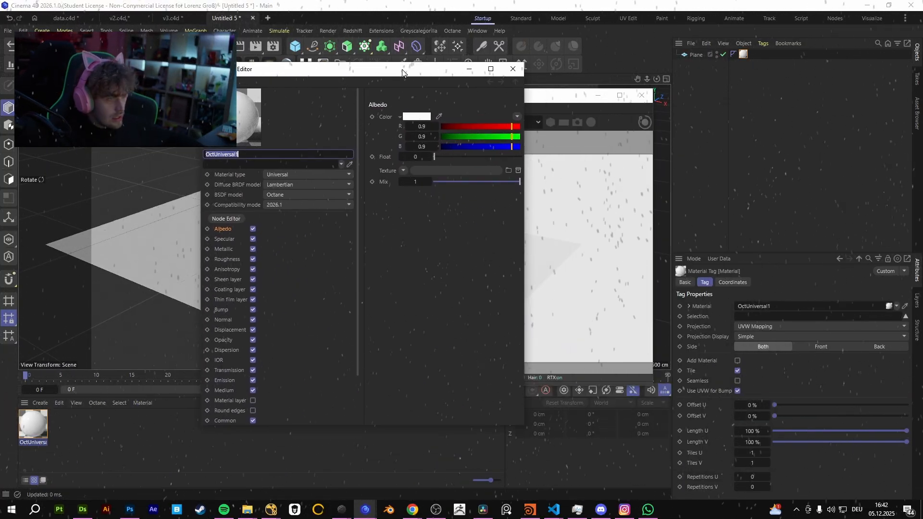
pyautogui.click(507, 70)
# Open the Universal material in the Node Editor and add an Octane noise node.
pyautogui.doubleClick(33, 424)
pyautogui.click(59, 293)
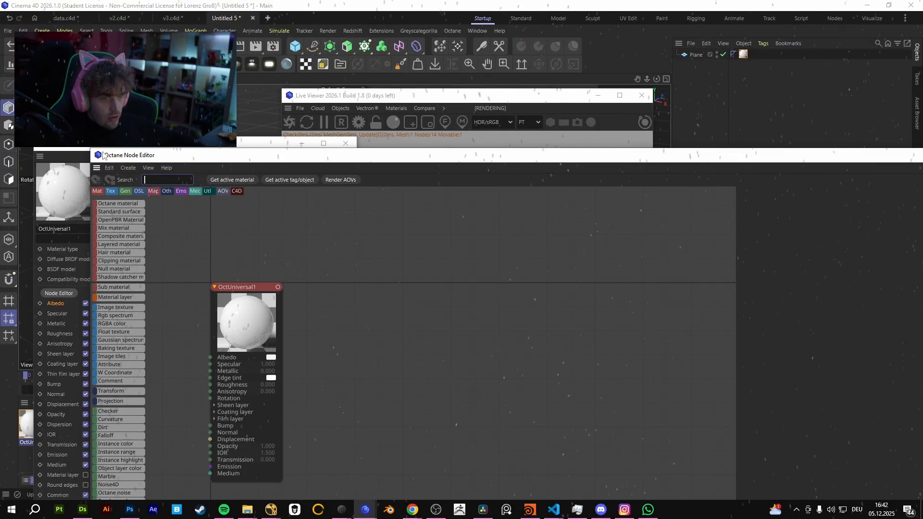
pyautogui.moveTo(58, 161); pyautogui.dragTo(648, 124)
pyautogui.moveTo(527, 95); pyautogui.dragTo(330, 91)
pyautogui.moveTo(678, 125); pyautogui.dragTo(529, 87)
pyautogui.click(532, 111)
pyautogui.write('r')
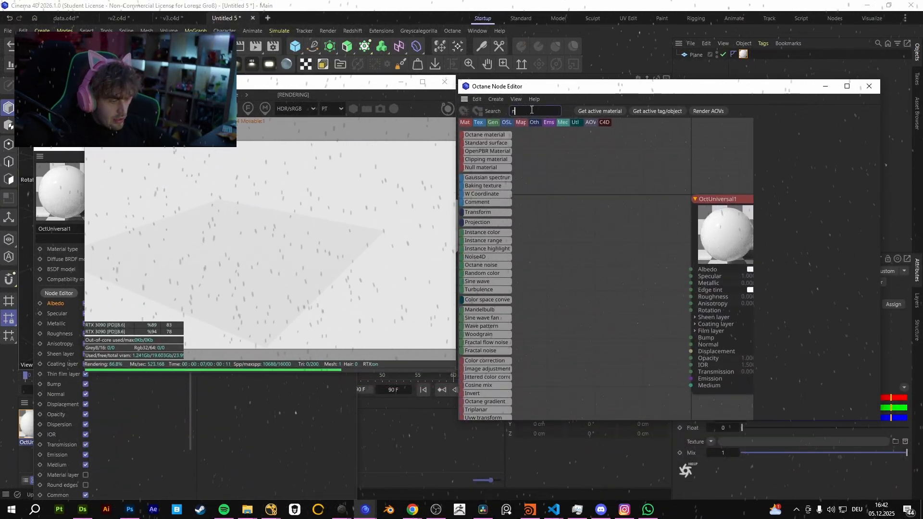
pyautogui.write('oise')
pyautogui.moveTo(481, 142); pyautogui.dragTo(587, 297)
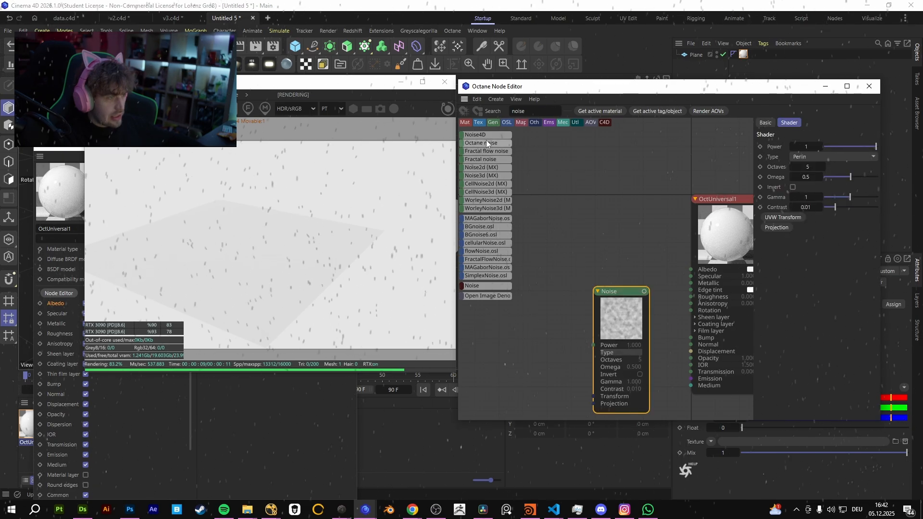
# Add a Displacement node beside the noise node in the material graph.
pyautogui.moveTo(628, 268); pyautogui.dragTo(653, 210, button='middle')
pyautogui.moveTo(622, 267); pyautogui.dragTo(481, 290)
pyautogui.doubleClick(527, 112)
pyautogui.write('dis')
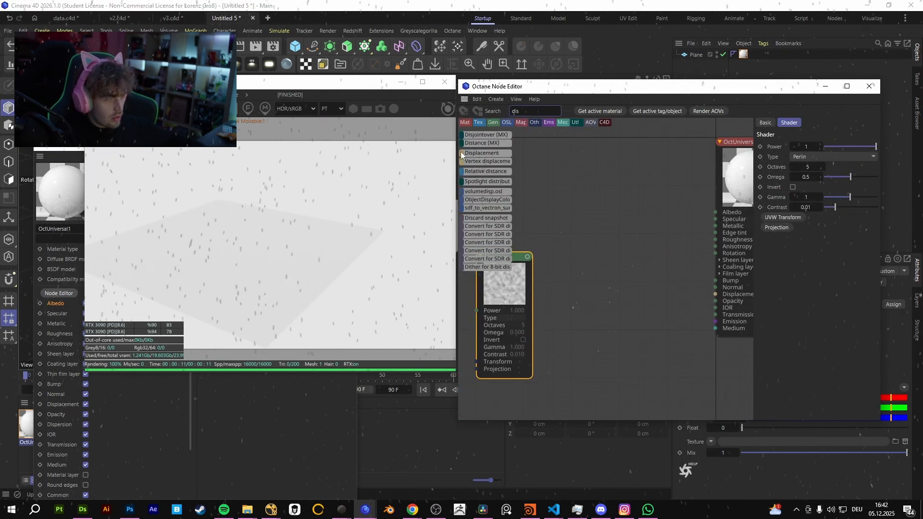
pyautogui.moveTo(489, 154); pyautogui.dragTo(603, 298)
pyautogui.moveTo(581, 233); pyautogui.dragTo(638, 206, button='middle')
pyautogui.moveTo(569, 247); pyautogui.dragTo(561, 279)
pyautogui.moveTo(697, 293); pyautogui.dragTo(630, 284)
pyautogui.moveTo(527, 111); pyautogui.dragTo(394, 162)
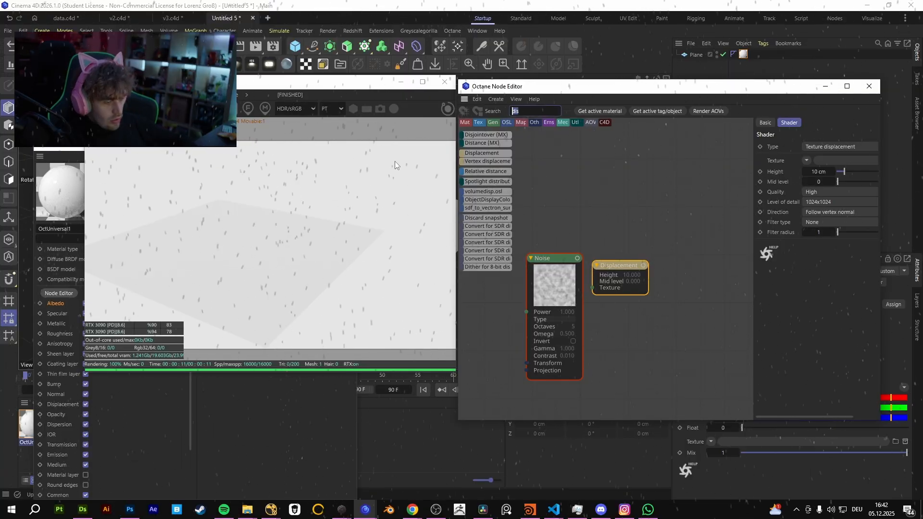
pyautogui.write('OSL')
pyautogui.press('BackSpace')
pyautogui.press('BackSpace')
pyautogui.press('BackSpace')
pyautogui.write('Noise')
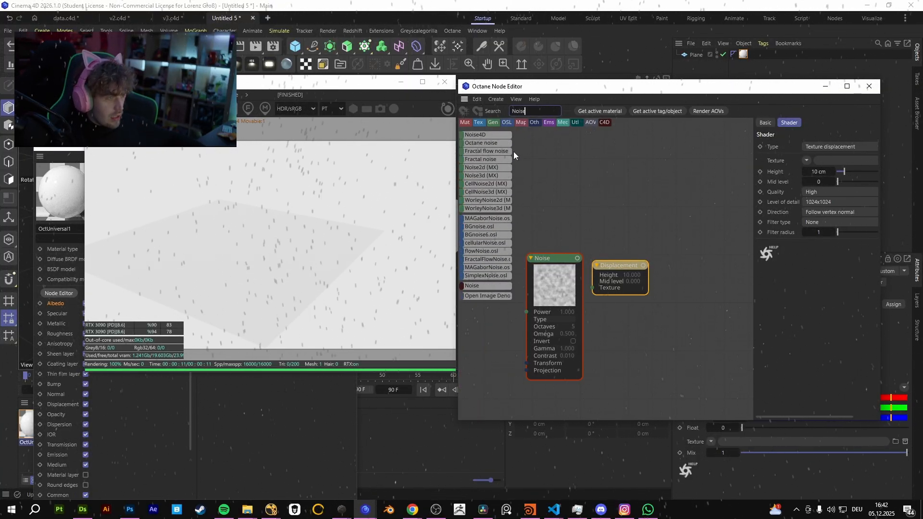
pyautogui.moveTo(495, 159); pyautogui.dragTo(517, 144)
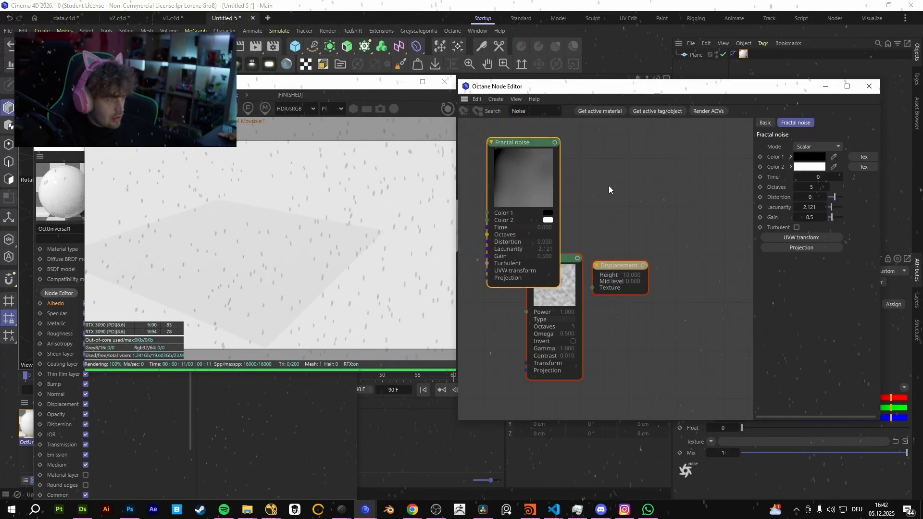
pyautogui.moveTo(558, 174); pyautogui.dragTo(535, 207, button='middle')
pyautogui.click(808, 147)
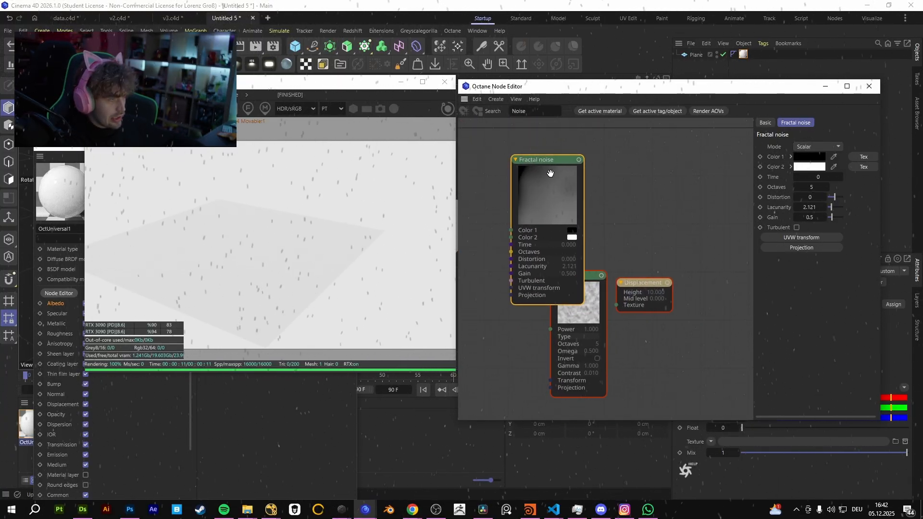
pyautogui.press('Delete')
# Connect the Noise to the Displacement node's texture input and the Displacement node to the material's Displacement input.
pyautogui.moveTo(617, 248); pyautogui.dragTo(518, 209, button='middle')
pyautogui.moveTo(533, 245); pyautogui.dragTo(564, 238)
pyautogui.moveTo(504, 238); pyautogui.dragTo(550, 262)
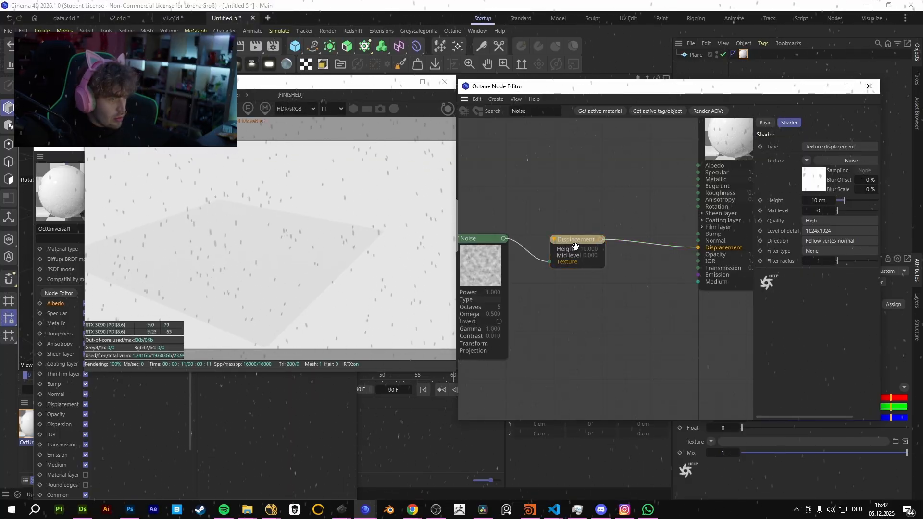
# Set the Displacement node's level of detail to 8192x8192 and its height to 6 cm.
pyautogui.click(841, 231)
pyautogui.click(838, 296)
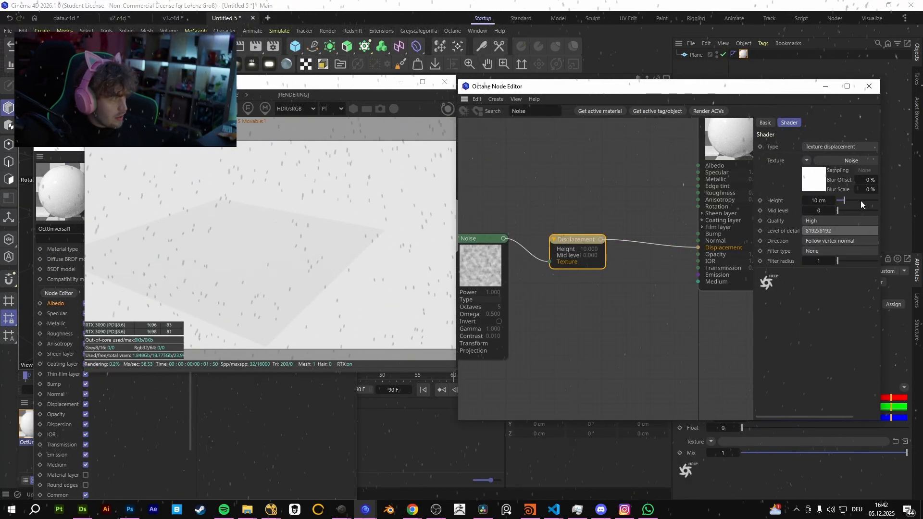
pyautogui.moveTo(861, 201); pyautogui.dragTo(864, 200)
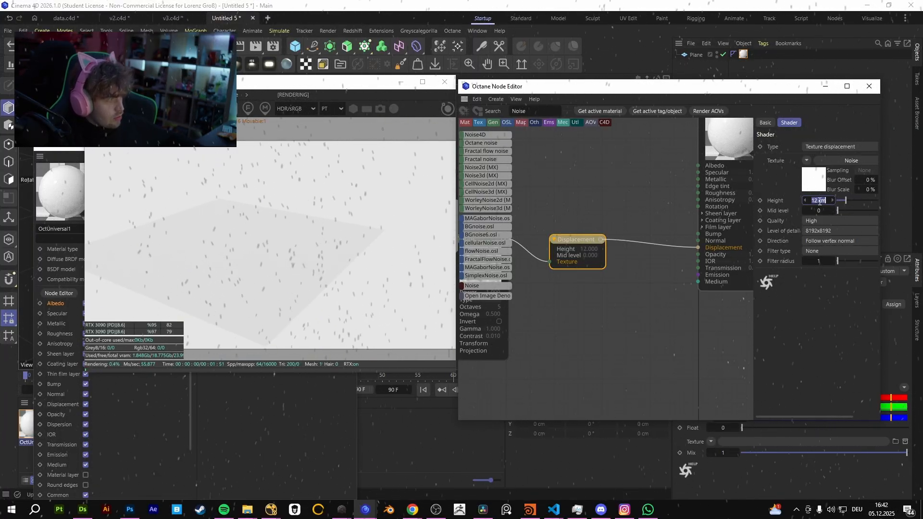
pyautogui.write('6')
pyautogui.press('Return')
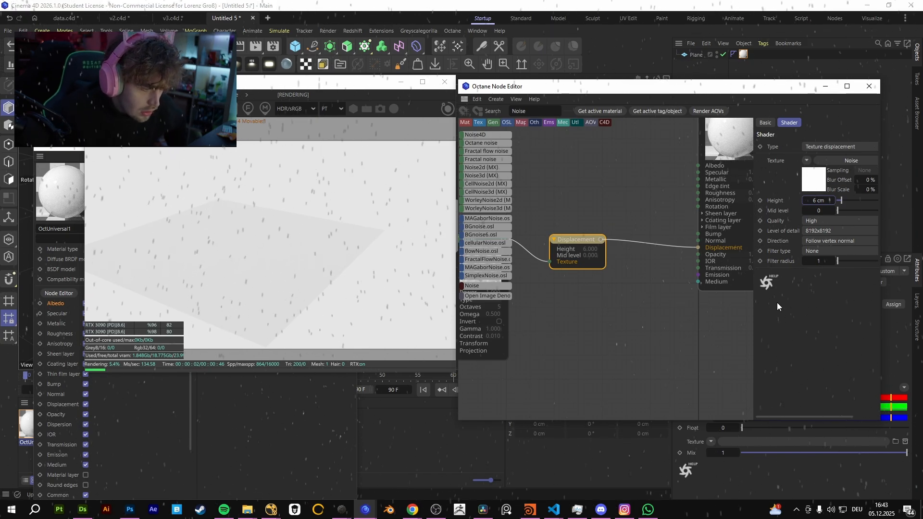
# Add an Octane Daylight Environment and rotate it to about 192°, -15° and 145°.
pyautogui.click(356, 369)
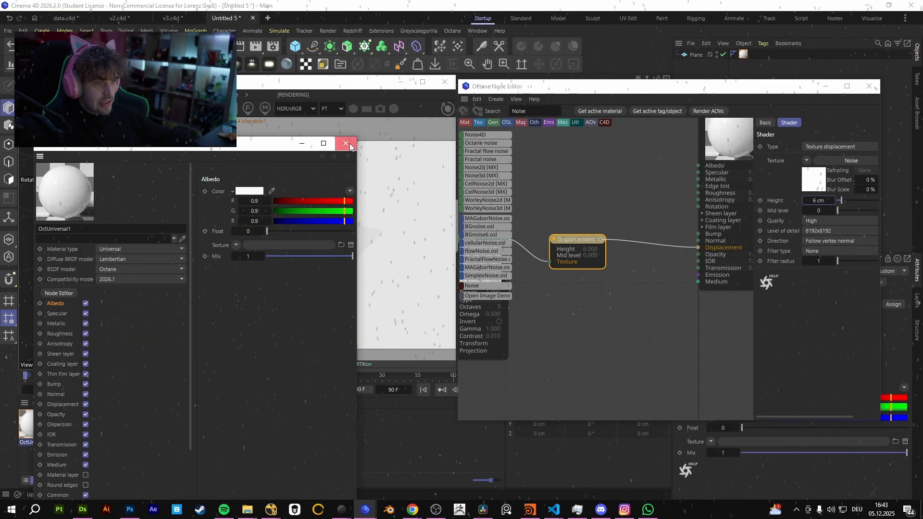
pyautogui.click(345, 144)
pyautogui.click(144, 94)
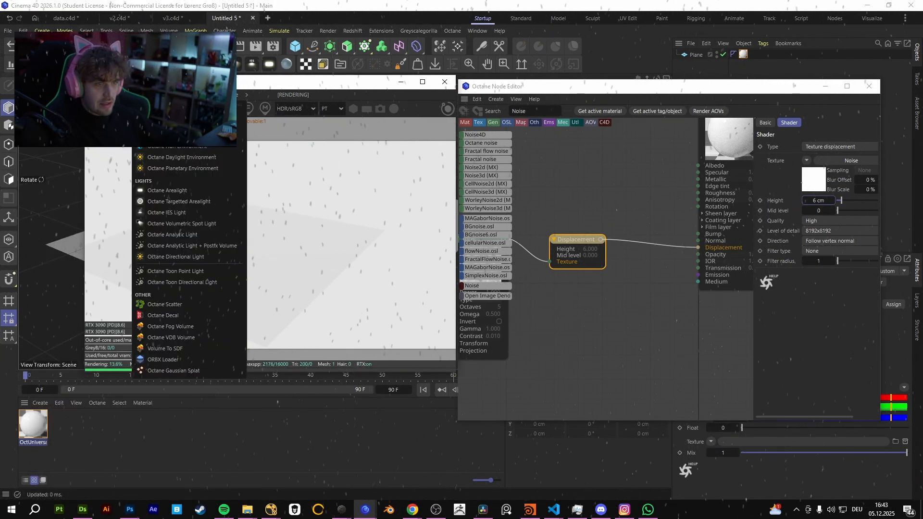
pyautogui.click(186, 160)
pyautogui.moveTo(271, 80); pyautogui.dragTo(460, 88)
pyautogui.moveTo(195, 214); pyautogui.dragTo(209, 189)
pyautogui.keyDown('alt'); pyautogui.moveTo(188, 242); pyautogui.dragTo(232, 232, button='right'); pyautogui.keyUp('alt')
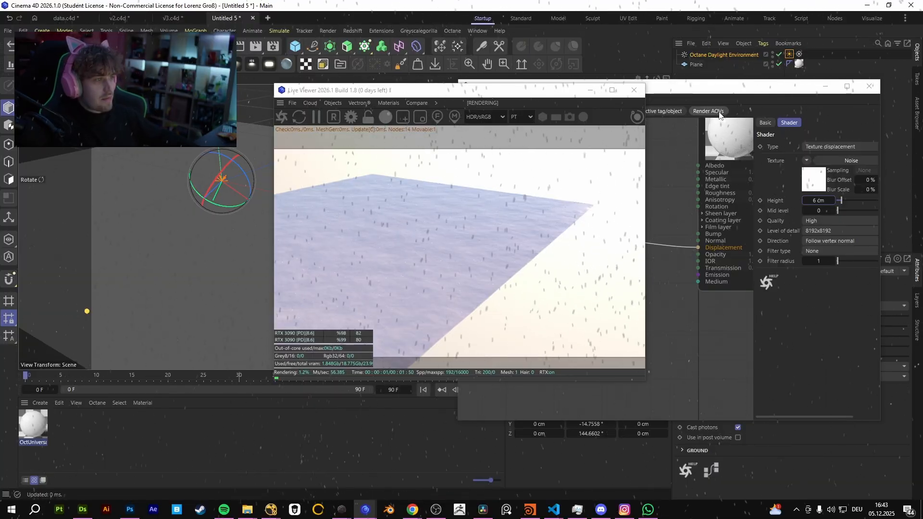
# Set the noise node's contrast to about 21.86 and its gamma to about 0.84.
pyautogui.moveTo(687, 88); pyautogui.dragTo(722, 84)
pyautogui.moveTo(468, 94); pyautogui.dragTo(292, 78)
pyautogui.moveTo(572, 197); pyautogui.dragTo(673, 200, button='middle')
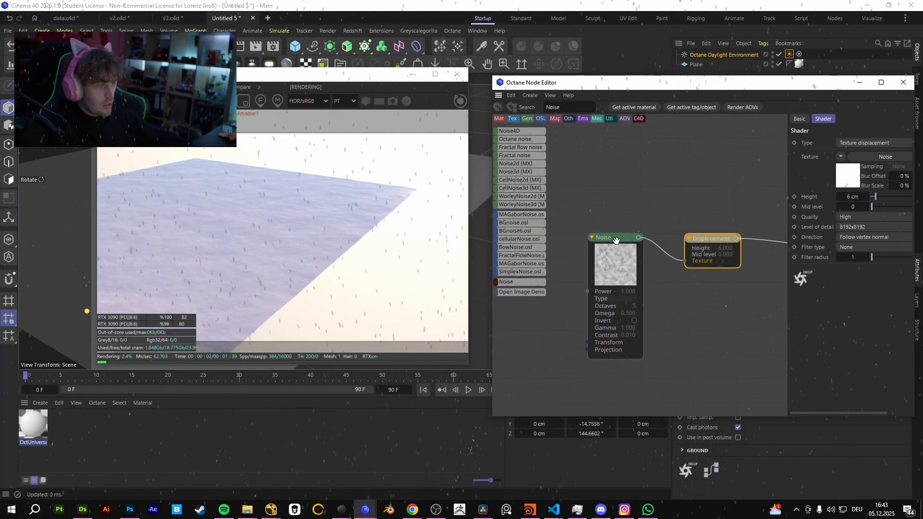
pyautogui.click(616, 239)
pyautogui.moveTo(716, 83); pyautogui.dragTo(610, 68)
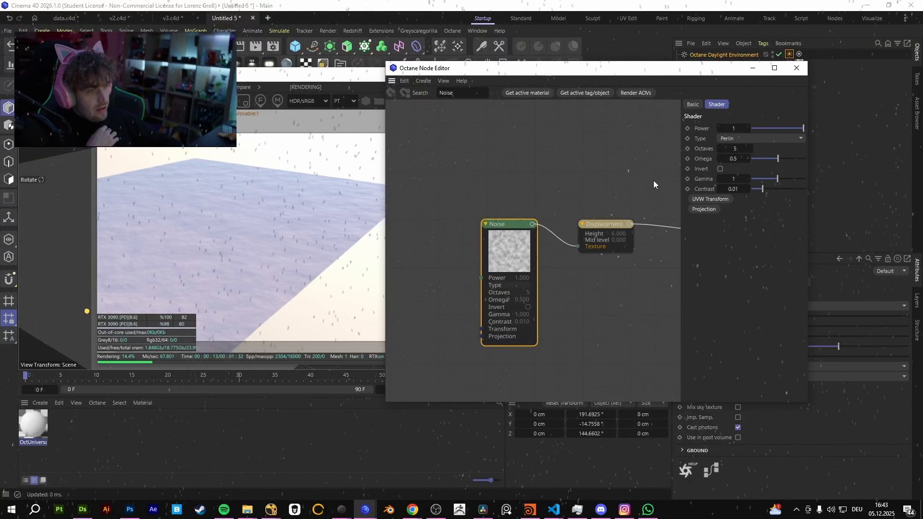
pyautogui.moveTo(763, 189); pyautogui.dragTo(792, 192)
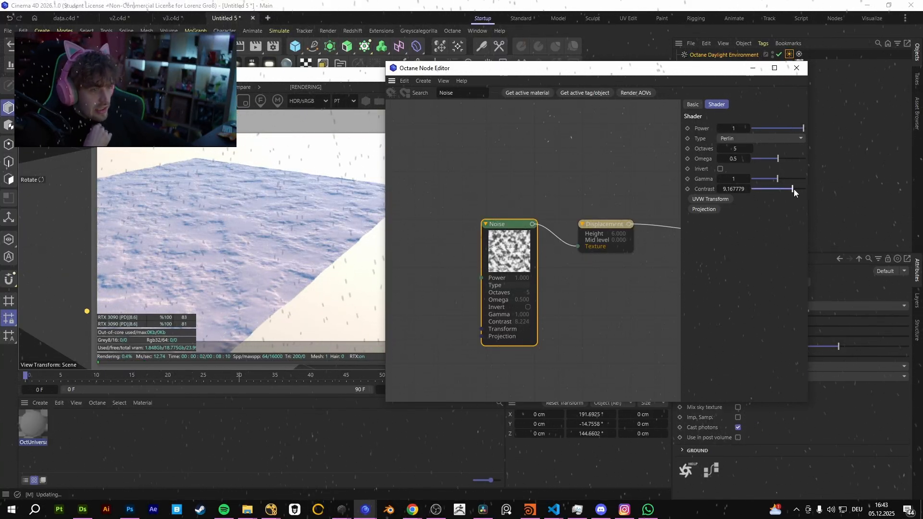
pyautogui.moveTo(794, 189); pyautogui.dragTo(777, 179)
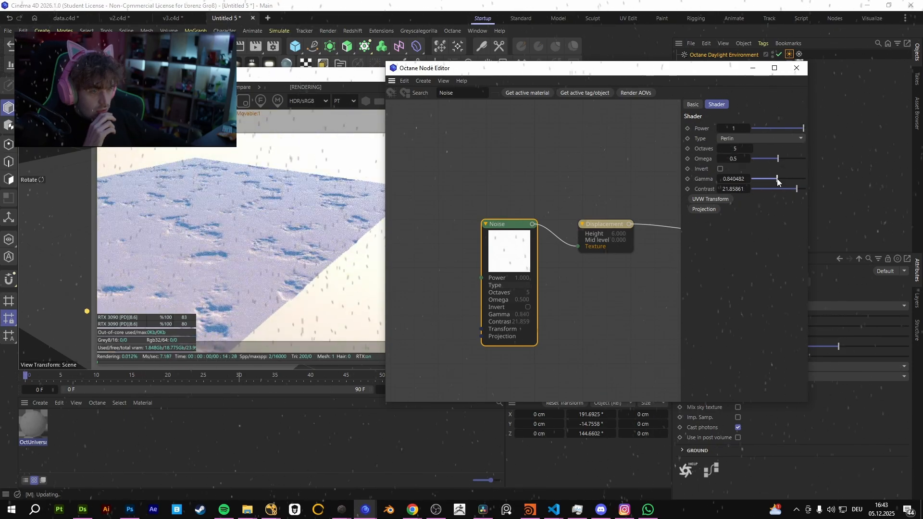
# Delete the Noise and Displacement nodes from the material graph and close the Node Editor.
pyautogui.moveTo(500, 207); pyautogui.dragTo(622, 281)
pyautogui.press('Delete')
pyautogui.moveTo(622, 281); pyautogui.dragTo(500, 240, button='middle')
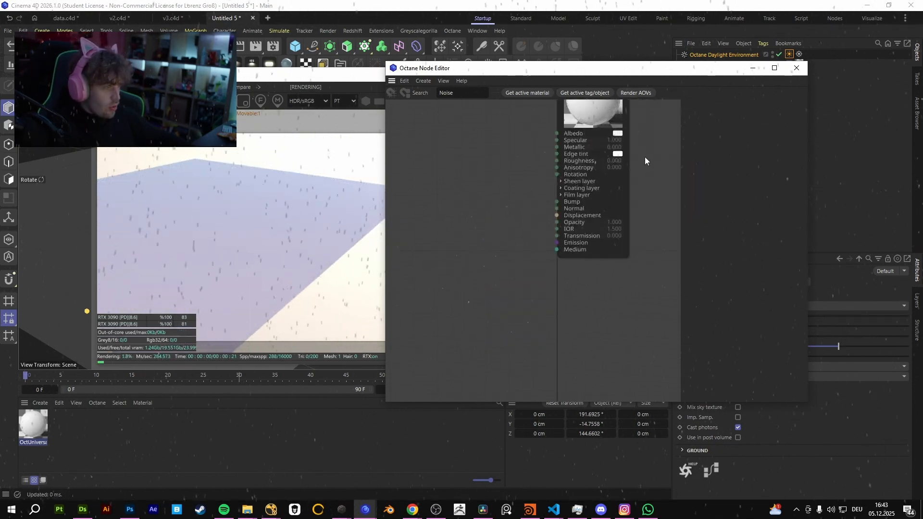
pyautogui.click(798, 68)
# Switch to Lazybridge, export the ForestFloor07 material from the Materials page, and return to Cinema 4D.
pyautogui.moveTo(342, 510)
pyautogui.click(394, 469)
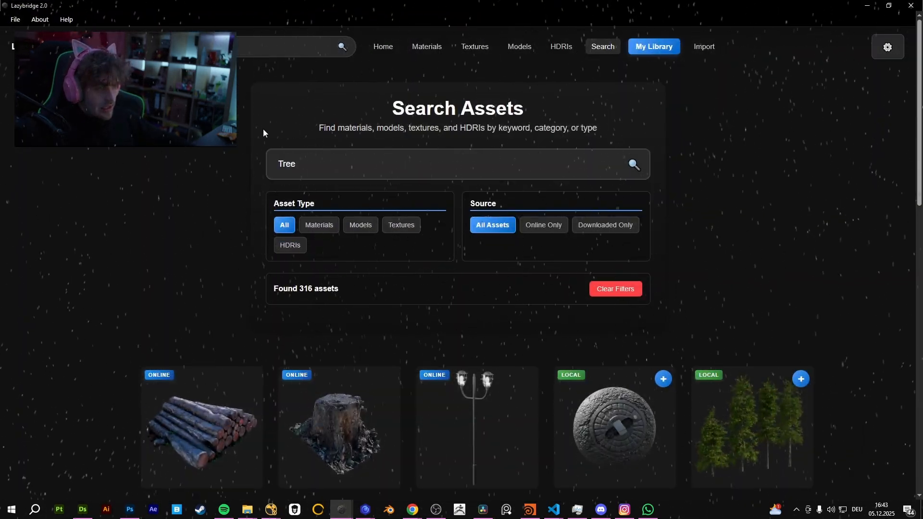
pyautogui.click(411, 50)
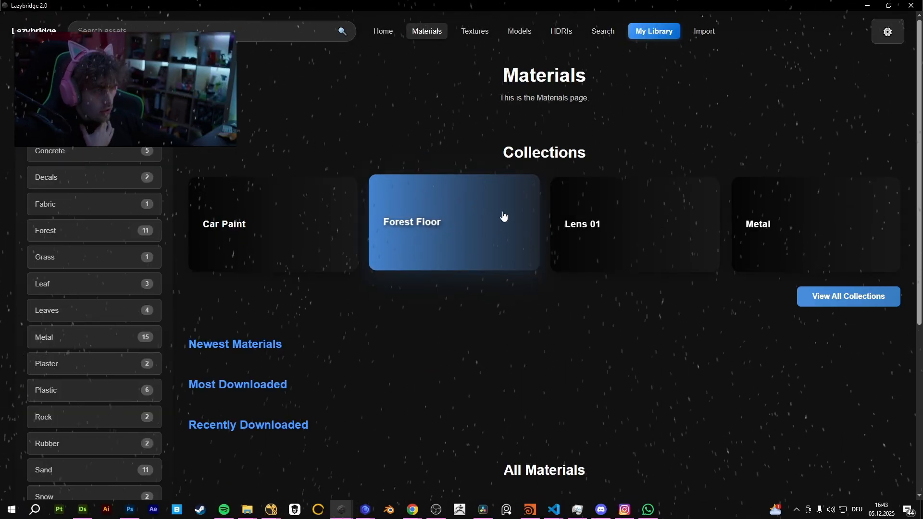
pyautogui.scroll(-15, 498, 316)
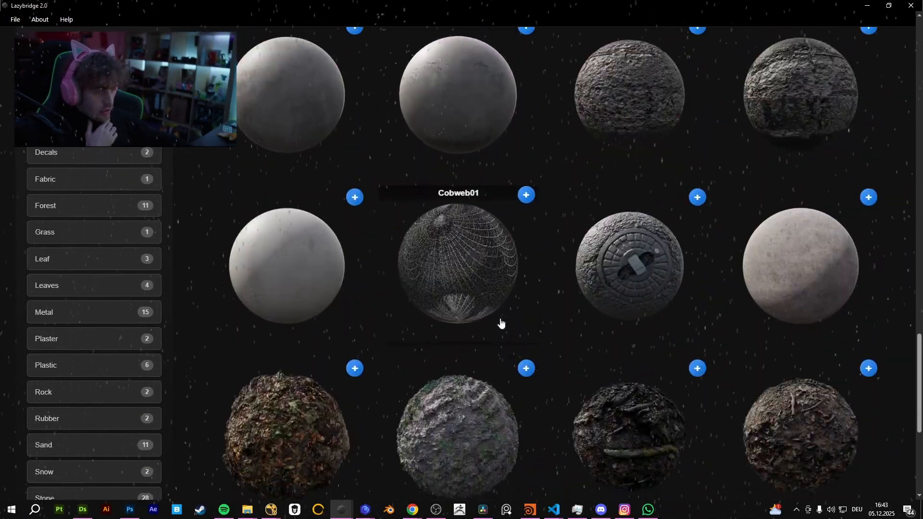
pyautogui.scroll(-5, 500, 323)
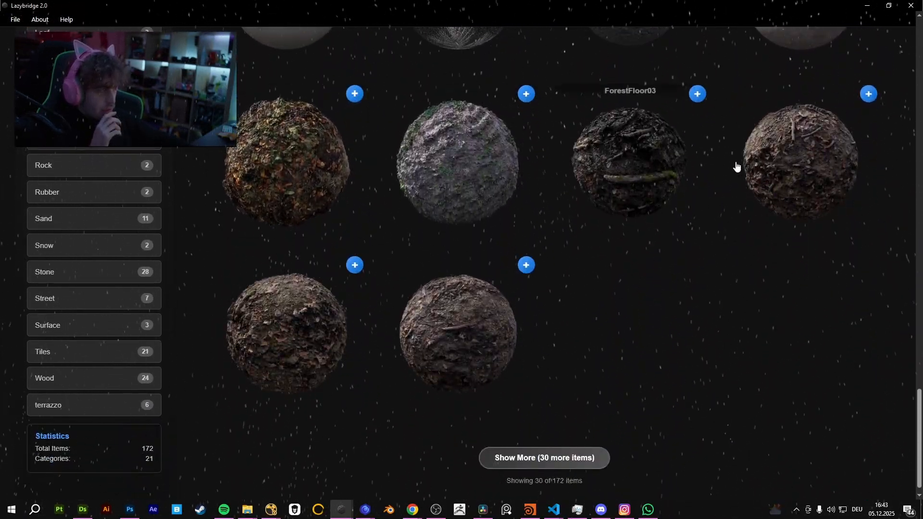
pyautogui.click(542, 442)
pyautogui.click(698, 202)
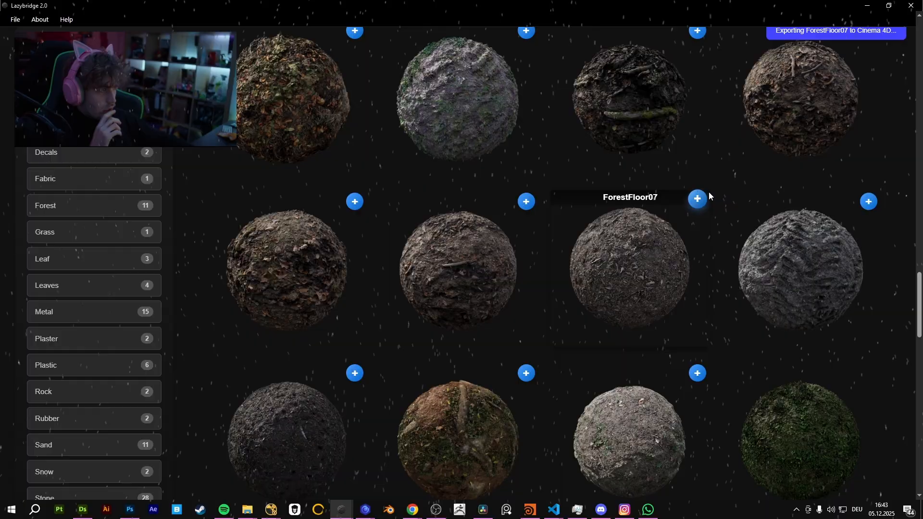
pyautogui.click(868, 6)
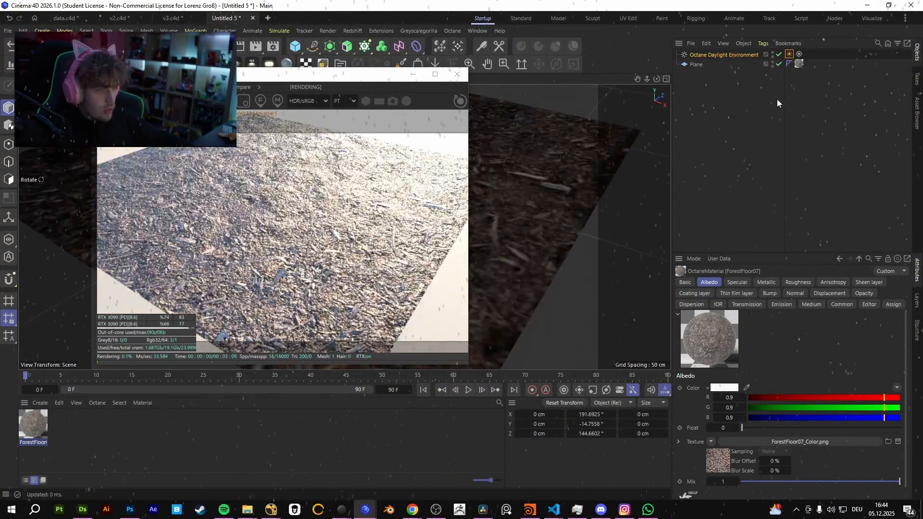
# Set the projection of the plane's ForestFloor07 material tag to Cubic.
pyautogui.click(789, 54)
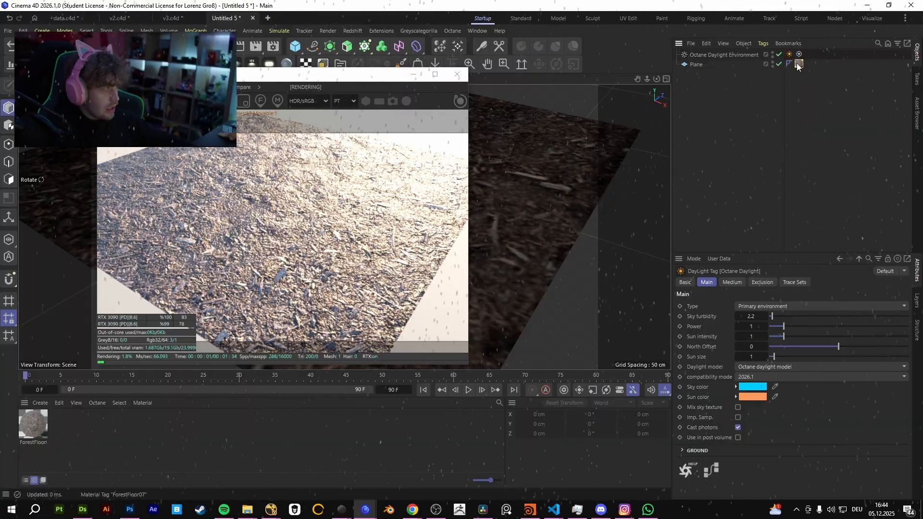
pyautogui.click(799, 64)
pyautogui.click(778, 326)
pyautogui.click(774, 375)
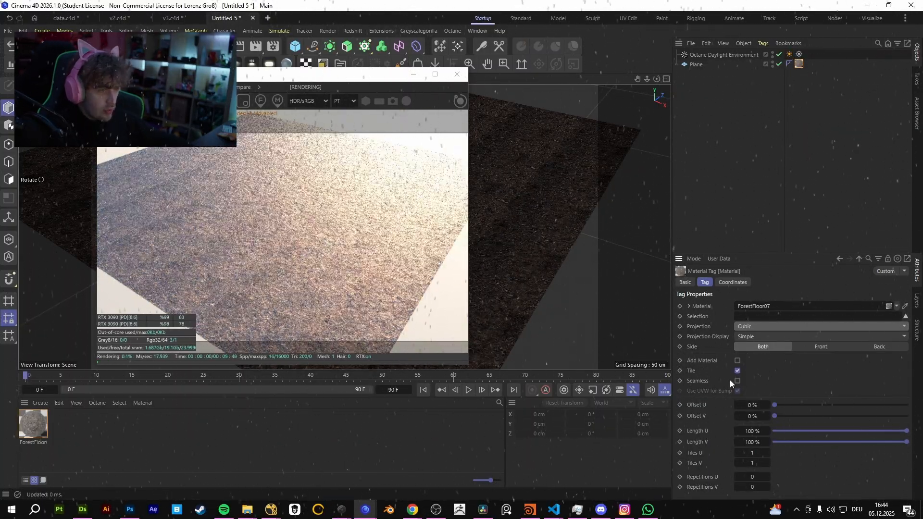
# Open the Displacement settings of the ForestFloor07 material and set the level of detail to 4096x4096.
pyautogui.keyDown('alt'); pyautogui.moveTo(544, 230); pyautogui.dragTo(521, 219); pyautogui.keyUp('alt')
pyautogui.click(598, 215)
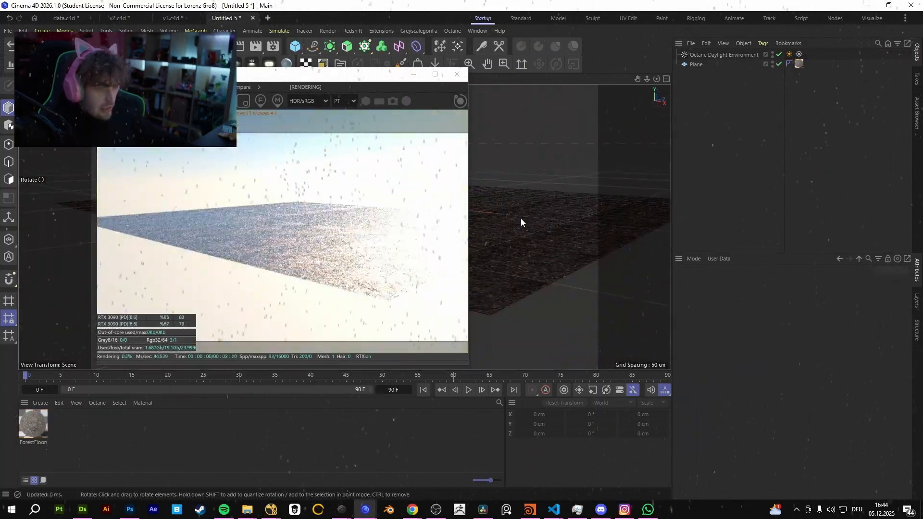
pyautogui.keyDown('alt'); pyautogui.moveTo(521, 219); pyautogui.dragTo(547, 223, button='right'); pyautogui.keyUp('alt')
pyautogui.keyDown('alt'); pyautogui.moveTo(547, 223); pyautogui.dragTo(550, 249); pyautogui.keyUp('alt')
pyautogui.keyDown('alt'); pyautogui.moveTo(522, 246); pyautogui.dragTo(530, 247, button='right'); pyautogui.keyUp('alt')
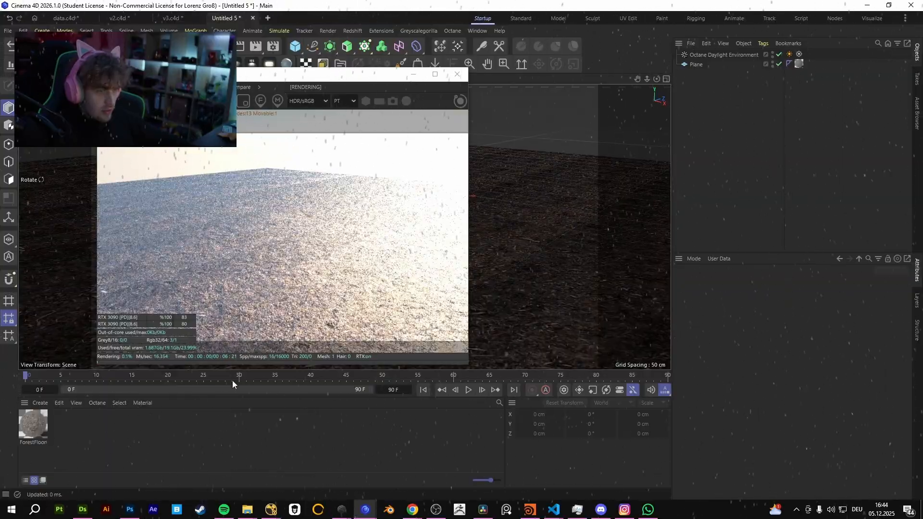
pyautogui.doubleClick(37, 426)
pyautogui.click(70, 405)
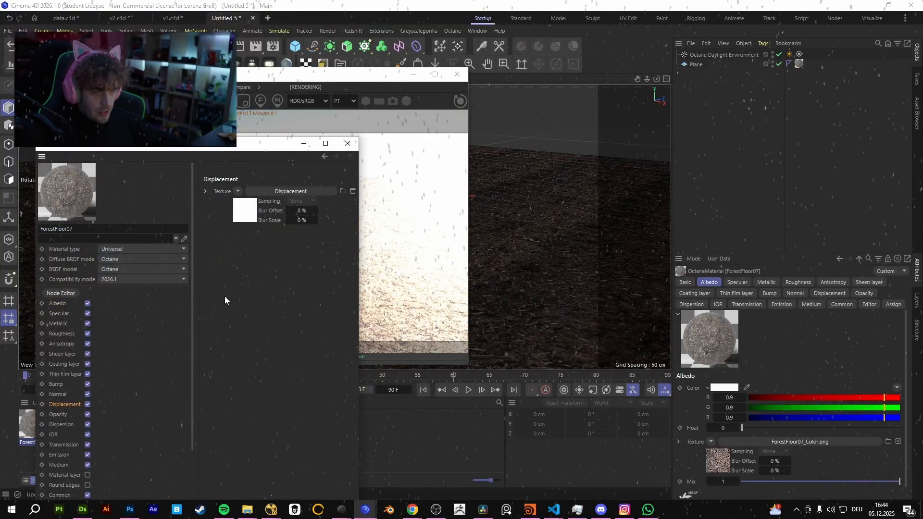
pyautogui.click(242, 211)
pyautogui.click(270, 275)
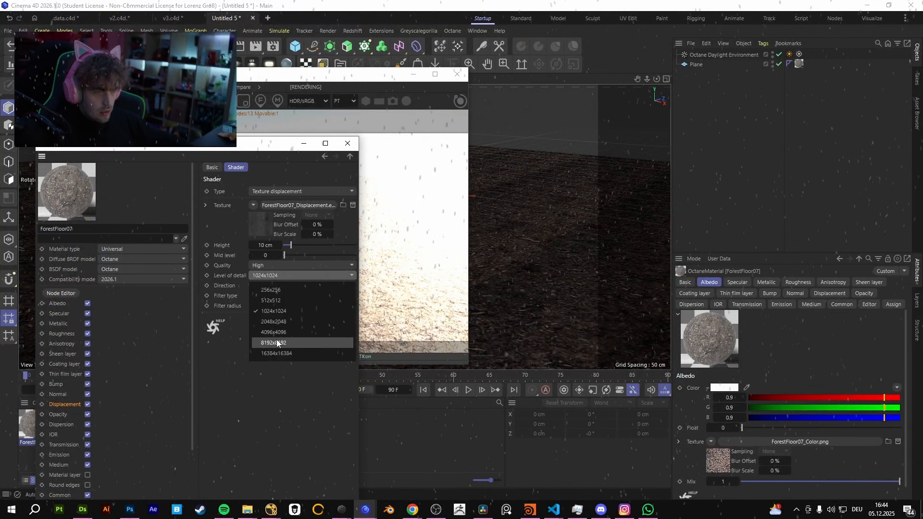
pyautogui.click(267, 339)
# Set the ForestFloor07 displacement height to 30 cm, raise it to about 52.7 cm, and view the plane from another angle.
pyautogui.click(264, 245)
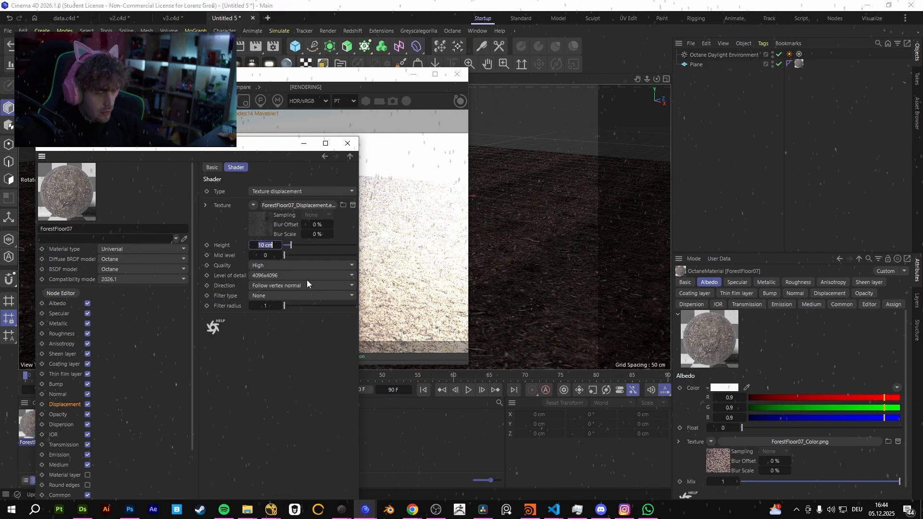
pyautogui.write('30')
pyautogui.press('Return')
pyautogui.click(321, 245)
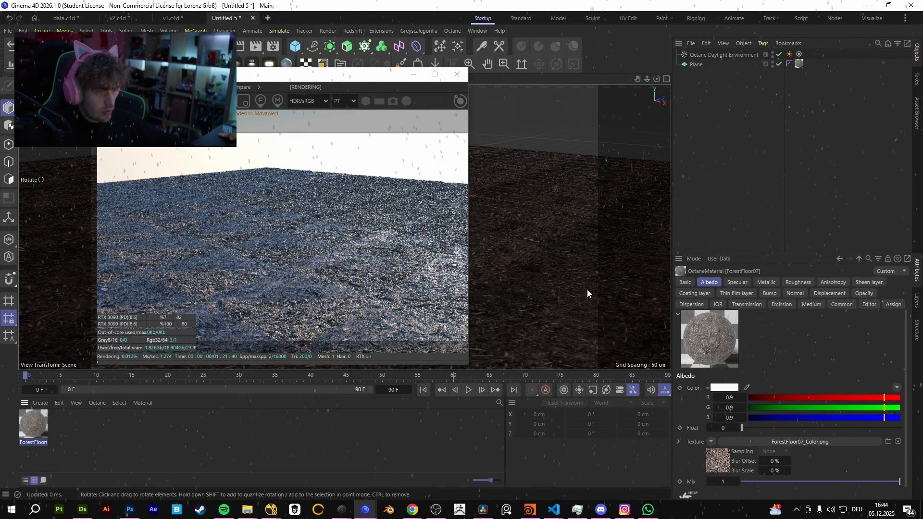
pyautogui.keyDown('alt'); pyautogui.moveTo(587, 288); pyautogui.dragTo(626, 239); pyautogui.keyUp('alt')
pyautogui.keyDown('alt'); pyautogui.moveTo(577, 266); pyautogui.dragTo(473, 308); pyautogui.keyUp('alt')
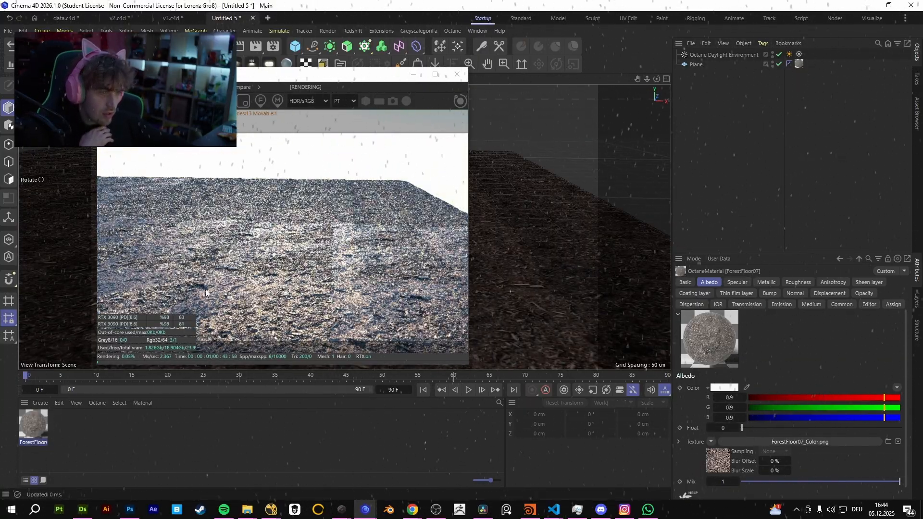
# Open the ForestFloor07 material's Displacement settings and set the displacement quality to Normal.
pyautogui.doubleClick(33, 424)
pyautogui.click(245, 219)
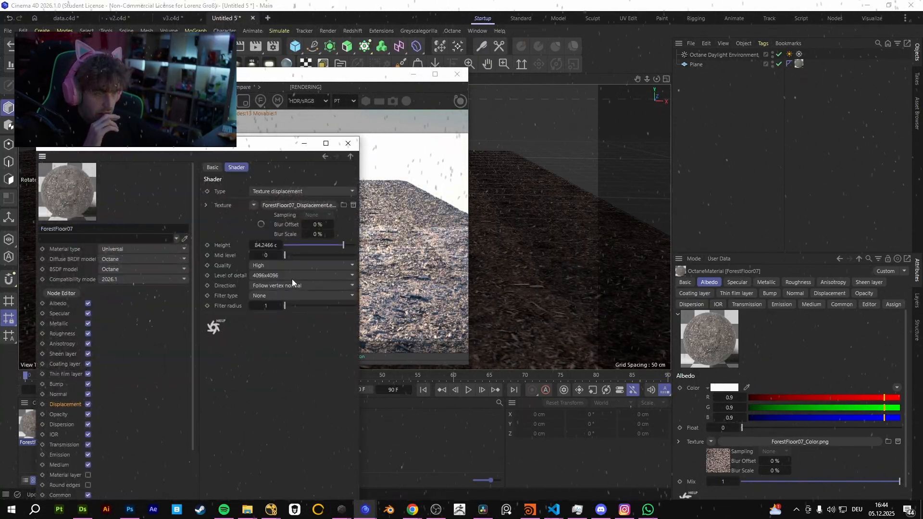
pyautogui.click(282, 265)
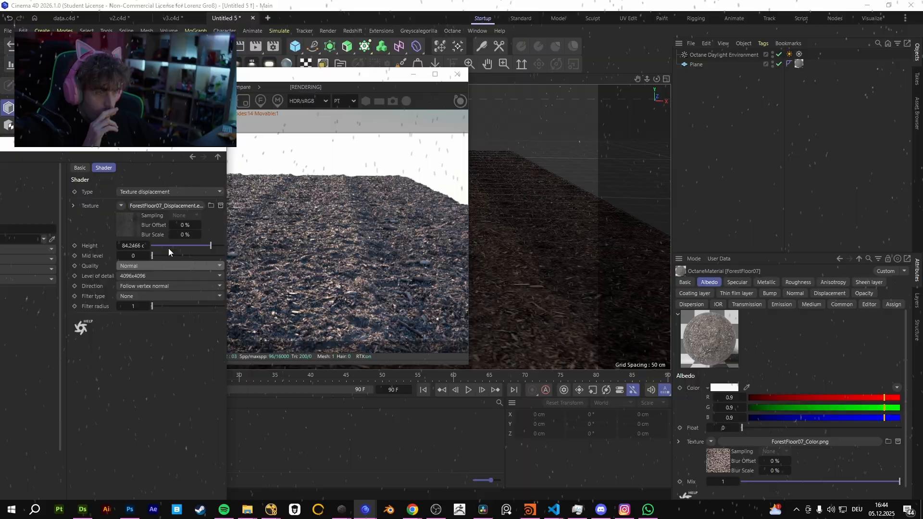
pyautogui.click(140, 267)
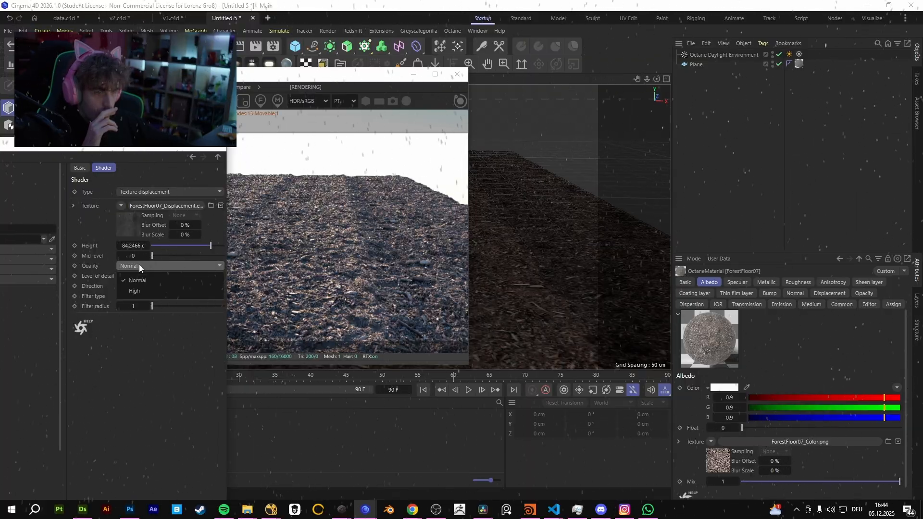
pyautogui.click(138, 281)
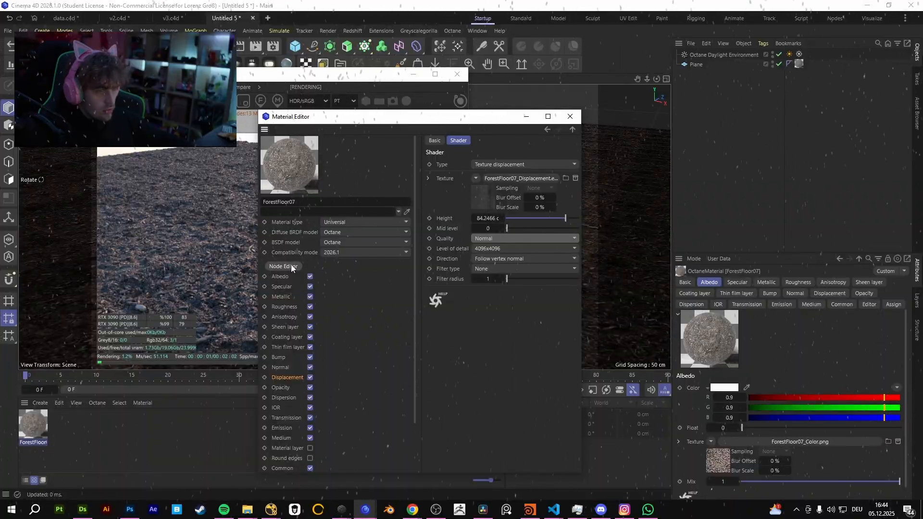
# Set the ForestFloor07 specular float to about 0.66 and open the material's node graph.
pyautogui.click(281, 286)
pyautogui.moveTo(500, 207); pyautogui.dragTo(548, 208)
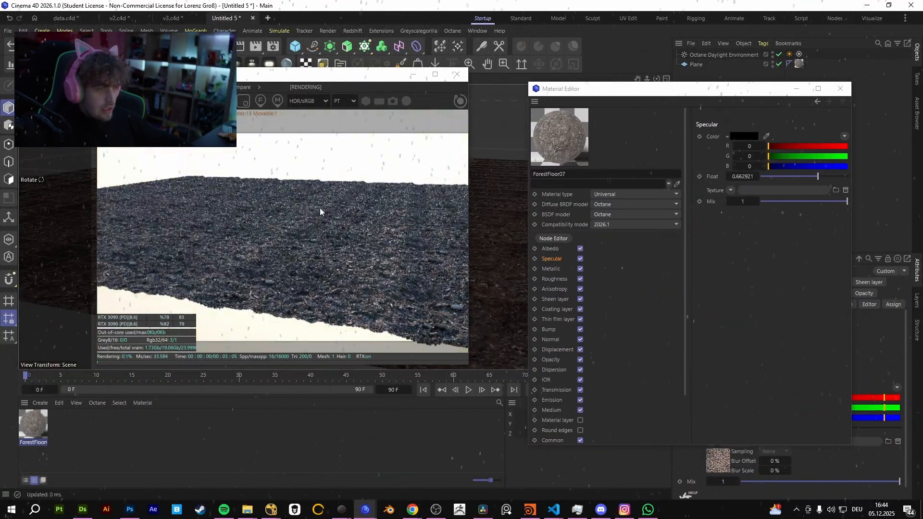
pyautogui.click(556, 238)
# Spread out the color texture and Displacement nodes, and search for and add a Chaos texture node.
pyautogui.moveTo(433, 228); pyautogui.dragTo(443, 223, button='middle')
pyautogui.moveTo(406, 256); pyautogui.dragTo(243, 247)
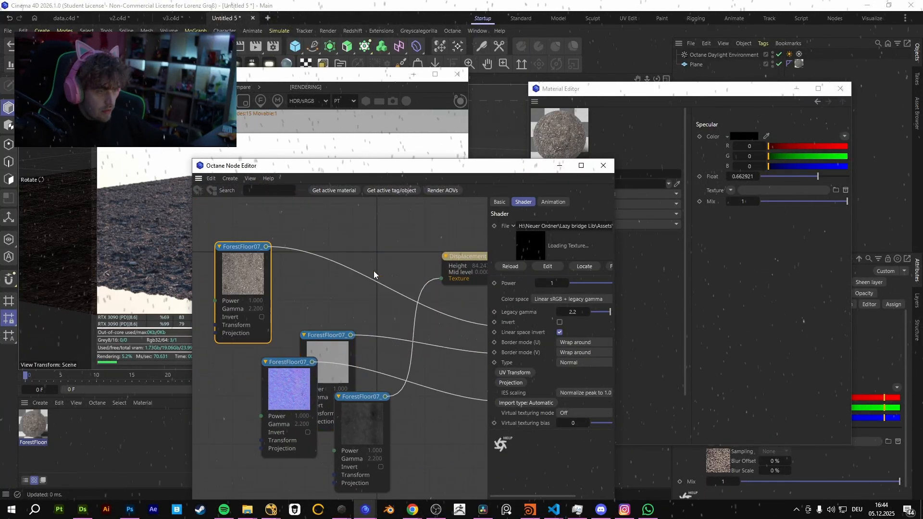
pyautogui.moveTo(373, 270); pyautogui.dragTo(328, 257, button='middle')
pyautogui.scroll(-3, 328, 257)
pyautogui.moveTo(386, 247); pyautogui.dragTo(374, 389)
pyautogui.moveTo(379, 241); pyautogui.dragTo(387, 288, button='middle')
pyautogui.write('c')
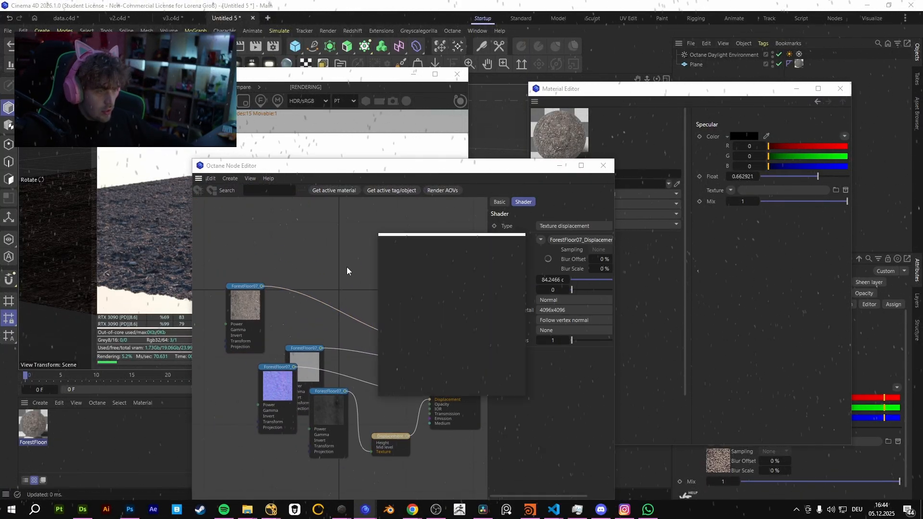
pyautogui.write('CH')
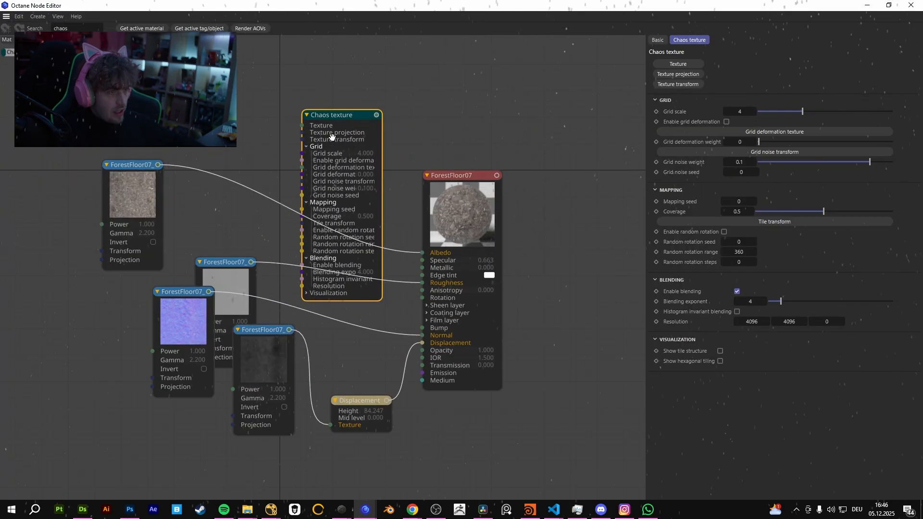
# Route the ForestFloor07 color texture through the Chaos texture node into the material's Albedo input.
pyautogui.moveTo(331, 117); pyautogui.dragTo(332, 69)
pyautogui.moveTo(393, 91); pyautogui.dragTo(432, 147, button='middle')
pyautogui.moveTo(486, 232); pyautogui.dragTo(626, 246)
pyautogui.moveTo(464, 179); pyautogui.dragTo(430, 210, button='middle')
pyautogui.click(337, 157)
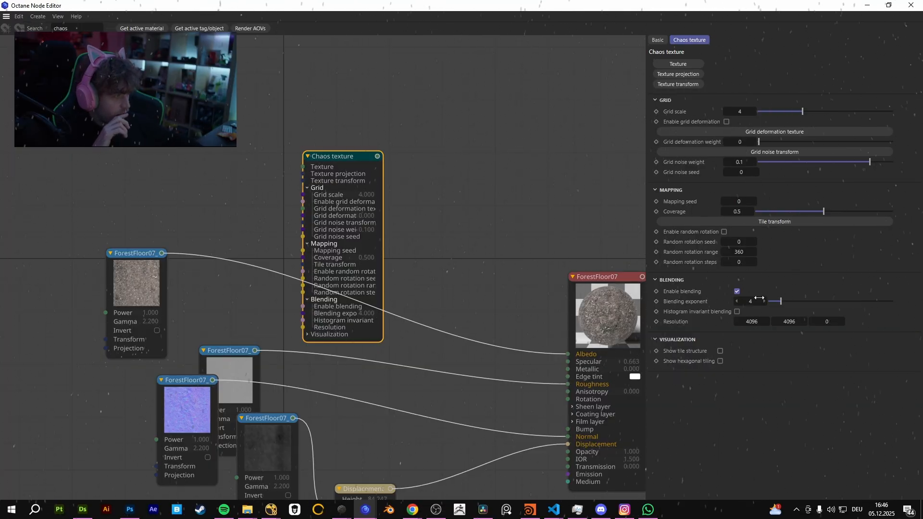
pyautogui.moveTo(162, 253); pyautogui.dragTo(450, 153)
pyautogui.moveTo(561, 236); pyautogui.dragTo(387, 133, button='middle')
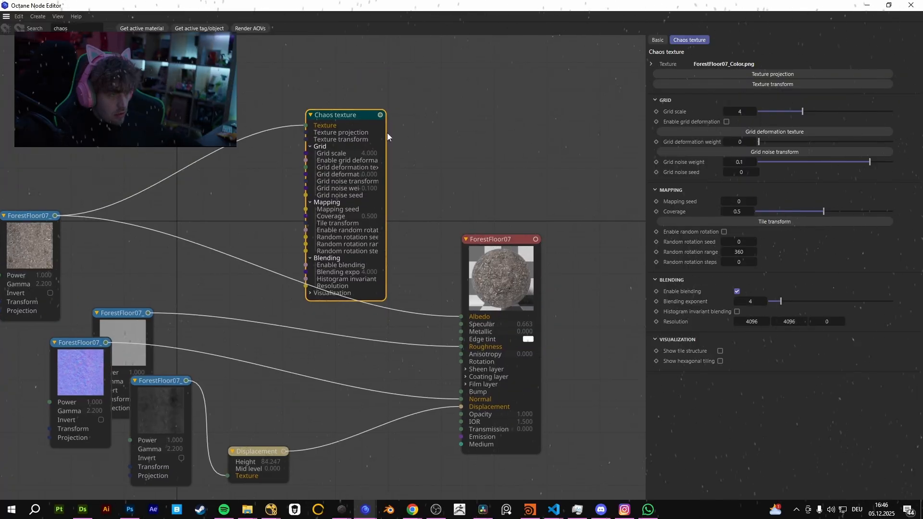
pyautogui.moveTo(298, 379); pyautogui.dragTo(313, 341, button='middle')
pyautogui.moveTo(394, 78); pyautogui.dragTo(475, 279)
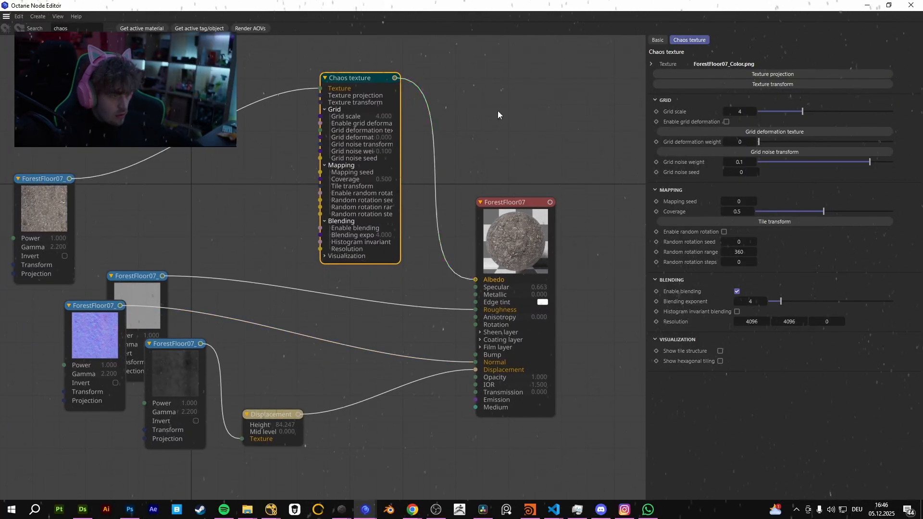
# Solo the Chaos texture node and shrink the node editor window to check the result in the live render.
pyautogui.rightClick(635, 213)
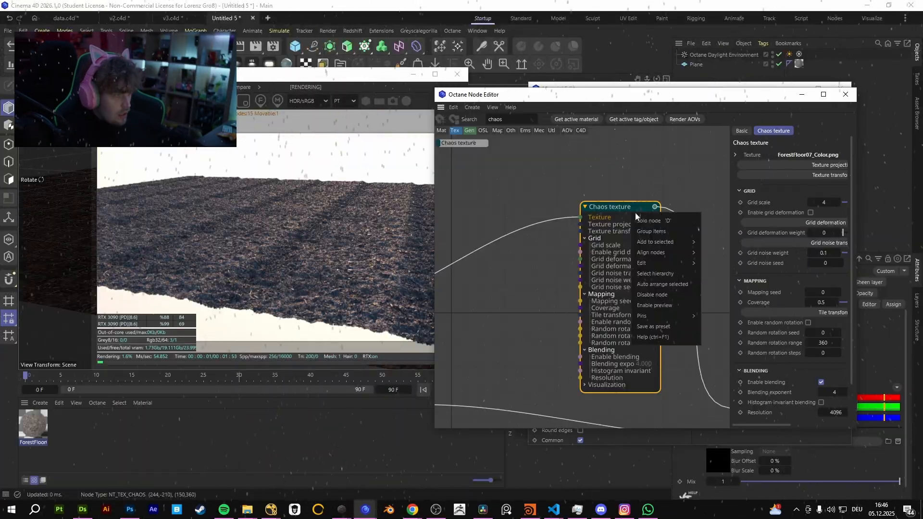
pyautogui.click(644, 220)
pyautogui.moveTo(289, 255); pyautogui.dragTo(270, 231, button='right')
pyautogui.click(789, 219)
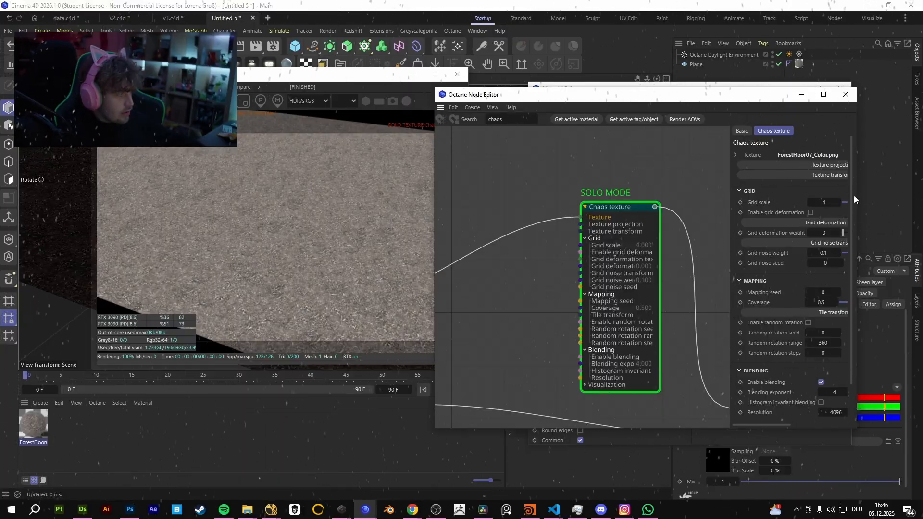
# Rearrange the node editor window beside the render and set the Chaos texture's grid scale to 3.88.
pyautogui.moveTo(856, 196); pyautogui.dragTo(922, 192)
pyautogui.moveTo(811, 95); pyautogui.dragTo(724, 60)
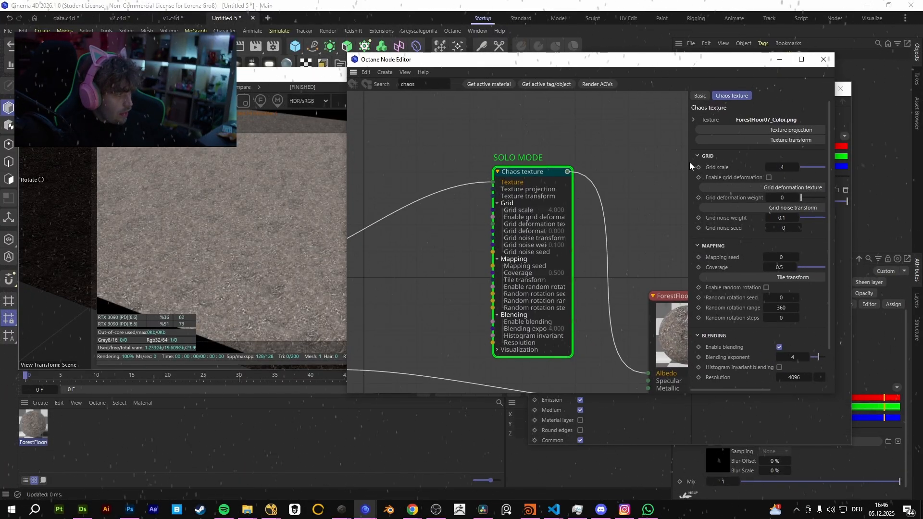
pyautogui.moveTo(689, 162); pyautogui.dragTo(613, 164)
pyautogui.moveTo(766, 165)
pyautogui.mouseDown()
pyautogui.moveTo(784, 166)
pyautogui.moveTo(753, 167)
pyautogui.mouseUp()
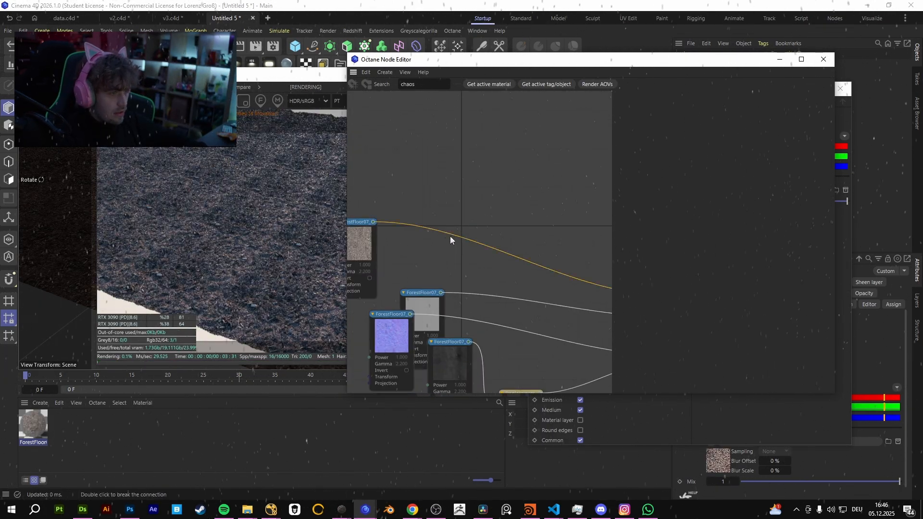
# Solo the ForestFloor07 color texture node and examine its tiling on the plane from near and far.
pyautogui.rightClick(373, 243)
pyautogui.click(385, 248)
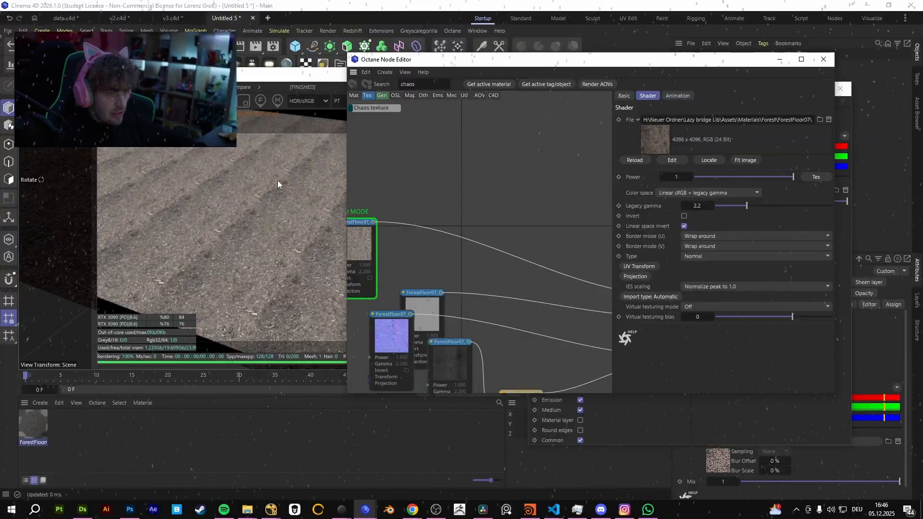
pyautogui.click(260, 226)
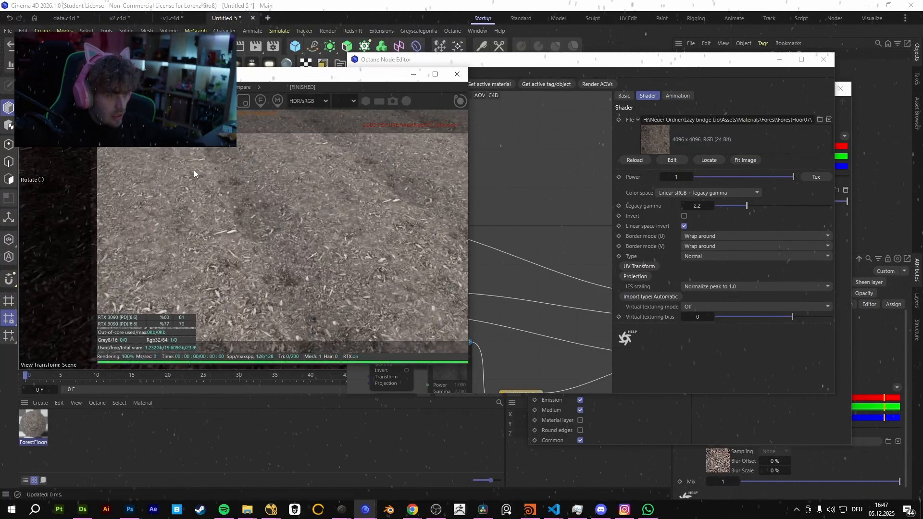
pyautogui.scroll(-6, 194, 169)
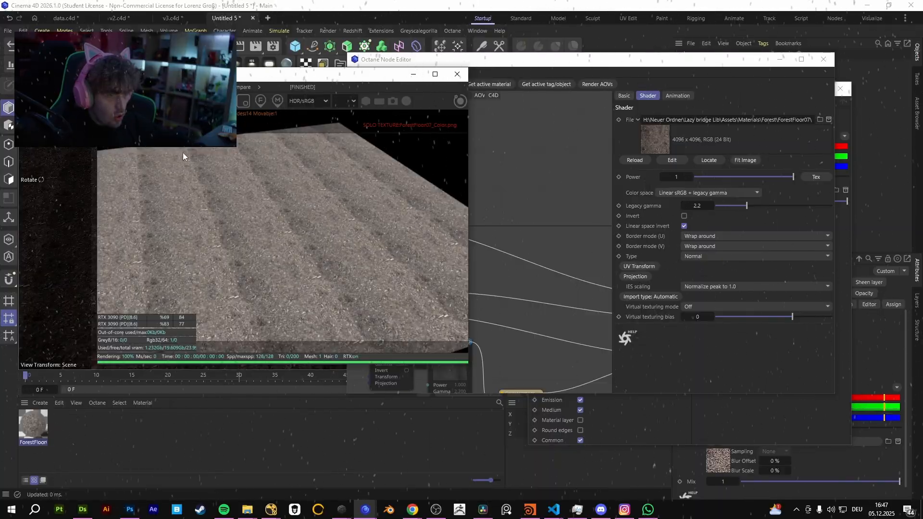
pyautogui.moveTo(529, 193); pyautogui.dragTo(535, 180, button='middle')
# Switch the solo preview back to the Chaos texture node to compare its tiling with the plain texture.
pyautogui.hotkey('ctrl', 'z')
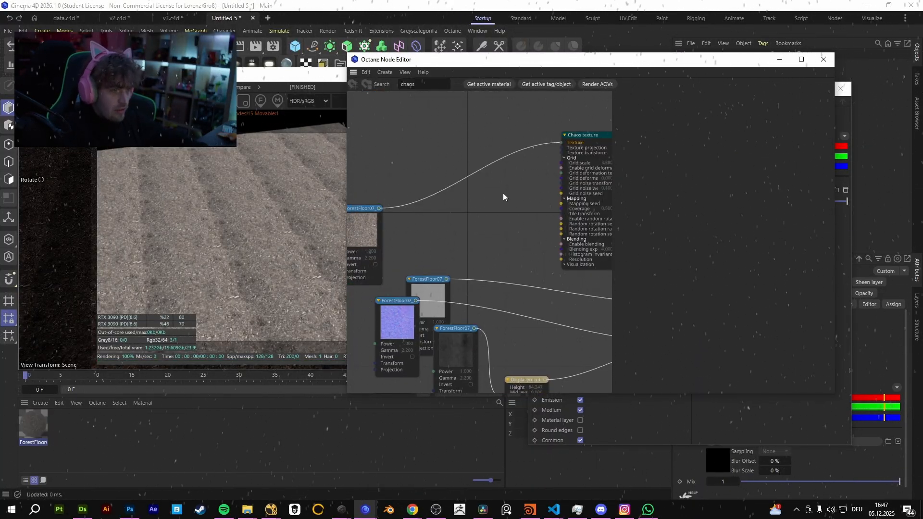
pyautogui.rightClick(582, 139)
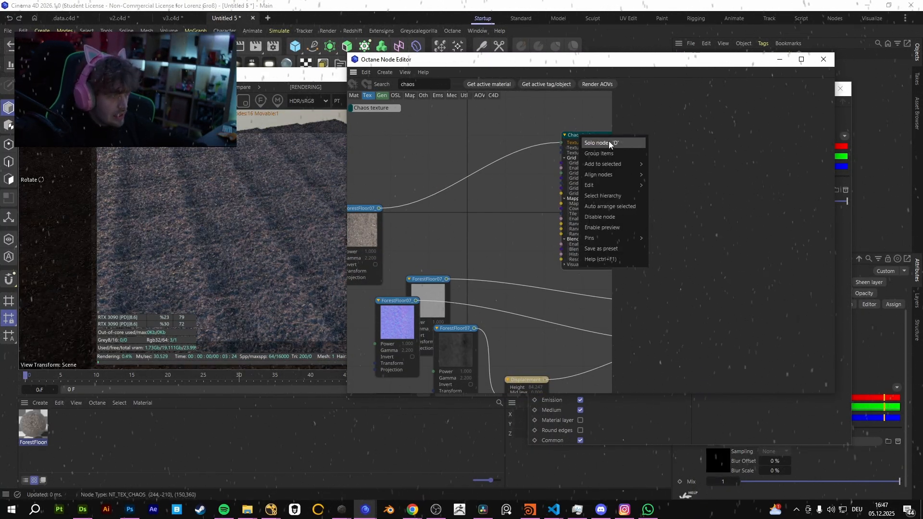
pyautogui.click(609, 142)
pyautogui.scroll(-4, 494, 249)
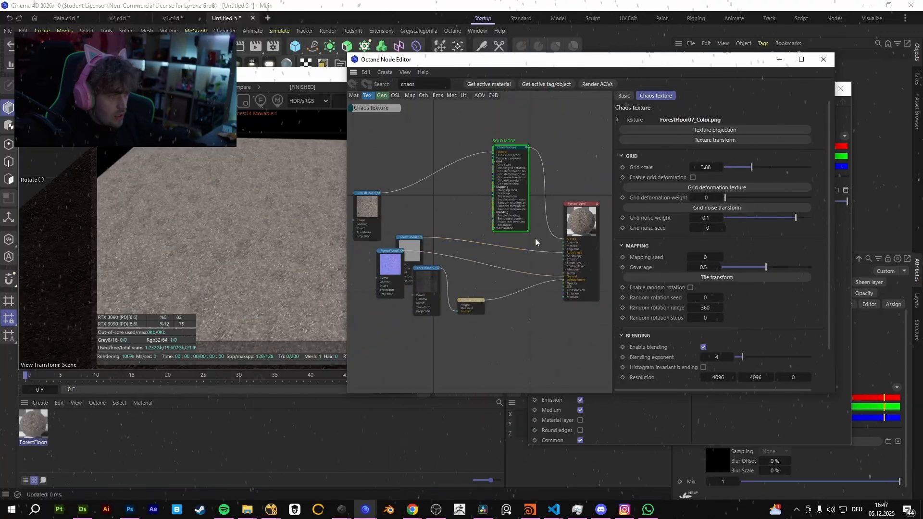
# Move the roughness, normal and displacement texture nodes together farther from the material node to make room.
pyautogui.moveTo(480, 288); pyautogui.dragTo(539, 260, button='middle')
pyautogui.moveTo(430, 209); pyautogui.dragTo(498, 298)
pyautogui.moveTo(484, 259); pyautogui.dragTo(426, 323)
pyautogui.moveTo(583, 215); pyautogui.dragTo(461, 229, button='middle')
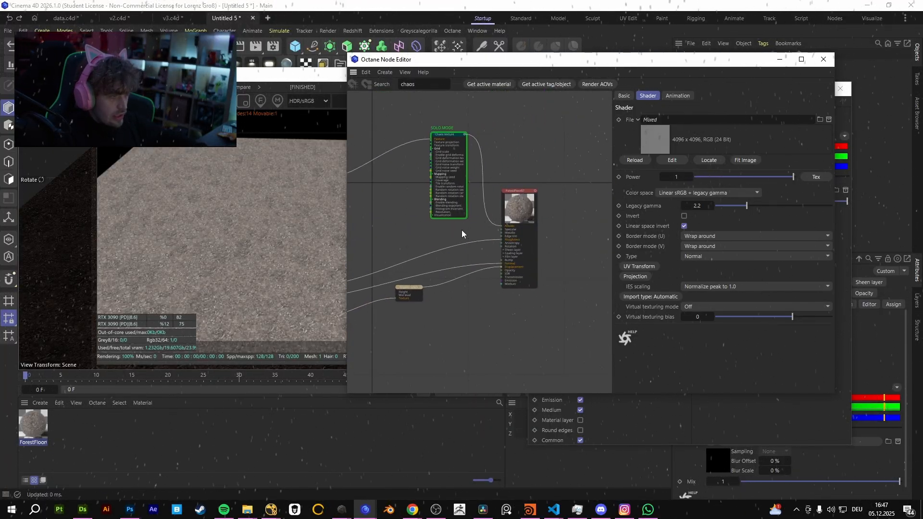
pyautogui.scroll(3, 447, 191)
pyautogui.moveTo(447, 191); pyautogui.dragTo(489, 204, button='middle')
pyautogui.click(487, 133)
pyautogui.moveTo(520, 286); pyautogui.dragTo(543, 209, button='middle')
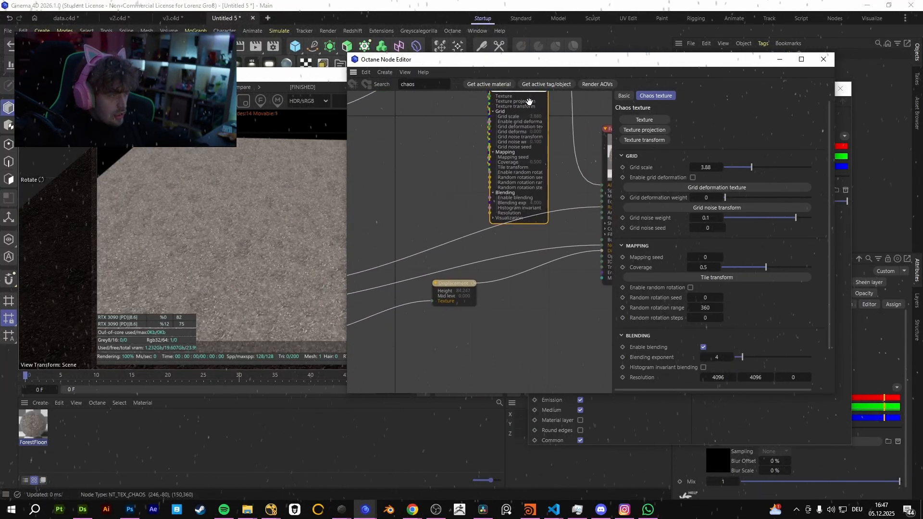
pyautogui.moveTo(529, 101); pyautogui.dragTo(529, 167, button='middle')
pyautogui.press('Delete')
# Add a second Chaos texture node and connect it between the displacement texture and the Displacement node.
pyautogui.moveTo(355, 116)
pyautogui.moveTo(414, 290); pyautogui.dragTo(414, 295)
pyautogui.moveTo(423, 336); pyautogui.dragTo(488, 227, button='middle')
pyautogui.moveTo(517, 187); pyautogui.dragTo(466, 310)
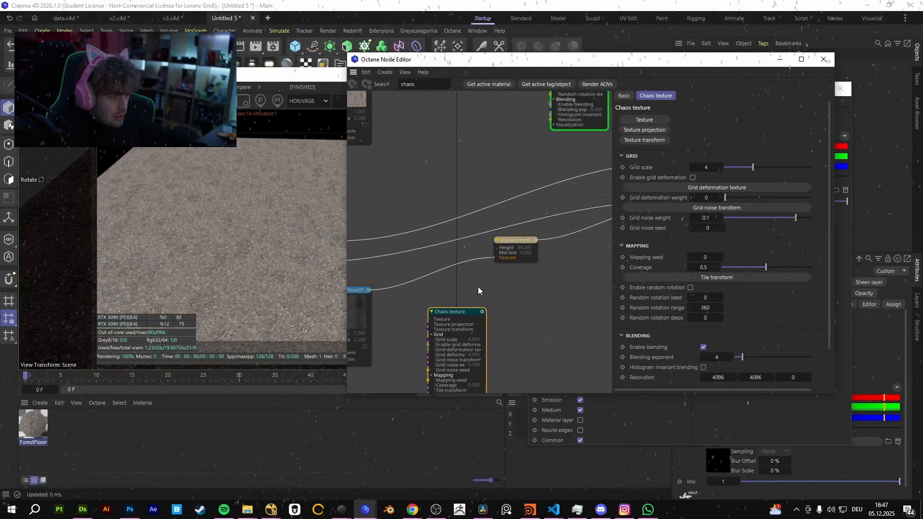
pyautogui.moveTo(478, 287); pyautogui.dragTo(511, 269, button='middle')
pyautogui.moveTo(400, 270); pyautogui.dragTo(461, 299)
pyautogui.moveTo(514, 292); pyautogui.dragTo(529, 242)
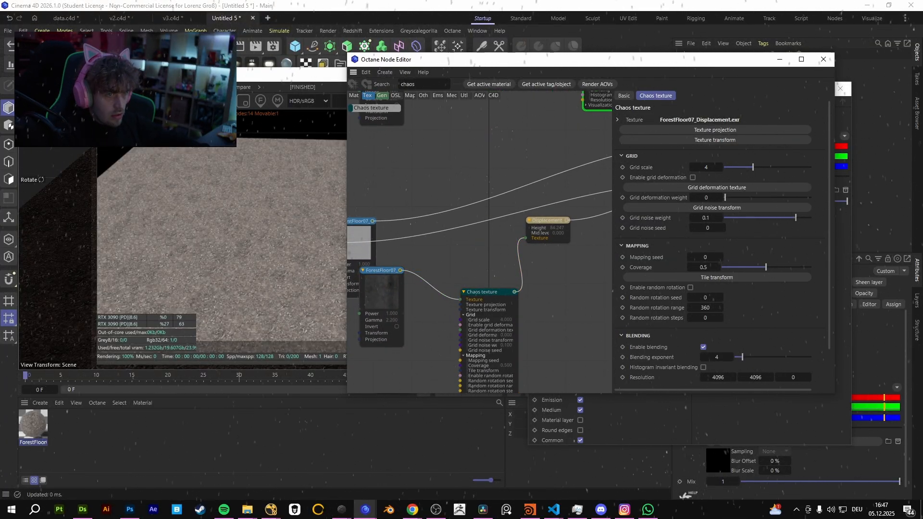
# Inspect the full material in the render and set the Displacement node's quality to High.
pyautogui.moveTo(502, 269); pyautogui.dragTo(504, 313, button='middle')
pyautogui.moveTo(496, 218); pyautogui.dragTo(494, 306, button='middle')
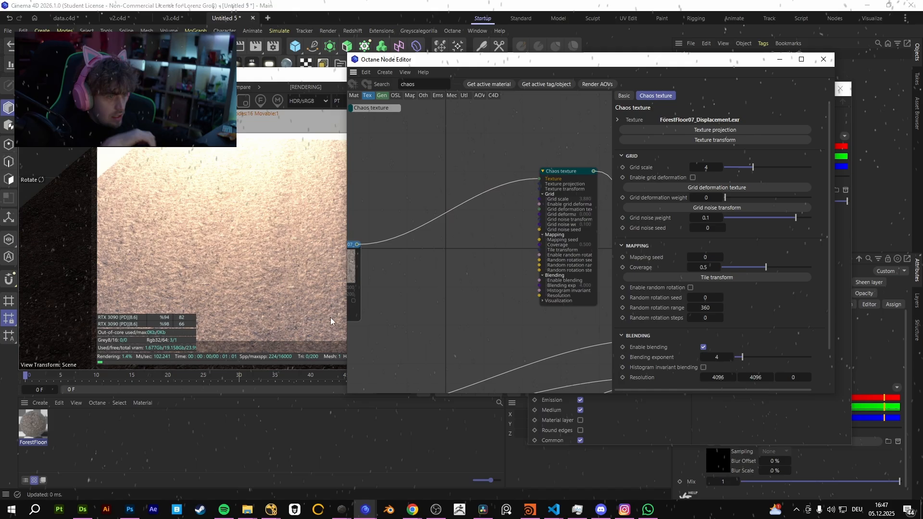
pyautogui.keyDown('alt'); pyautogui.moveTo(330, 317); pyautogui.dragTo(517, 353); pyautogui.keyUp('alt')
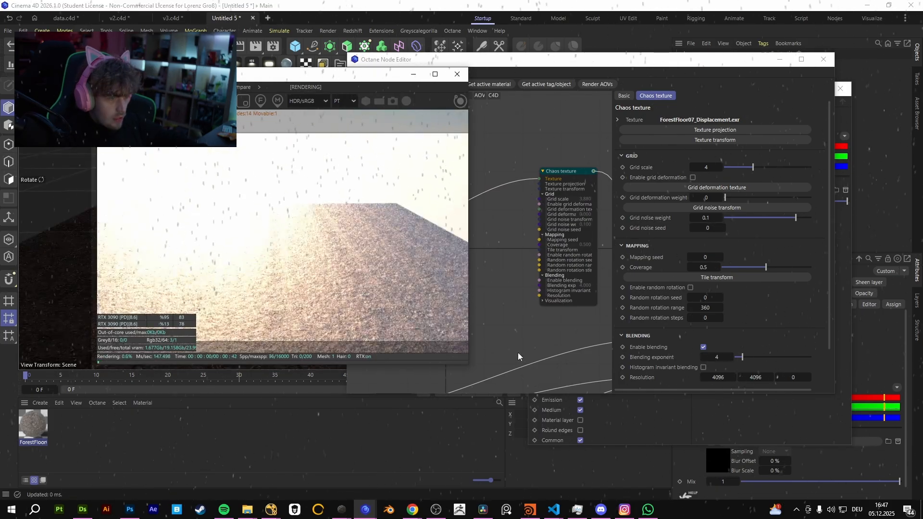
pyautogui.moveTo(518, 353); pyautogui.dragTo(485, 243, button='middle')
pyautogui.moveTo(585, 324); pyautogui.dragTo(522, 306, button='middle')
pyautogui.click(413, 289)
pyautogui.click(714, 193)
pyautogui.click(698, 218)
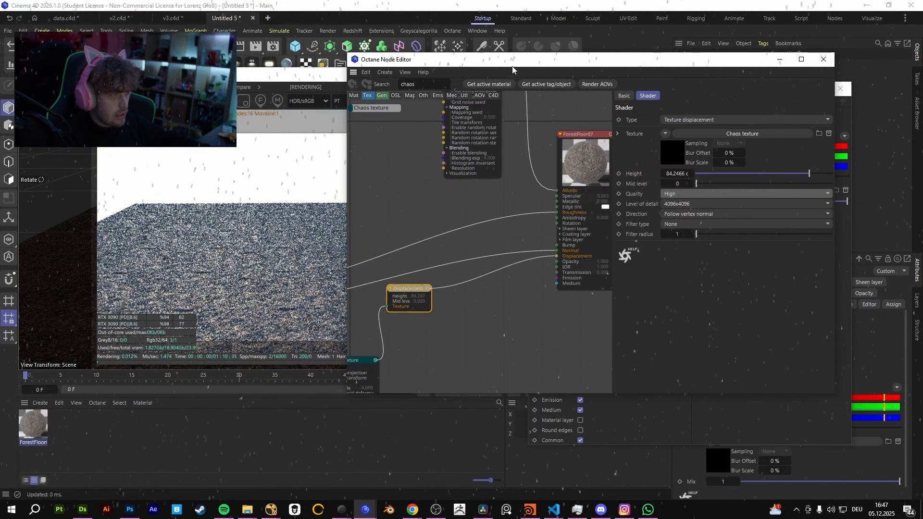
# View the displaced plane up close beside the node editor and switch the displacement quality to Normal for comparison.
pyautogui.moveTo(512, 70); pyautogui.dragTo(683, 81)
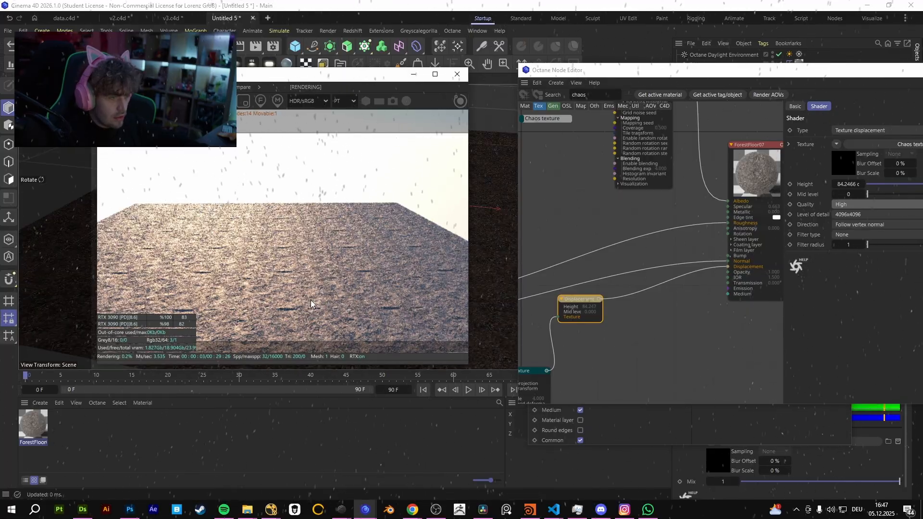
pyautogui.moveTo(311, 300); pyautogui.dragTo(370, 267)
pyautogui.scroll(2, 369, 267)
pyautogui.click(586, 299)
pyautogui.click(854, 205)
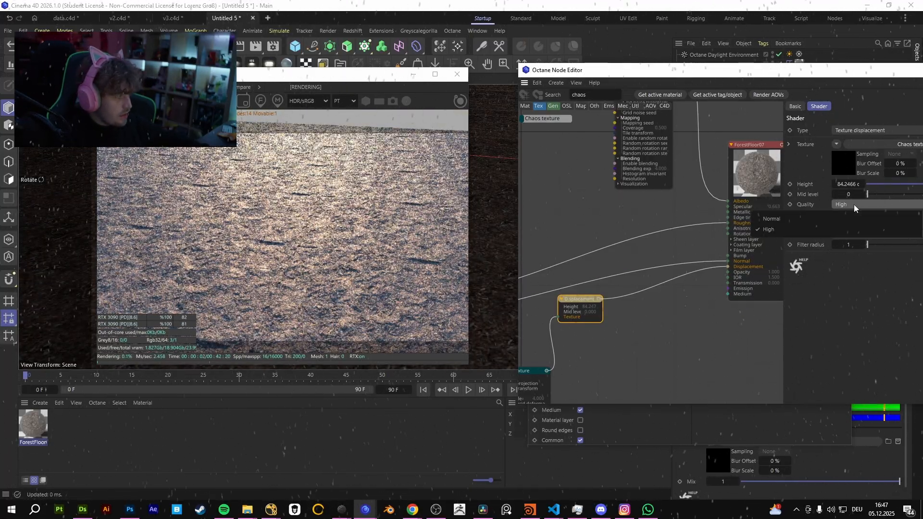
pyautogui.click(856, 219)
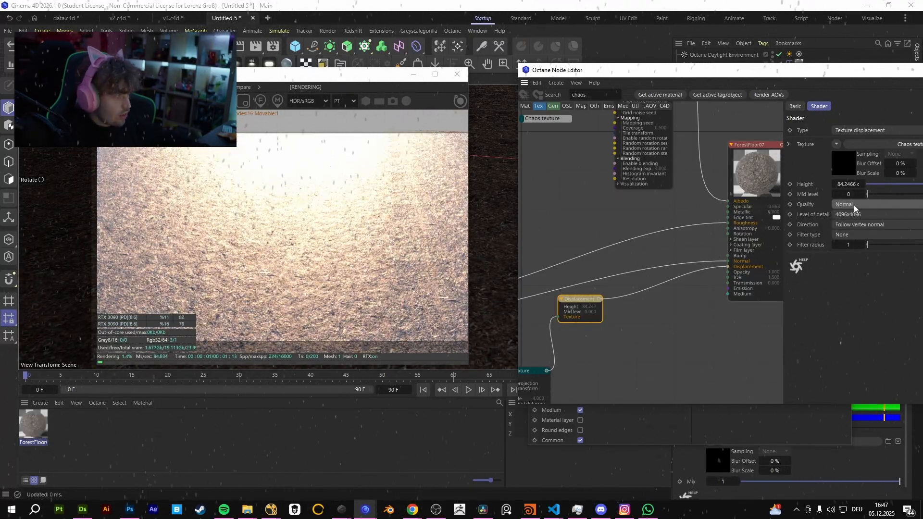
# Bring the node editor back over the render, set the displacement height to about 79.2 cm and the quality to High.
pyautogui.moveTo(774, 71); pyautogui.dragTo(606, 70)
pyautogui.moveTo(814, 183); pyautogui.dragTo(691, 206)
pyautogui.click(692, 204)
pyautogui.click(694, 226)
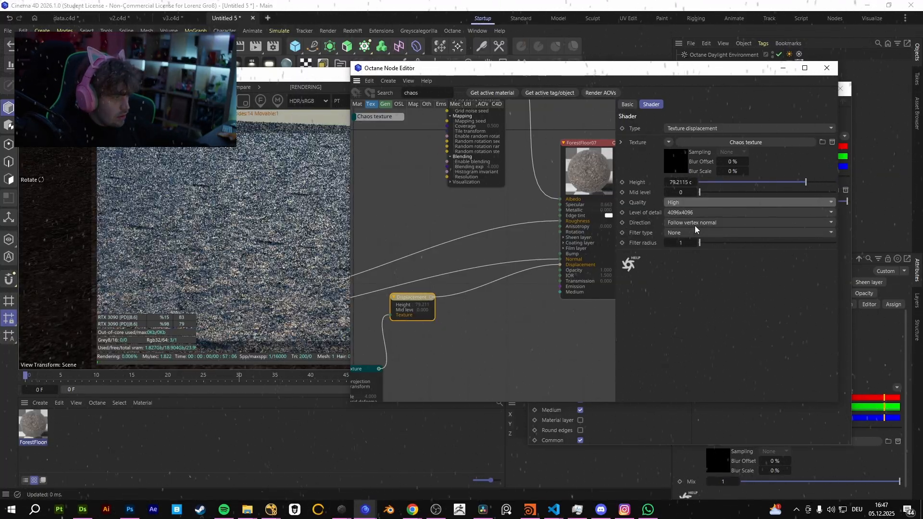
# Try the displacement direction Follow geometric normal, return to Follow vertex normal, and raise the height to 100 cm.
pyautogui.click(694, 225)
pyautogui.click(715, 235)
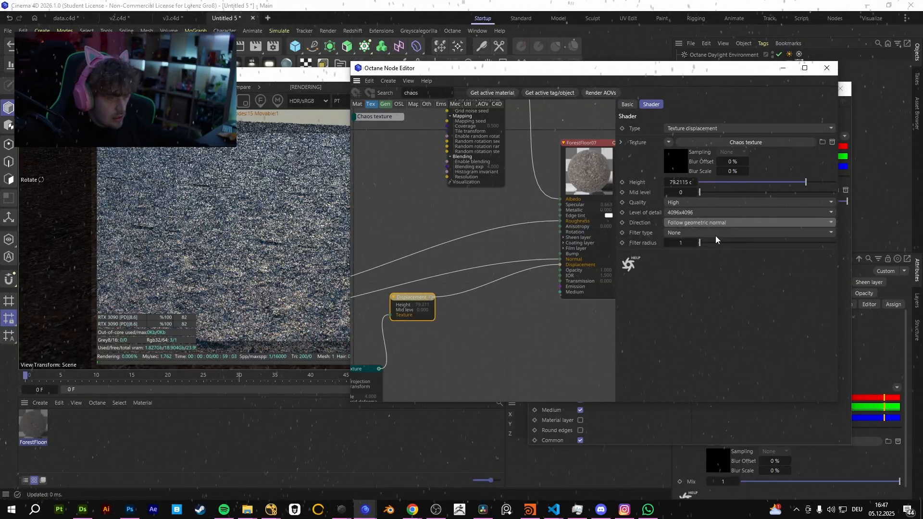
pyautogui.moveTo(805, 182); pyautogui.dragTo(896, 184)
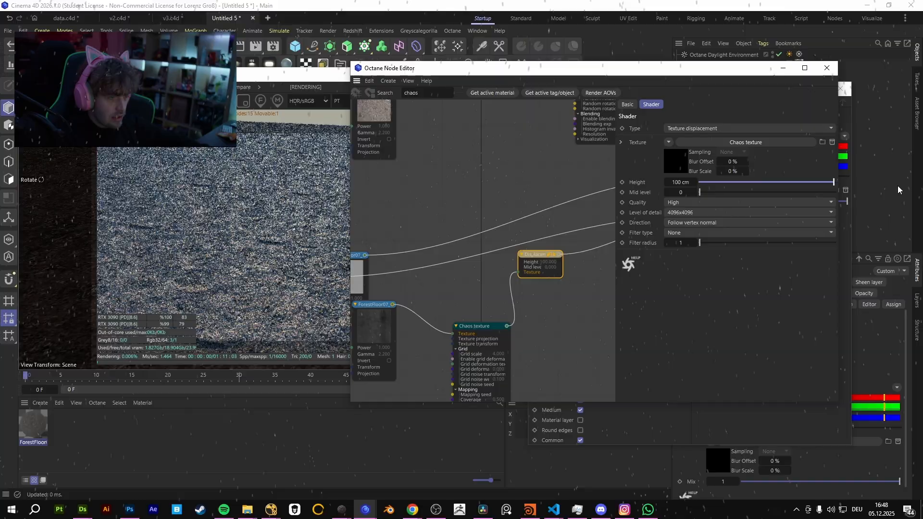
pyautogui.click(245, 269)
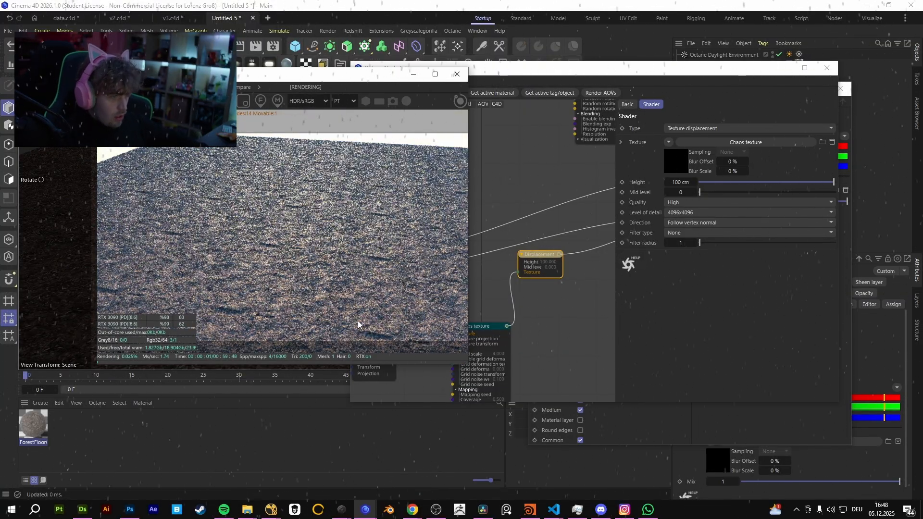
pyautogui.scroll(4, 276, 298)
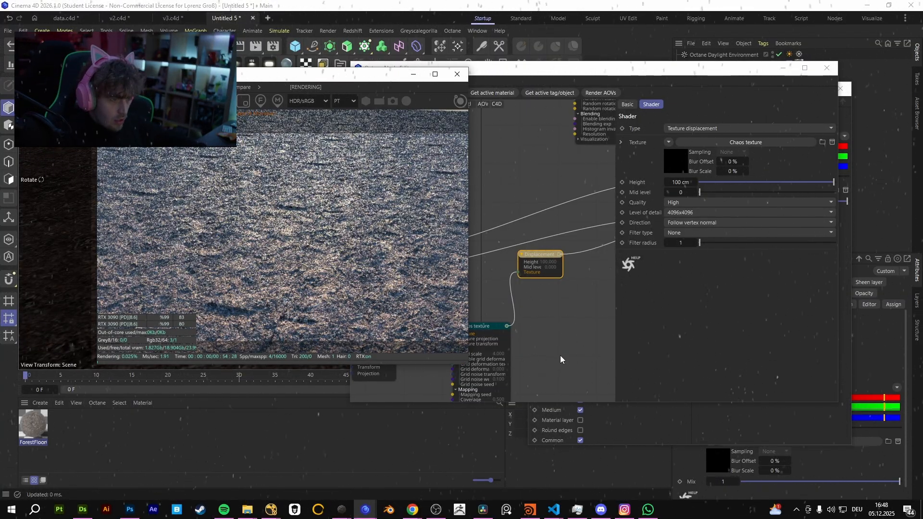
# Move the ForestFloor07 displacement texture node clear of the other textures and solo it in the render.
pyautogui.moveTo(518, 365); pyautogui.dragTo(603, 310, button='middle')
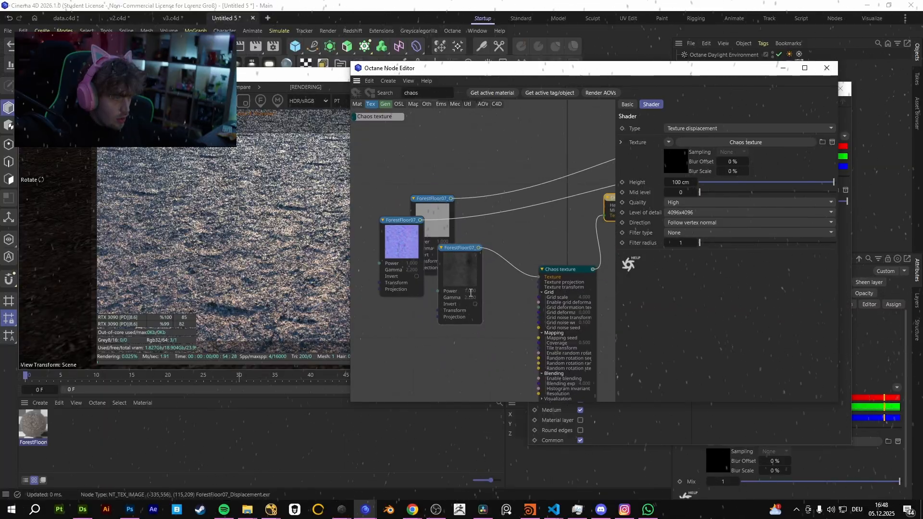
pyautogui.moveTo(464, 262); pyautogui.dragTo(454, 324)
pyautogui.rightClick(454, 324)
pyautogui.click(482, 332)
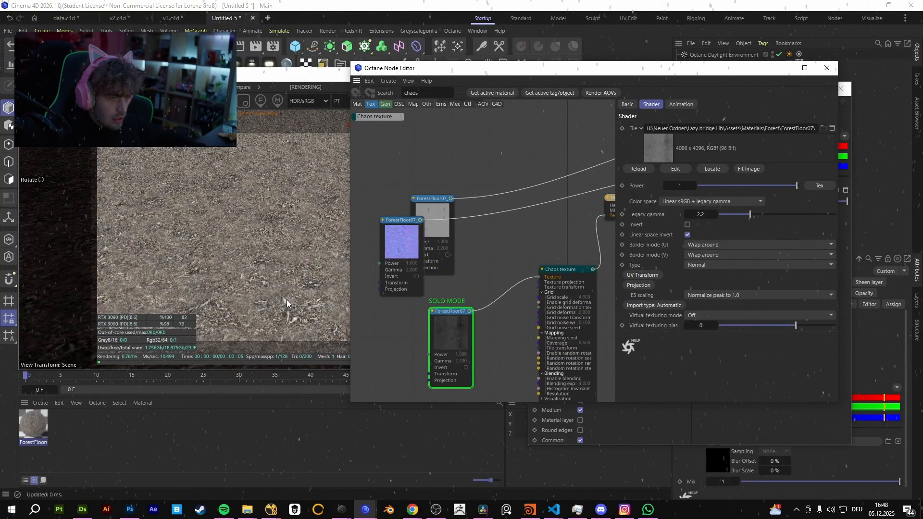
# Solo the Chaos texture node that feeds the Displacement node to examine its output.
pyautogui.moveTo(567, 268); pyautogui.dragTo(553, 252, button='middle')
pyautogui.rightClick(554, 252)
pyautogui.click(578, 260)
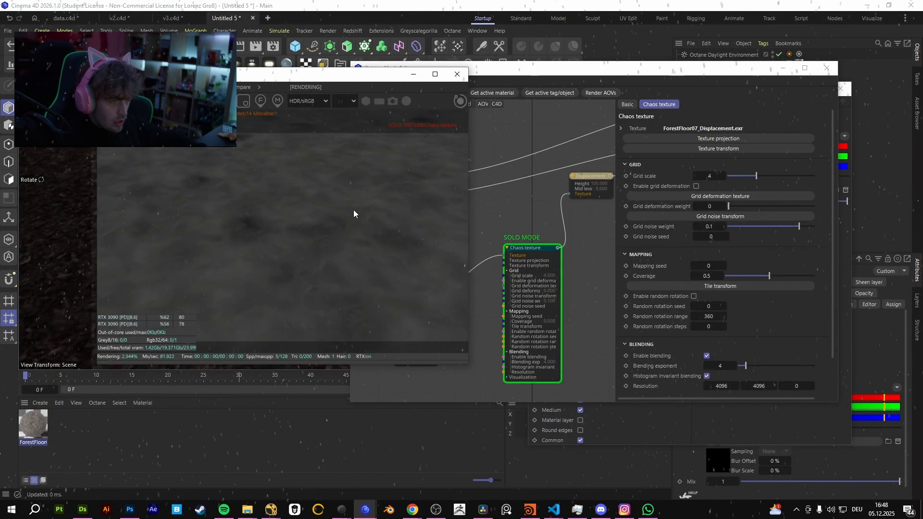
# End the solo preview of the Chaos texture node to bring back the full material render.
pyautogui.click(528, 249)
pyautogui.rightClick(528, 250)
pyautogui.click(576, 261)
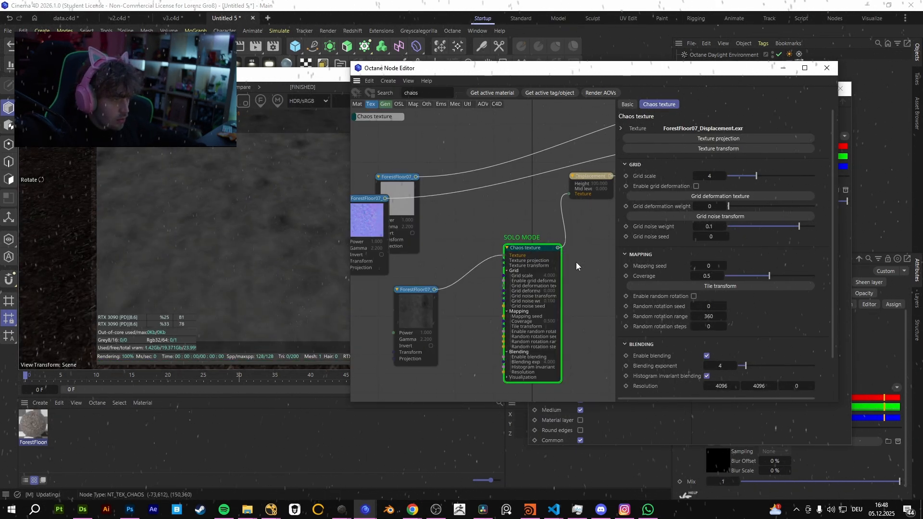
pyautogui.click(295, 219)
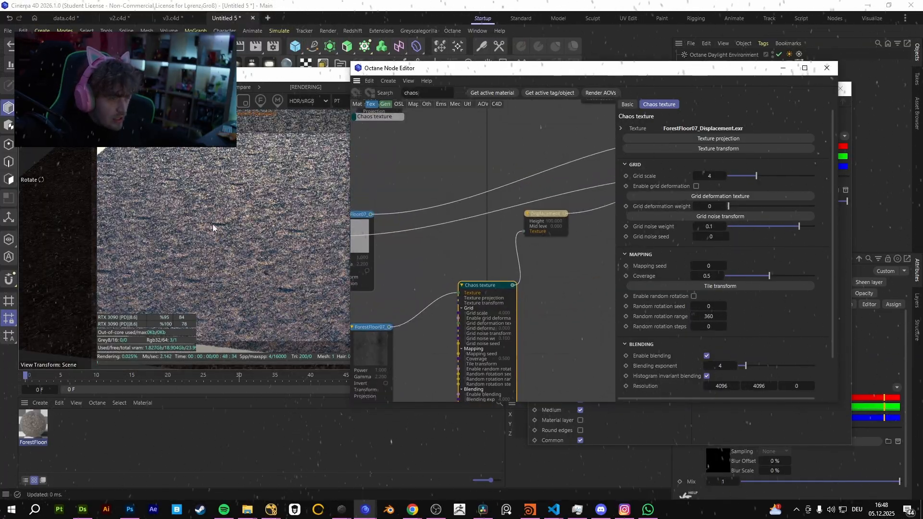
# Check the filter type choices offered by the Displacement node.
pyautogui.click(552, 218)
pyautogui.click(691, 232)
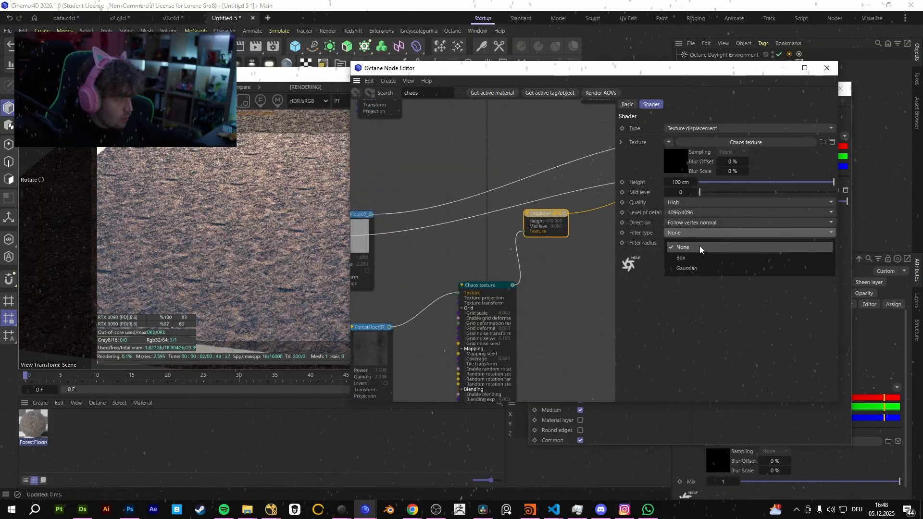
pyautogui.click(697, 252)
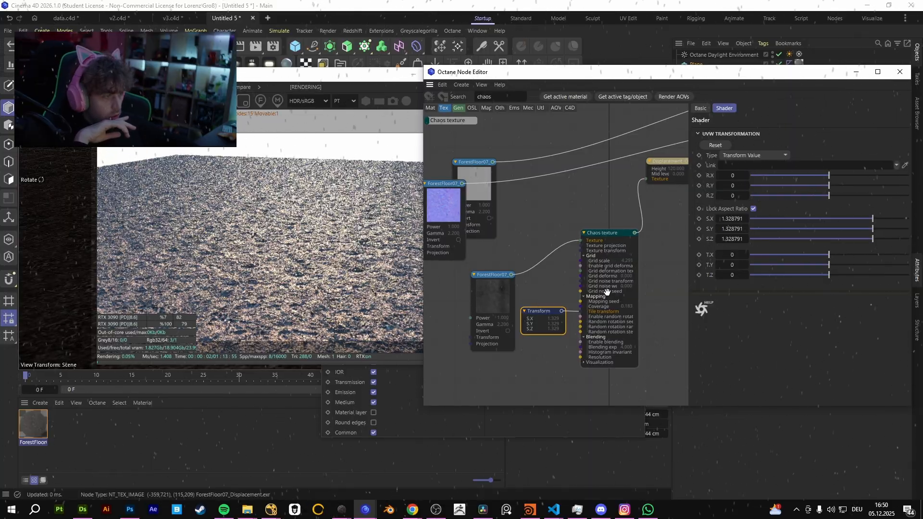
# Solo the Chaos texture node once more to examine its output, and return to the full render.
pyautogui.click(608, 237)
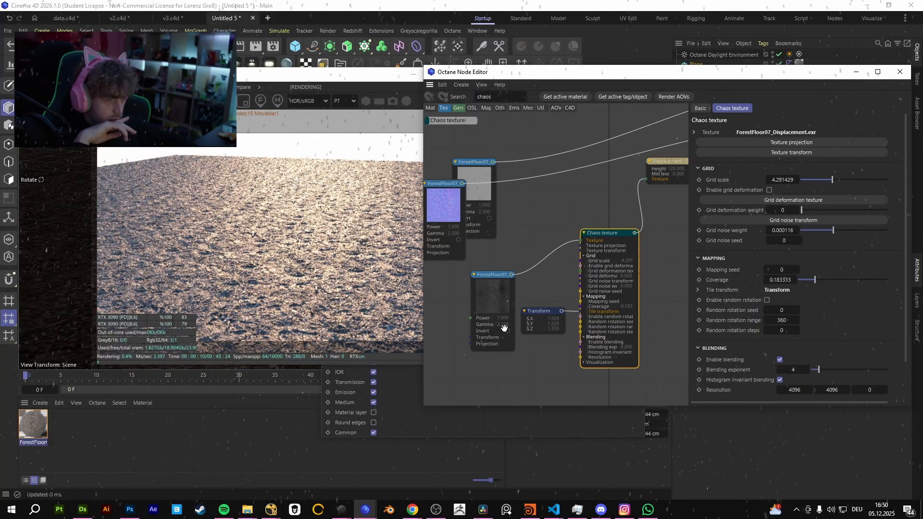
pyautogui.rightClick(605, 235)
pyautogui.click(623, 244)
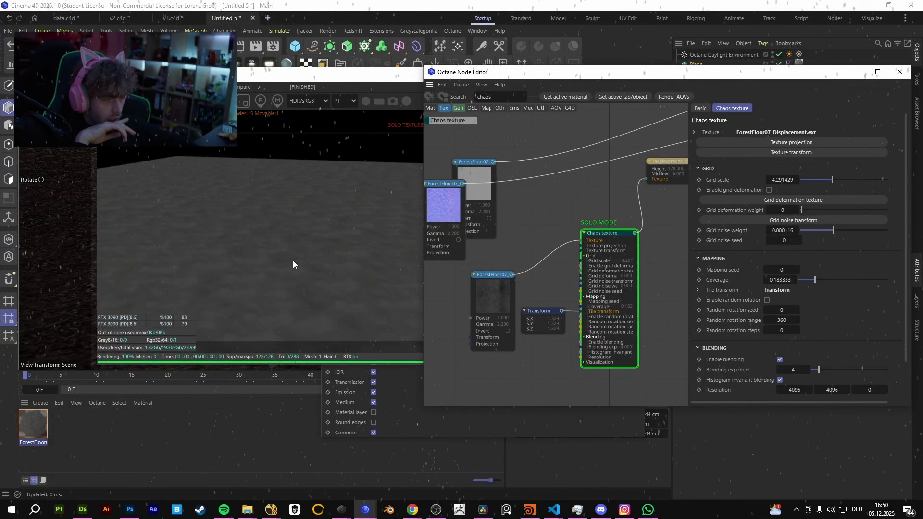
pyautogui.rightClick(613, 239)
pyautogui.click(649, 244)
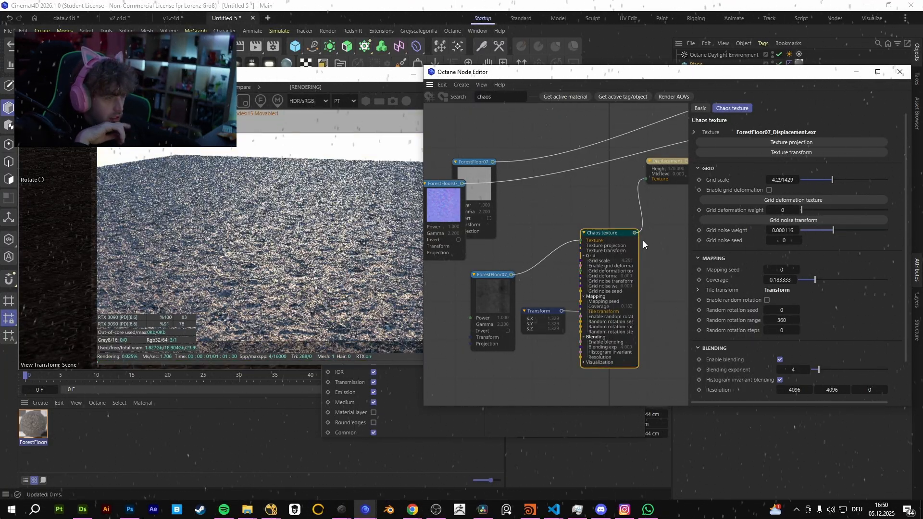
# Connect the ForestFloor07_Displacement texture directly to the Displacement node and set the displacement quality to Normal.
pyautogui.moveTo(648, 237); pyautogui.dragTo(519, 280, button='middle')
pyautogui.click(552, 201)
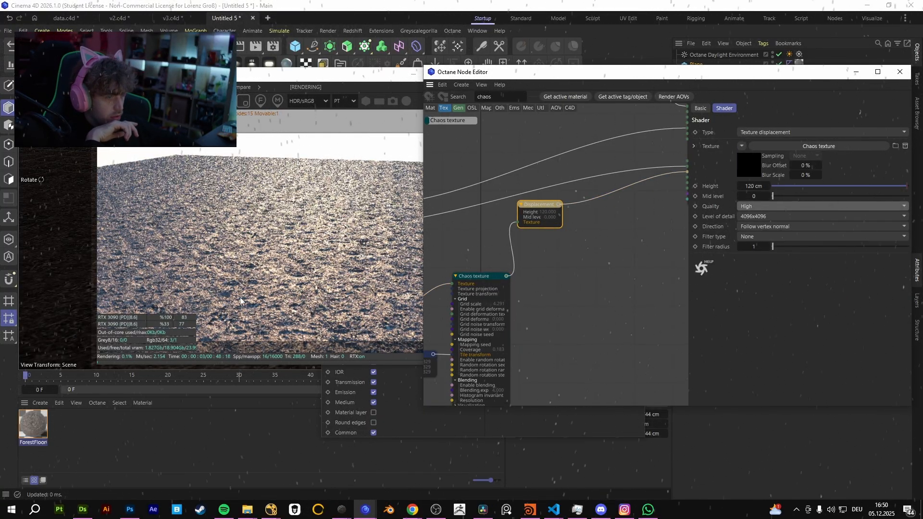
pyautogui.moveTo(538, 240); pyautogui.dragTo(680, 273, button='middle')
pyautogui.moveTo(519, 335); pyautogui.dragTo(655, 238)
pyautogui.moveTo(620, 235); pyautogui.dragTo(528, 253, button='middle')
pyautogui.click(584, 242)
pyautogui.click(763, 206)
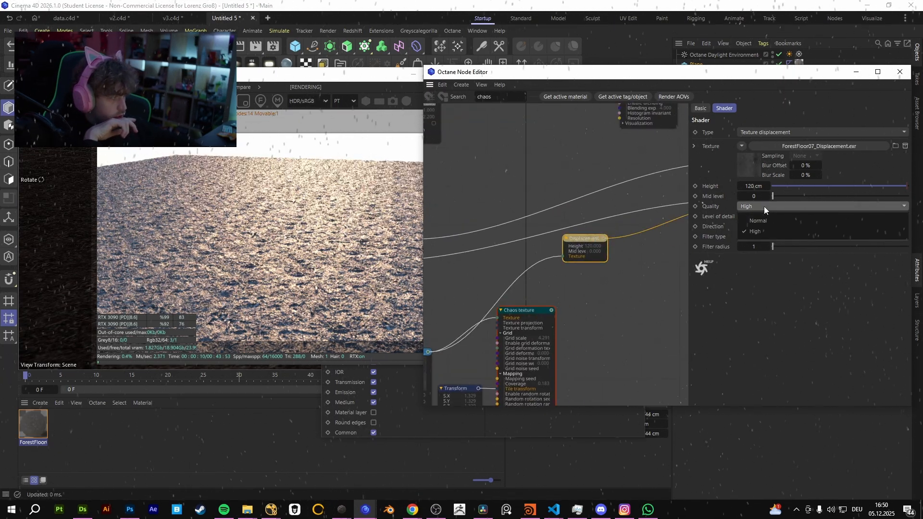
pyautogui.click(763, 217)
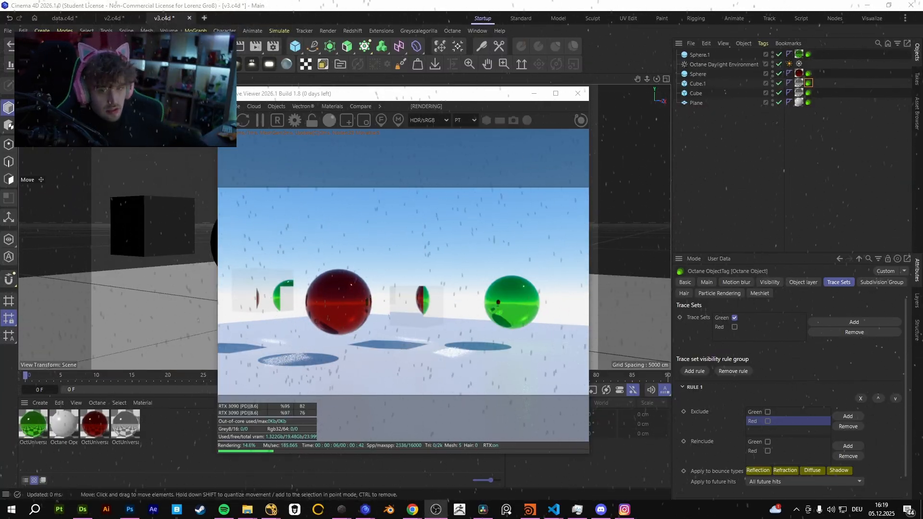
# Review the trace set assignments in the Octane object tags of the spheres and cubes in the v3.c4d scene.
pyautogui.moveTo(439, 315)
pyautogui.mouseDown()
pyautogui.moveTo(414, 323)
pyautogui.moveTo(445, 323)
pyautogui.mouseUp()
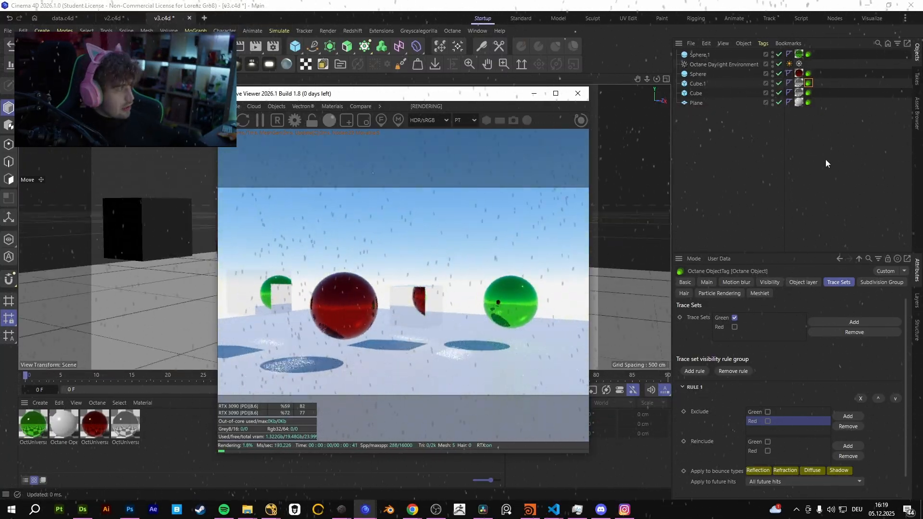
pyautogui.click(826, 163)
pyautogui.click(809, 55)
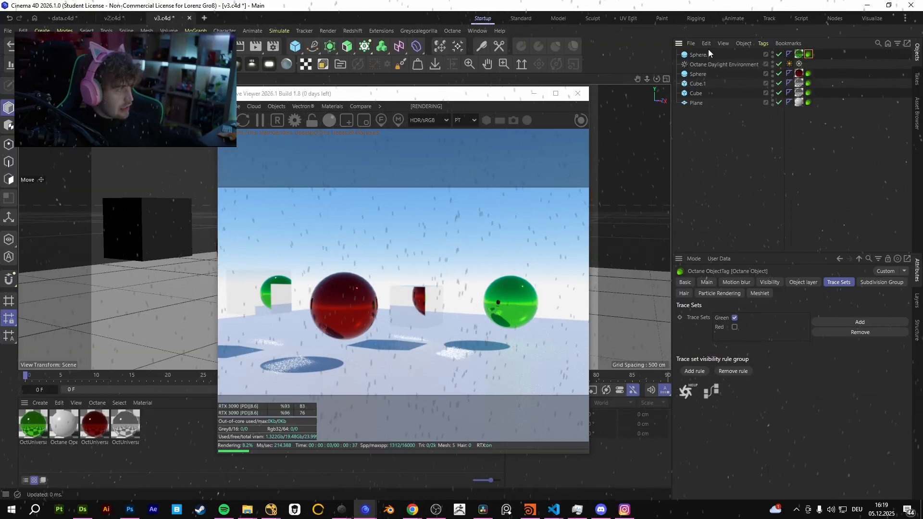
pyautogui.click(809, 73)
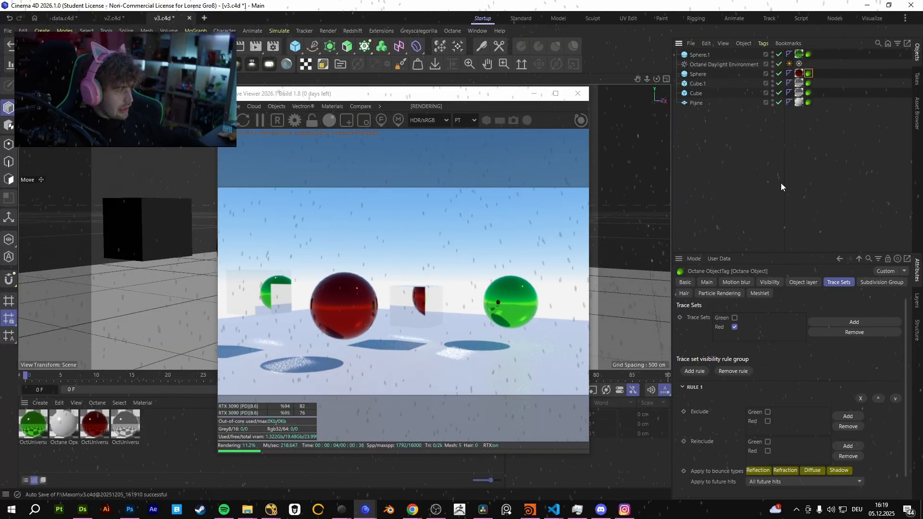
pyautogui.click(721, 328)
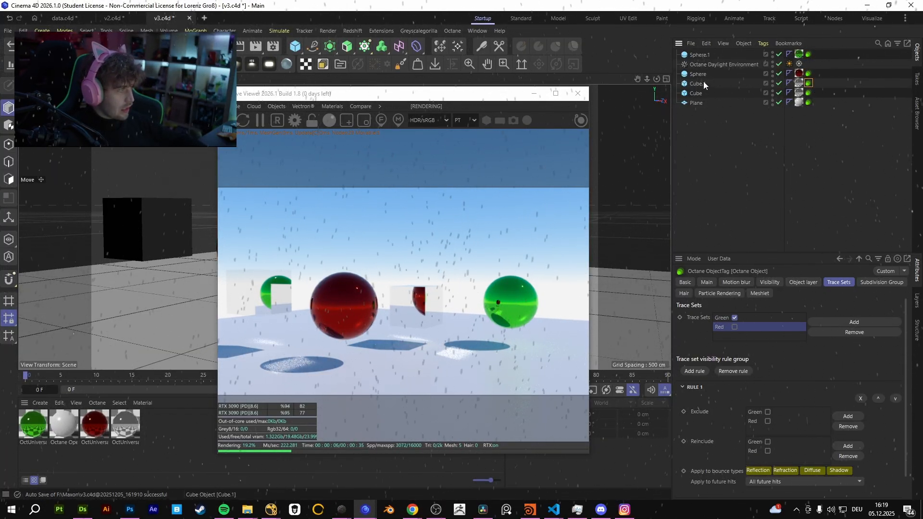
pyautogui.click(697, 93)
pyautogui.click(698, 103)
pyautogui.click(699, 85)
pyautogui.click(808, 74)
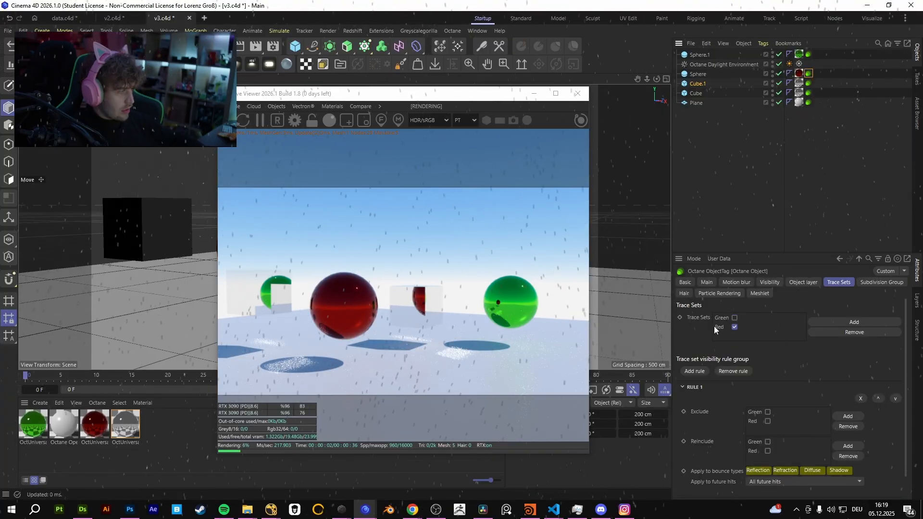
pyautogui.click(809, 54)
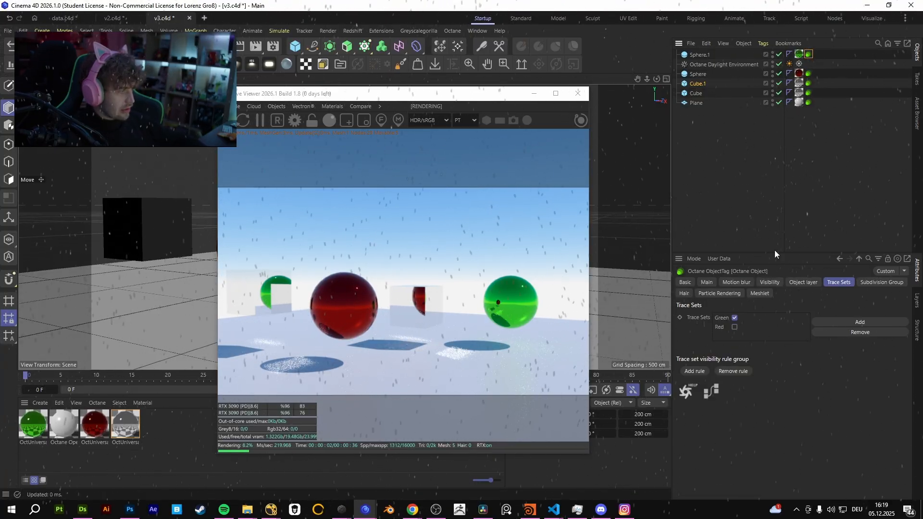
pyautogui.click(808, 74)
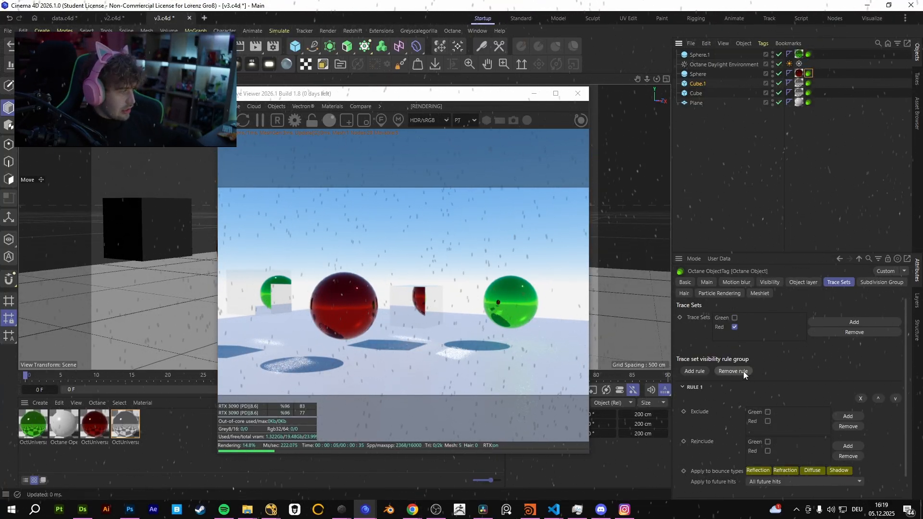
pyautogui.click(844, 108)
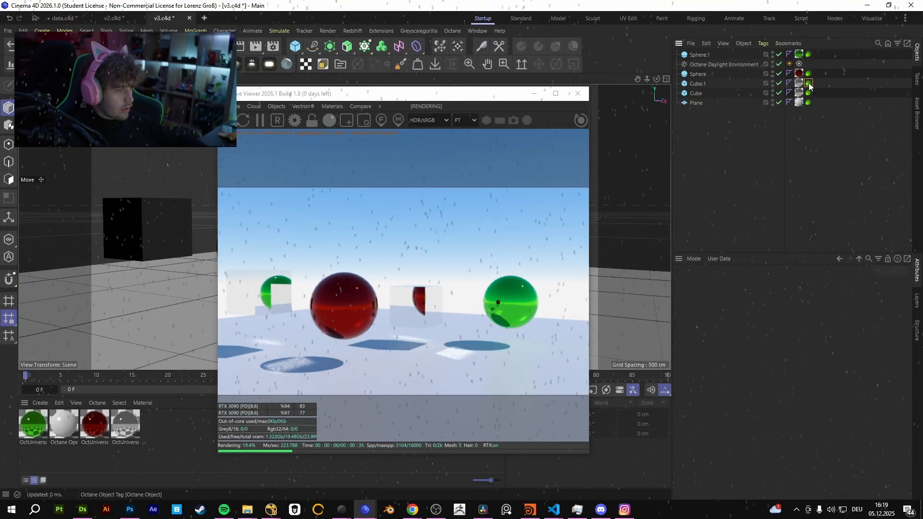
# Exclude the Green trace set in Rule 1 of Cube.1's Octane object tag.
pyautogui.click(809, 83)
pyautogui.click(733, 319)
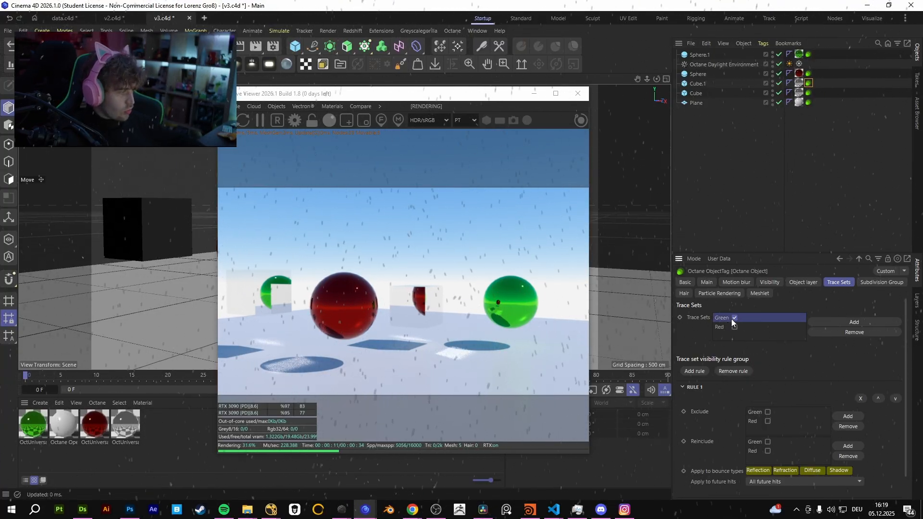
pyautogui.click(768, 412)
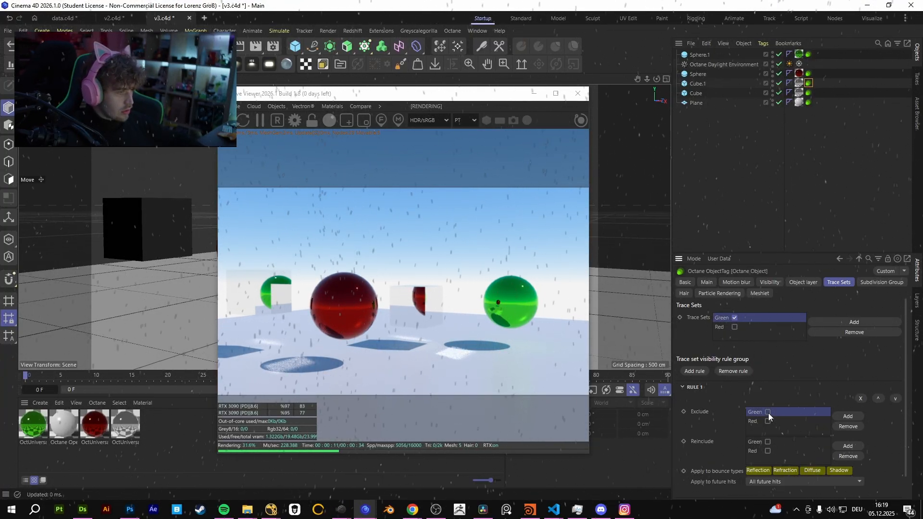
pyautogui.moveTo(429, 325)
pyautogui.mouseDown()
pyautogui.moveTo(434, 304)
pyautogui.moveTo(464, 305)
pyautogui.moveTo(407, 302)
pyautogui.moveTo(418, 309)
pyautogui.mouseUp()
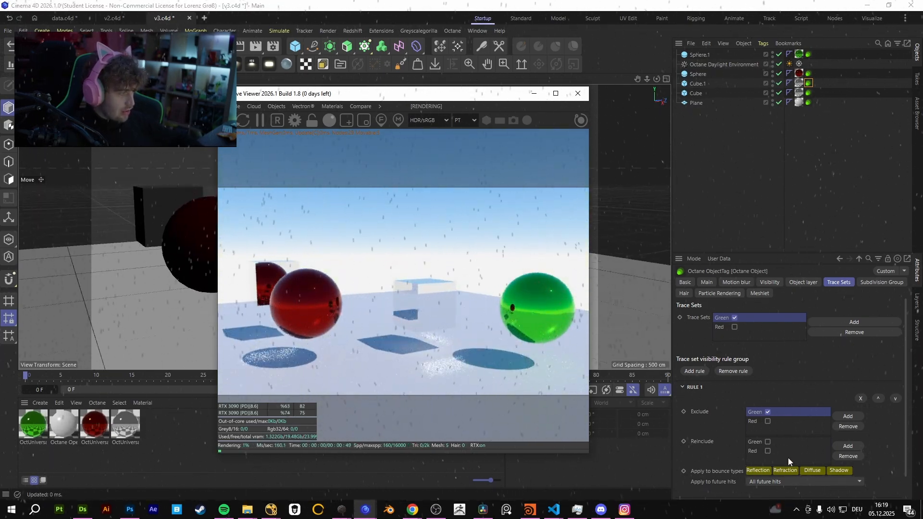
# Try switching the Refraction and Reflection bounce types off and on in Cube.1's Rule 1 to compare the render.
pyautogui.click(784, 471)
pyautogui.click(785, 470)
pyautogui.click(764, 471)
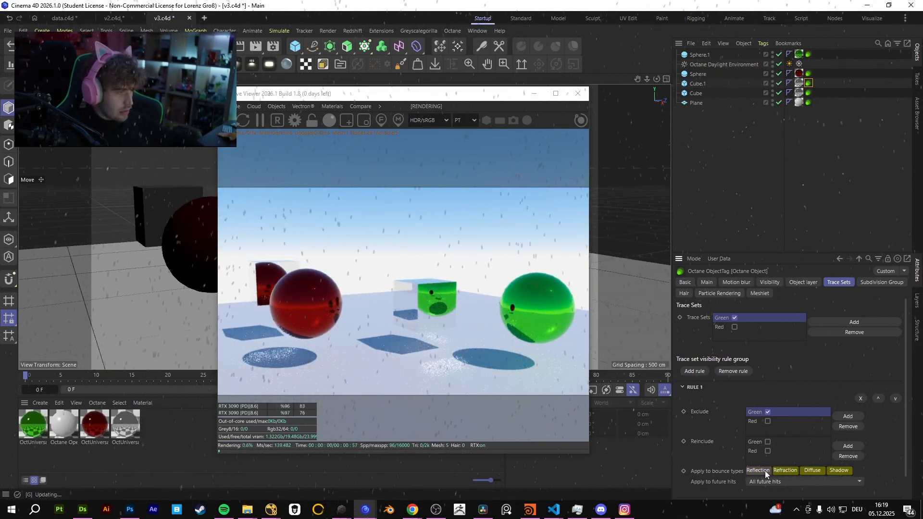
pyautogui.click(765, 472)
pyautogui.click(753, 471)
pyautogui.click(754, 471)
pyautogui.moveTo(452, 331); pyautogui.dragTo(350, 305)
pyautogui.click(758, 471)
# Try adding a trace set visibility rule to the red sphere's Octane object tag, and remove it.
pyautogui.click(809, 73)
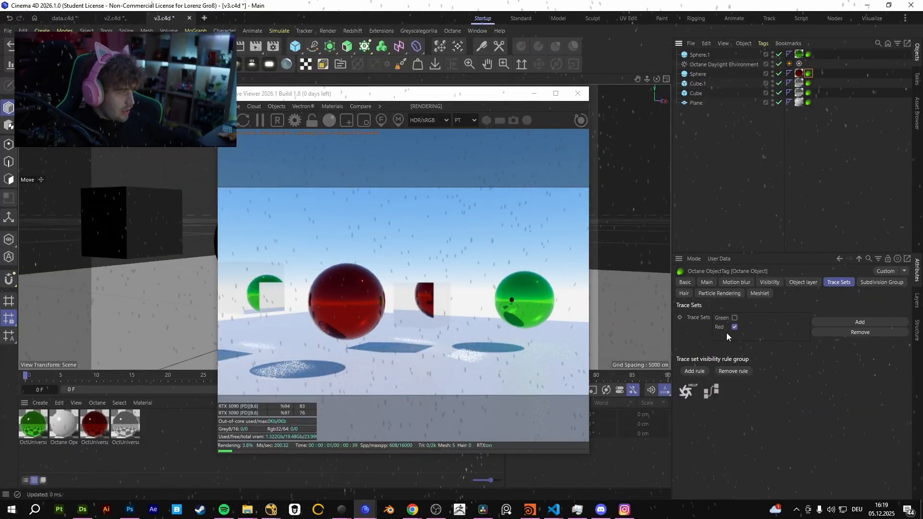
pyautogui.click(695, 371)
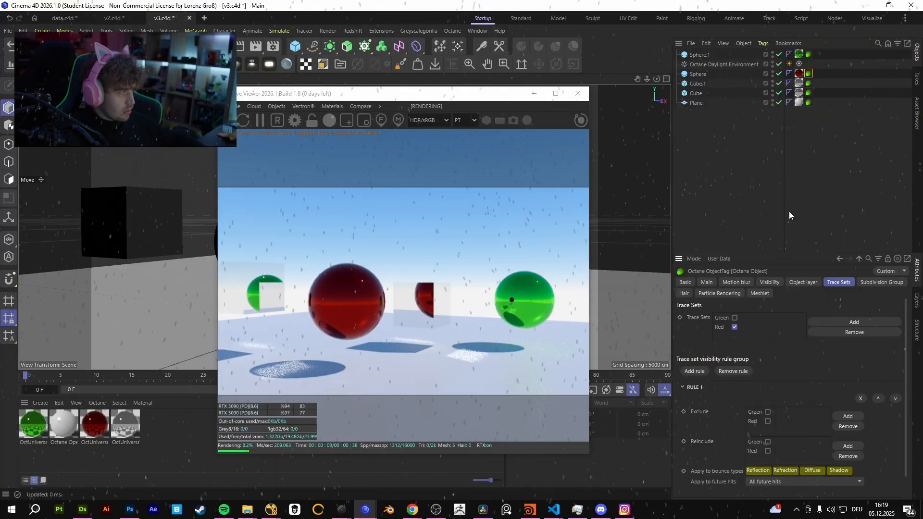
pyautogui.click(733, 371)
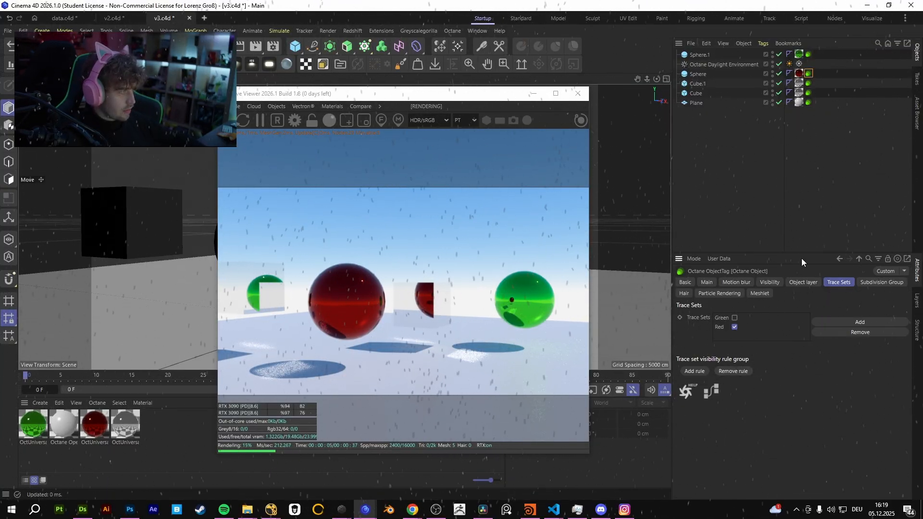
# Exclude the Red trace set as well in Cube.1's Rule 1 and turn the Reflection bounce type back on.
pyautogui.click(809, 84)
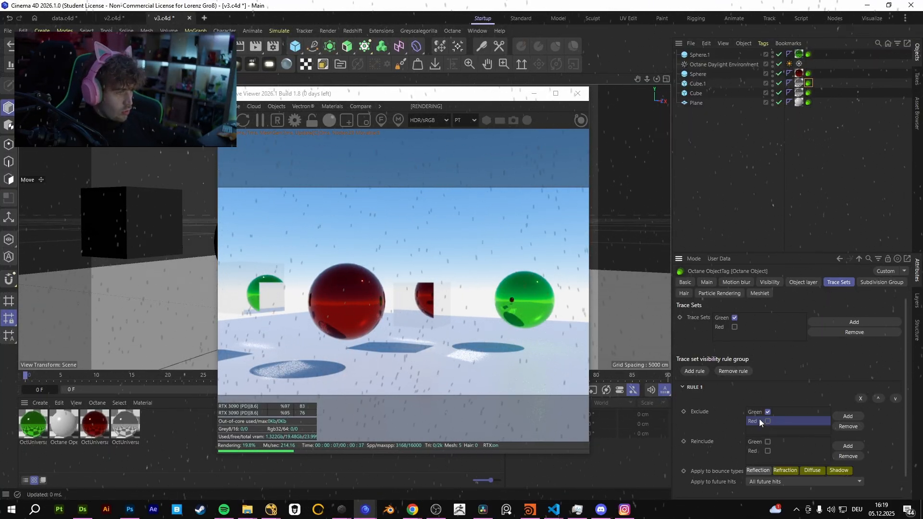
pyautogui.click(767, 421)
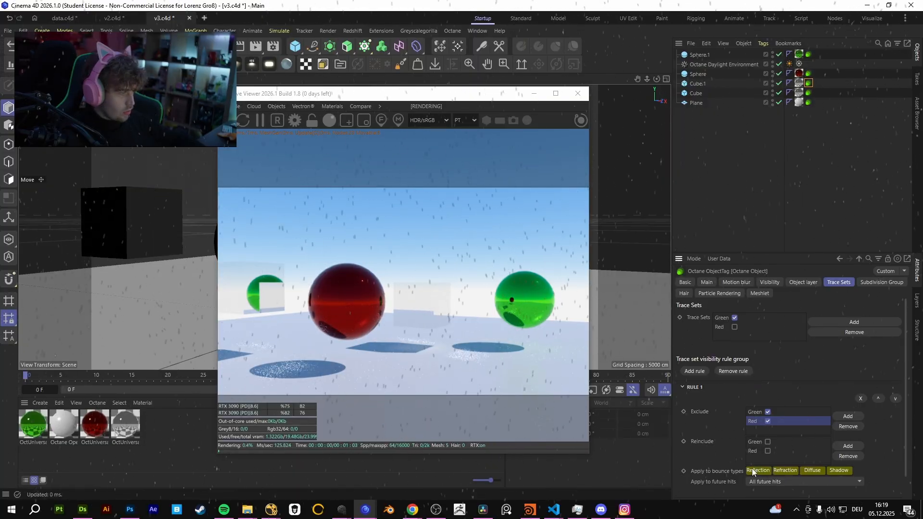
pyautogui.moveTo(454, 309)
pyautogui.mouseDown()
pyautogui.moveTo(403, 307)
pyautogui.moveTo(437, 314)
pyautogui.mouseUp()
# Add an Octane object tag to the Plane and place it after its material tag.
pyautogui.click(760, 102)
pyautogui.rightClick(709, 102)
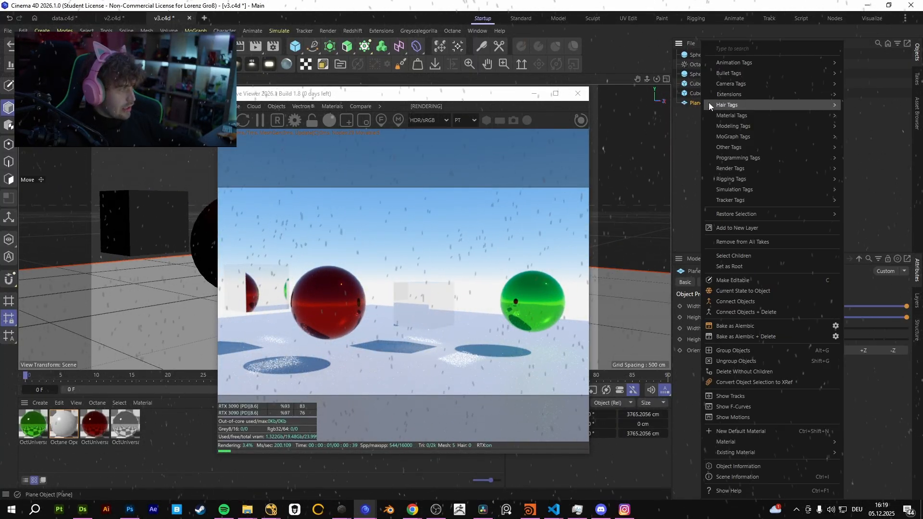
pyautogui.moveTo(760, 99)
pyautogui.click(877, 128)
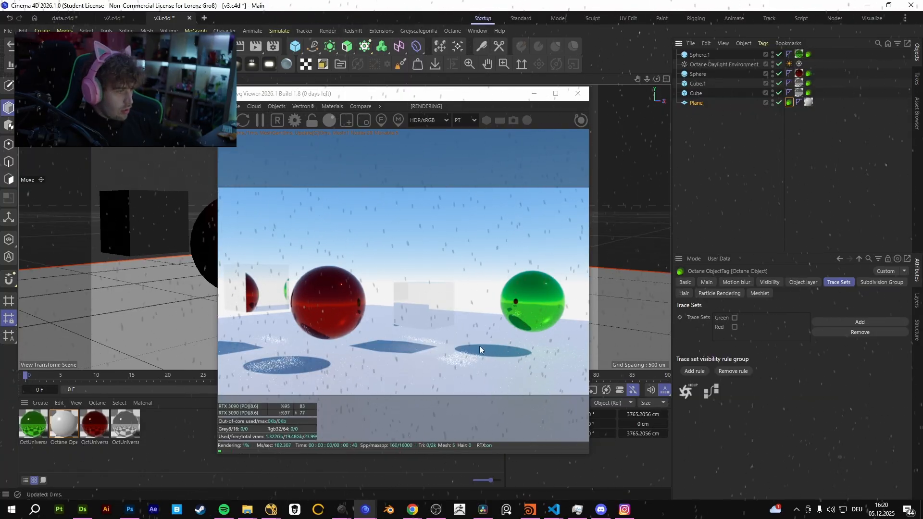
pyautogui.moveTo(789, 101); pyautogui.dragTo(809, 102)
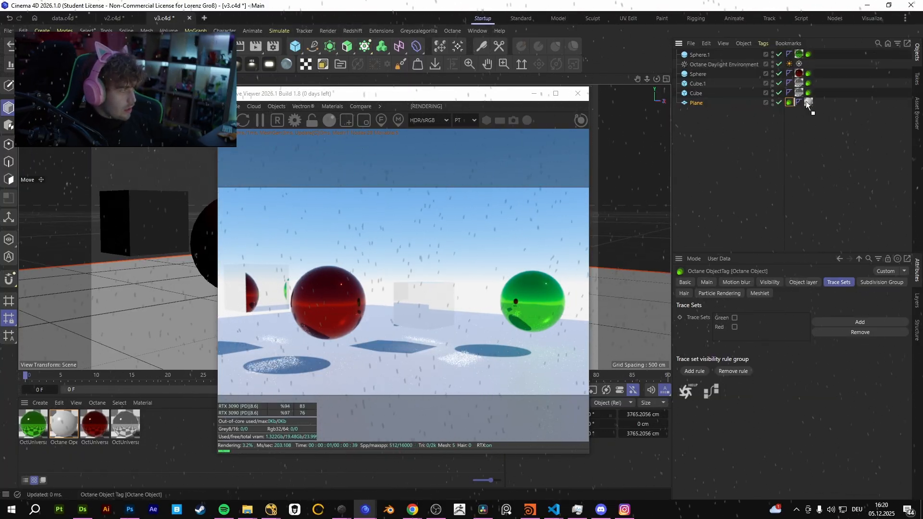
# Assign the Plane to the Red trace set and add a trace set visibility rule to its tag.
pyautogui.click(735, 319)
pyautogui.click(695, 371)
pyautogui.click(734, 327)
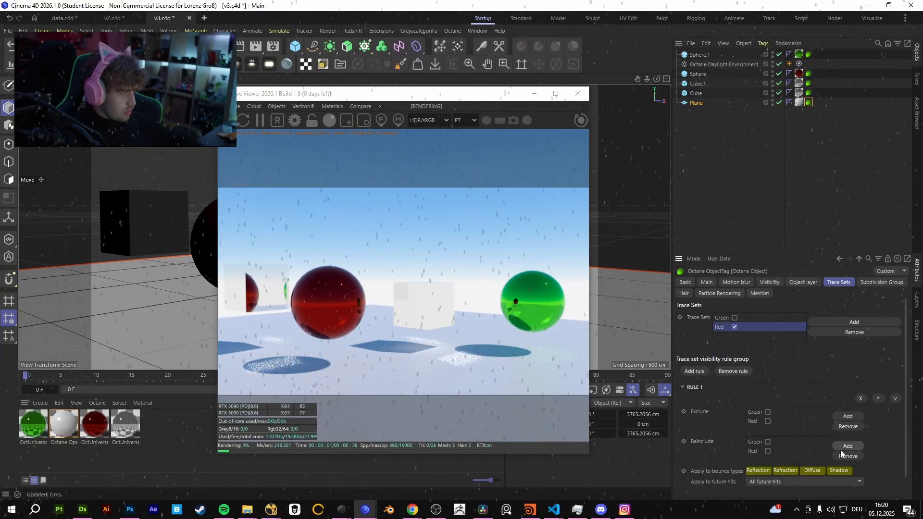
# Switch off the Shadow, Diffuse, Reflection and Refraction bounce types in the Plane's Rule 1.
pyautogui.click(833, 472)
pyautogui.click(805, 470)
pyautogui.click(770, 473)
pyautogui.click(778, 471)
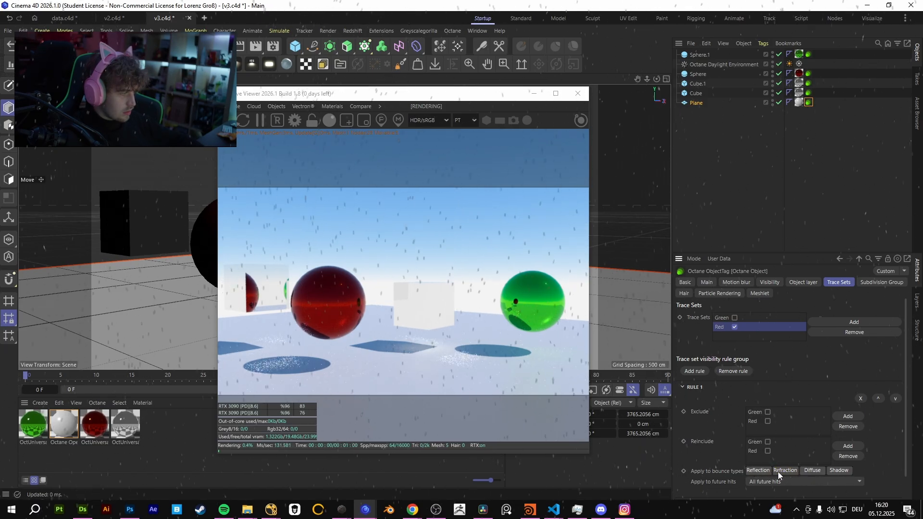
# Exclude the Green and Red trace sets in the Plane's Rule 1 and apply it only to the Shadow bounce type.
pyautogui.click(768, 416)
pyautogui.click(768, 422)
pyautogui.click(768, 412)
pyautogui.click(836, 471)
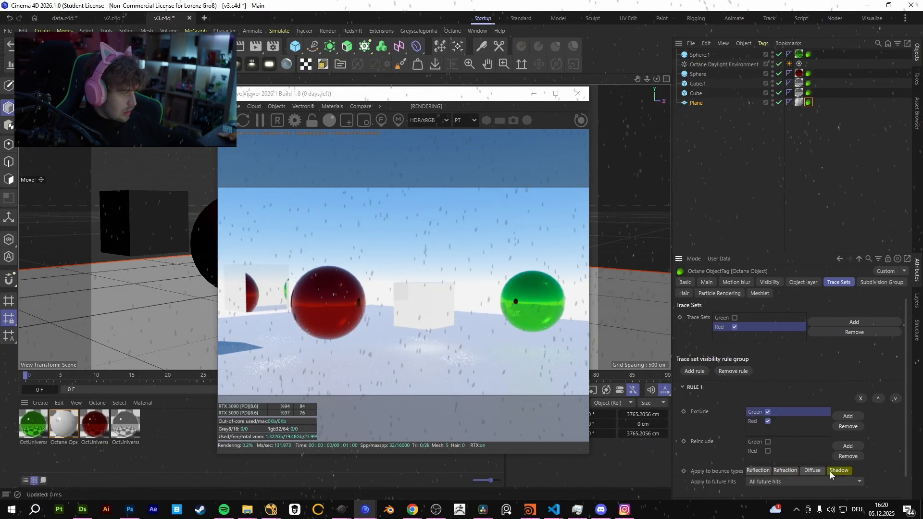
pyautogui.click(836, 470)
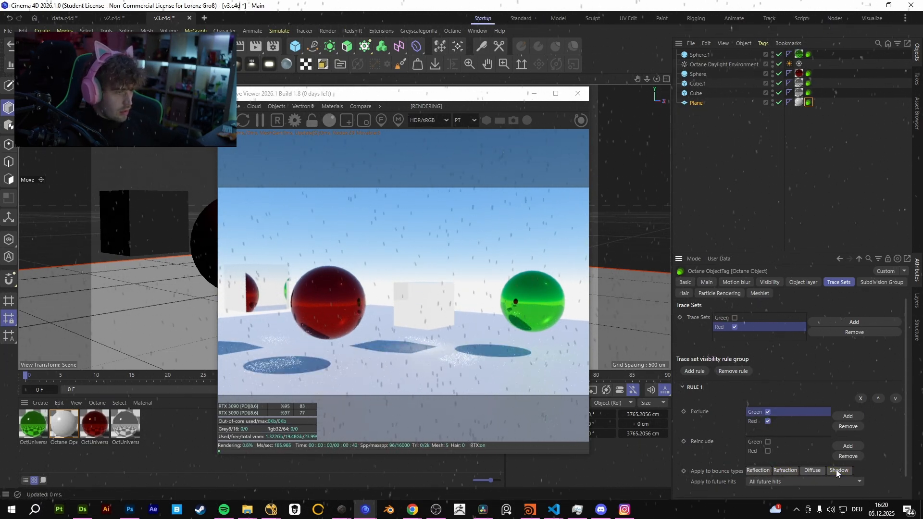
pyautogui.click(835, 469)
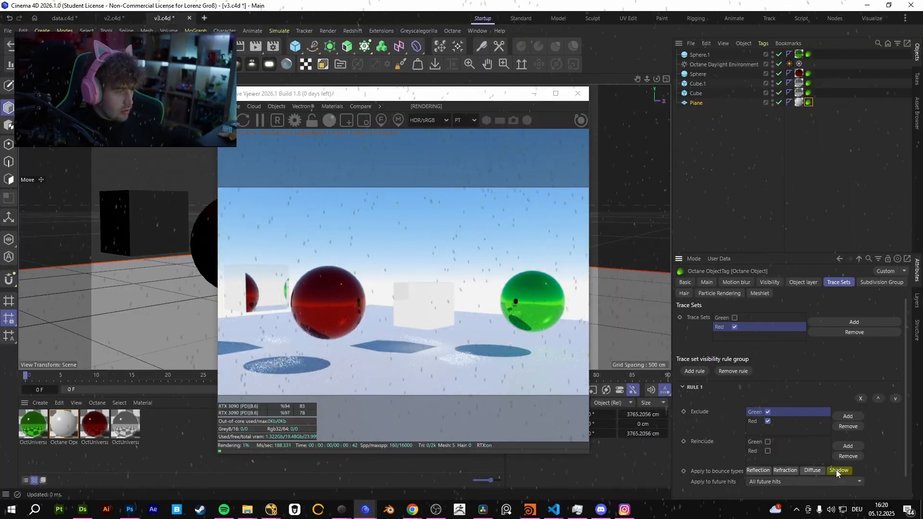
# Switch off the Shadow bounce type in Rule 1 and replace the Plane's Red trace set with a new set named Plane.
pyautogui.click(835, 469)
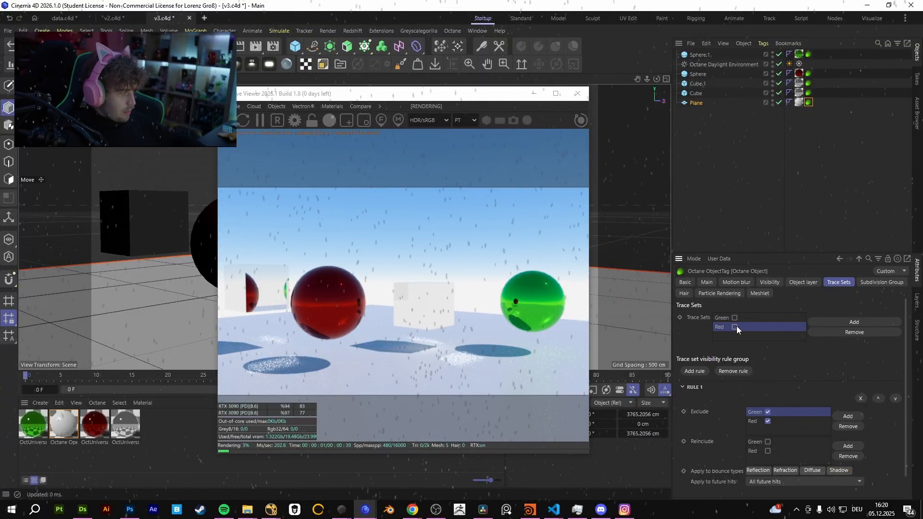
pyautogui.click(857, 323)
pyautogui.write('P')
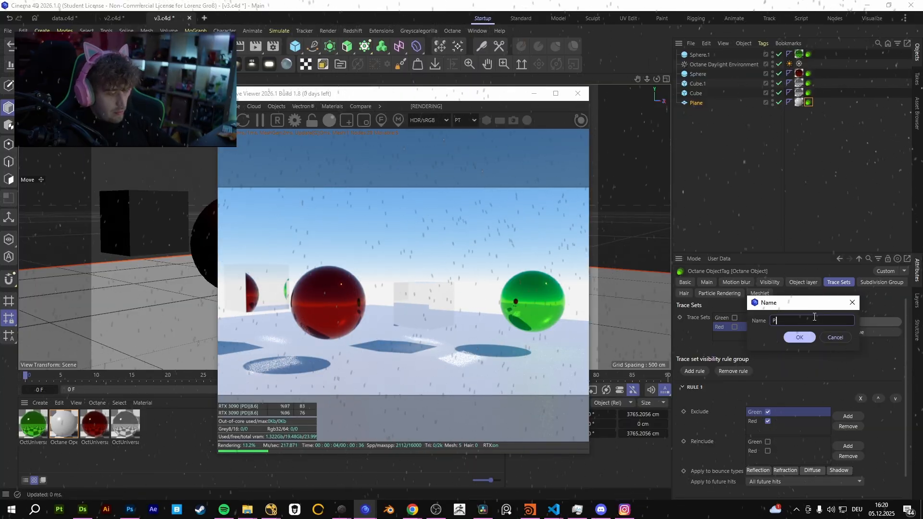
pyautogui.write('lane')
pyautogui.press('Return')
pyautogui.click(743, 336)
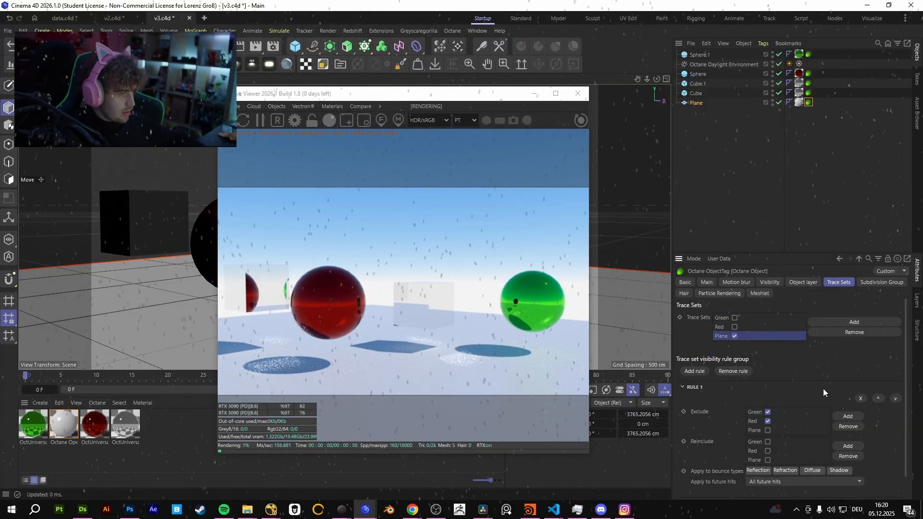
pyautogui.click(734, 335)
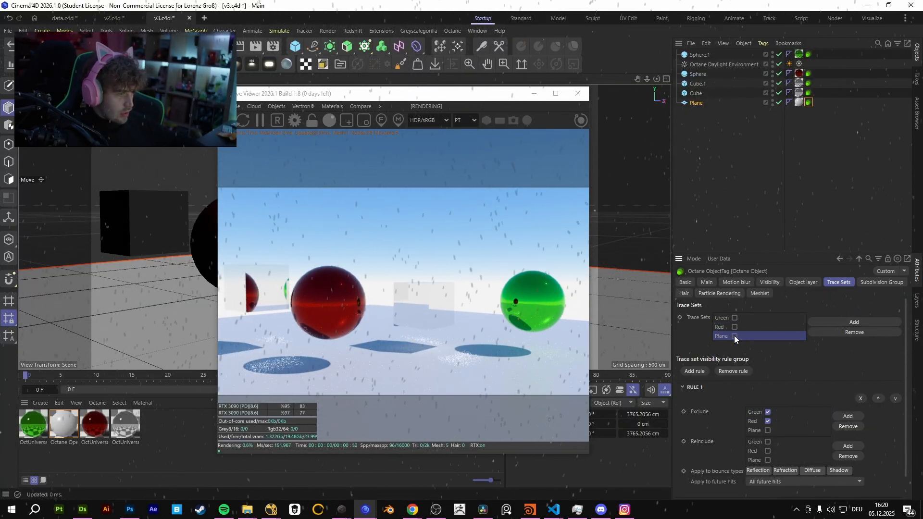
# Apply the Plane's Rule 1 to the Shadow bounce type and toggle its Green and Red exclusions, leaving both cleared.
pyautogui.click(763, 412)
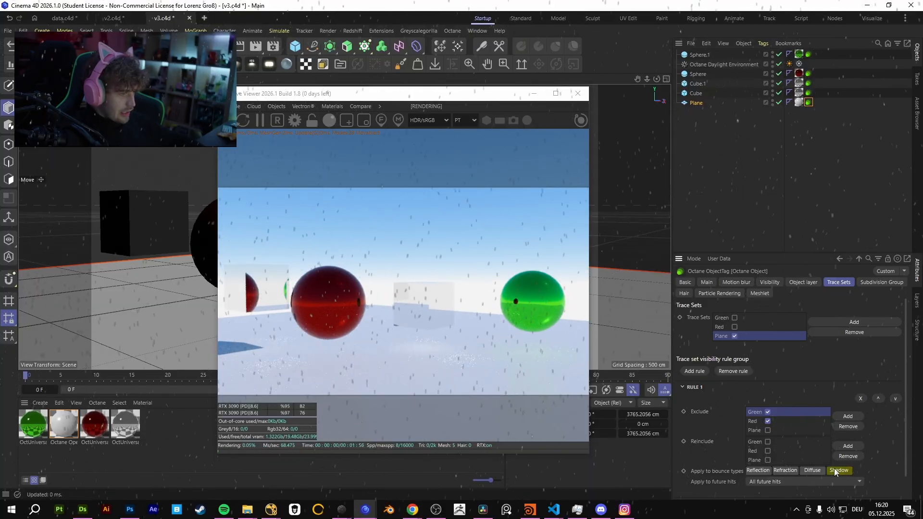
pyautogui.click(767, 421)
pyautogui.click(767, 412)
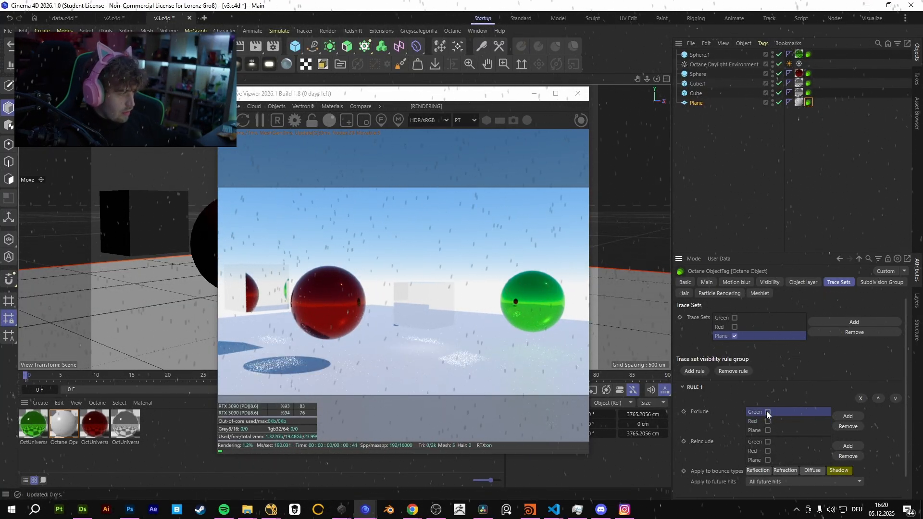
pyautogui.click(768, 422)
pyautogui.click(768, 413)
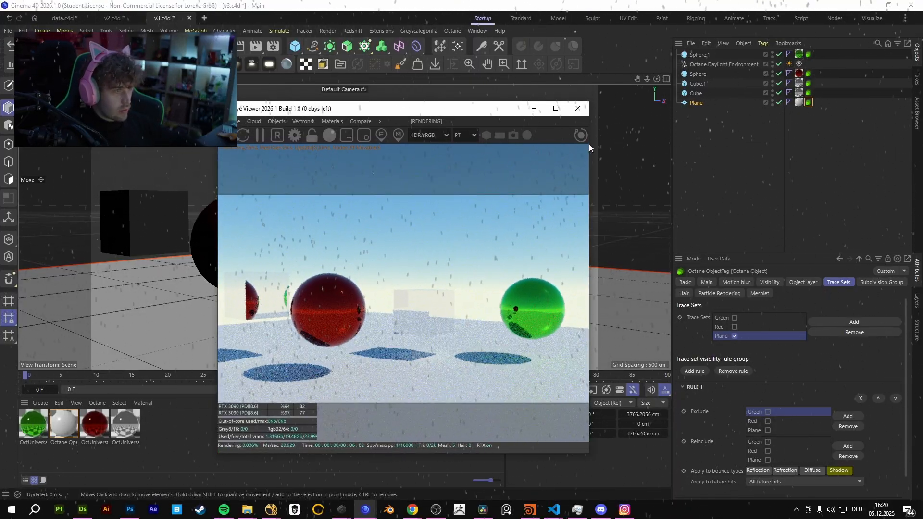
# Toggle Cube.1's Green trace set membership, and switch the Green and Red exclusions in the Plane's Rule 1 on and off to compare shadows.
pyautogui.moveTo(521, 96)
pyautogui.mouseDown()
pyautogui.moveTo(713, 117)
pyautogui.moveTo(533, 106)
pyautogui.mouseUp()
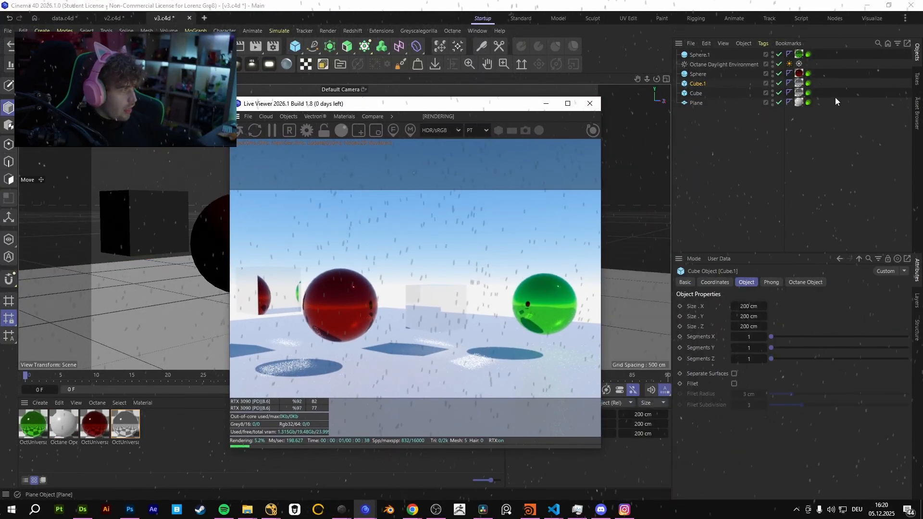
pyautogui.click(808, 83)
pyautogui.click(736, 318)
pyautogui.click(809, 102)
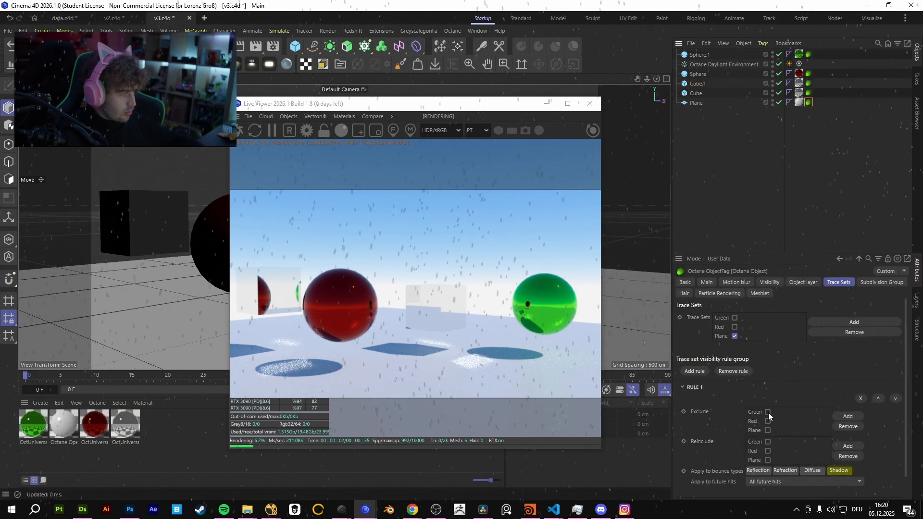
pyautogui.click(768, 412)
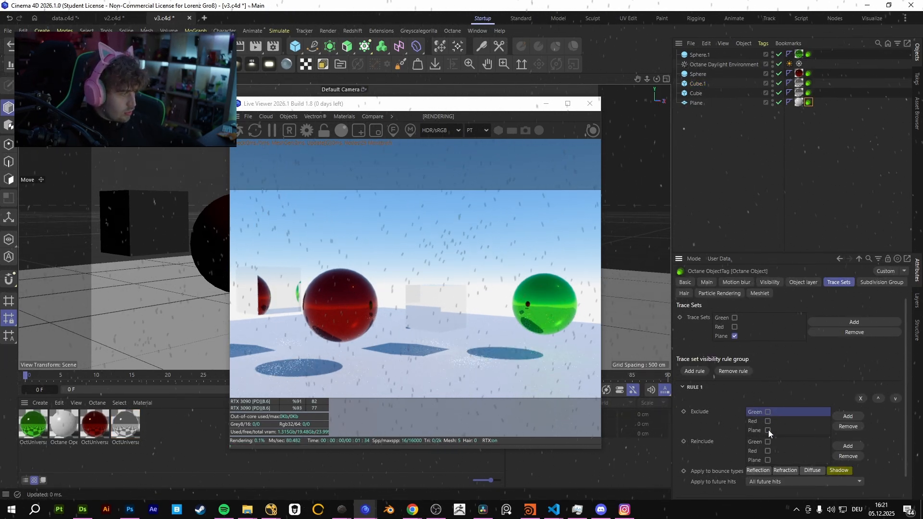
pyautogui.click(768, 421)
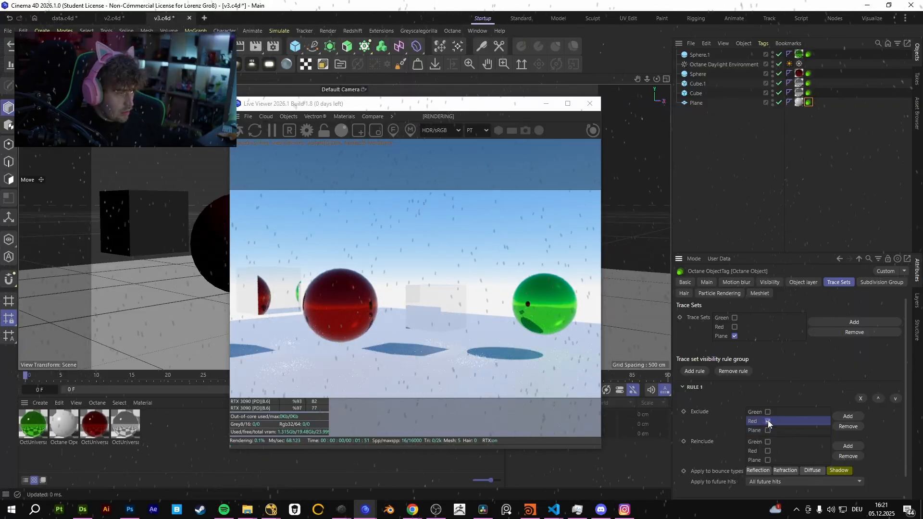
pyautogui.click(769, 421)
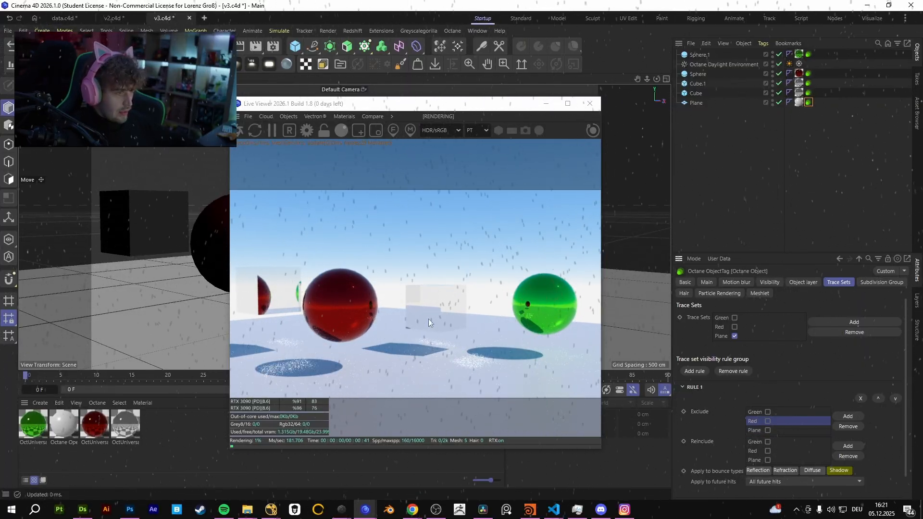
pyautogui.moveTo(428, 319); pyautogui.dragTo(461, 324)
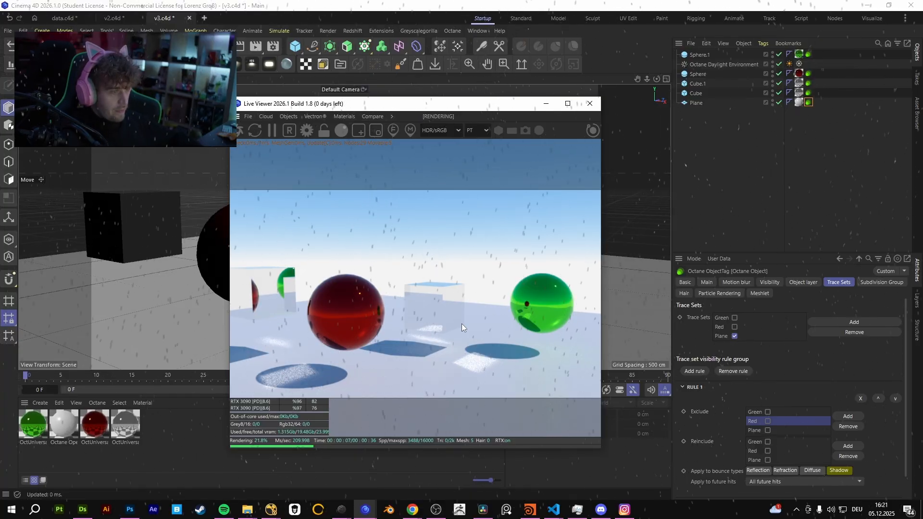
pyautogui.moveTo(462, 324); pyautogui.dragTo(414, 305)
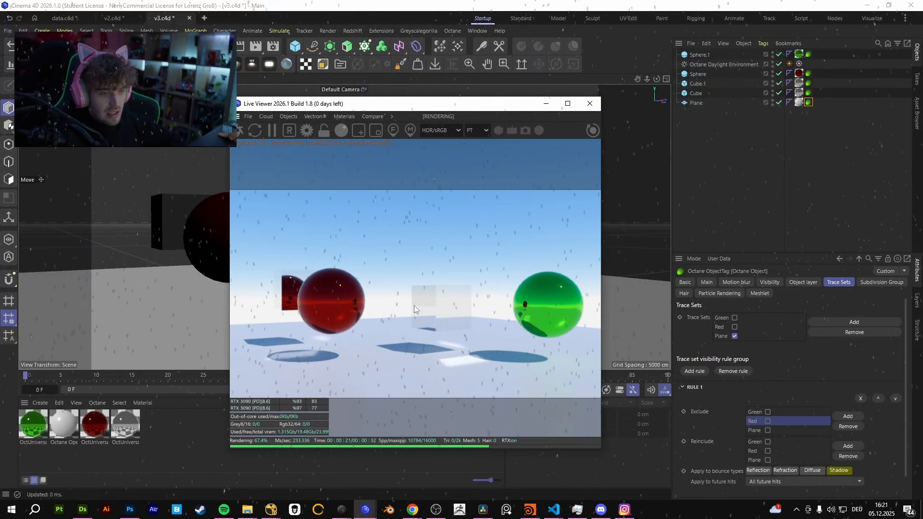
# Open the node graph of the cubes' transparent material and add a Ray switch node.
pyautogui.doubleClick(125, 423)
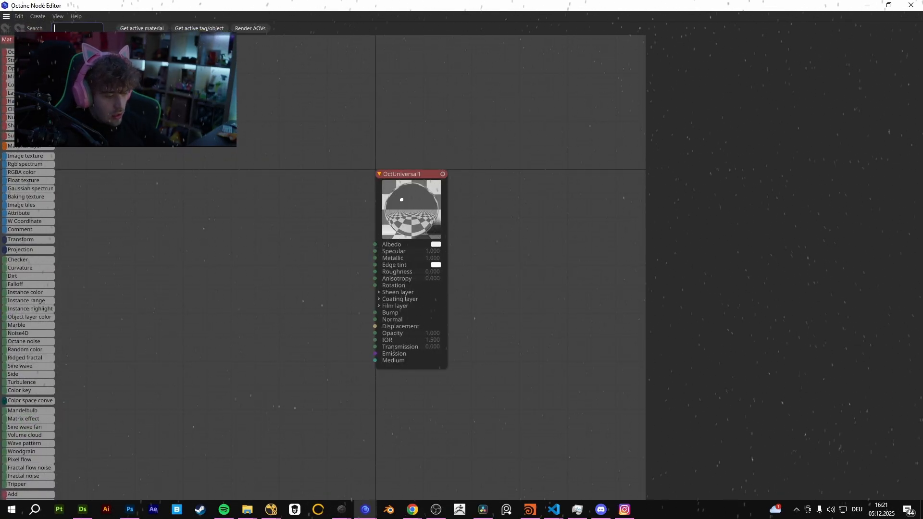
pyautogui.write('Ray')
pyautogui.moveTo(212, 238); pyautogui.dragTo(213, 242)
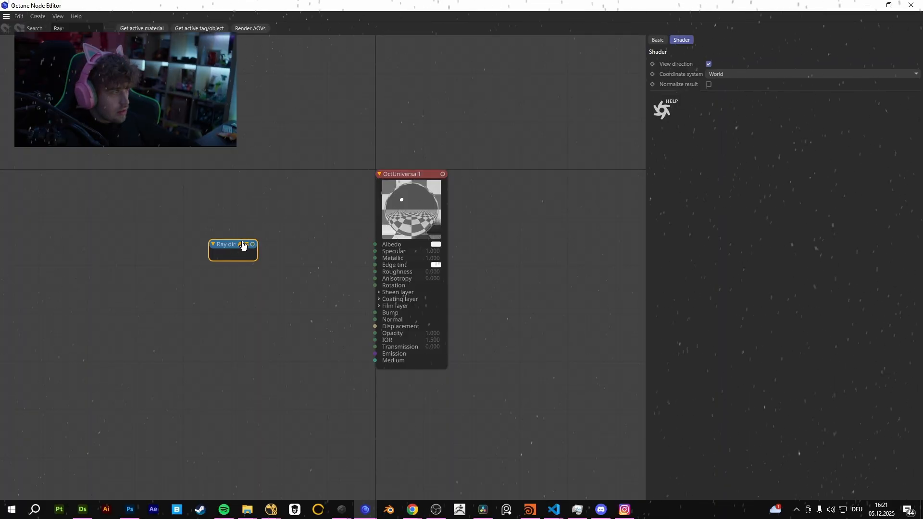
pyautogui.press('Delete')
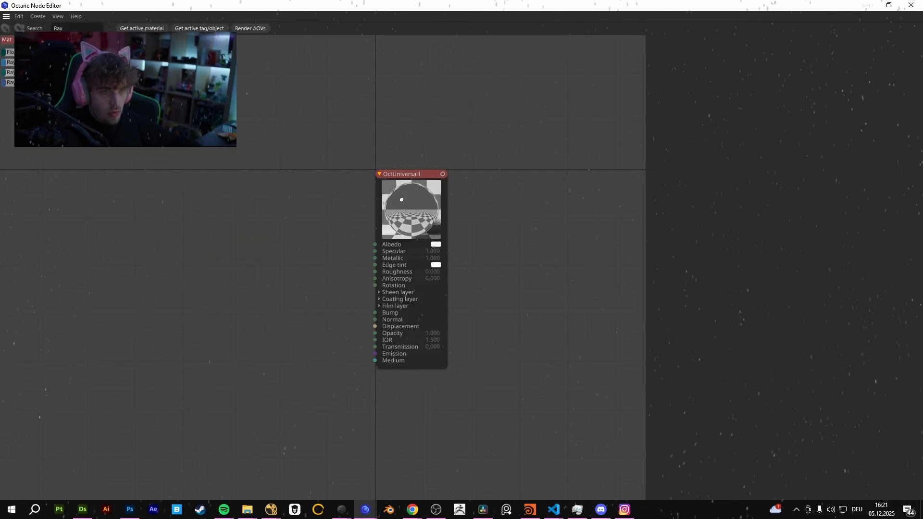
pyautogui.moveTo(28, 72); pyautogui.dragTo(207, 220)
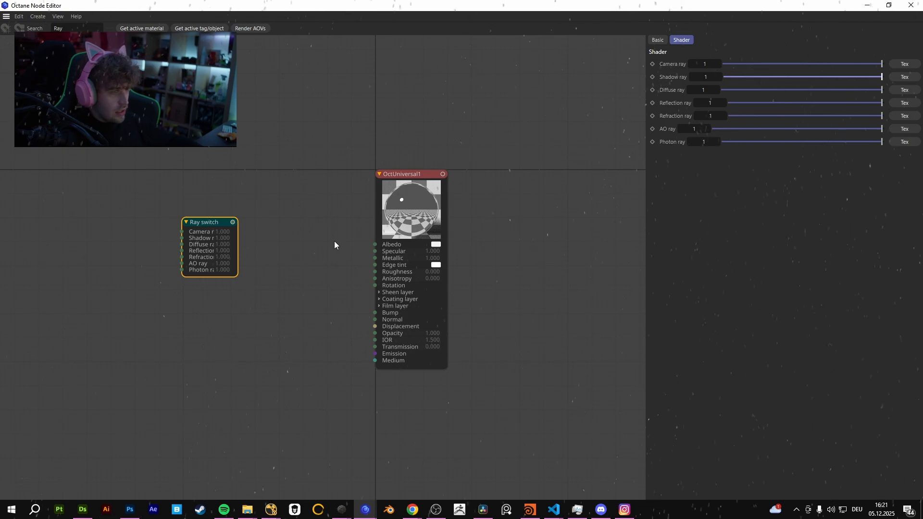
pyautogui.moveTo(748, 80); pyautogui.dragTo(883, 73)
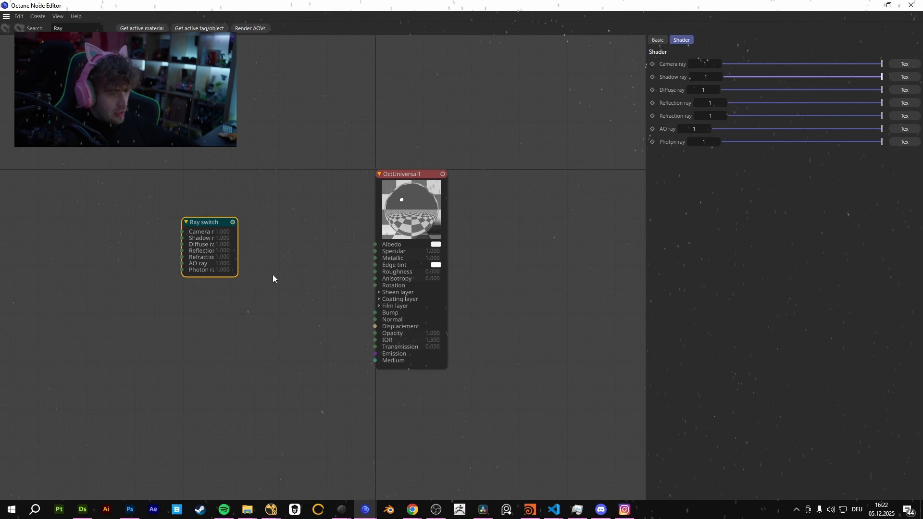
# Add a Mix texture node feeding the material's Opacity and connect the Ray switch to its Amount.
pyautogui.write('cmix')
pyautogui.press('Return')
pyautogui.moveTo(345, 255); pyautogui.dragTo(375, 333)
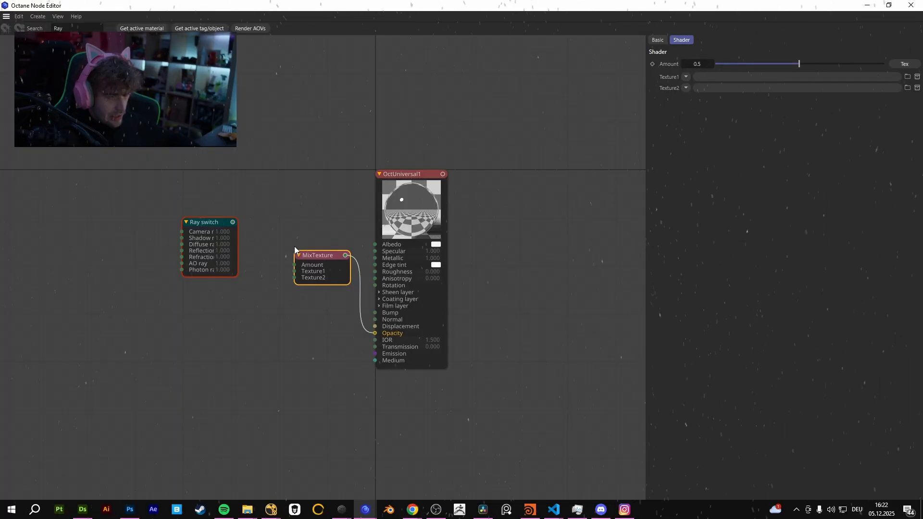
pyautogui.moveTo(235, 227); pyautogui.dragTo(294, 271)
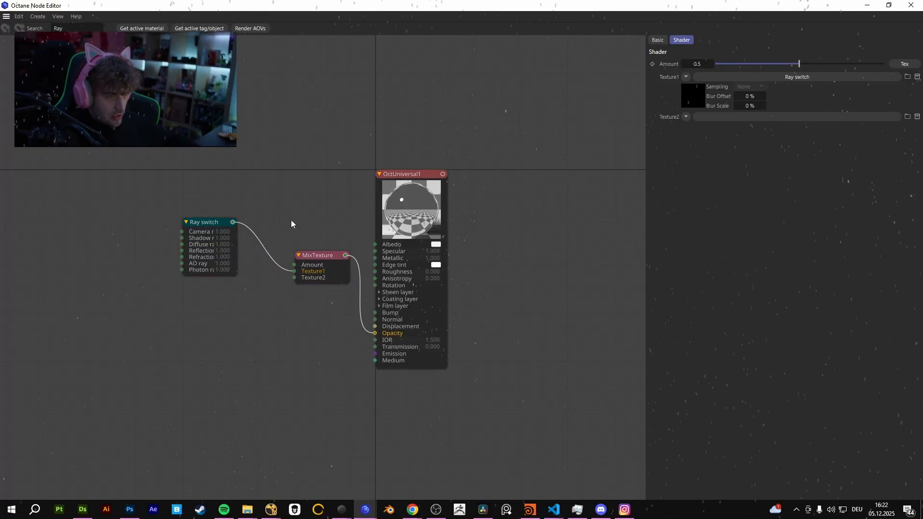
pyautogui.moveTo(232, 222); pyautogui.dragTo(294, 264)
# Add two RGBA color nodes and connect them to Texture1 and Texture2 of the Mix texture.
pyautogui.write('c')
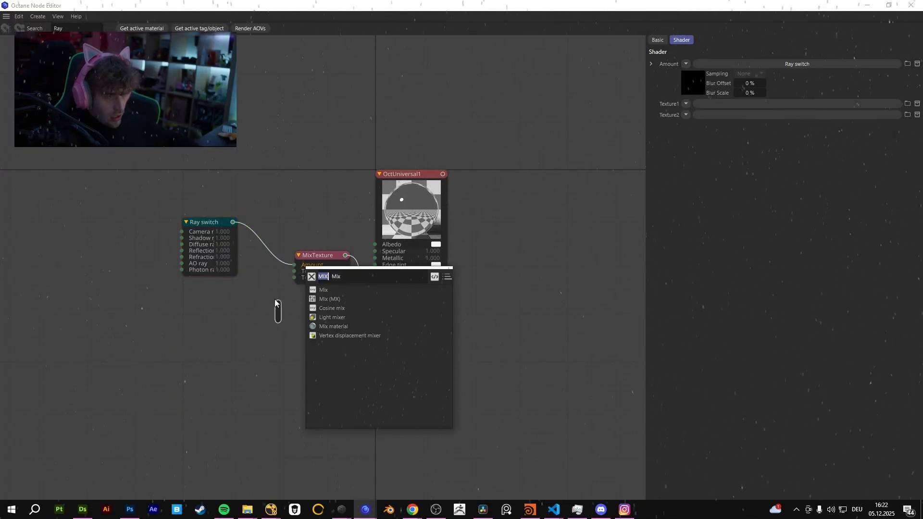
pyautogui.write('RGB')
pyautogui.click(344, 291)
pyautogui.moveTo(307, 310); pyautogui.dragTo(294, 274)
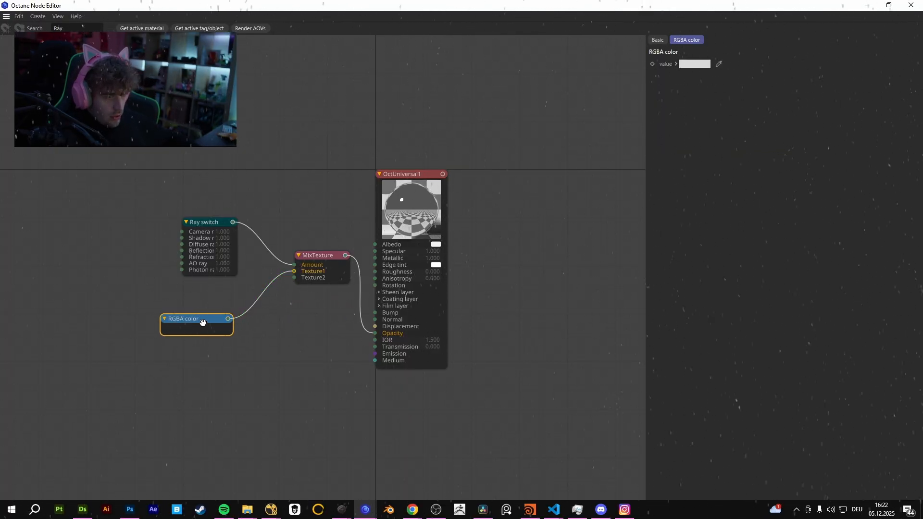
pyautogui.keyDown('ctrl'); pyautogui.moveTo(203, 322); pyautogui.dragTo(248, 334); pyautogui.keyUp('ctrl')
pyautogui.moveTo(297, 287); pyautogui.dragTo(294, 278)
pyautogui.moveTo(215, 332); pyautogui.dragTo(212, 359)
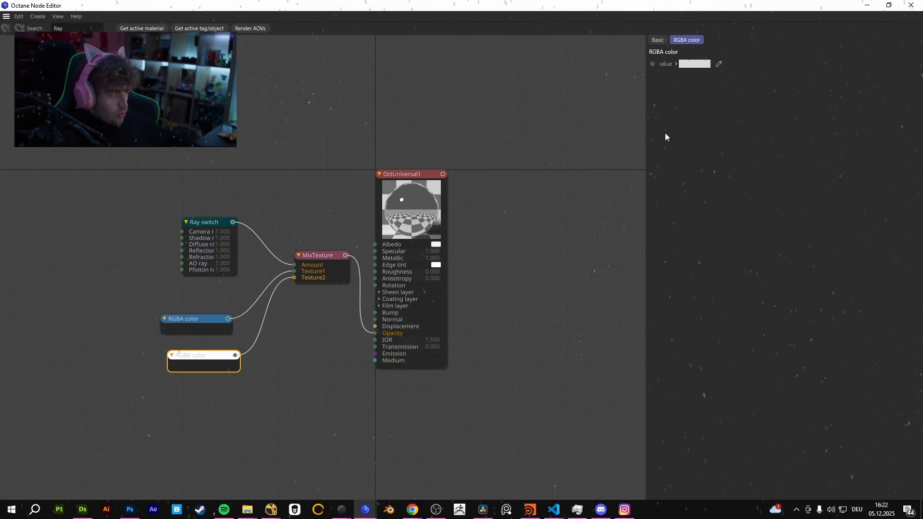
# Set the Texture2 RGBA color to black and compare it with the Texture1 color.
pyautogui.click(695, 64)
pyautogui.moveTo(619, 159); pyautogui.dragTo(597, 181)
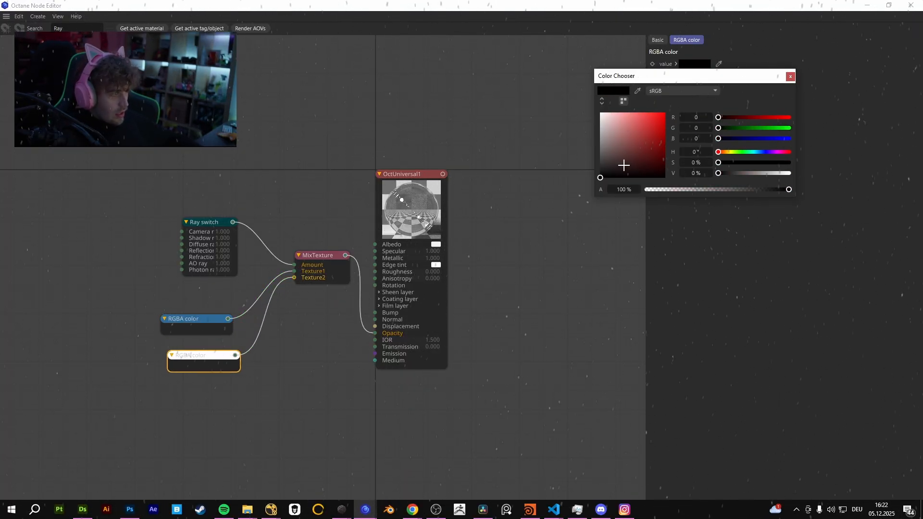
pyautogui.click(198, 322)
pyautogui.click(207, 353)
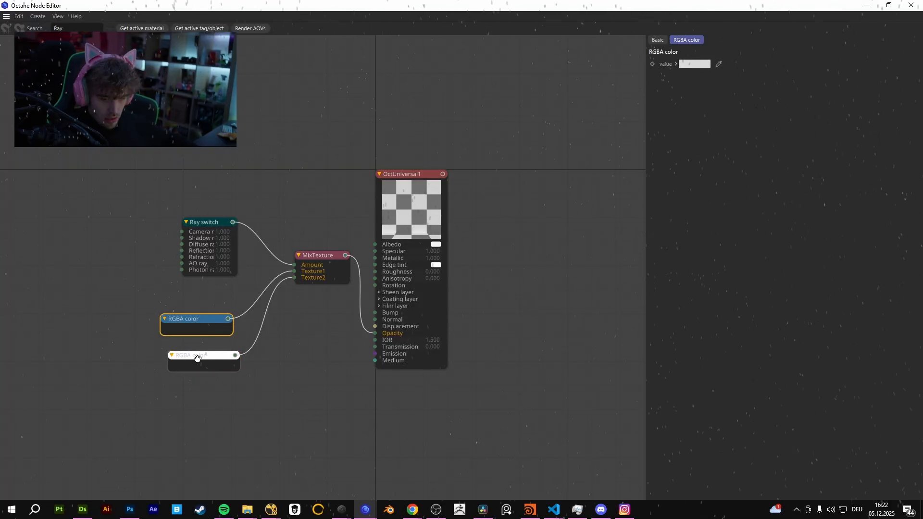
pyautogui.click(204, 356)
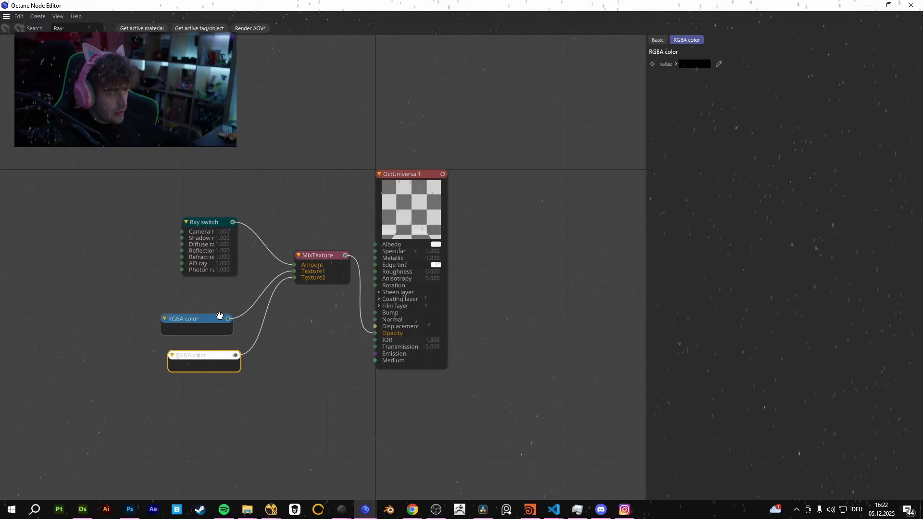
# Review the Ray switch's ray type settings, select the nodes feeding Opacity and close the Node Editor.
pyautogui.click(208, 223)
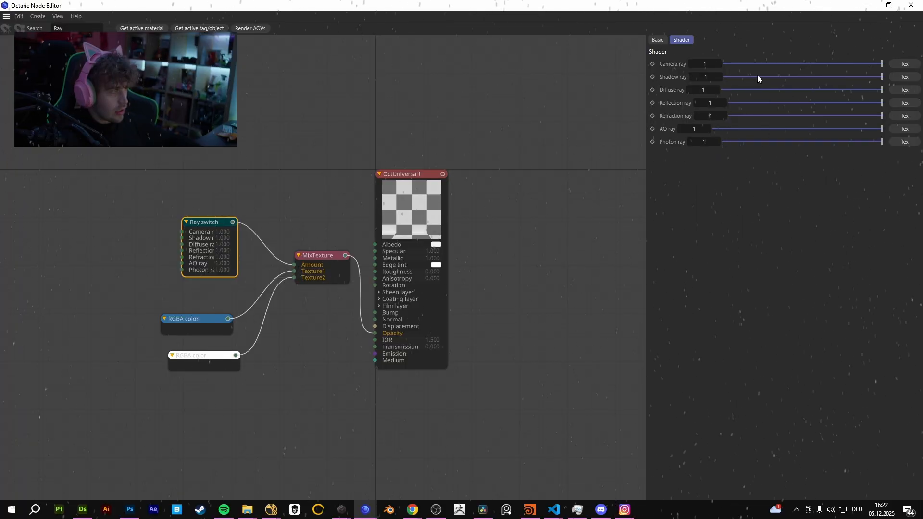
pyautogui.moveTo(120, 168); pyautogui.dragTo(303, 382)
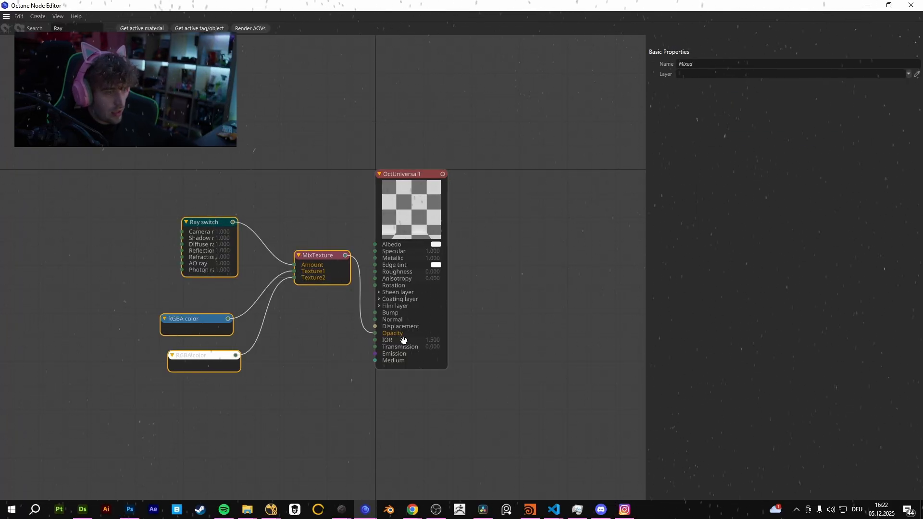
pyautogui.click(907, 4)
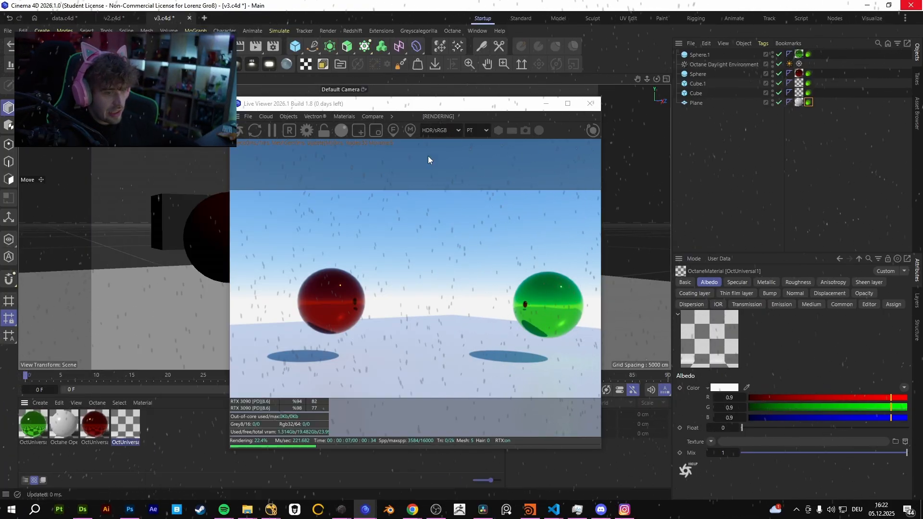
# Delete the Ray switch, Mix texture and both RGBA color nodes from the transparent material and close the Node Editor.
pyautogui.doubleClick(123, 432)
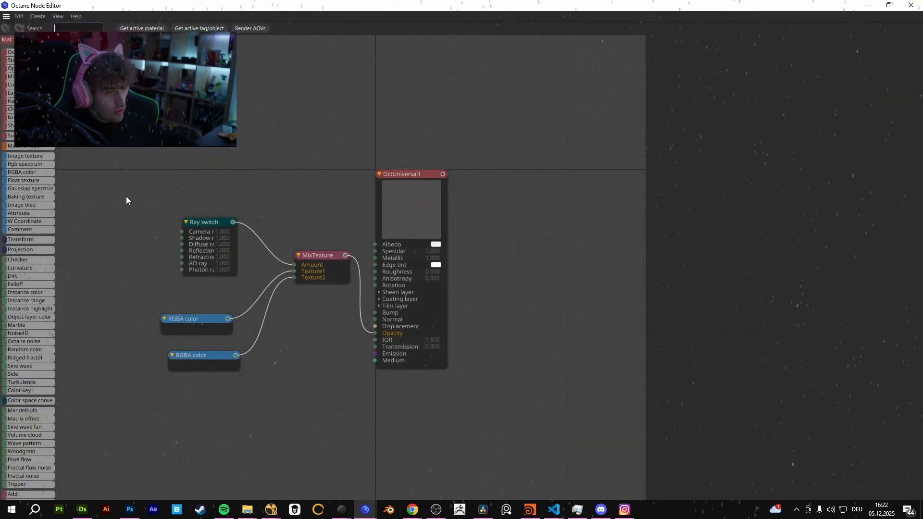
pyautogui.moveTo(126, 196); pyautogui.dragTo(339, 419)
pyautogui.press('Delete')
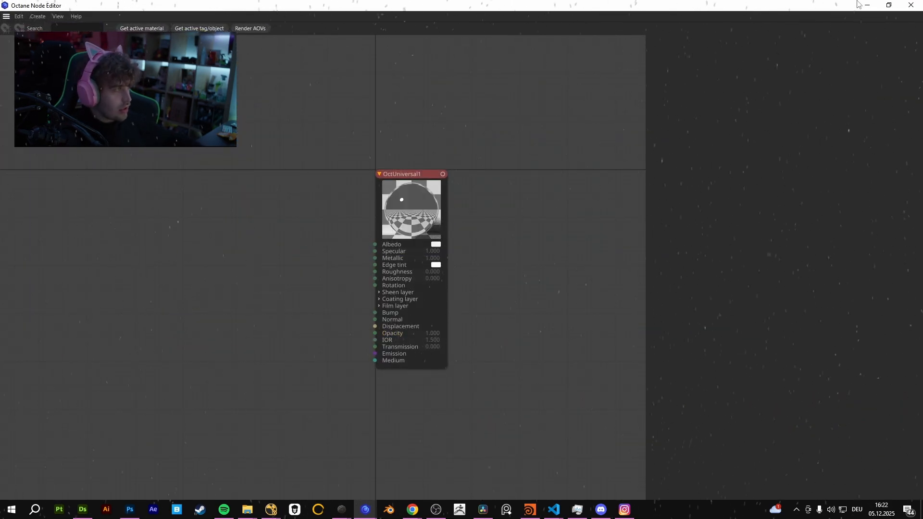
pyautogui.click(911, 5)
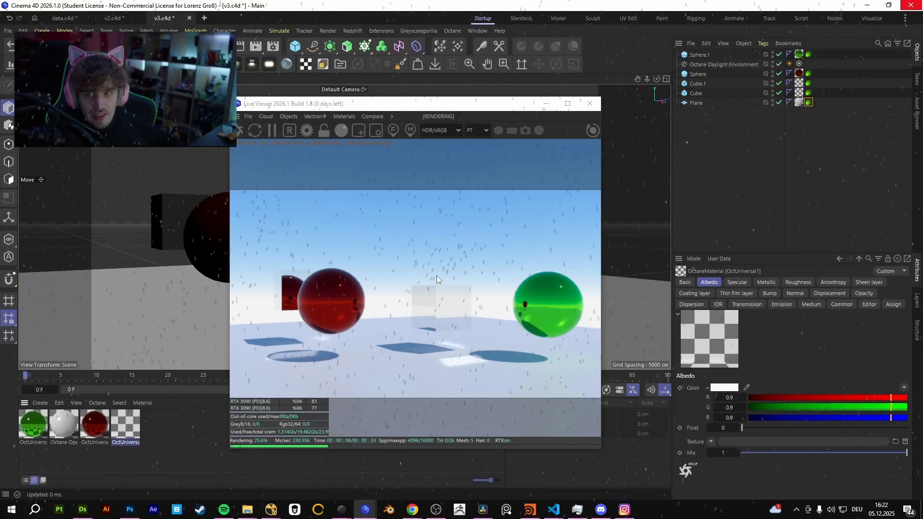
# Add a second plane to the scene.
pyautogui.moveTo(458, 109); pyautogui.dragTo(661, 122)
pyautogui.scroll(-6, 241, 227)
pyautogui.keyDown('alt'); pyautogui.moveTo(241, 227); pyautogui.dragTo(287, 262); pyautogui.keyUp('alt')
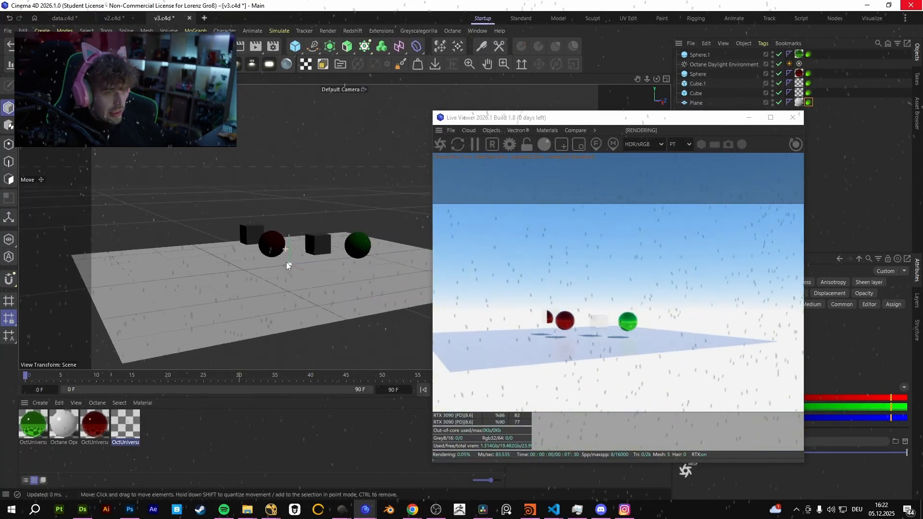
pyautogui.click(295, 47)
pyautogui.click(378, 78)
# Scale up the new plane and raise it high above the floor plane as a ceiling.
pyautogui.scroll(-3, 342, 179)
pyautogui.press('t')
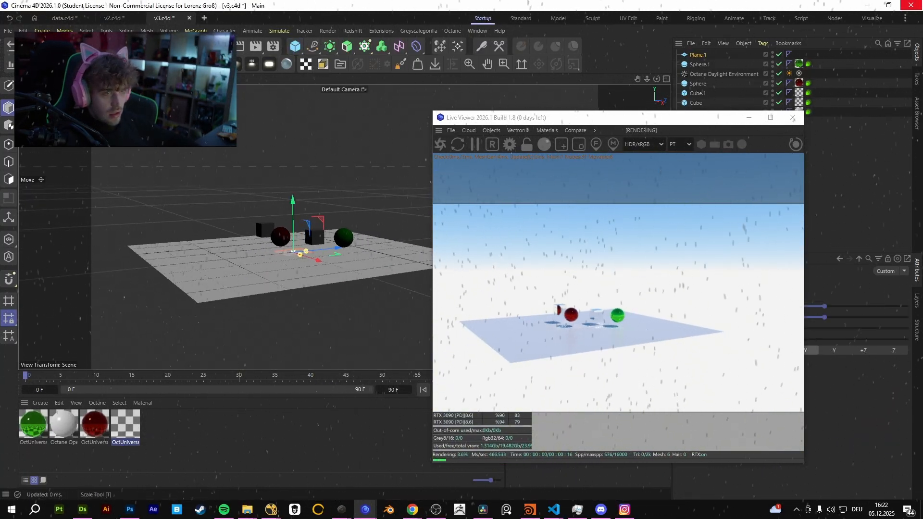
pyautogui.moveTo(194, 207); pyautogui.dragTo(740, 77)
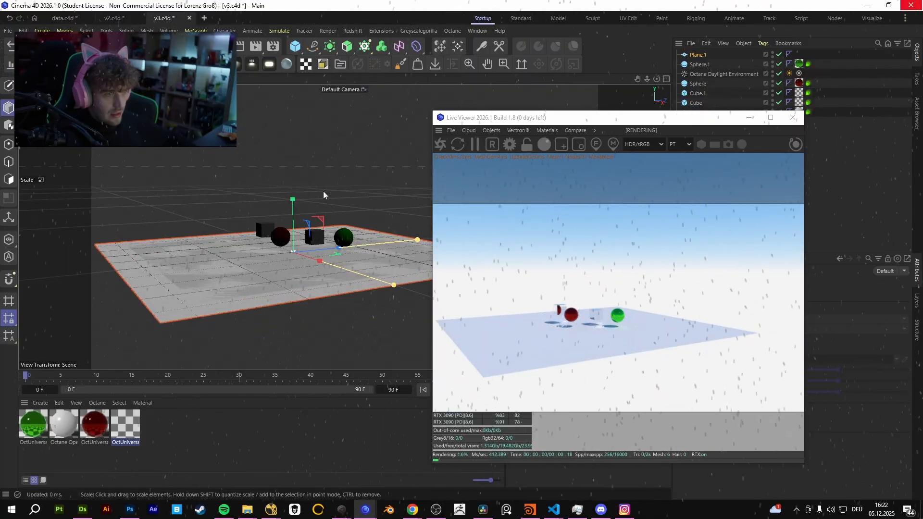
pyautogui.moveTo(324, 194); pyautogui.dragTo(639, 91)
pyautogui.press('e')
pyautogui.moveTo(295, 196); pyautogui.dragTo(310, 49)
# Delete both spheres and both cubes so only the two planes and the daylight environment are left.
pyautogui.click(343, 239)
pyautogui.press('Delete')
pyautogui.click(313, 236)
pyautogui.press('Delete')
pyautogui.click(281, 237)
pyautogui.press('Delete')
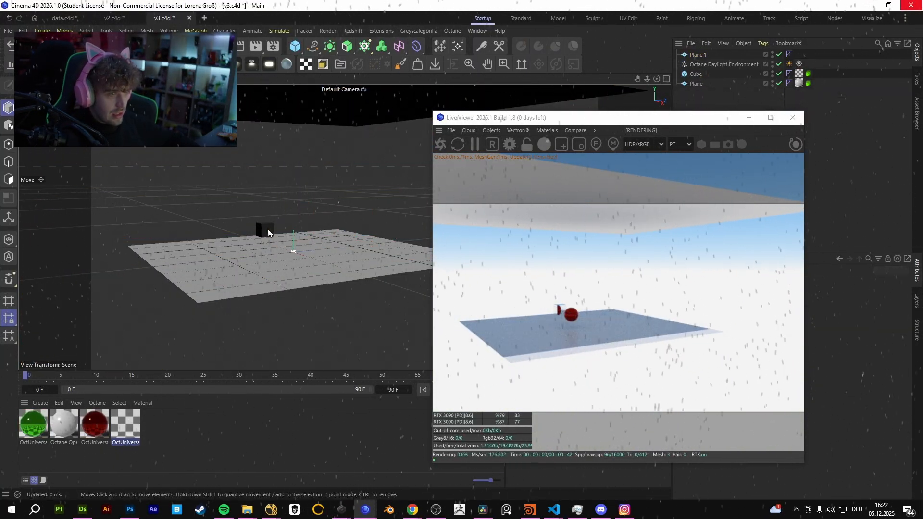
pyautogui.click(267, 230)
pyautogui.press('Delete')
pyautogui.click(258, 288)
pyautogui.doubleClick(207, 446)
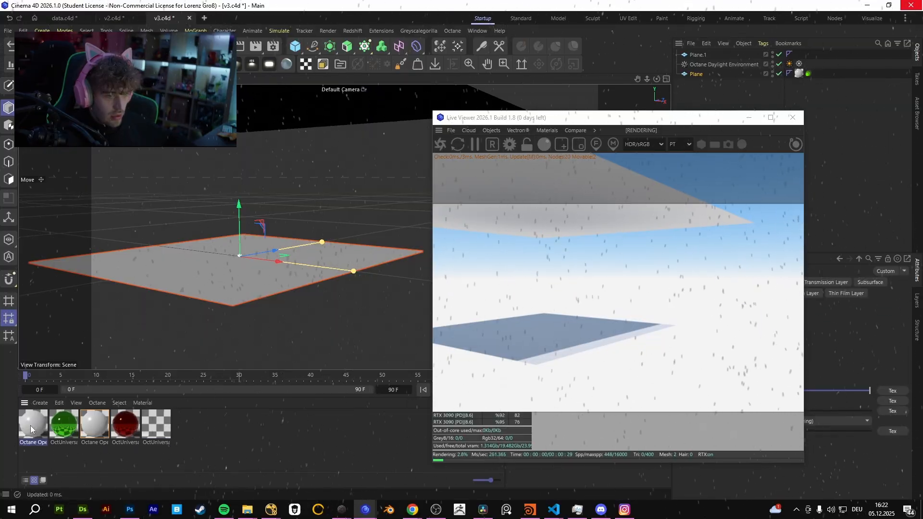
pyautogui.moveTo(30, 426); pyautogui.dragTo(214, 273)
pyautogui.press('Delete')
# Create an Octane Diffuse material and assign it to the upper plane.
pyautogui.click(517, 130)
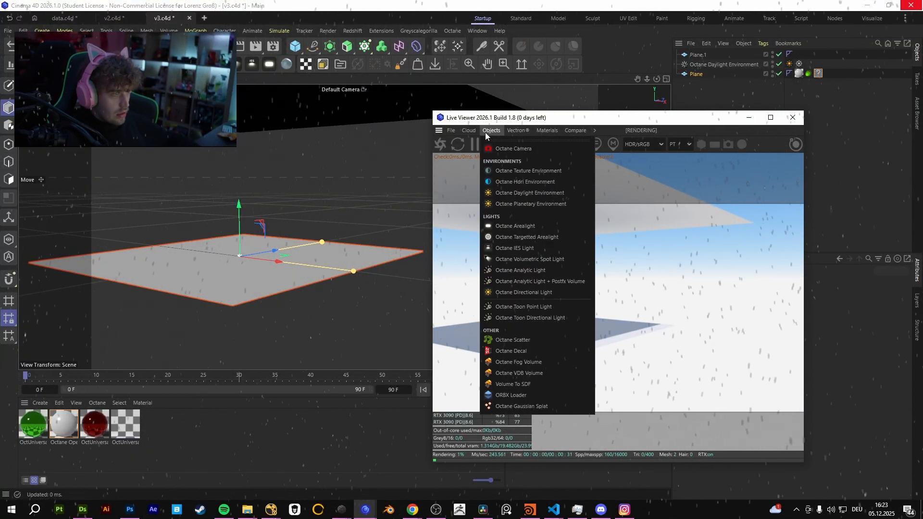
pyautogui.moveTo(491, 132)
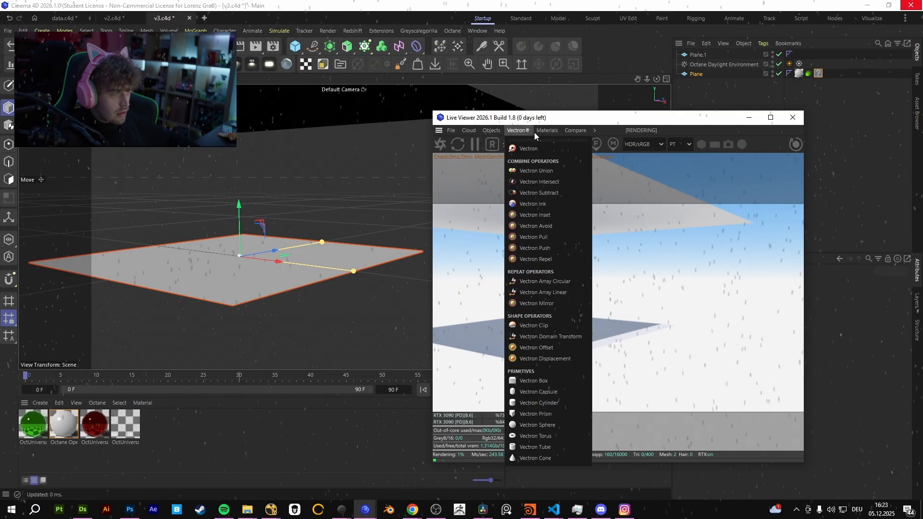
pyautogui.moveTo(538, 132)
pyautogui.click(588, 191)
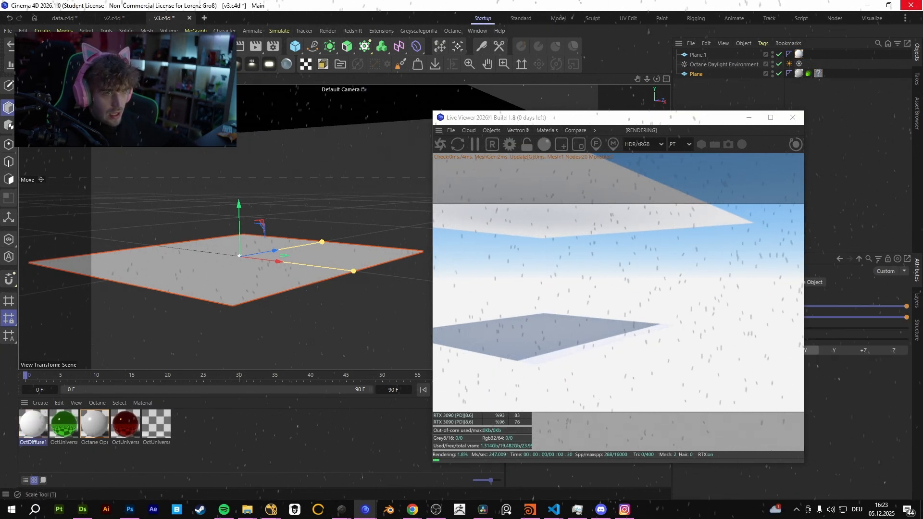
# Enlarge the floor plane, duplicate it and offset the copy slightly below the original.
pyautogui.press('t')
pyautogui.moveTo(254, 255); pyautogui.dragTo(357, 250)
pyautogui.hotkey('ctrl', 'c')
pyautogui.hotkey('ctrl', 'v')
pyautogui.press('e')
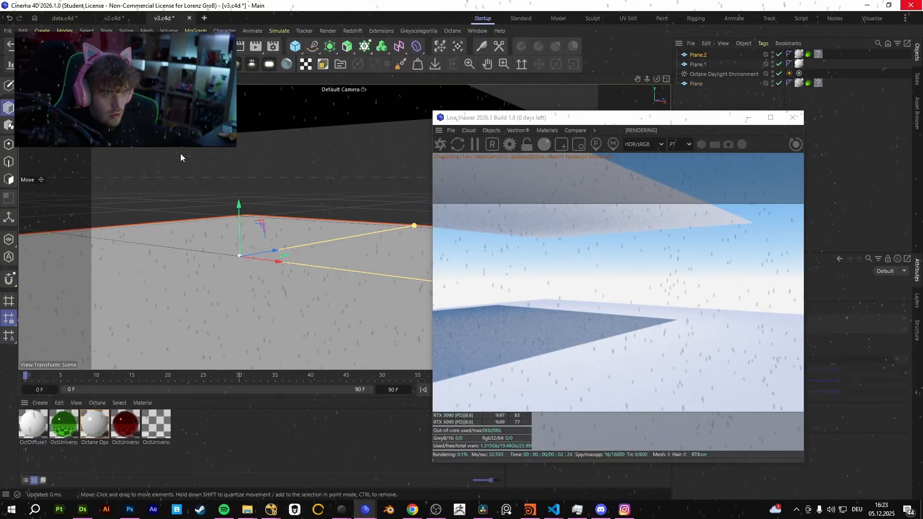
pyautogui.moveTo(239, 206); pyautogui.dragTo(239, 211)
# Scale up the upper plane so it spans the whole area above the floor.
pyautogui.click(42, 429)
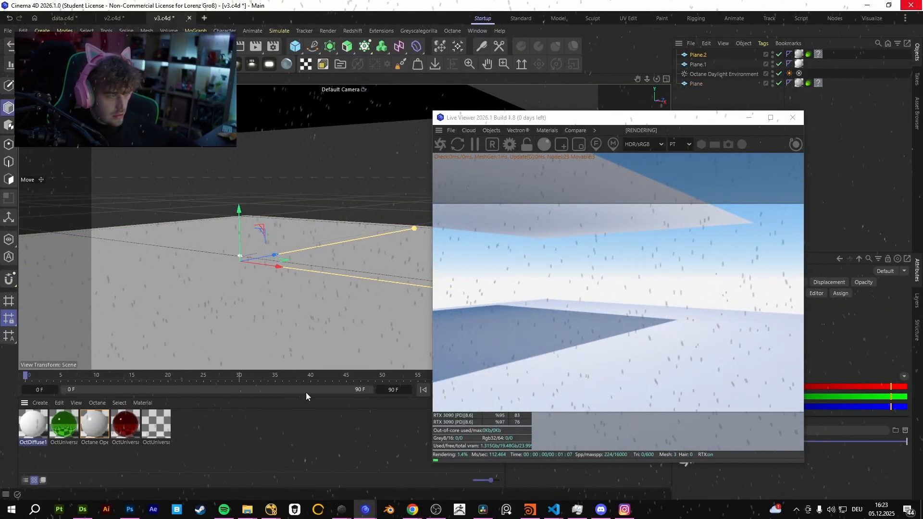
pyautogui.click(263, 113)
pyautogui.moveTo(260, 123)
pyautogui.keyDown('alt'); pyautogui.mouseDown()
pyautogui.moveTo(258, 169)
pyautogui.moveTo(255, 135)
pyautogui.mouseUp(); pyautogui.keyUp('alt')
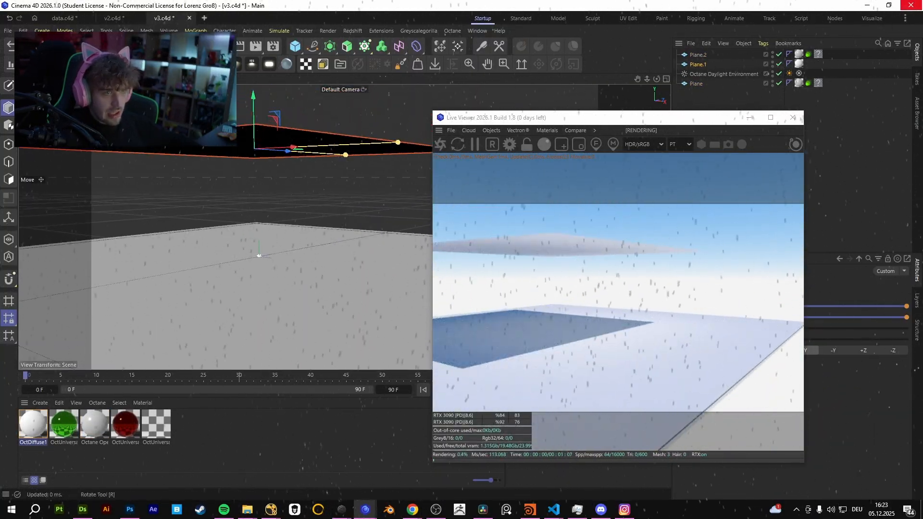
pyautogui.press('t')
pyautogui.moveTo(263, 201); pyautogui.dragTo(363, 204)
pyautogui.keyDown('alt'); pyautogui.moveTo(146, 254); pyautogui.dragTo(177, 241, button='middle'); pyautogui.keyUp('alt')
# Try Glossy as OctDiffuse1's material type, replace it with a transparent type and close the material editor.
pyautogui.click(37, 433)
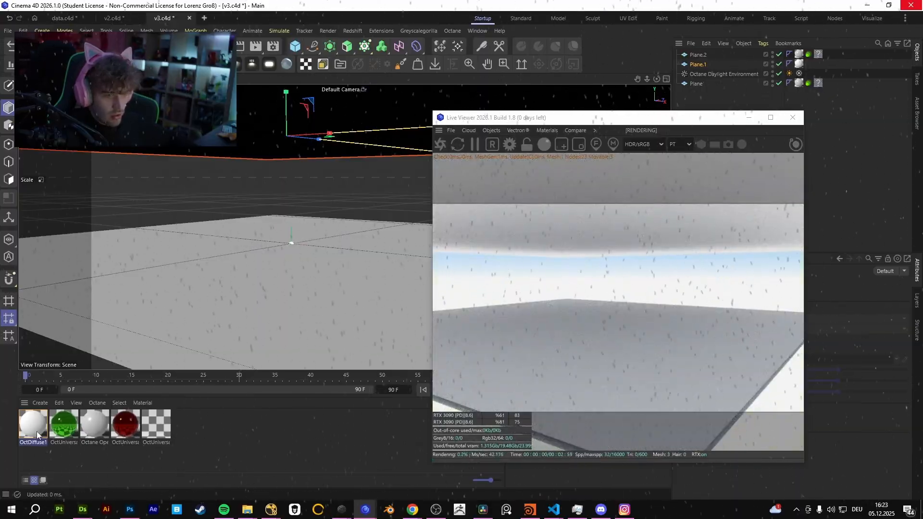
pyautogui.doubleClick(37, 433)
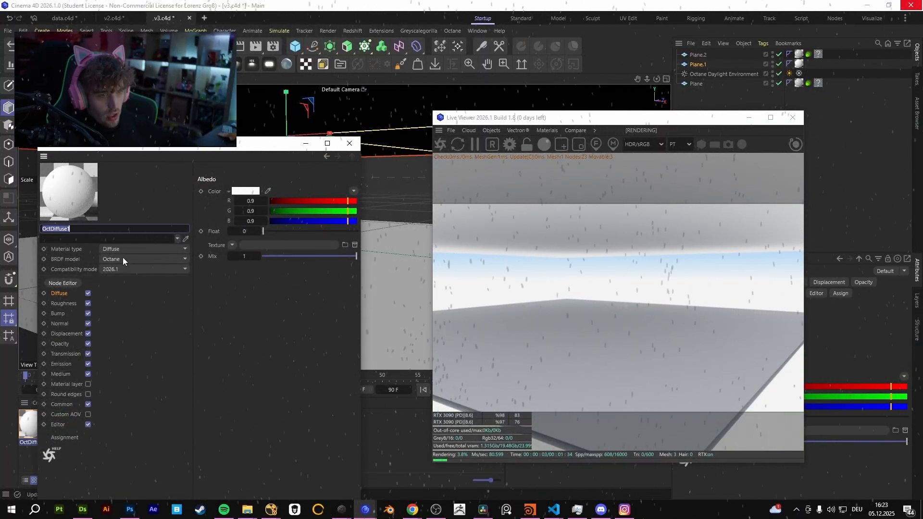
pyautogui.click(130, 249)
pyautogui.click(126, 262)
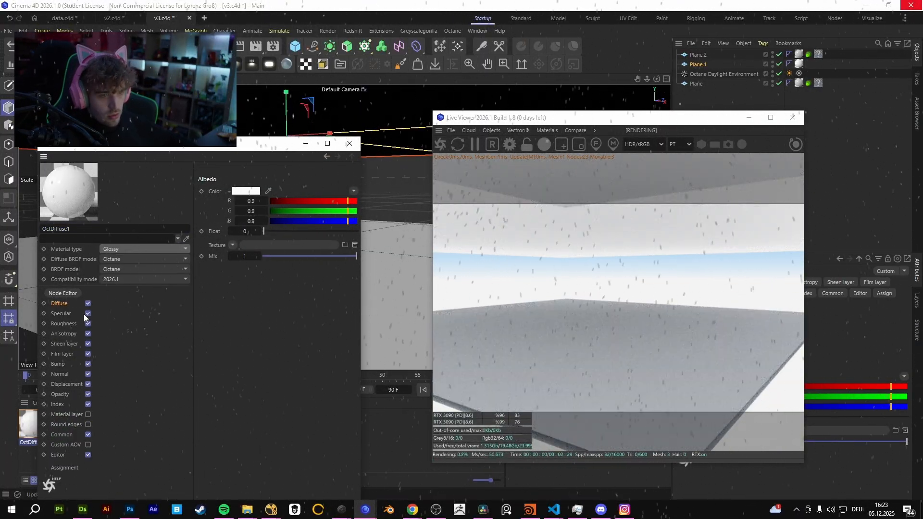
pyautogui.click(129, 249)
pyautogui.click(134, 284)
pyautogui.click(349, 143)
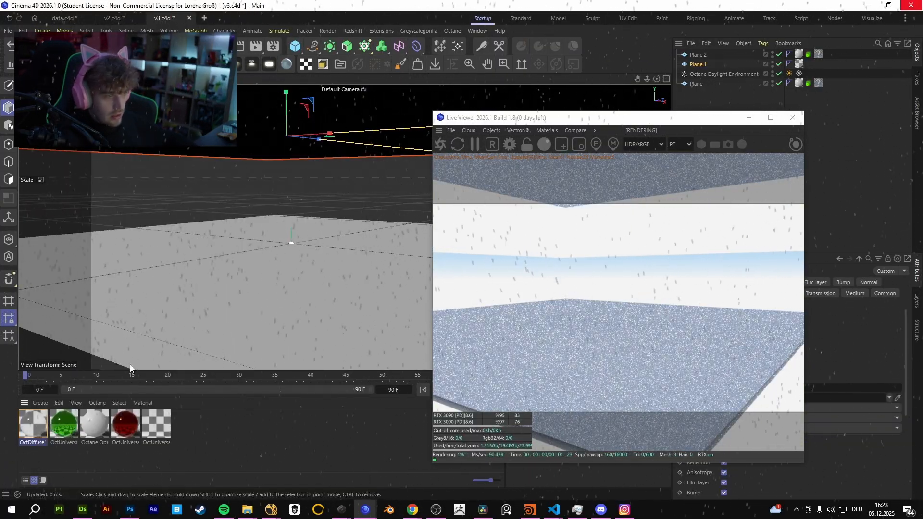
# Create another Octane material, assign it to the lower floor plane and open it for editing.
pyautogui.doubleClick(234, 434)
pyautogui.keyDown('alt'); pyautogui.moveTo(231, 216); pyautogui.dragTo(185, 293); pyautogui.keyUp('alt')
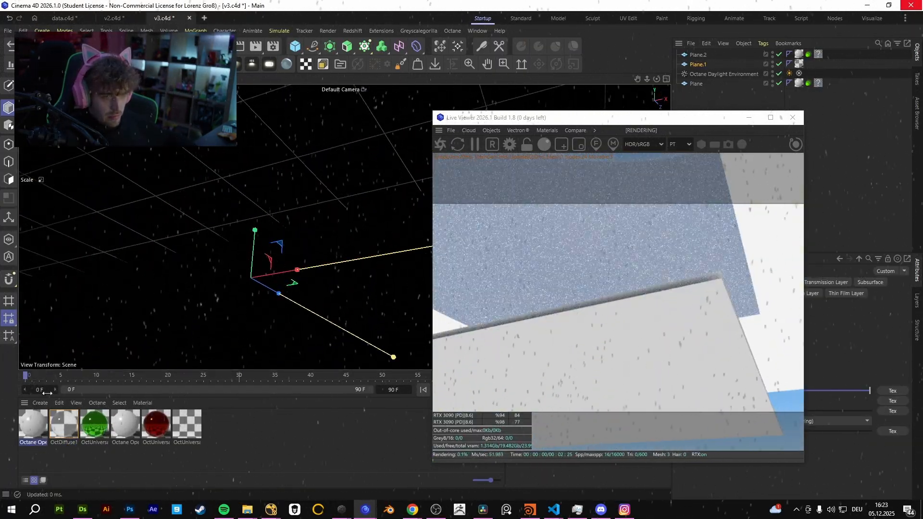
pyautogui.moveTo(43, 417); pyautogui.dragTo(215, 304)
pyautogui.doubleClick(39, 422)
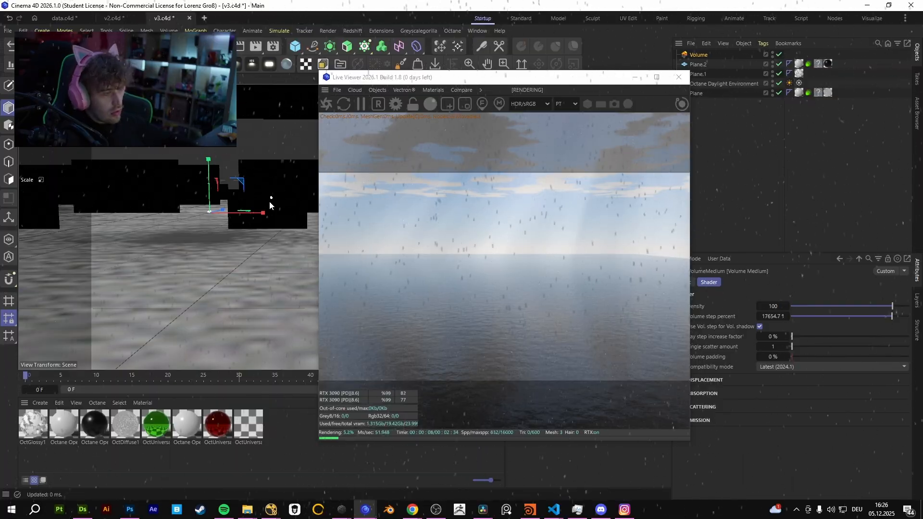
# Hide the Volume object in the viewport.
pyautogui.scroll(-2, 205, 235)
pyautogui.keyDown('alt'); pyautogui.moveTo(210, 205); pyautogui.dragTo(185, 283, button='middle'); pyautogui.keyUp('alt')
pyautogui.scroll(-2, 201, 219)
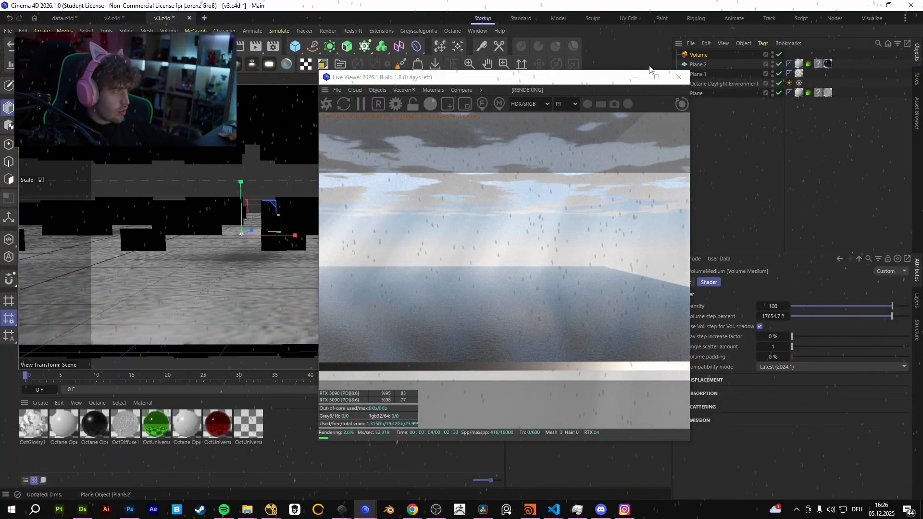
pyautogui.moveTo(650, 70); pyautogui.dragTo(553, 73)
pyautogui.click(699, 55)
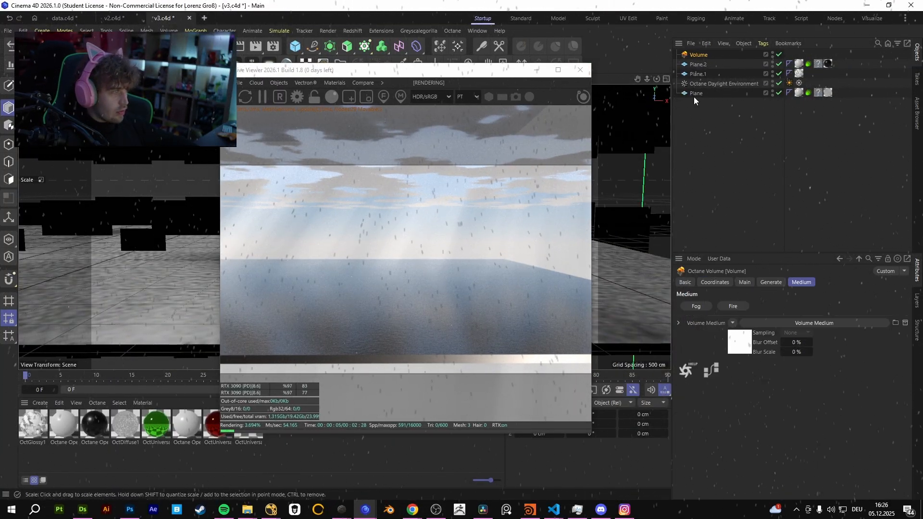
pyautogui.moveTo(468, 73); pyautogui.dragTo(635, 137)
pyautogui.keyDown('alt'); pyautogui.doubleClick(773, 54); pyautogui.keyUp('alt')
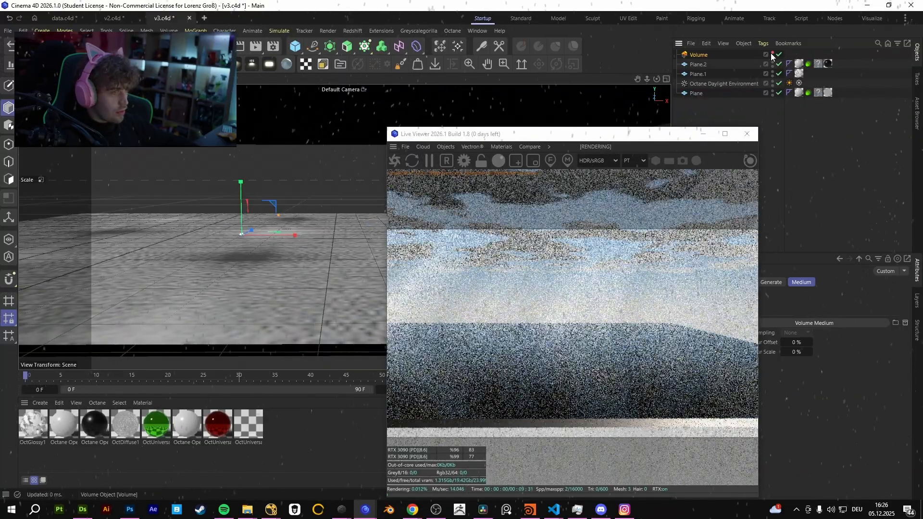
# Add an Octane Object tag to the upper plane and move the Live Viewer clear of its settings.
pyautogui.click(301, 120)
pyautogui.rightClick(717, 76)
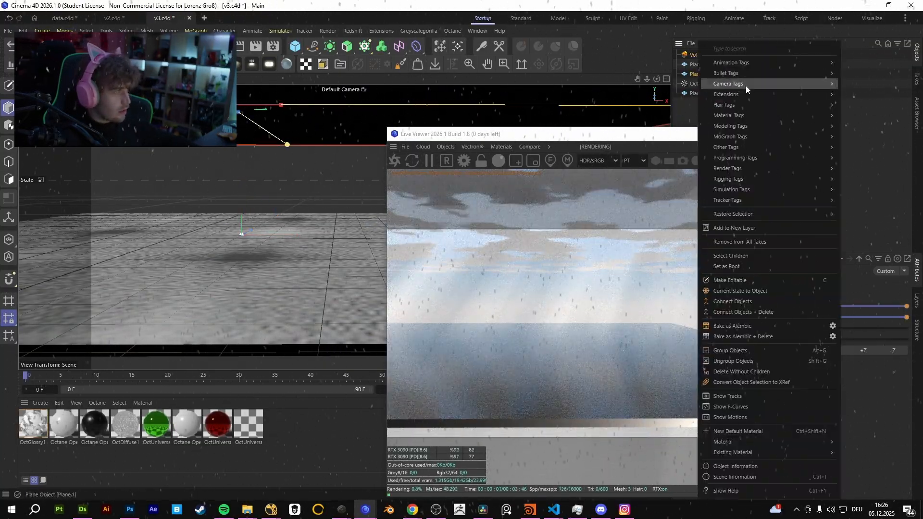
pyautogui.moveTo(783, 95)
pyautogui.moveTo(865, 120)
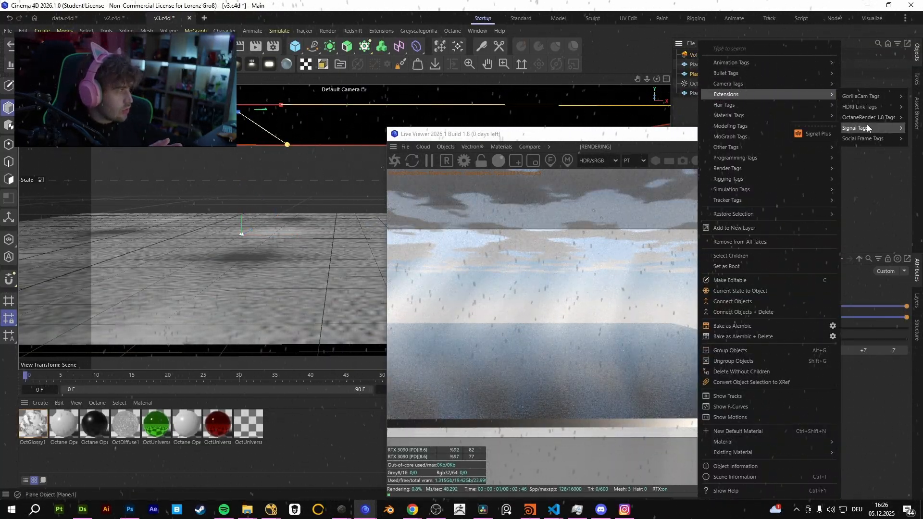
pyautogui.click(801, 166)
pyautogui.moveTo(653, 136); pyautogui.dragTo(518, 113)
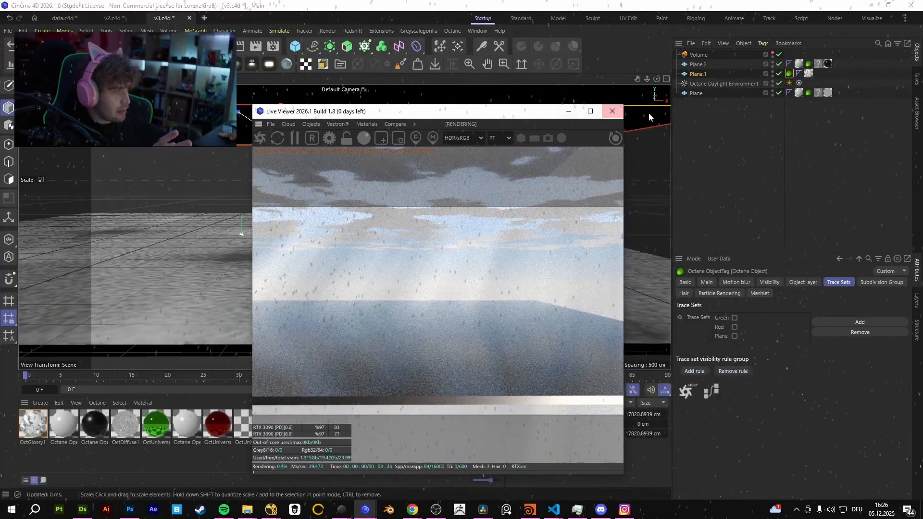
# Look through the upper plane's Octane Object tag settings and turn off its Camera visibility.
pyautogui.click(881, 283)
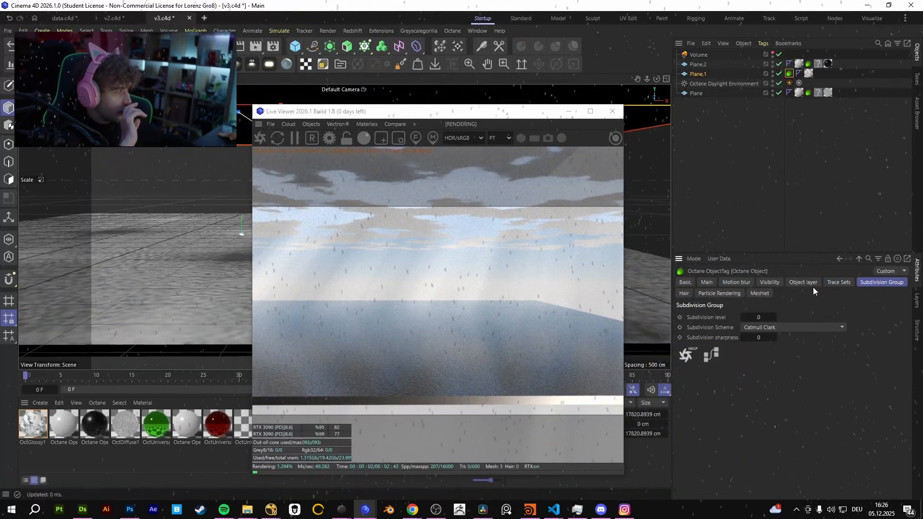
pyautogui.click(689, 292)
pyautogui.click(733, 293)
pyautogui.click(804, 283)
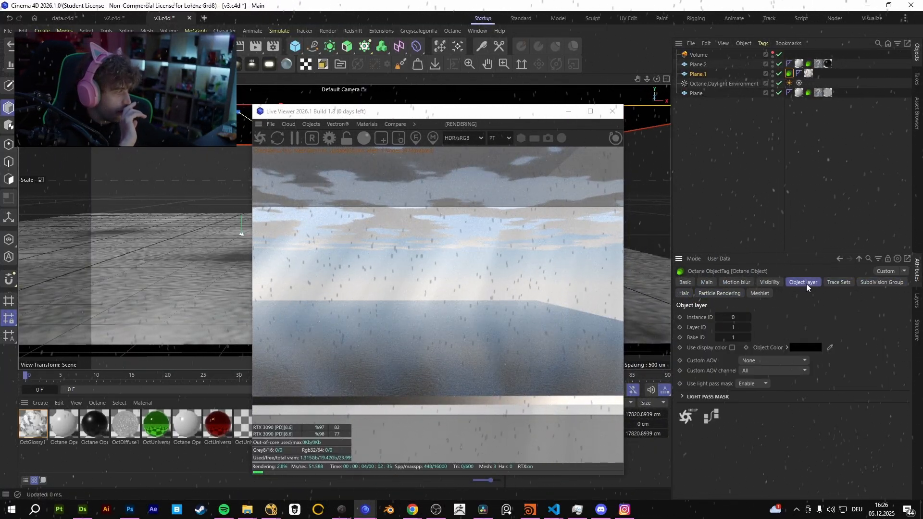
pyautogui.click(826, 287)
pyautogui.click(803, 282)
pyautogui.click(770, 282)
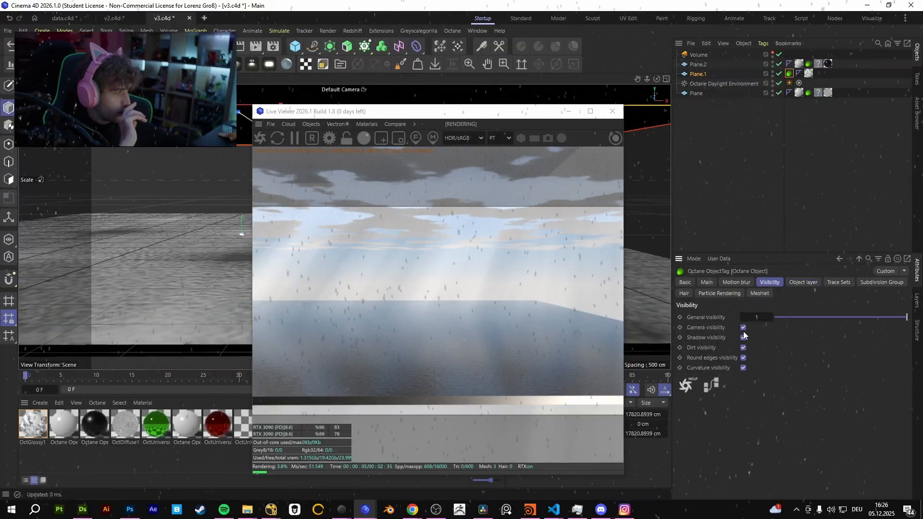
pyautogui.click(744, 327)
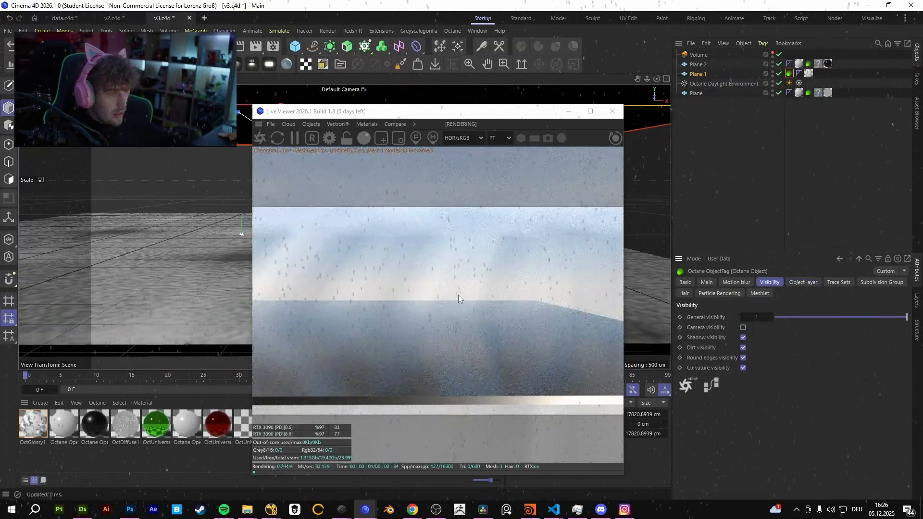
pyautogui.moveTo(458, 295); pyautogui.dragTo(463, 338)
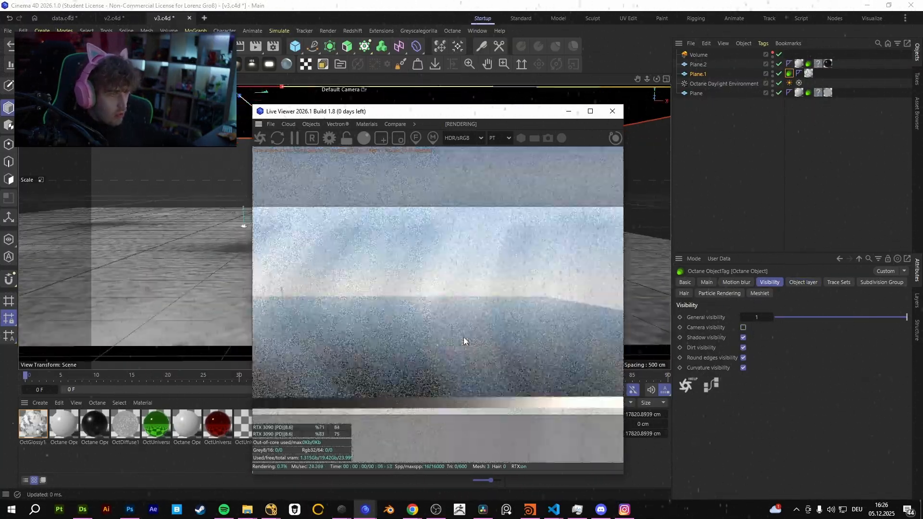
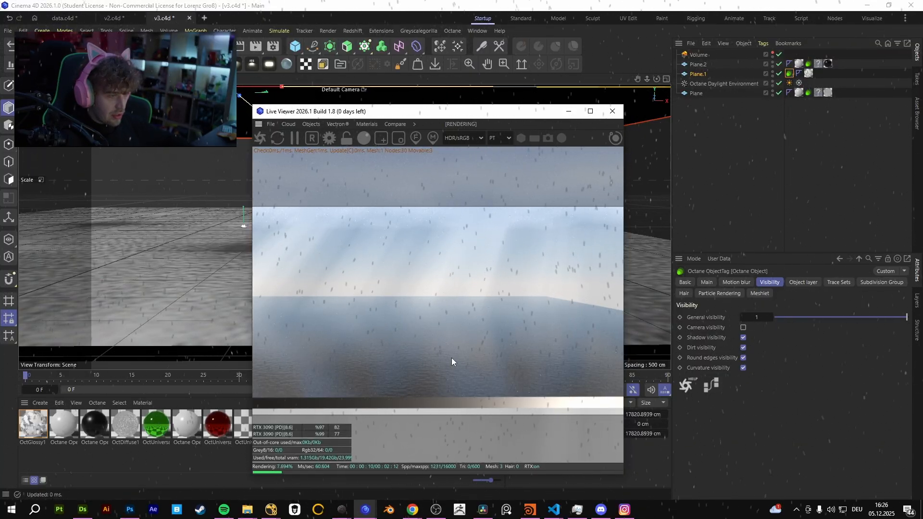
# Disable the Volume object and move the water plane down slightly towards the floor plane.
pyautogui.click(780, 54)
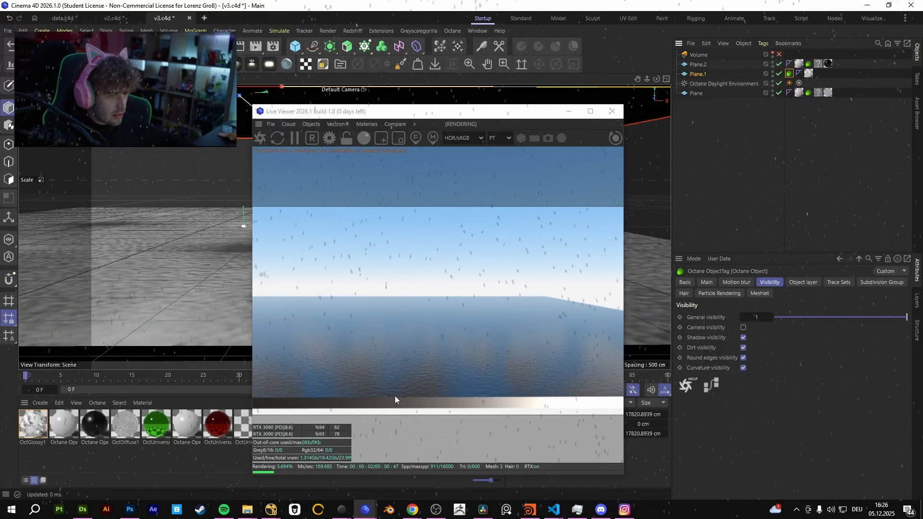
pyautogui.moveTo(470, 415); pyautogui.dragTo(470, 384)
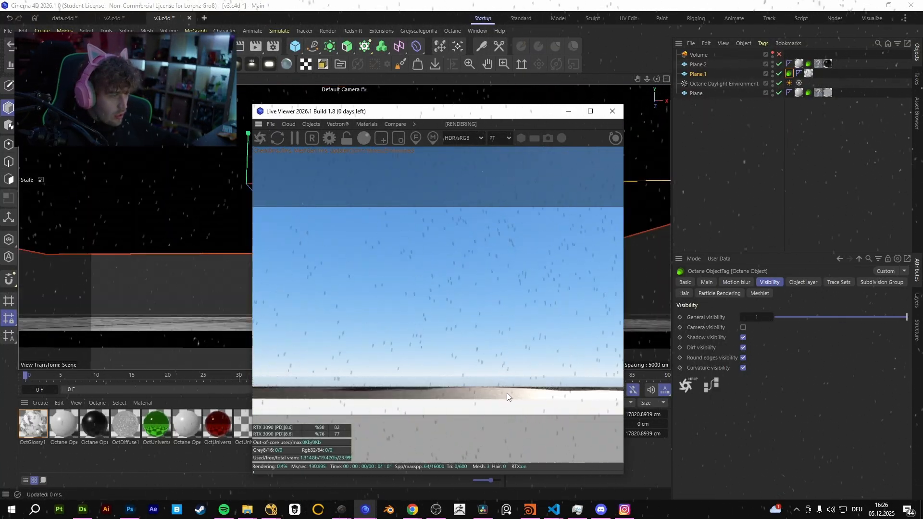
pyautogui.moveTo(405, 391); pyautogui.dragTo(399, 394)
pyautogui.moveTo(399, 394); pyautogui.dragTo(420, 393, button='middle')
pyautogui.keyDown('alt'); pyautogui.moveTo(184, 288); pyautogui.dragTo(178, 271, button='middle'); pyautogui.keyUp('alt')
pyautogui.click(186, 230)
pyautogui.press('e')
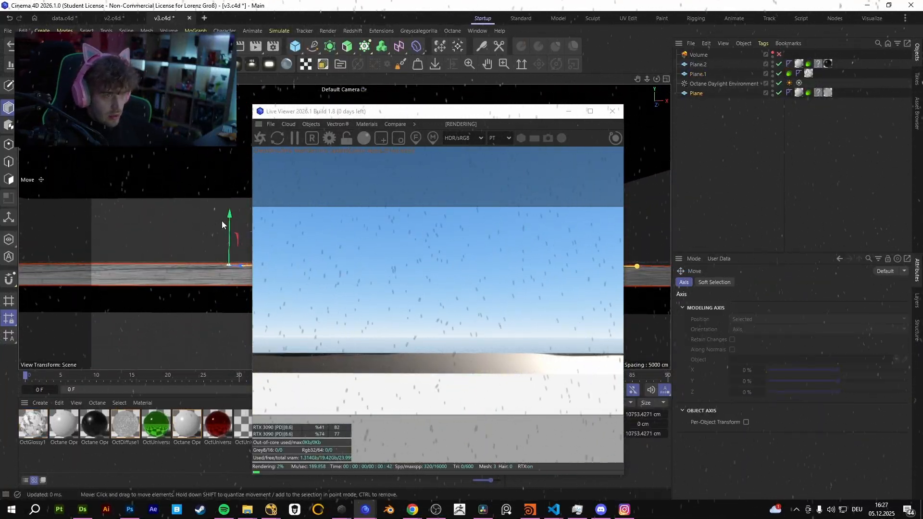
pyautogui.moveTo(228, 220); pyautogui.dragTo(228, 223)
pyautogui.moveTo(180, 243)
pyautogui.keyDown('alt'); pyautogui.mouseDown()
pyautogui.moveTo(178, 260)
pyautogui.moveTo(160, 258)
pyautogui.moveTo(171, 252)
pyautogui.mouseUp(); pyautogui.keyUp('alt')
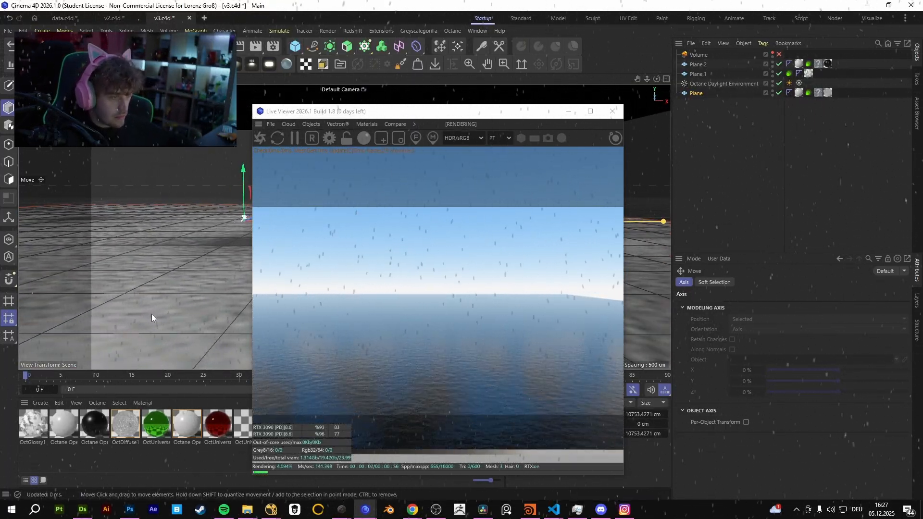
# Compare the rendered water surface with the Volume object enabled and disabled, leaving it disabled.
pyautogui.keyDown('alt'); pyautogui.moveTo(180, 276); pyautogui.dragTo(191, 277); pyautogui.keyUp('alt')
pyautogui.keyDown('alt'); pyautogui.moveTo(171, 296); pyautogui.dragTo(193, 311, button='middle'); pyautogui.keyUp('alt')
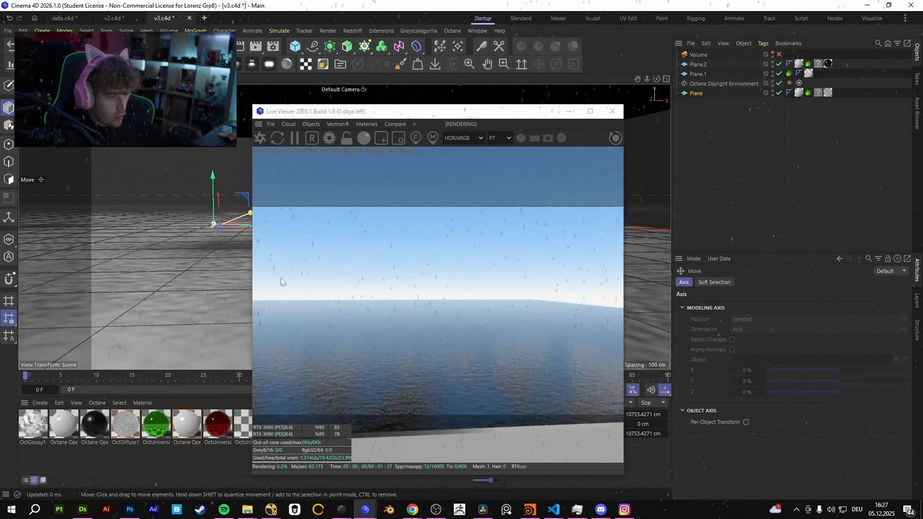
pyautogui.click(779, 55)
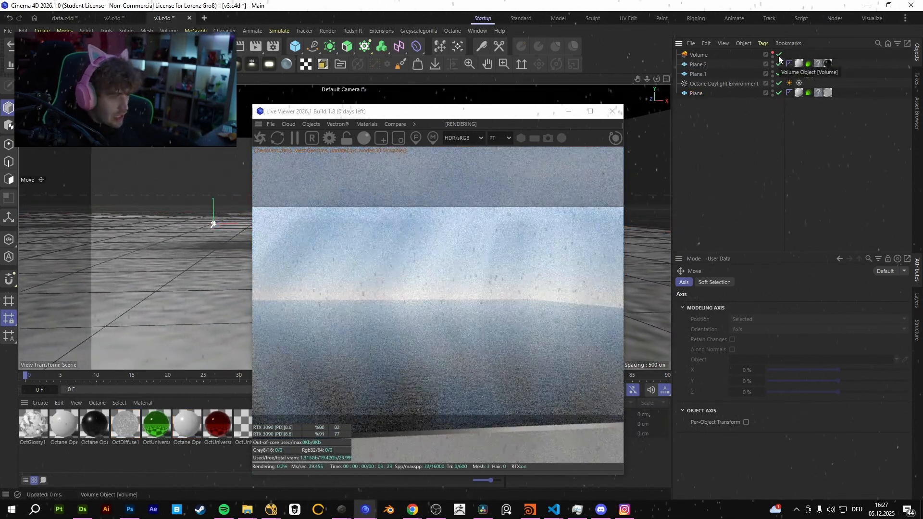
pyautogui.click(779, 55)
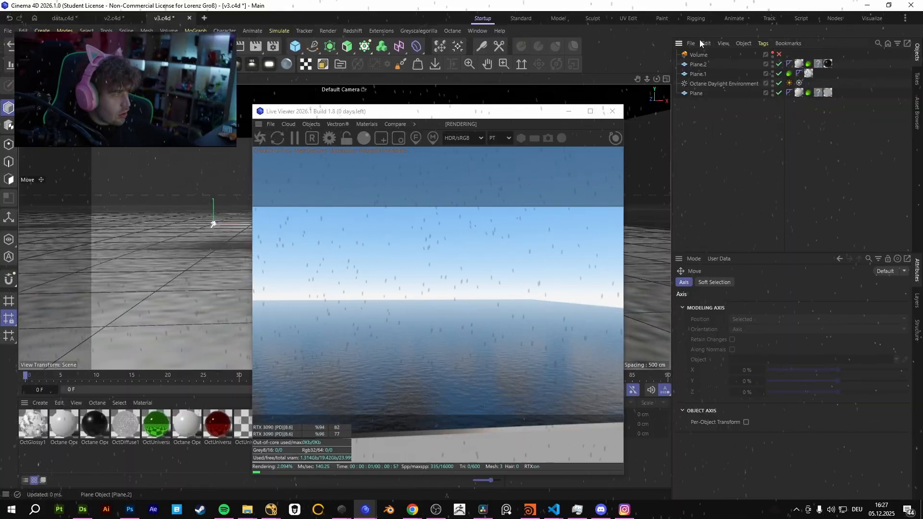
# Open the trace set settings of the cloud plane's Octane Object tag.
pyautogui.click(408, 92)
pyautogui.click(789, 73)
pyautogui.click(803, 282)
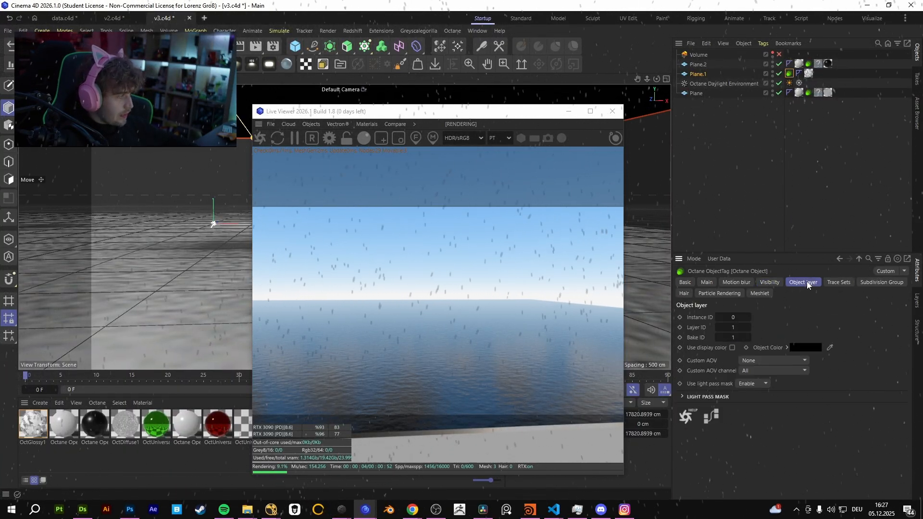
pyautogui.click(839, 282)
pyautogui.click(722, 318)
pyautogui.press('Delete')
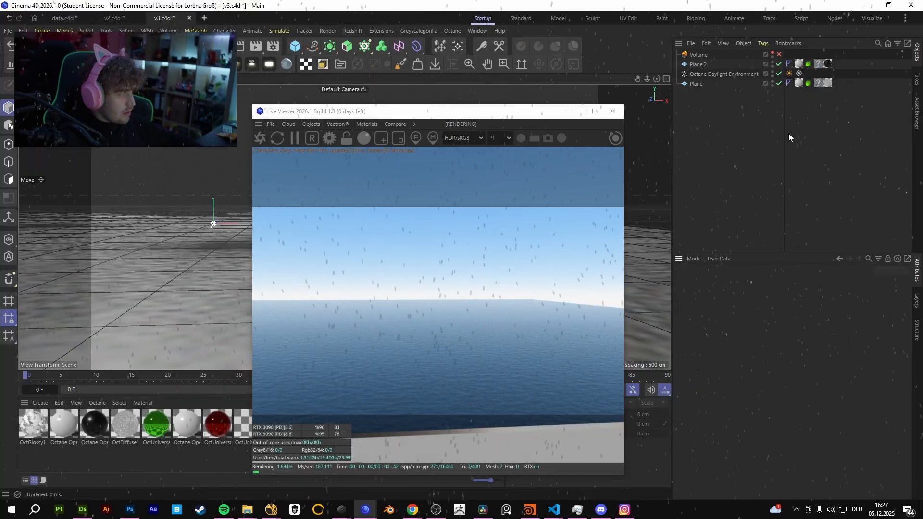
pyautogui.hotkey('ctrl', 'z')
# Remove the existing Green, Red and Plane trace sets listed for the cloud plane from the scene.
pyautogui.click(724, 337)
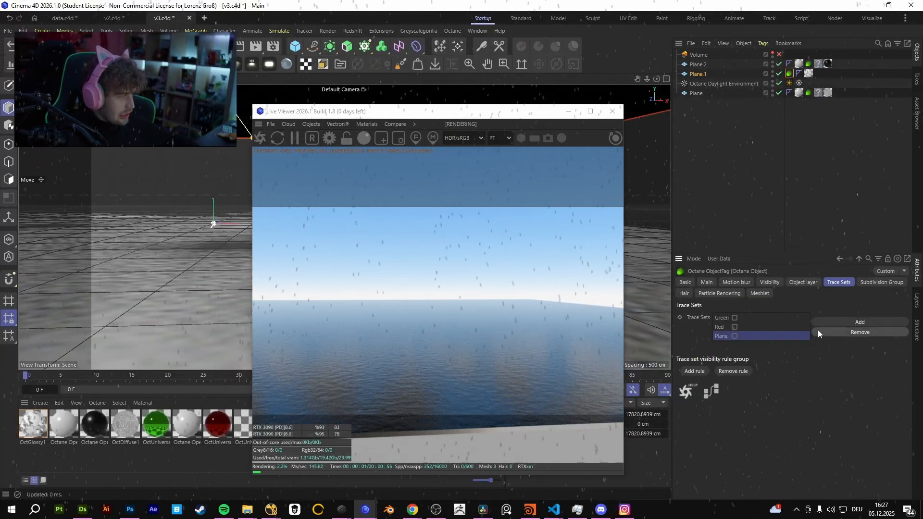
pyautogui.click(830, 331)
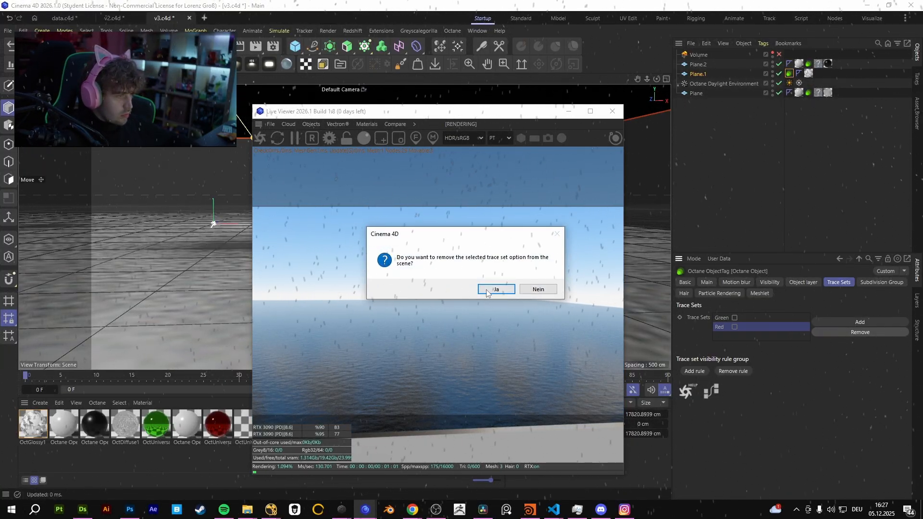
pyautogui.press('Return')
pyautogui.click(864, 332)
pyautogui.press('Return')
# Add a trace set named Clouds and assign the cloud plane to it.
pyautogui.click(865, 321)
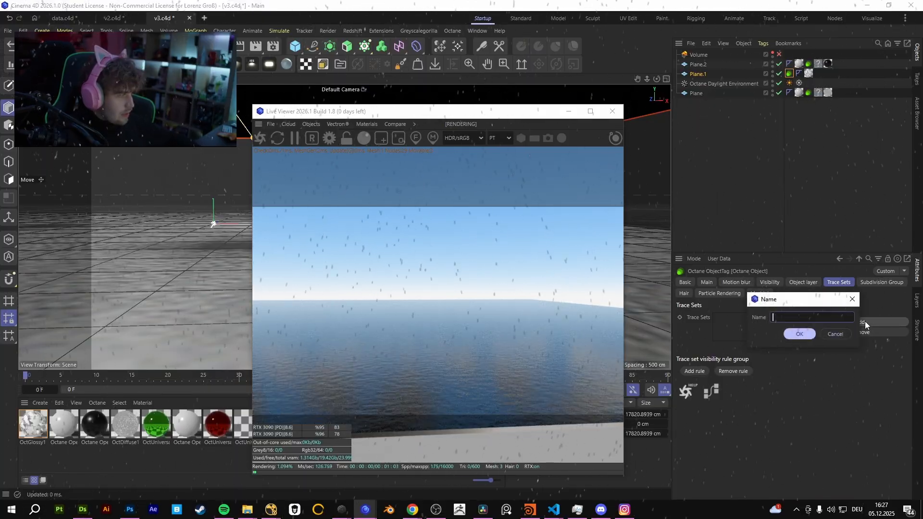
pyautogui.write('Clouds')
pyautogui.press('Return')
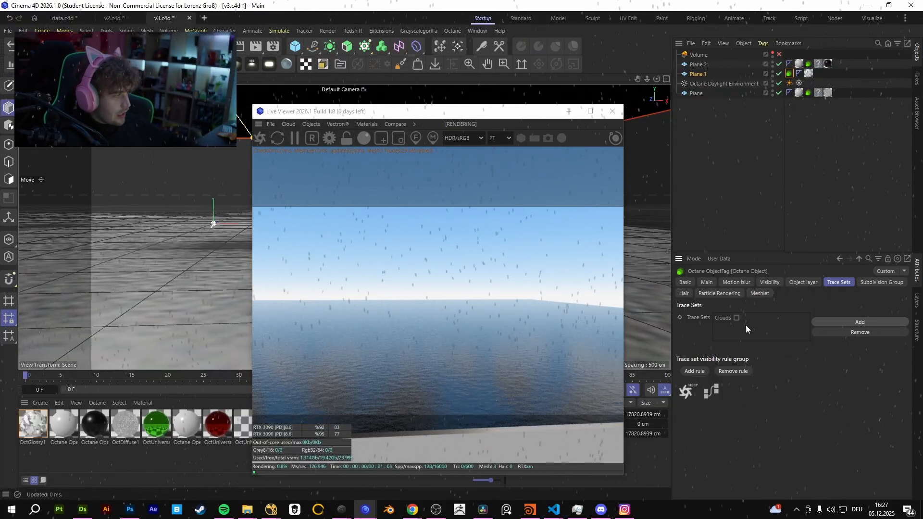
pyautogui.click(755, 318)
pyautogui.click(206, 335)
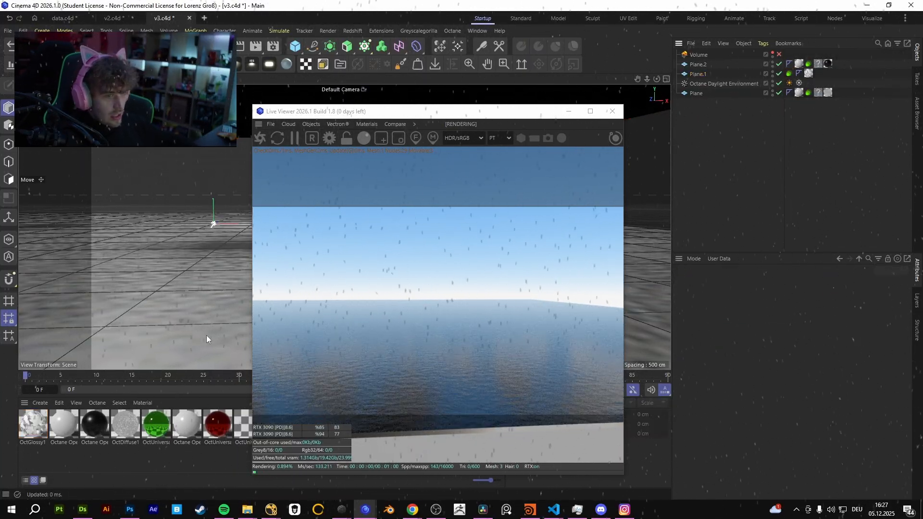
# Remove the Plane trace set from the water plane's Octane Object tag.
pyautogui.click(696, 94)
pyautogui.rightClick(691, 93)
pyautogui.click(809, 93)
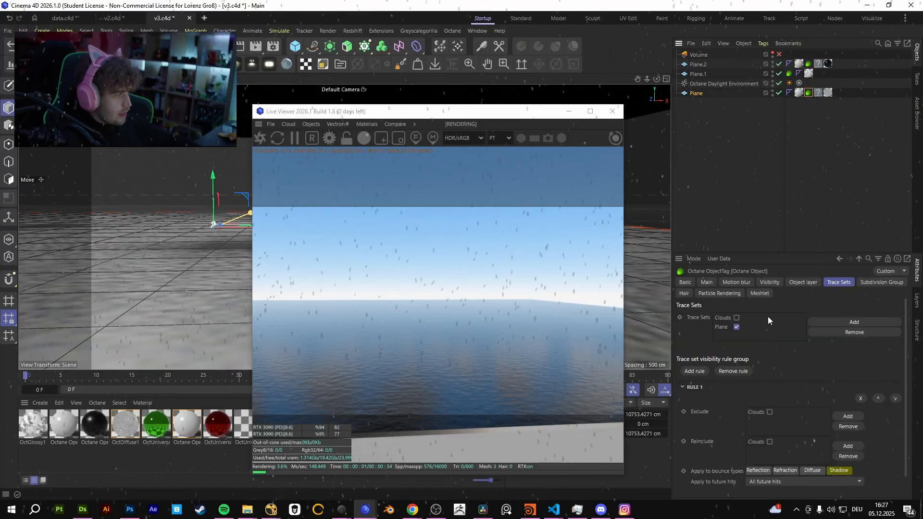
pyautogui.click(728, 327)
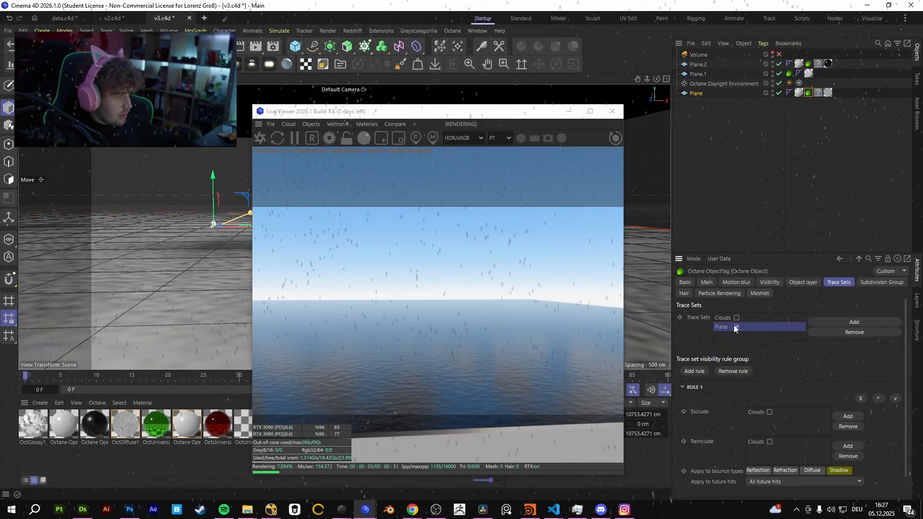
pyautogui.click(856, 333)
pyautogui.press('Return')
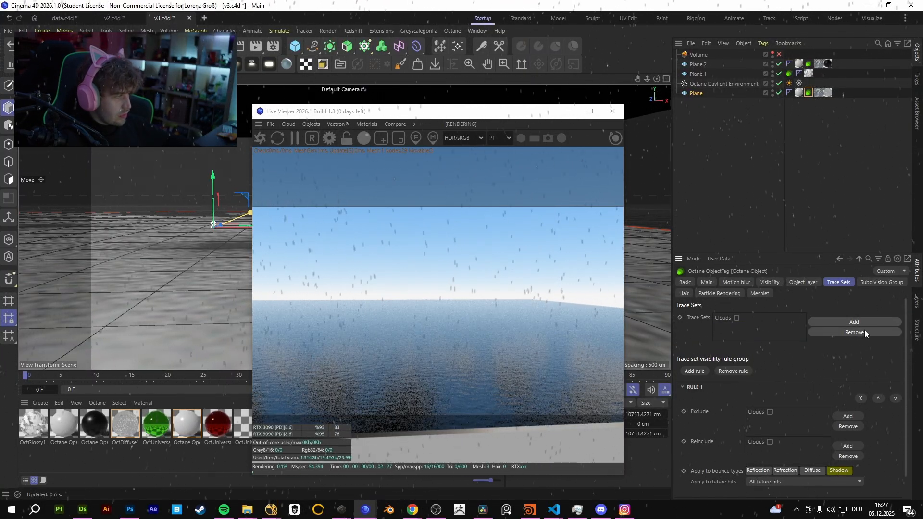
# Add a trace set named Water and assign the water plane to it.
pyautogui.click(860, 322)
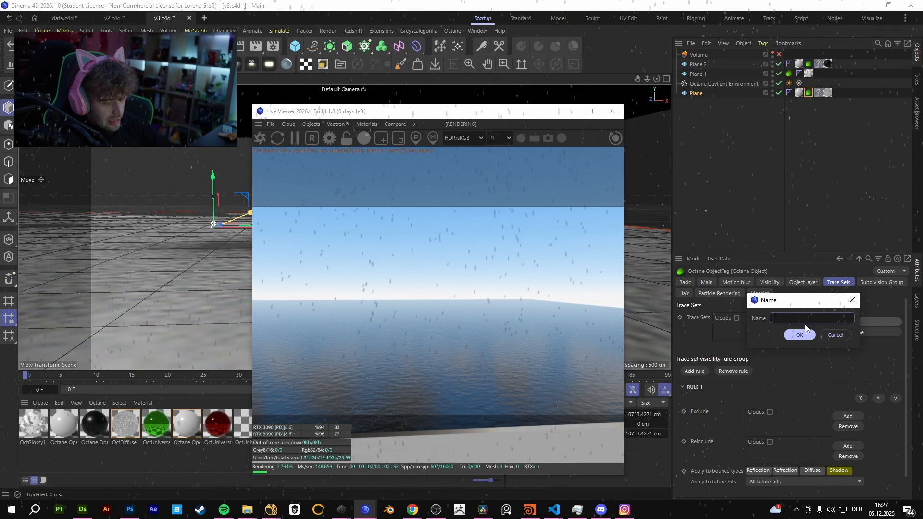
pyautogui.press('Return')
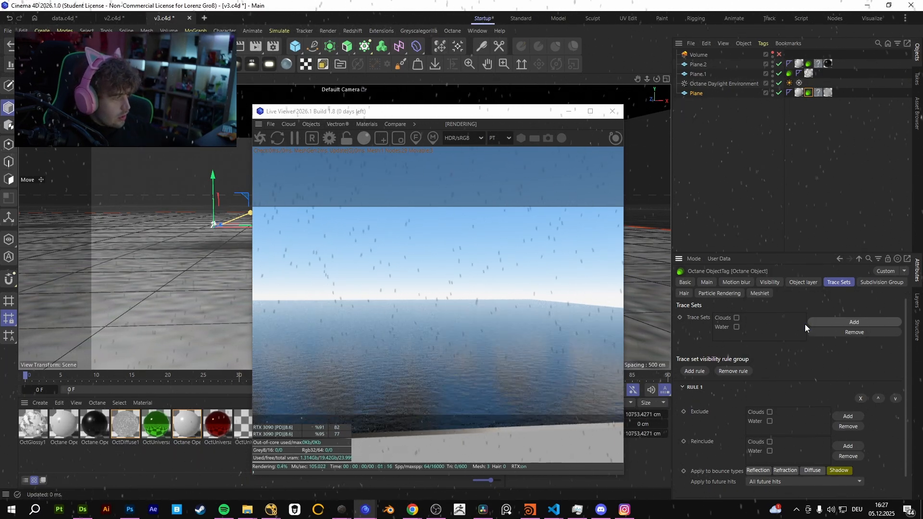
pyautogui.click(736, 327)
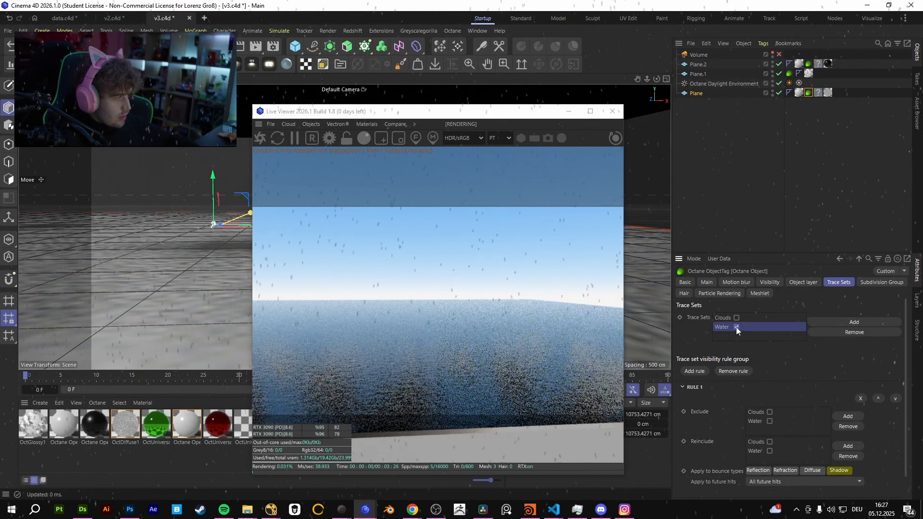
# Exclude Clouds in the water plane's Rule 1 and also apply the rule to Refraction and Reflection bounces.
pyautogui.click(770, 412)
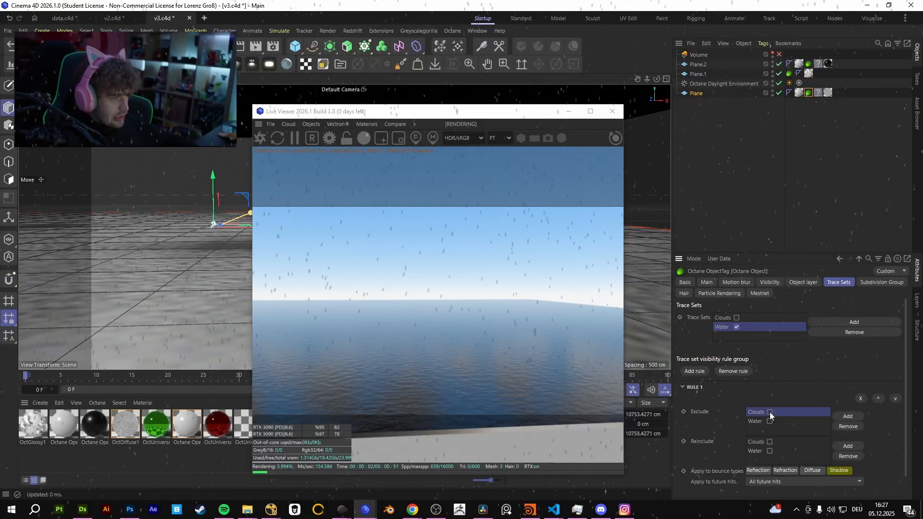
pyautogui.click(784, 471)
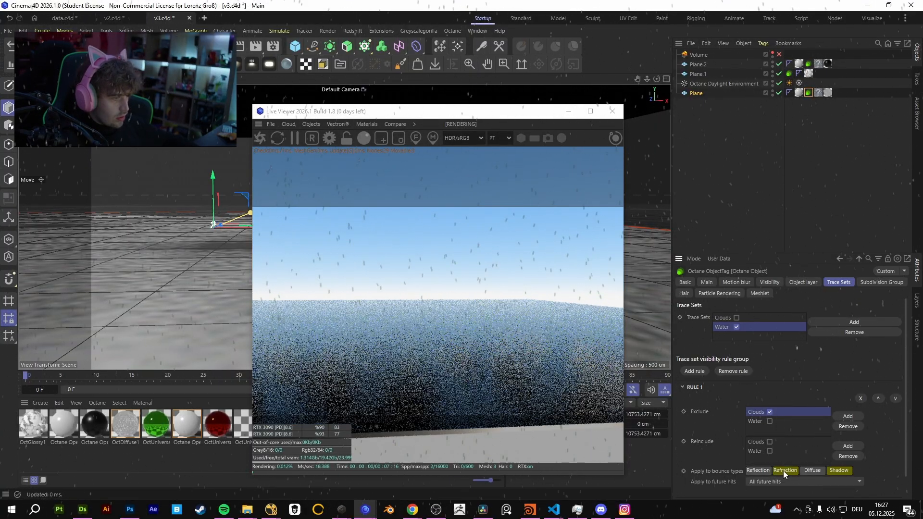
pyautogui.click(767, 471)
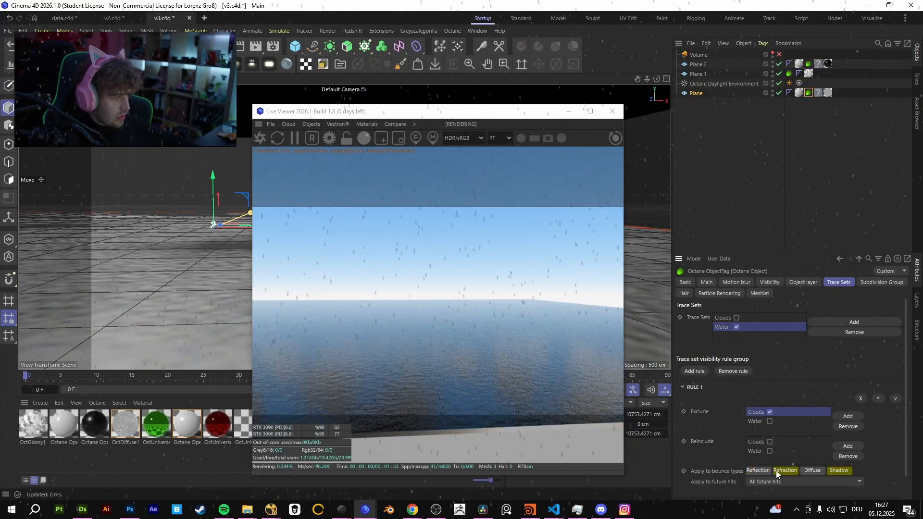
# Enable the Volume object again and inspect the water, clouds and god rays from several angles.
pyautogui.click(779, 54)
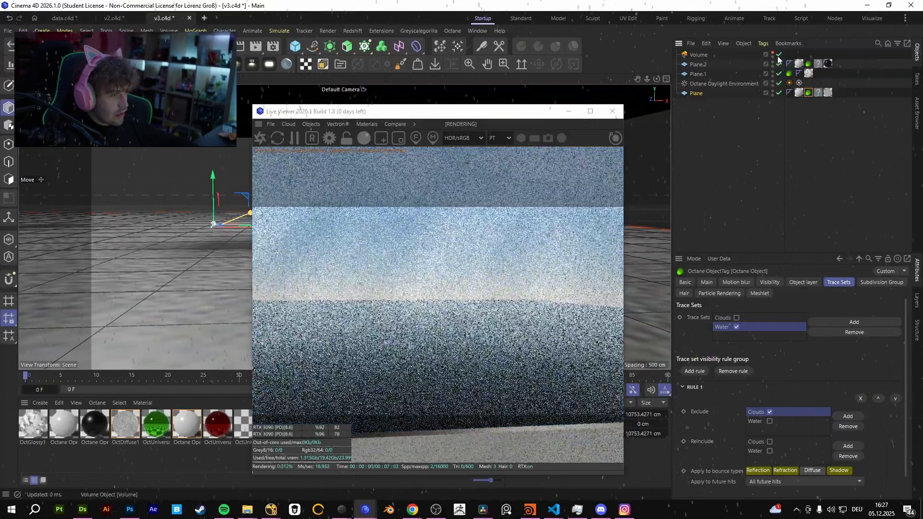
pyautogui.scroll(-3, 113, 324)
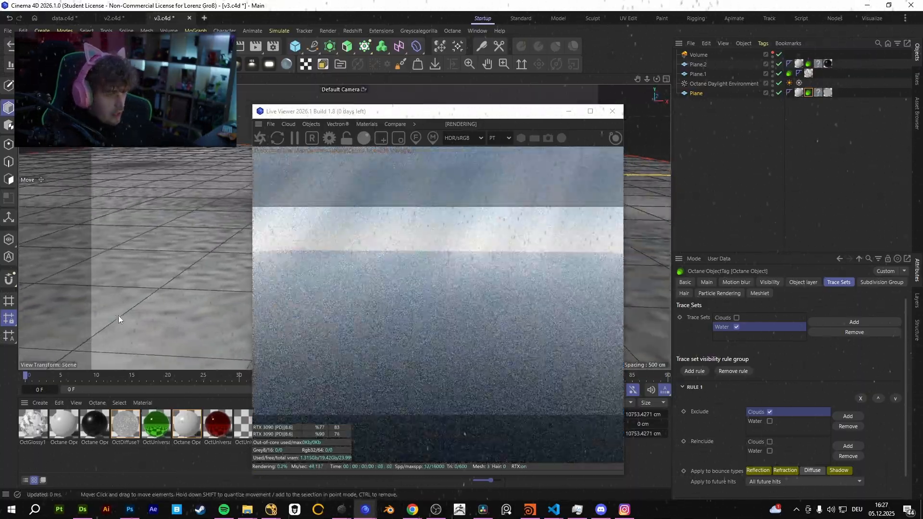
pyautogui.keyDown('alt'); pyautogui.moveTo(118, 316); pyautogui.dragTo(122, 299); pyautogui.keyUp('alt')
pyautogui.scroll(-2, 125, 307)
pyautogui.keyDown('alt'); pyautogui.moveTo(125, 307); pyautogui.dragTo(109, 331, button='middle'); pyautogui.keyUp('alt')
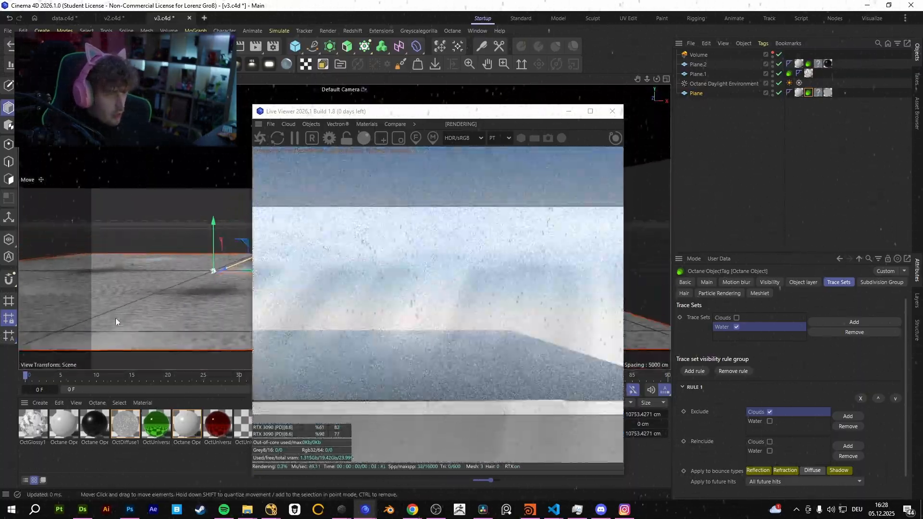
pyautogui.keyDown('alt'); pyautogui.moveTo(115, 319); pyautogui.dragTo(126, 304); pyautogui.keyUp('alt')
pyautogui.keyDown('alt'); pyautogui.moveTo(122, 336); pyautogui.dragTo(148, 280); pyautogui.keyUp('alt')
# Adjust the floor plane's height beneath the water, lowering it and raising it back slightly.
pyautogui.click(200, 268)
pyautogui.moveTo(233, 207); pyautogui.dragTo(233, 217)
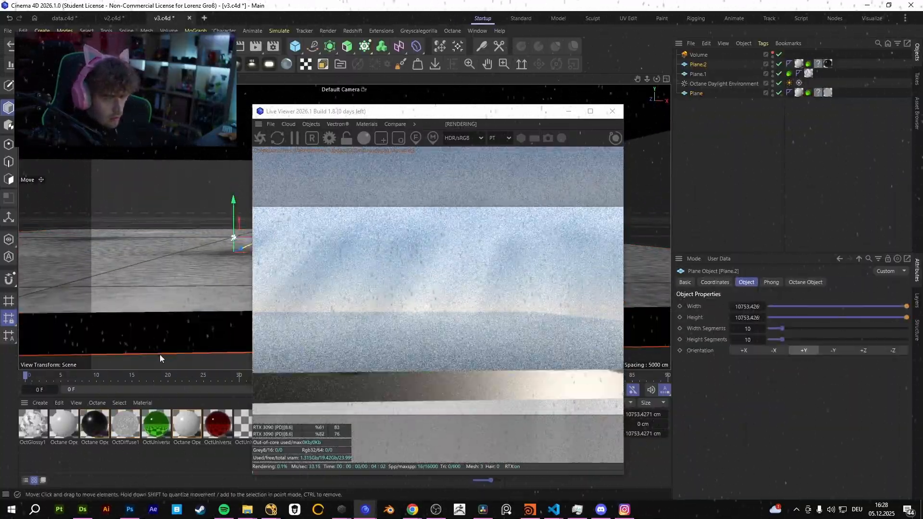
pyautogui.keyDown('alt'); pyautogui.moveTo(159, 354); pyautogui.dragTo(204, 304); pyautogui.keyUp('alt')
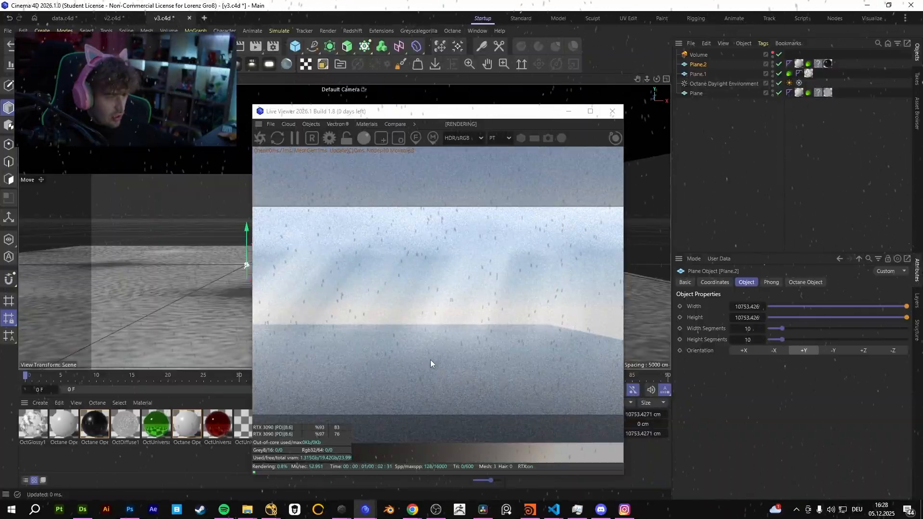
pyautogui.keyDown('alt'); pyautogui.moveTo(127, 301); pyautogui.dragTo(126, 287, button='middle'); pyautogui.keyUp('alt')
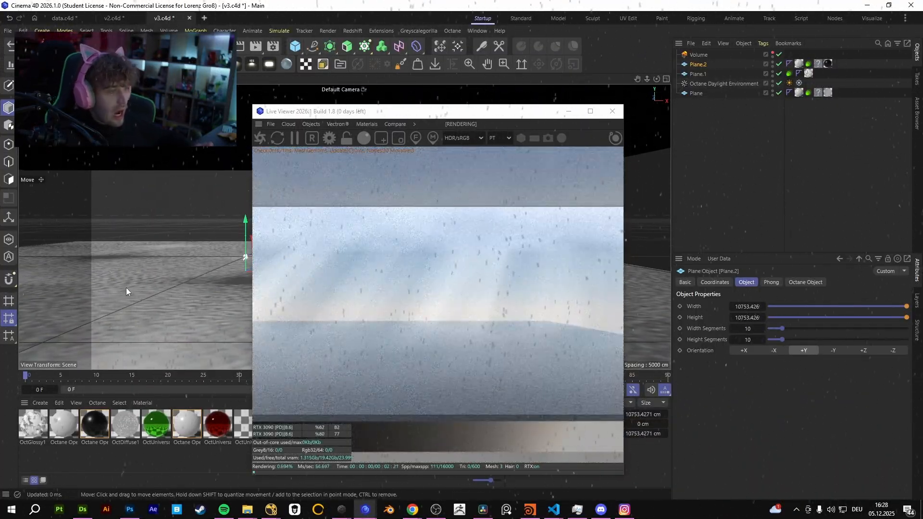
pyautogui.scroll(-3, 164, 291)
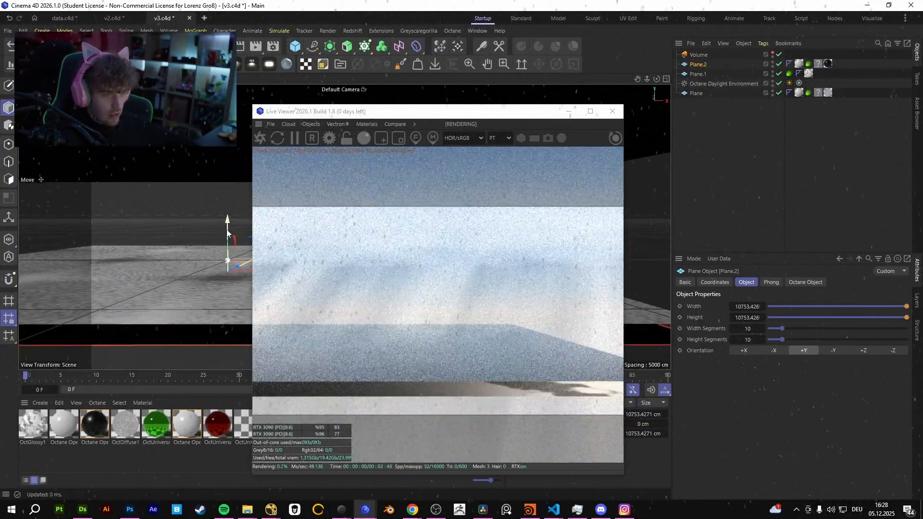
pyautogui.moveTo(227, 230); pyautogui.dragTo(227, 226)
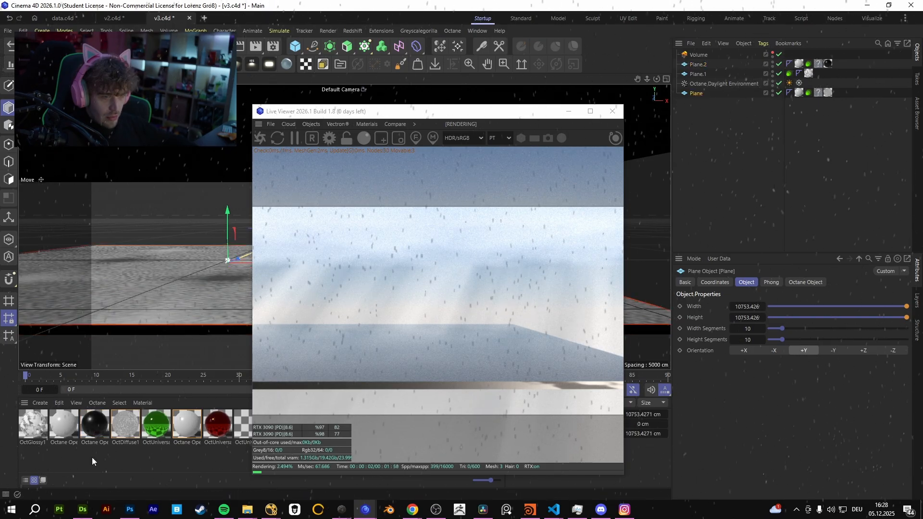
# Check the Common settings of the water plane's OctDiffuse1 material and close its editor.
pyautogui.doubleClick(138, 421)
pyautogui.click(157, 433)
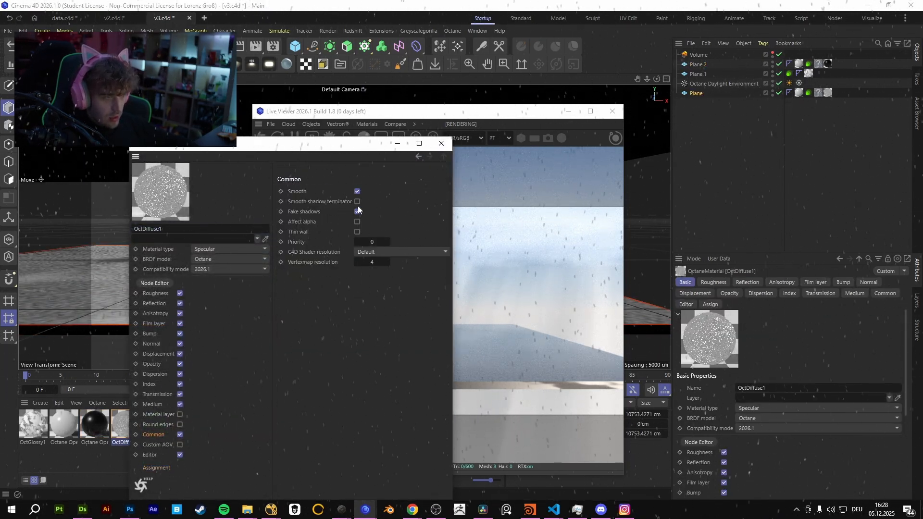
pyautogui.click(441, 143)
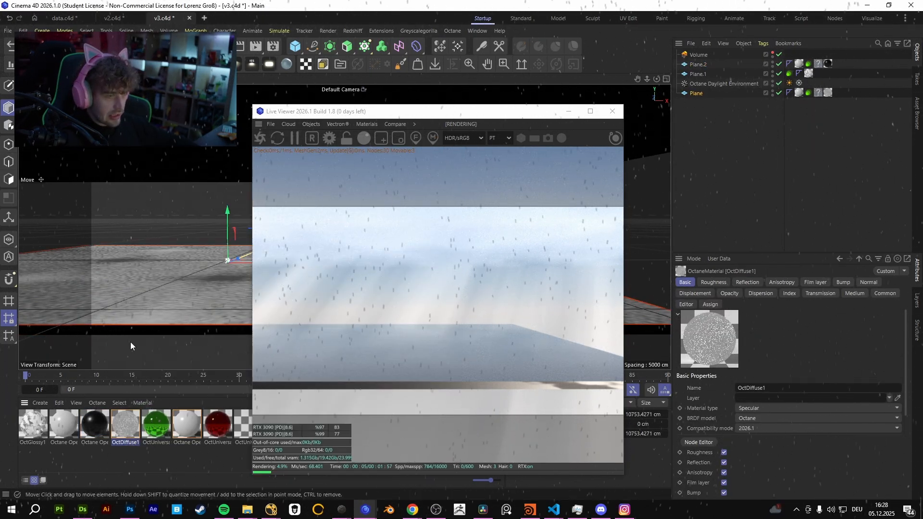
pyautogui.scroll(1, 186, 292)
pyautogui.scroll(2, 160, 298)
pyautogui.scroll(2, 199, 297)
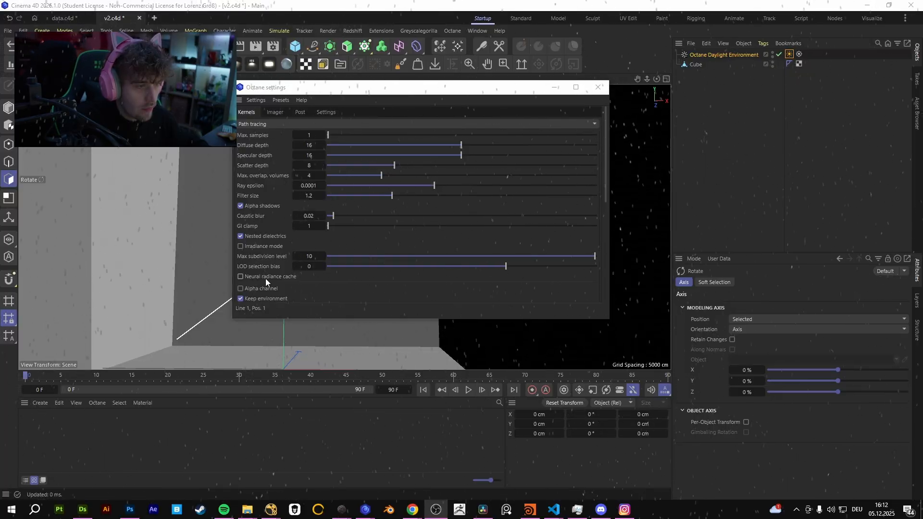
# Move the Octane settings window clear of the light in the viewport.
pyautogui.moveTo(423, 87); pyautogui.dragTo(555, 136)
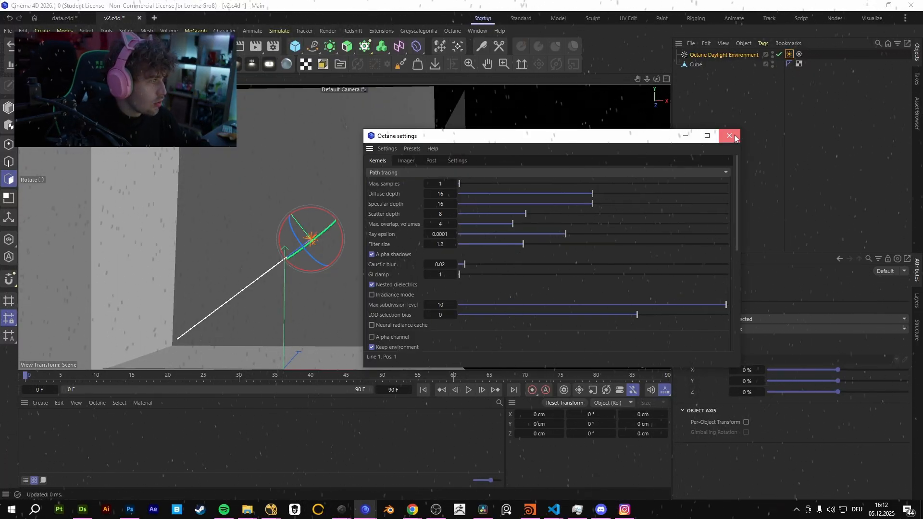
# Open the Octane Live Viewer and dock it beside the scene viewport.
pyautogui.click(731, 136)
pyautogui.click(453, 33)
pyautogui.click(463, 49)
pyautogui.moveTo(324, 185); pyautogui.dragTo(361, 96)
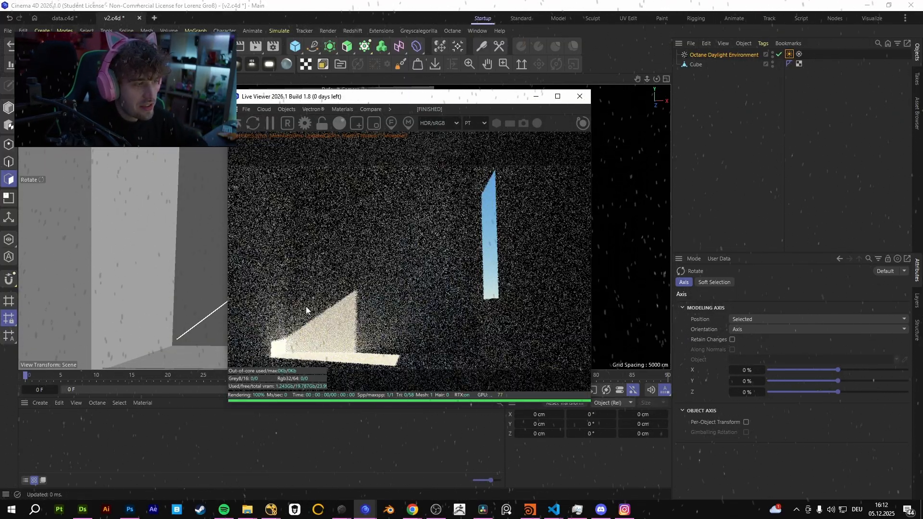
pyautogui.click(305, 123)
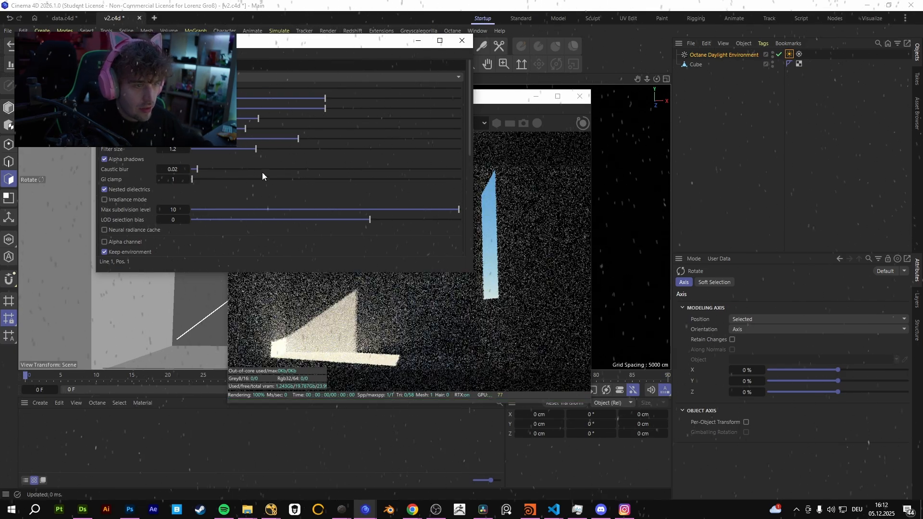
pyautogui.click(462, 41)
pyautogui.moveTo(447, 100); pyautogui.dragTo(753, 147)
pyautogui.moveTo(540, 159); pyautogui.dragTo(669, 115)
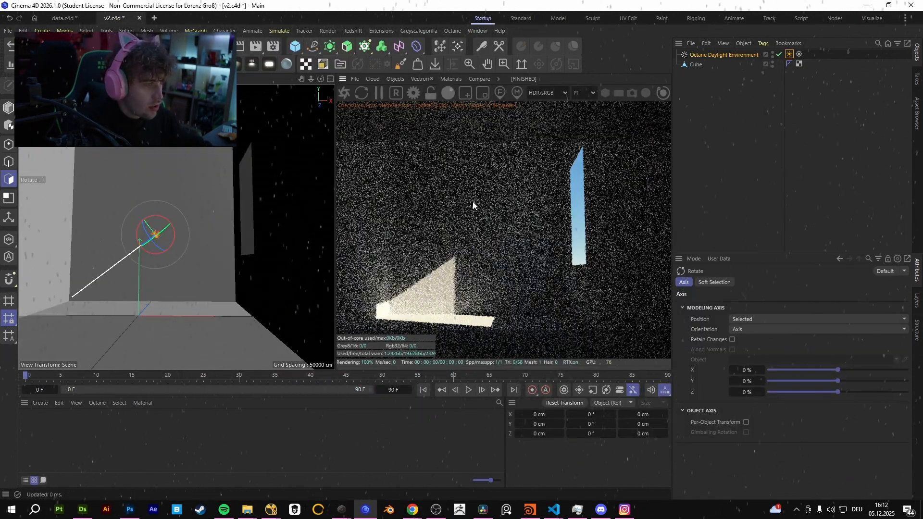
# Restart the live render of the room and lock its resolution so the whole frame fits in view.
pyautogui.scroll(-4, 482, 196)
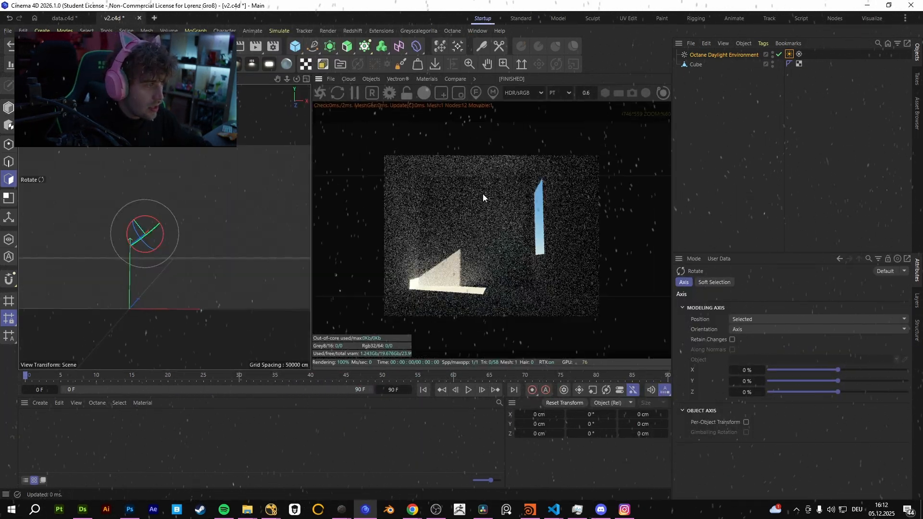
pyautogui.click(322, 91)
pyautogui.click(407, 92)
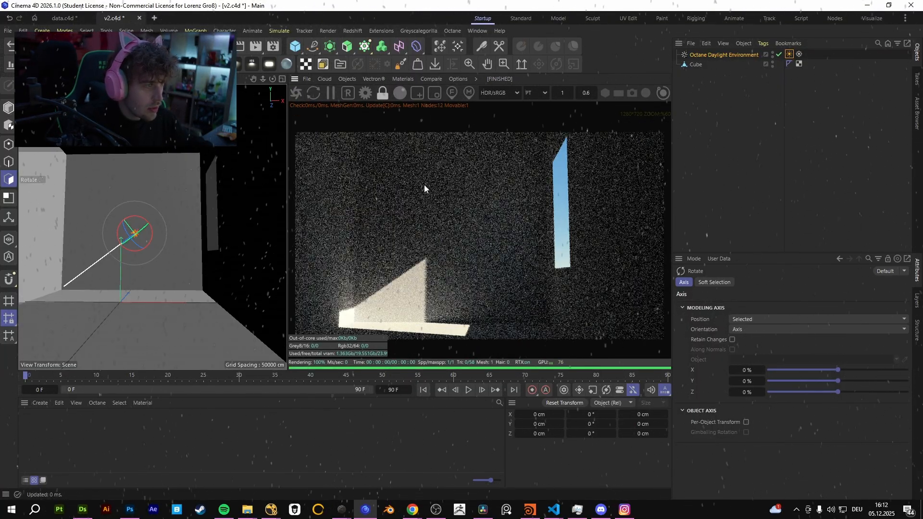
pyautogui.scroll(-1, 428, 190)
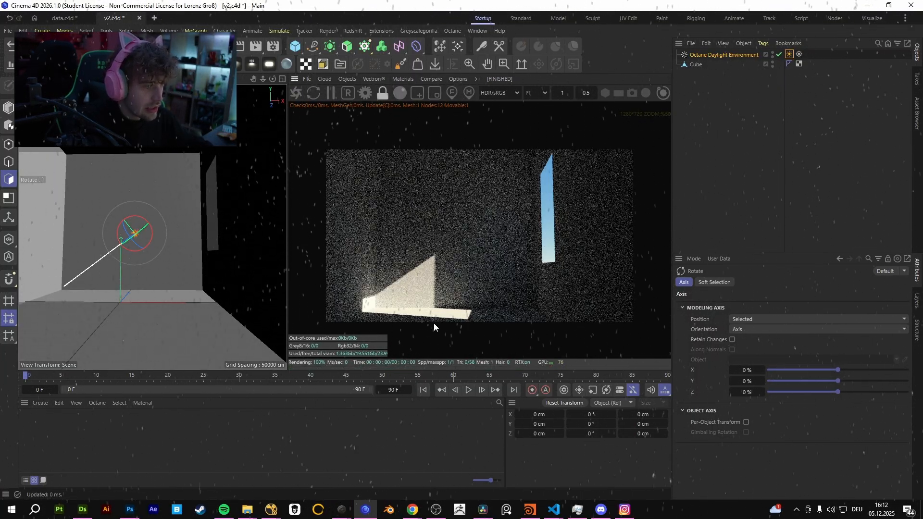
# Store the noisy one-sample render as a comparison buffer and move the A/B divider across the room.
pyautogui.click(431, 78)
pyautogui.click(460, 92)
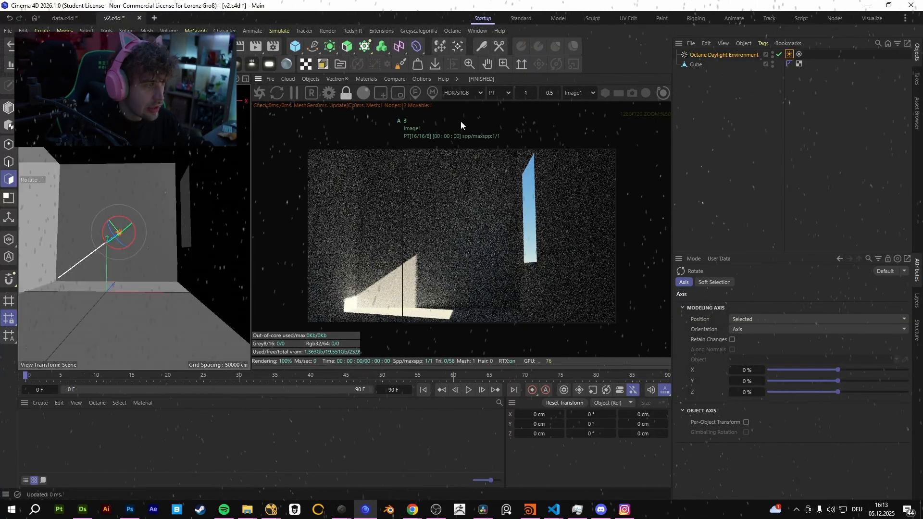
pyautogui.moveTo(403, 170); pyautogui.dragTo(453, 171)
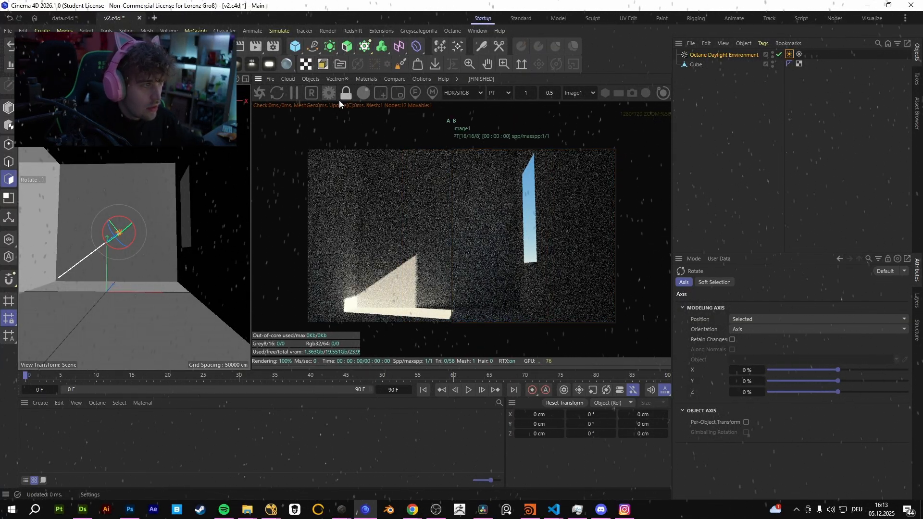
# Enable Neural radiance cache in the path tracing kernel and compare the new render with the stored noisy one.
pyautogui.click(329, 93)
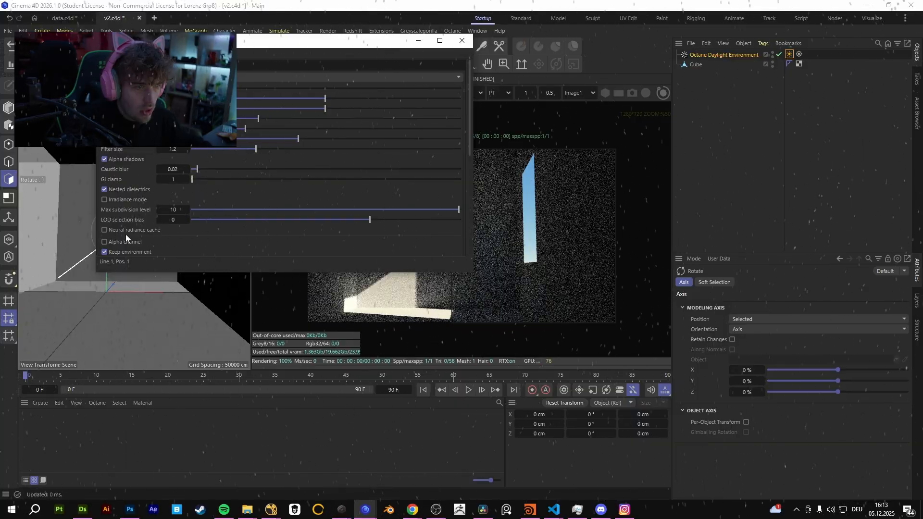
pyautogui.click(131, 230)
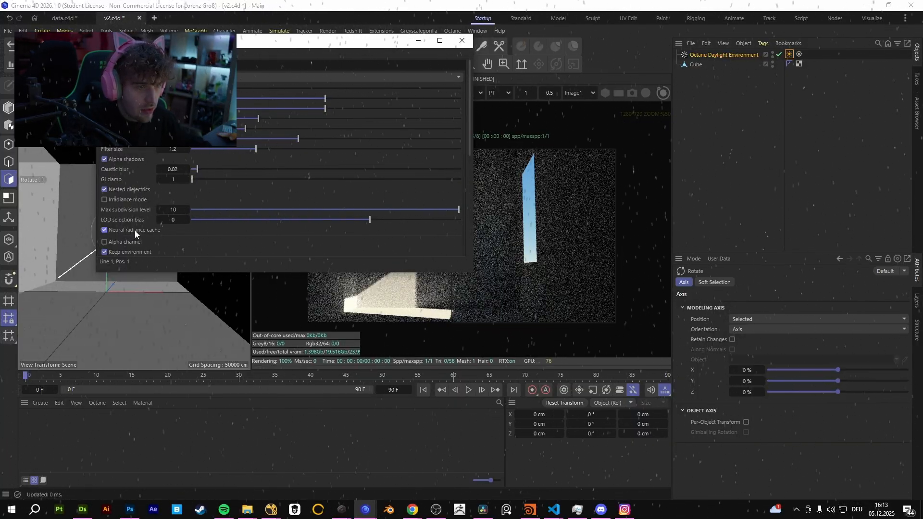
pyautogui.click(461, 40)
pyautogui.moveTo(448, 203); pyautogui.dragTo(485, 168)
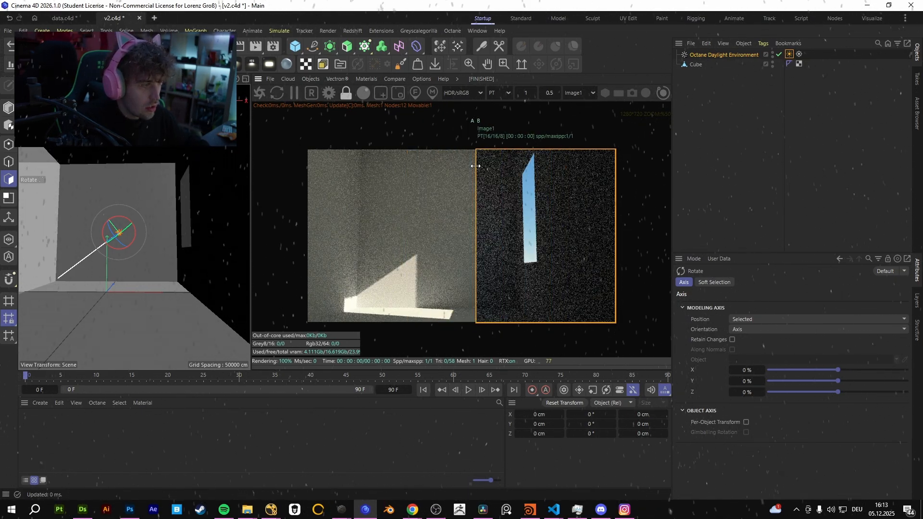
# Store the Neural radiance cache render as a second comparison buffer and move the A/B divider across it.
pyautogui.click(394, 79)
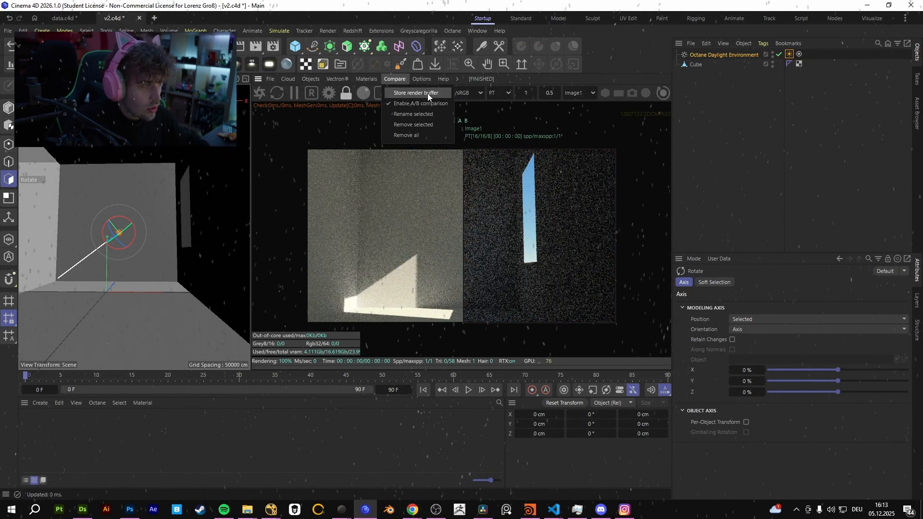
pyautogui.click(428, 93)
pyautogui.moveTo(465, 189); pyautogui.dragTo(427, 187)
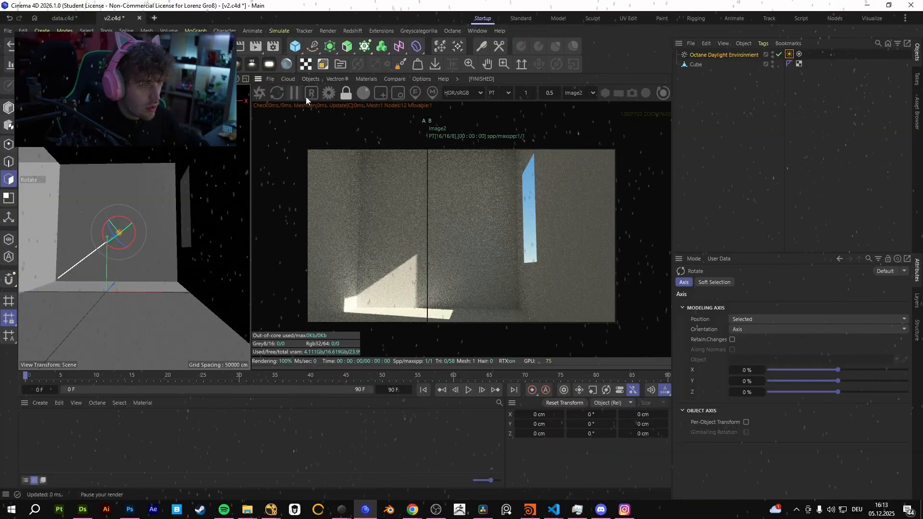
# Turn off Neural radiance cache, set Max. samples to 100 and compare with the stored cached render.
pyautogui.click(329, 94)
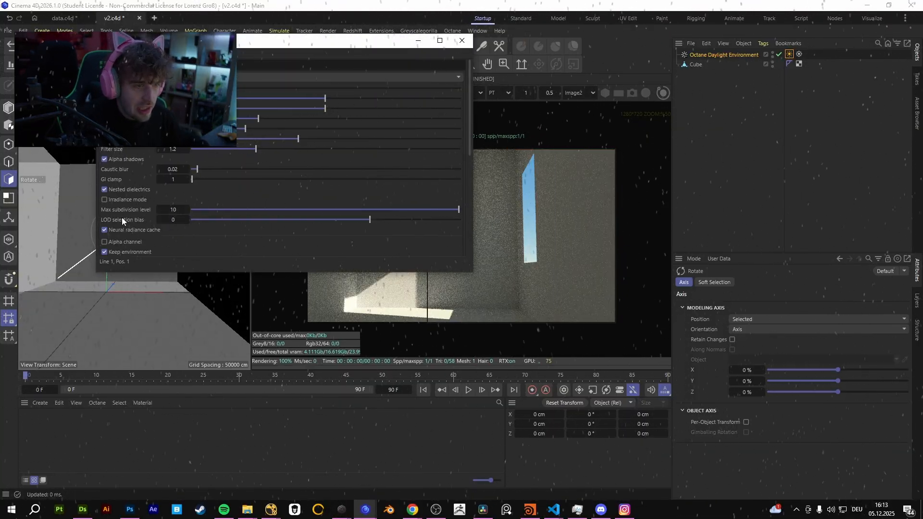
pyautogui.click(131, 230)
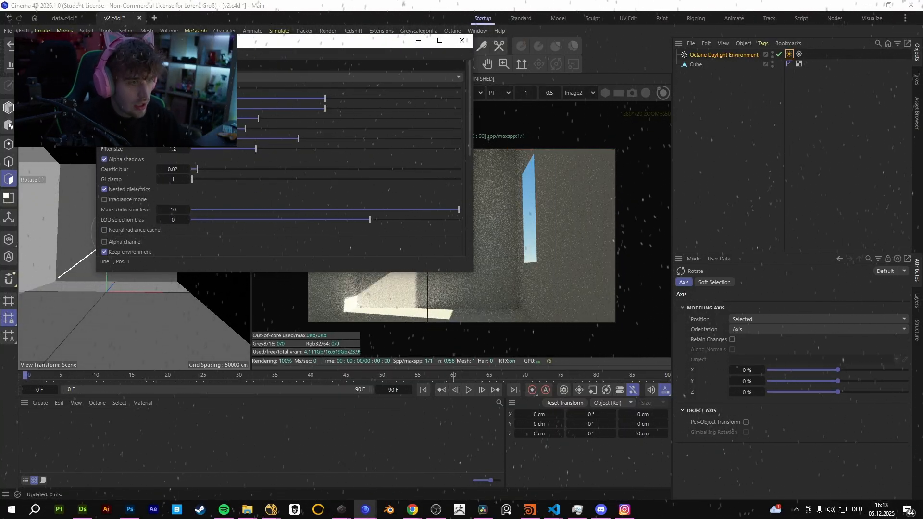
pyautogui.click(461, 41)
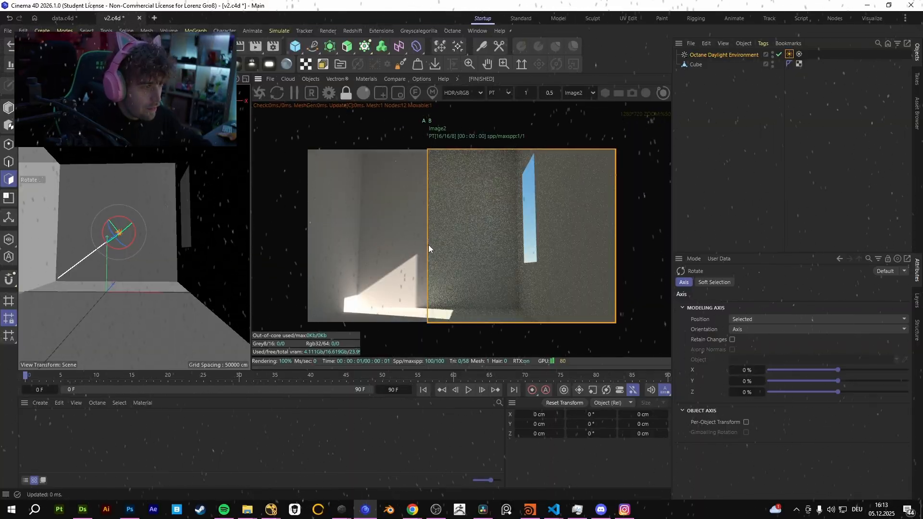
pyautogui.moveTo(428, 244); pyautogui.dragTo(456, 163)
# Set Max. samples to 1 with Neural radiance cache enabled and compare against the stored cached render.
pyautogui.click(314, 94)
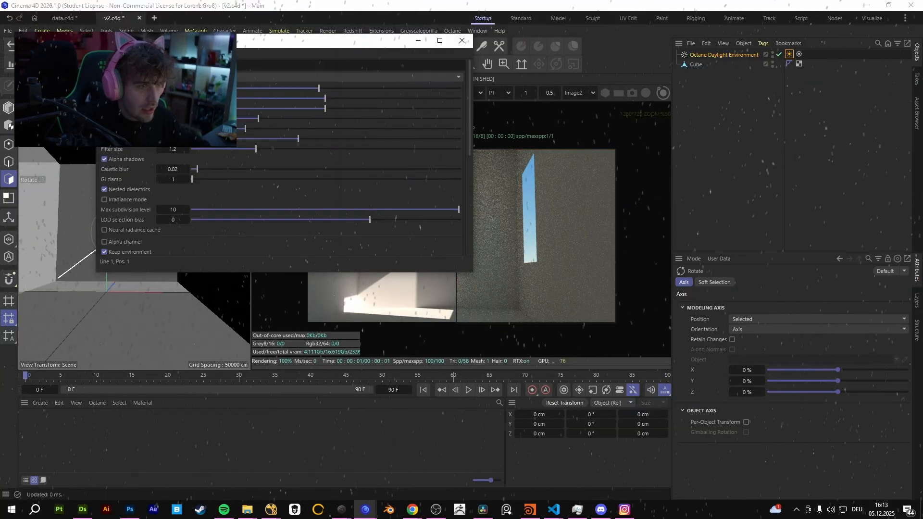
pyautogui.click(462, 40)
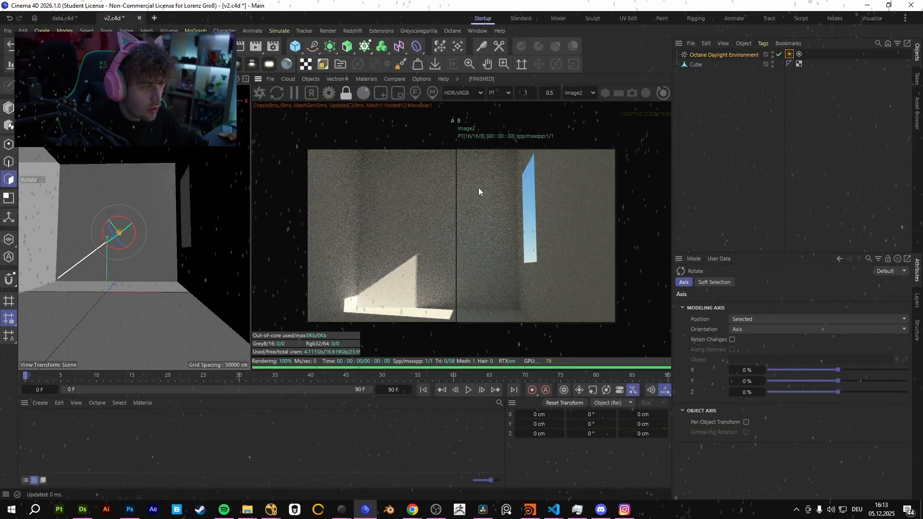
pyautogui.moveTo(457, 211); pyautogui.dragTo(478, 180)
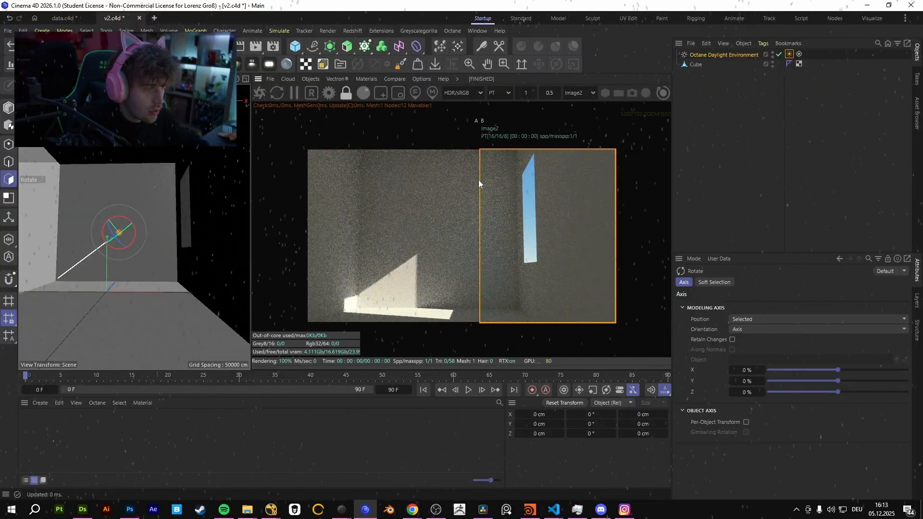
# Restart the one-sample render without Neural radiance cache for comparison, and set Max. samples to 100.
pyautogui.click(259, 93)
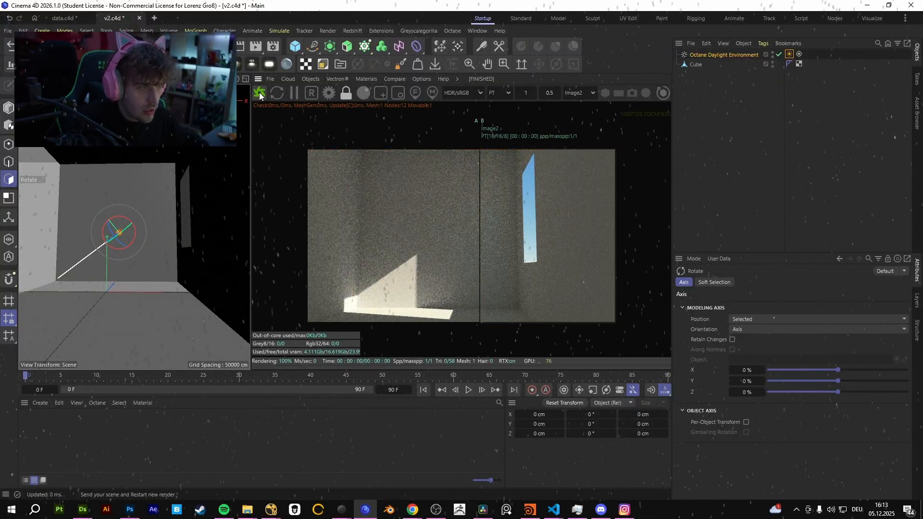
pyautogui.moveTo(479, 175); pyautogui.dragTo(455, 171)
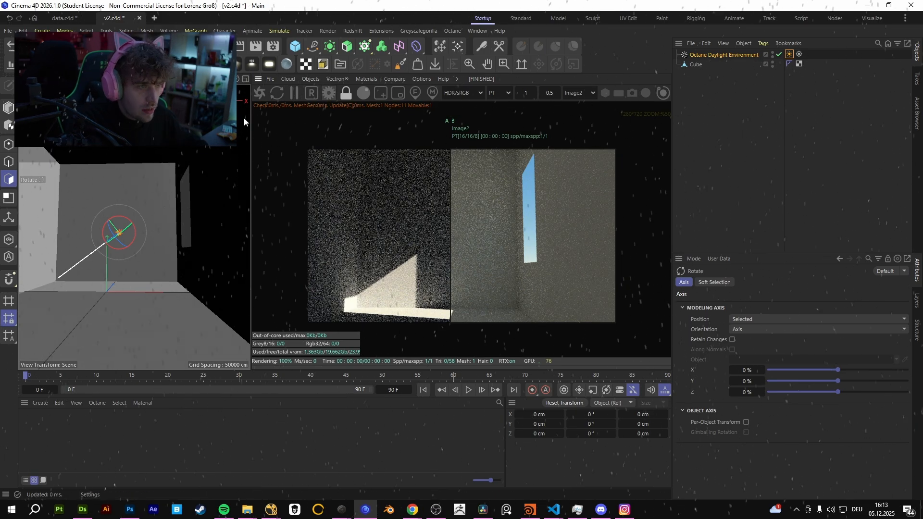
pyautogui.click(329, 93)
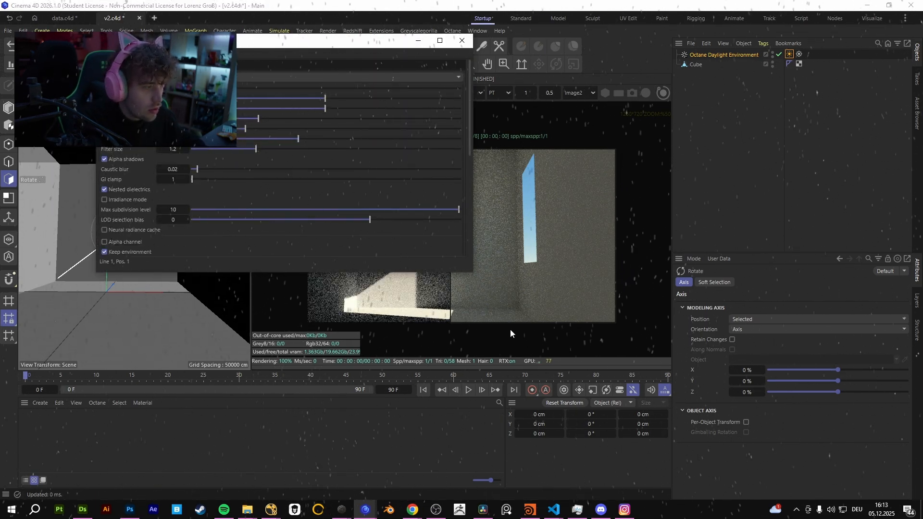
pyautogui.doubleClick(172, 88)
pyautogui.write('100')
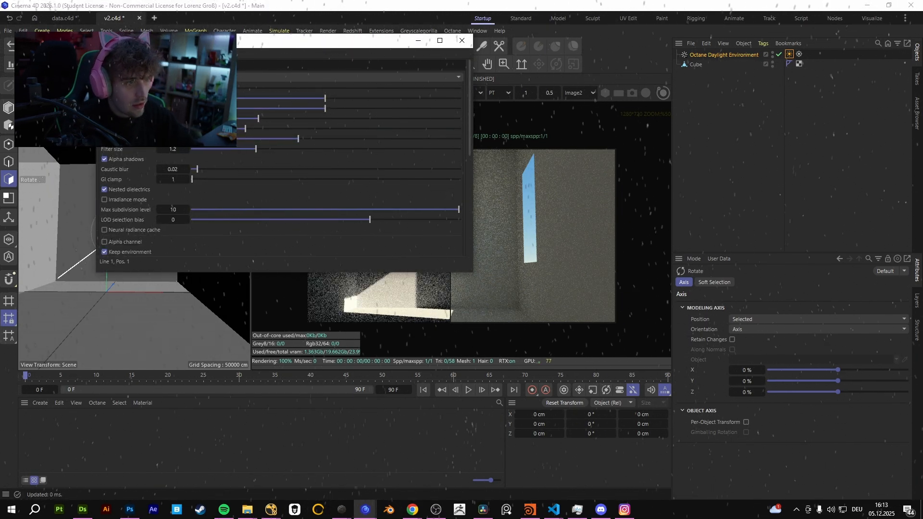
pyautogui.press('Return')
pyautogui.click(462, 40)
# Sweep the A/B divider to compare the uncached 100-sample render with the stored one-sample cached render.
pyautogui.moveTo(451, 198); pyautogui.dragTo(696, 202)
pyautogui.moveTo(616, 200); pyautogui.dragTo(496, 202)
pyautogui.moveTo(498, 248); pyautogui.dragTo(461, 221)
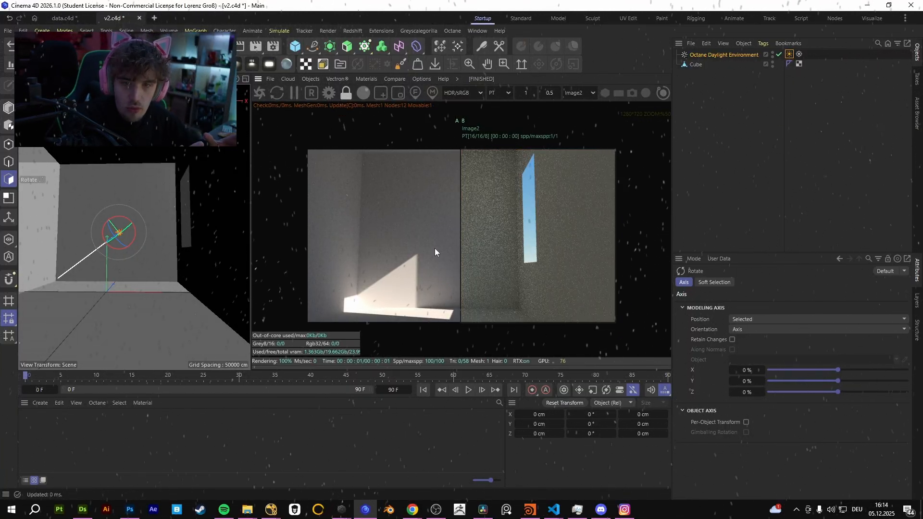
pyautogui.moveTo(461, 224); pyautogui.dragTo(431, 224)
# Enable Neural radiance cache for the 100-sample render and close the kernel settings.
pyautogui.click(329, 93)
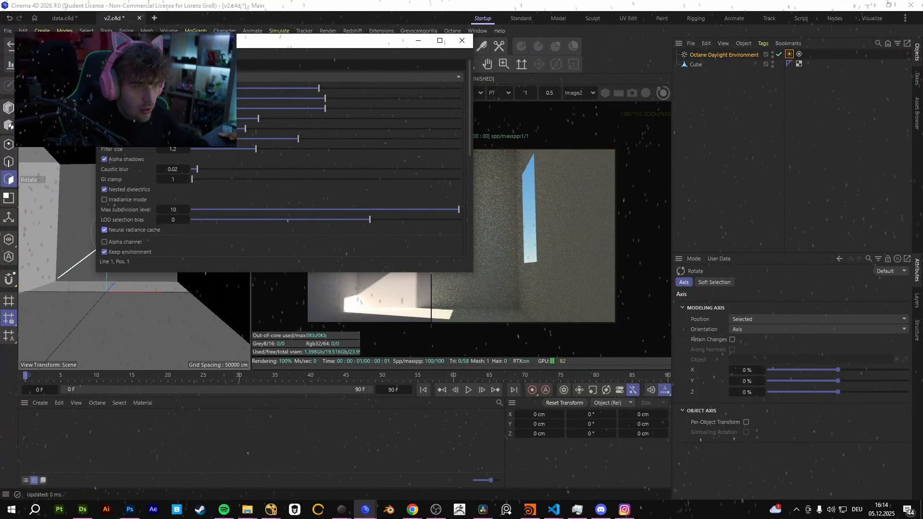
pyautogui.click(454, 43)
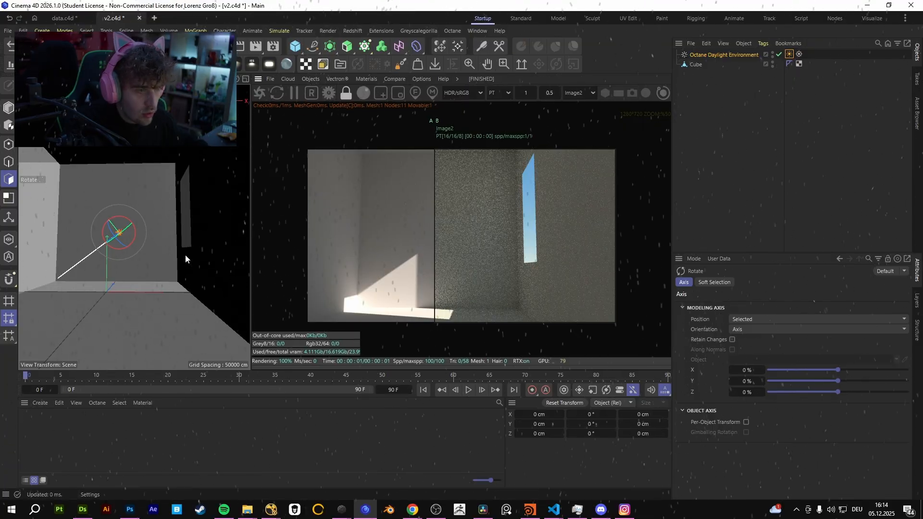
pyautogui.click(454, 43)
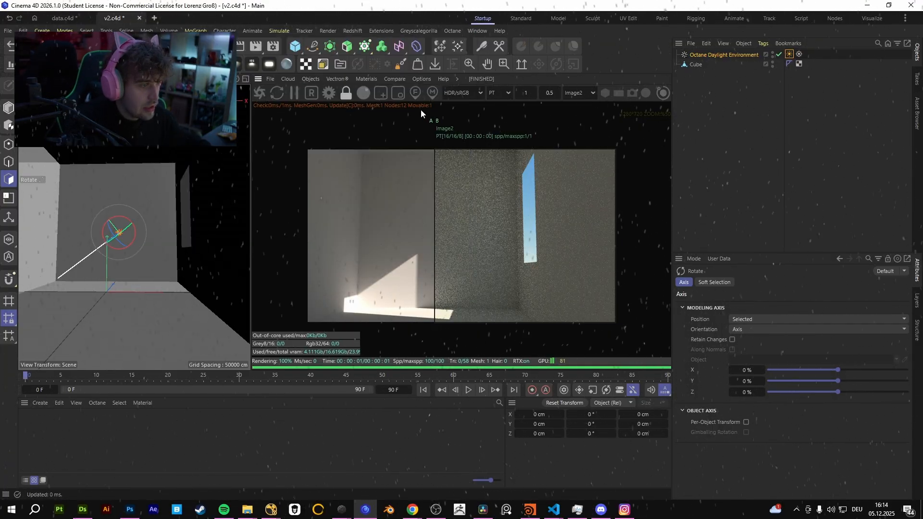
# Set Max. samples to 1 without Neural radiance cache, restart the render and compare it with the stored cached render.
pyautogui.click(329, 94)
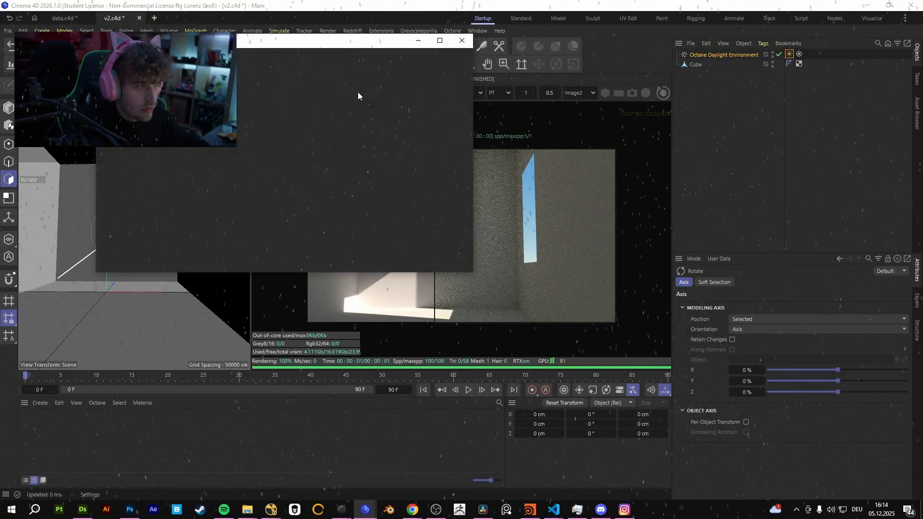
pyautogui.click(463, 42)
pyautogui.click(260, 96)
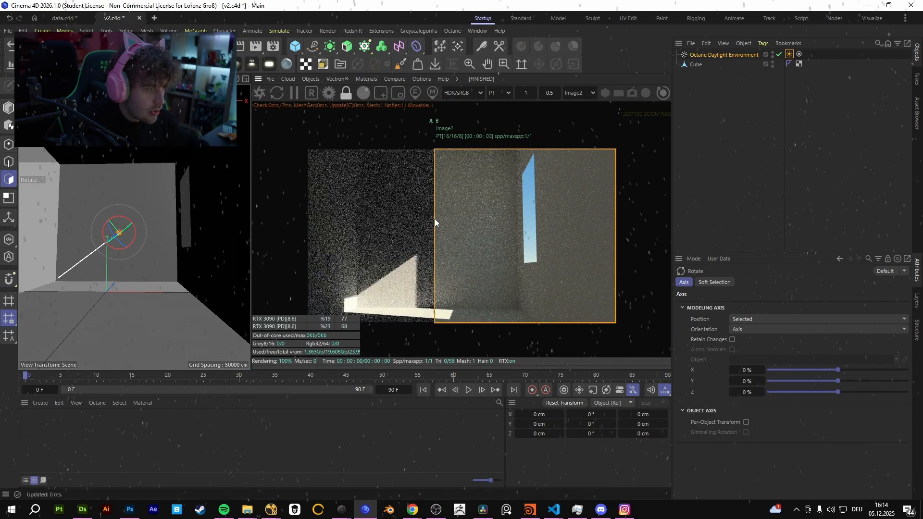
pyautogui.moveTo(434, 219); pyautogui.dragTo(409, 205)
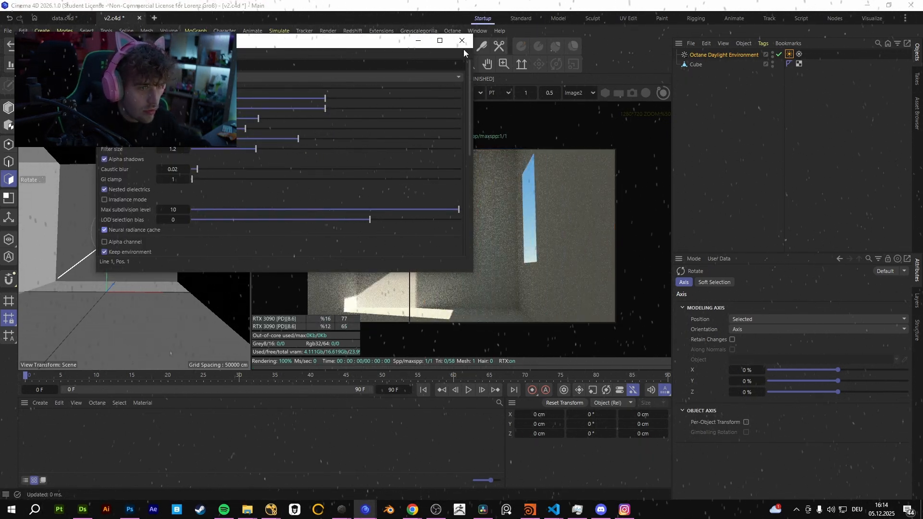
# Turn on Neural radiance cache for the one-sample render, review the kernel settings and compare both images.
pyautogui.click(462, 41)
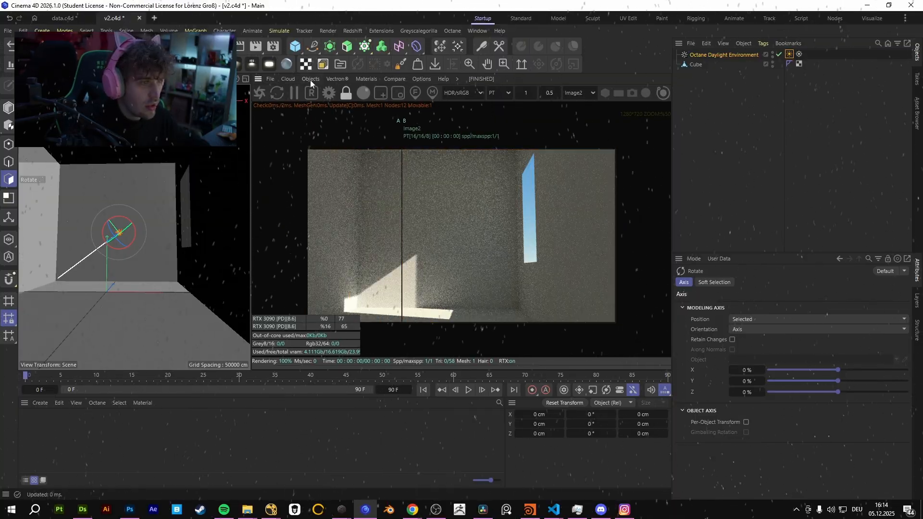
pyautogui.click(330, 94)
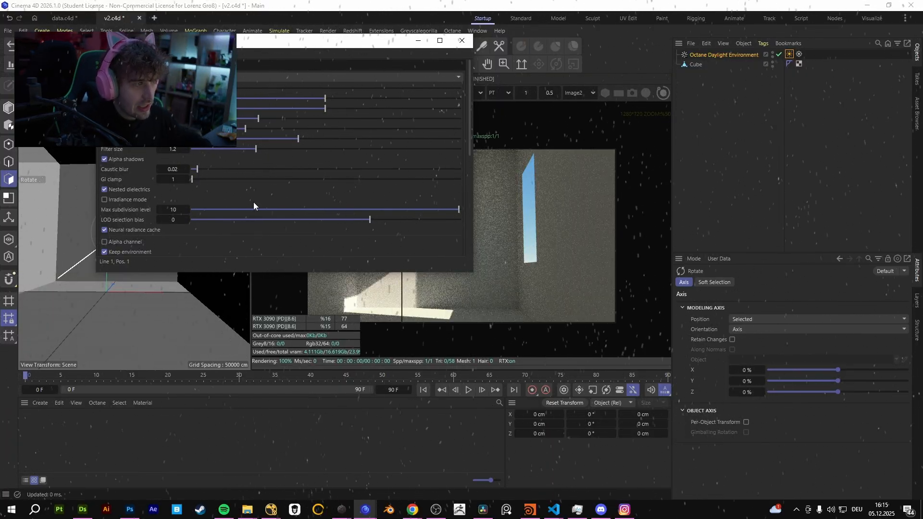
pyautogui.click(462, 40)
pyautogui.moveTo(408, 218); pyautogui.dragTo(444, 211)
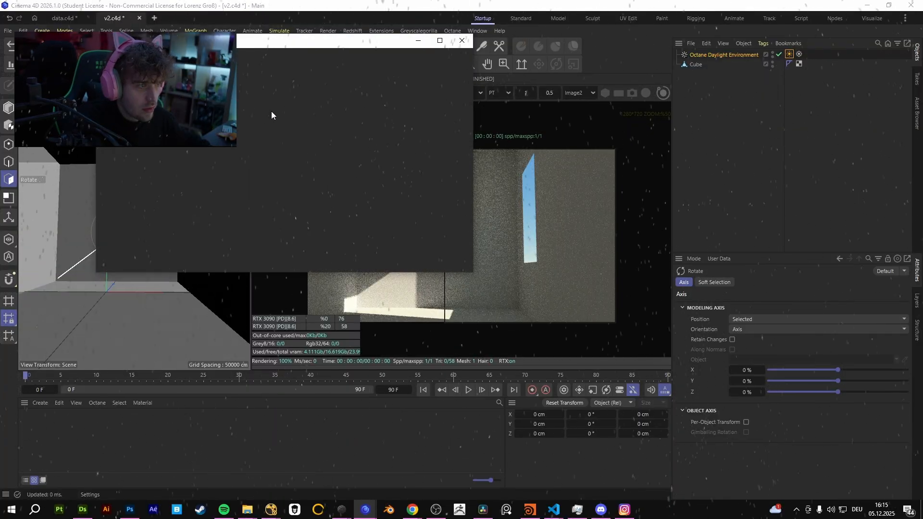
# Re-enable Neural radiance cache and move the A/B divider to check the result against the stored render.
pyautogui.click(129, 230)
pyautogui.click(462, 41)
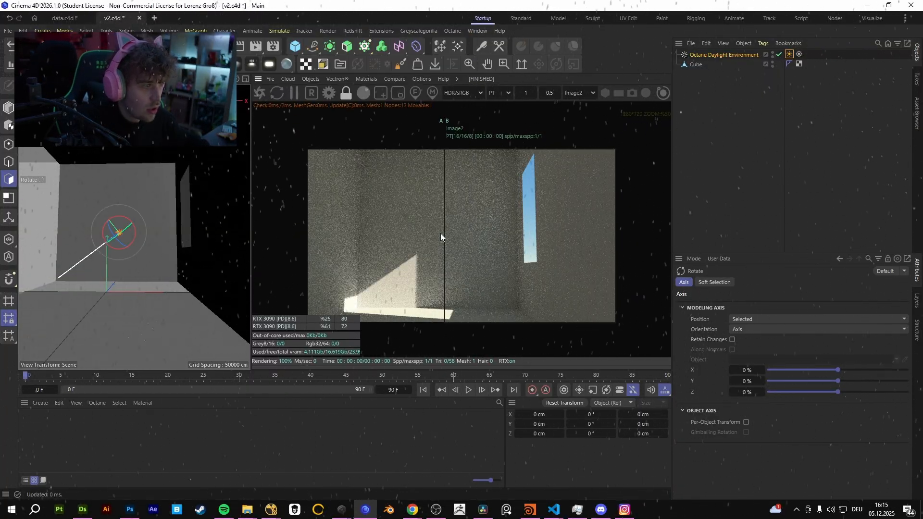
pyautogui.moveTo(444, 233); pyautogui.dragTo(459, 192)
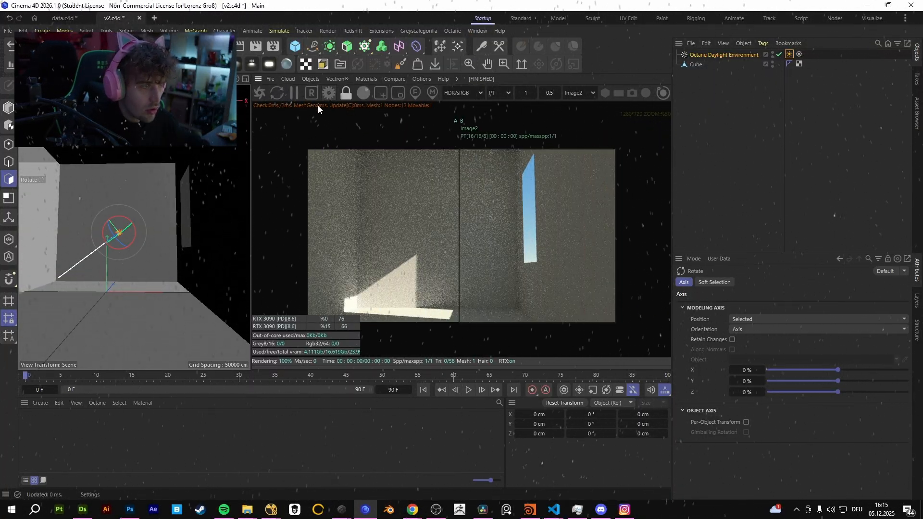
# Check the kernel settings of the one-sample render, close them and sweep the A/B divider across the image to compare both renders.
pyautogui.click(329, 93)
pyautogui.click(463, 40)
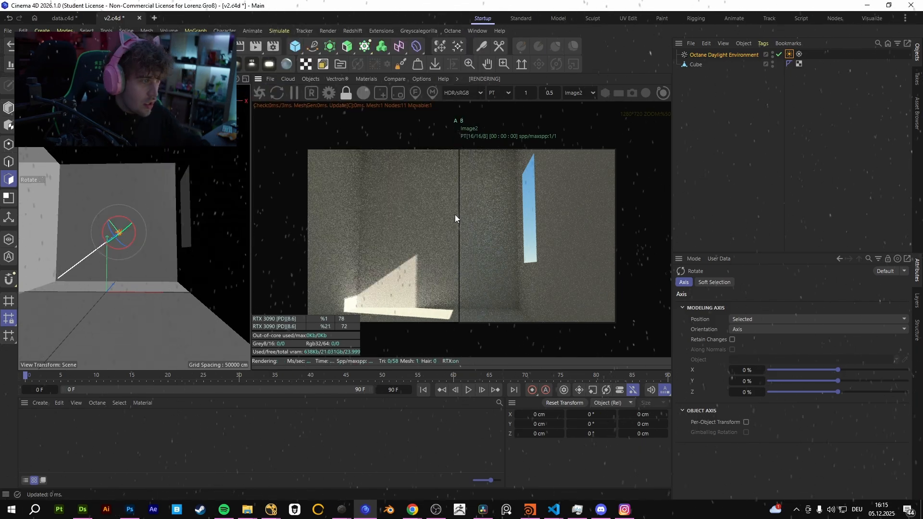
pyautogui.moveTo(456, 217); pyautogui.dragTo(310, 212)
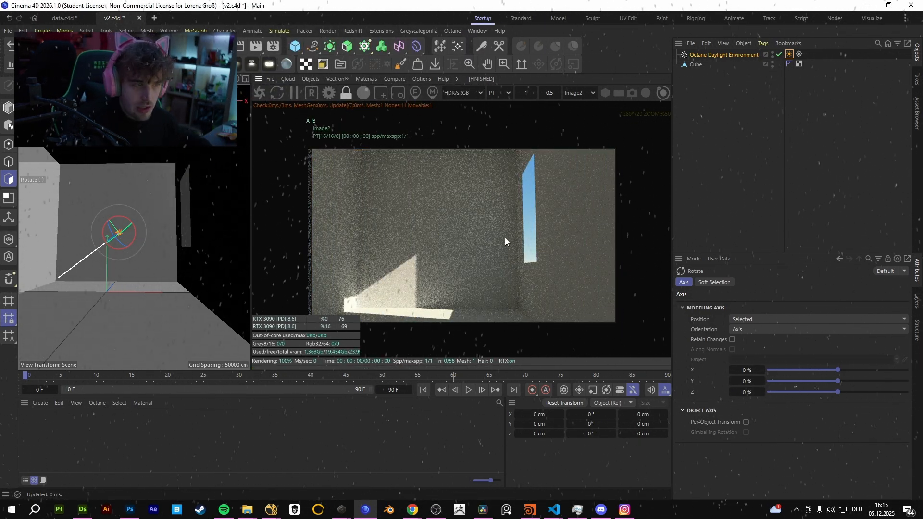
pyautogui.moveTo(311, 252); pyautogui.dragTo(478, 249)
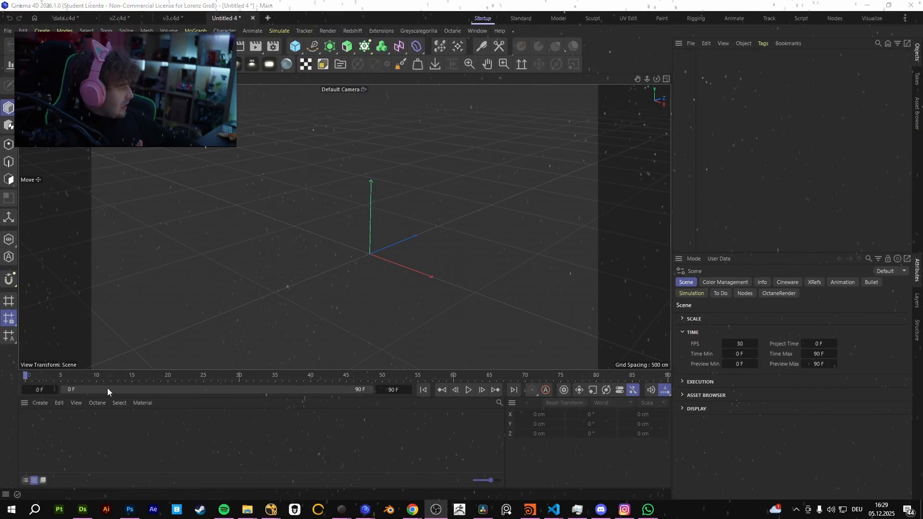
# Open the Octane Live Viewer in the empty scene and create an Octane OpenPBR Material.
pyautogui.click(457, 31)
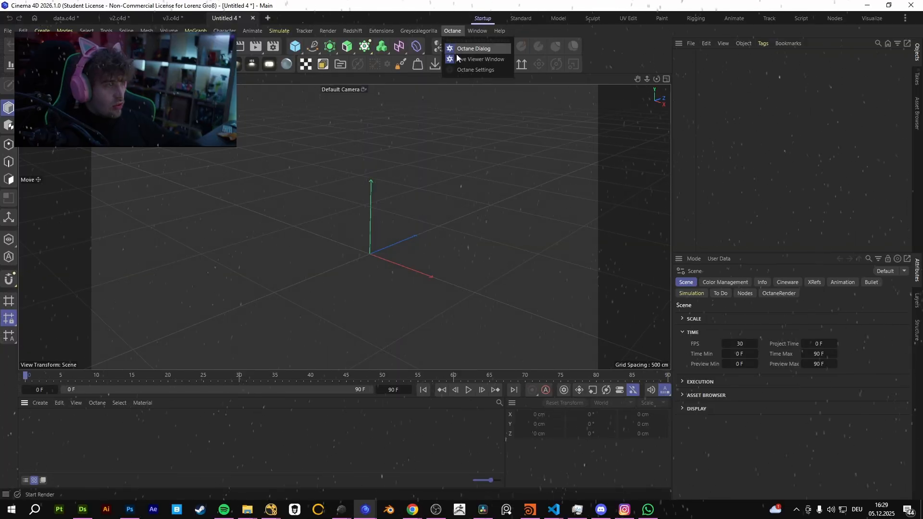
pyautogui.click(473, 50)
pyautogui.moveTo(322, 131); pyautogui.dragTo(366, 93)
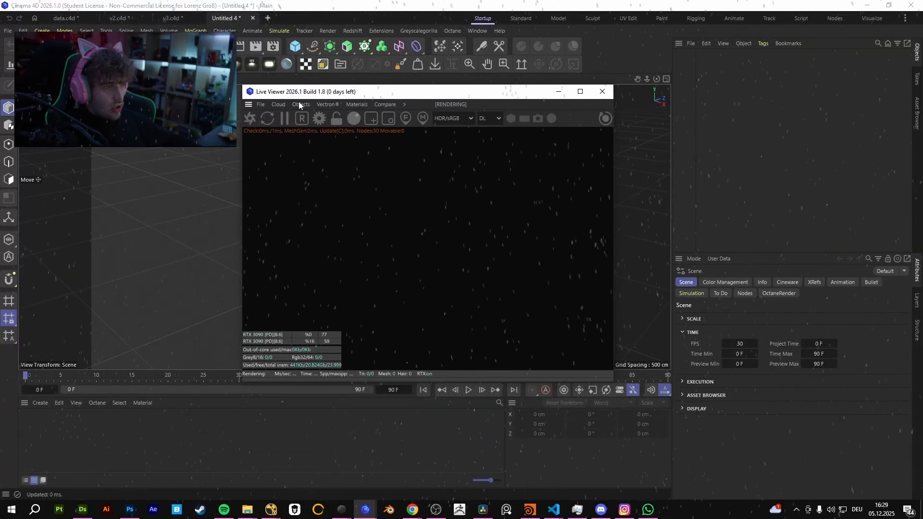
pyautogui.click(301, 105)
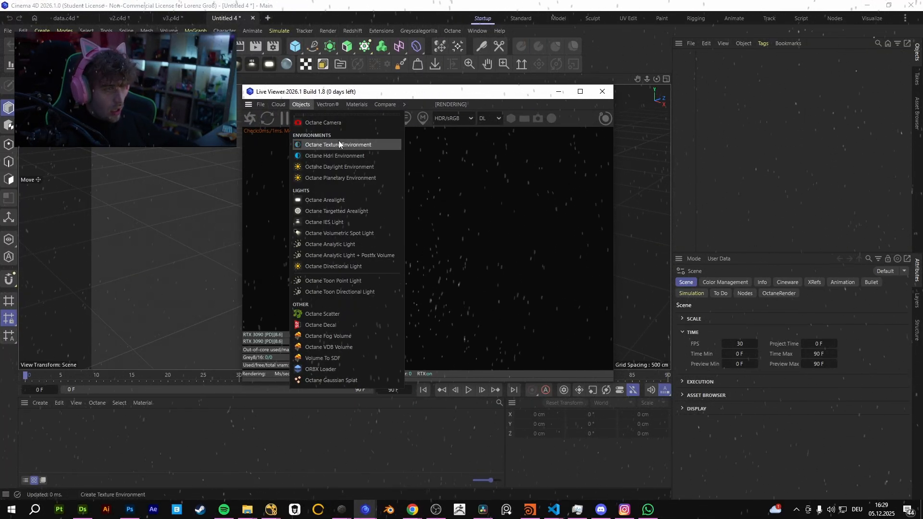
pyautogui.click(356, 104)
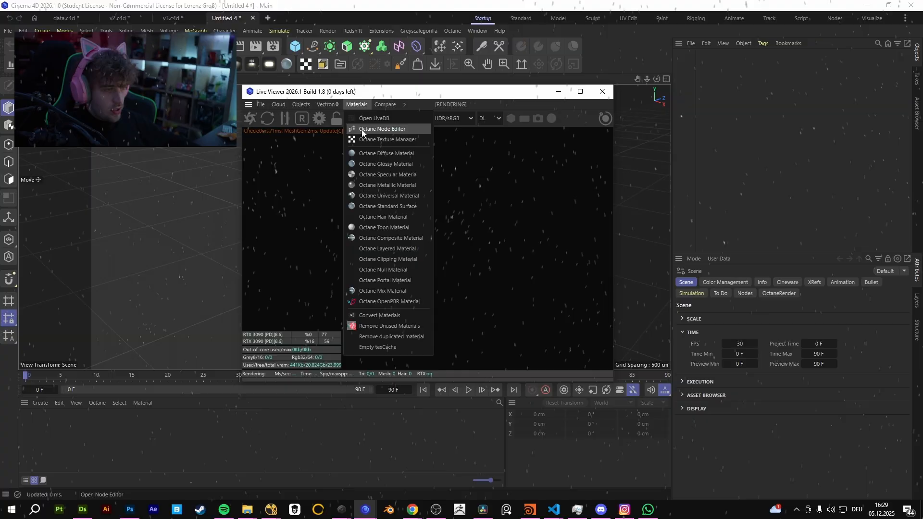
pyautogui.click(407, 303)
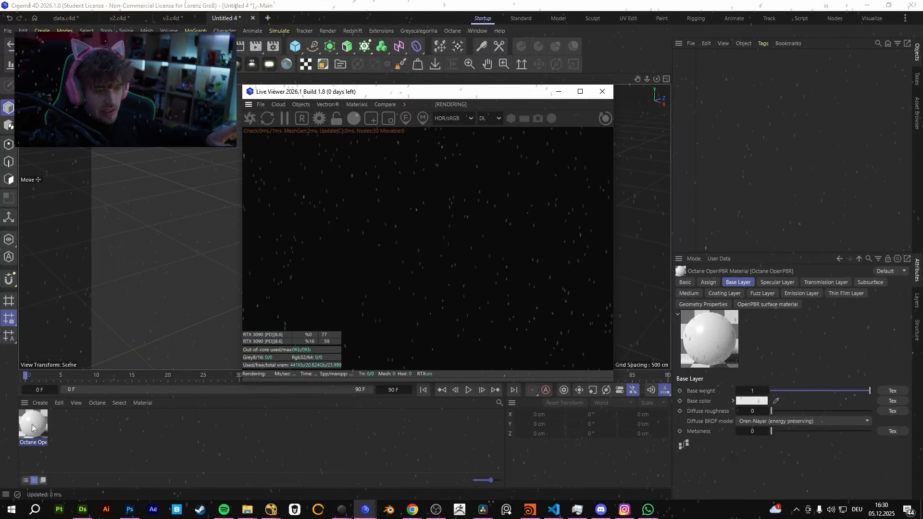
# Open the new OpenPBR material in the Octane Node Editor and expand its Fuzz Layer group.
pyautogui.doubleClick(31, 424)
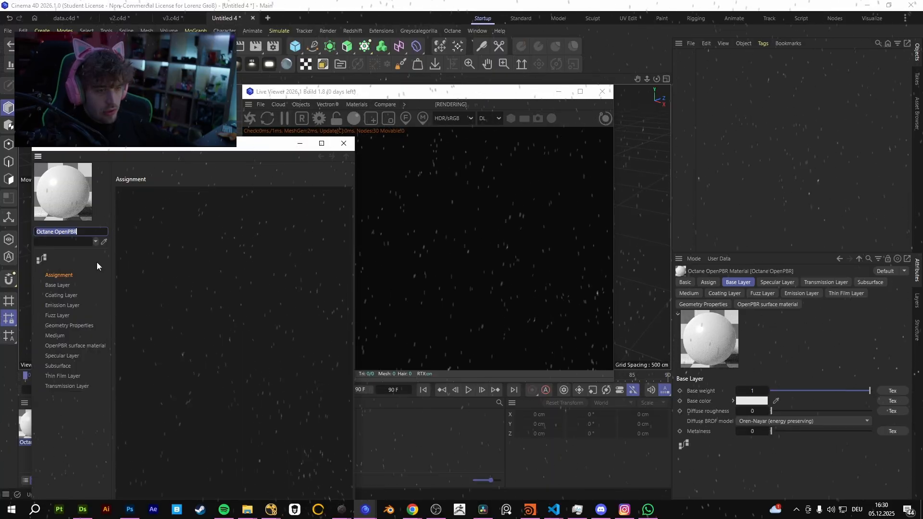
pyautogui.click(40, 259)
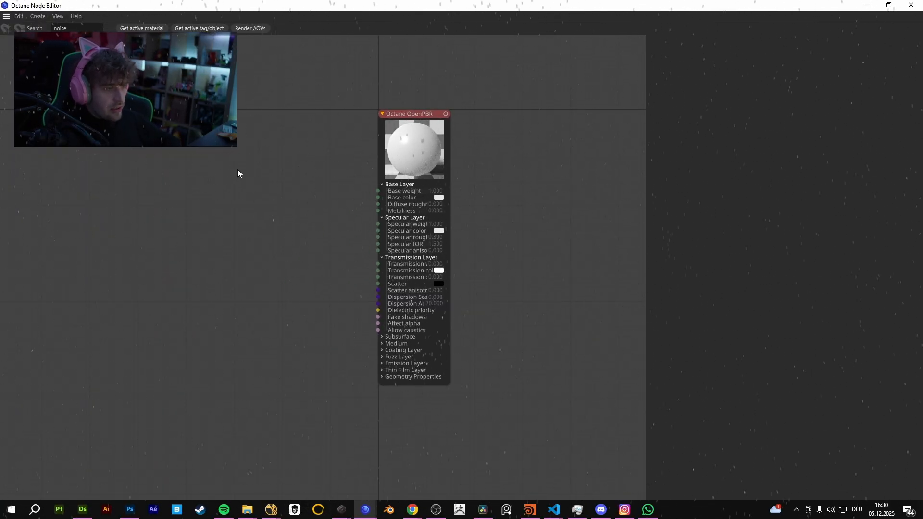
pyautogui.click(383, 359)
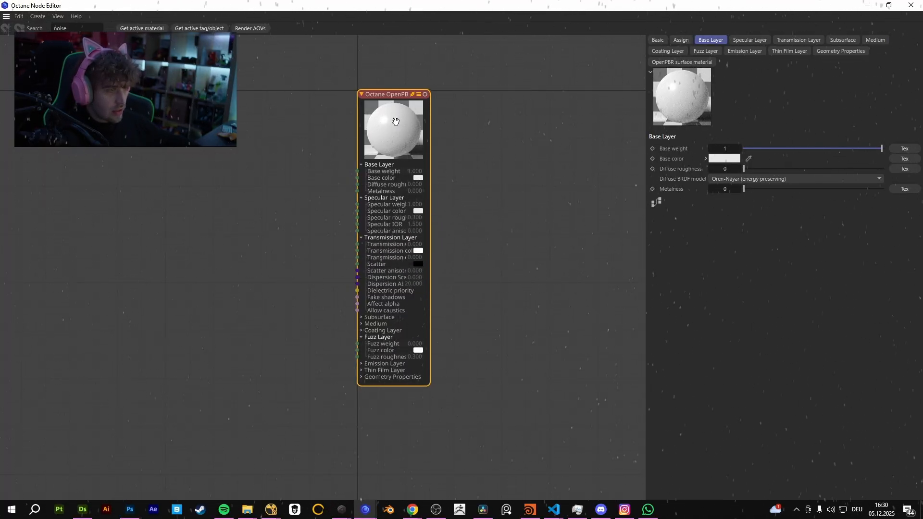
# Examine the Transmission, Medium, Fuzz and Coating Layer parameters, including the coating bump texture options, and close the separate material editor.
pyautogui.click(789, 42)
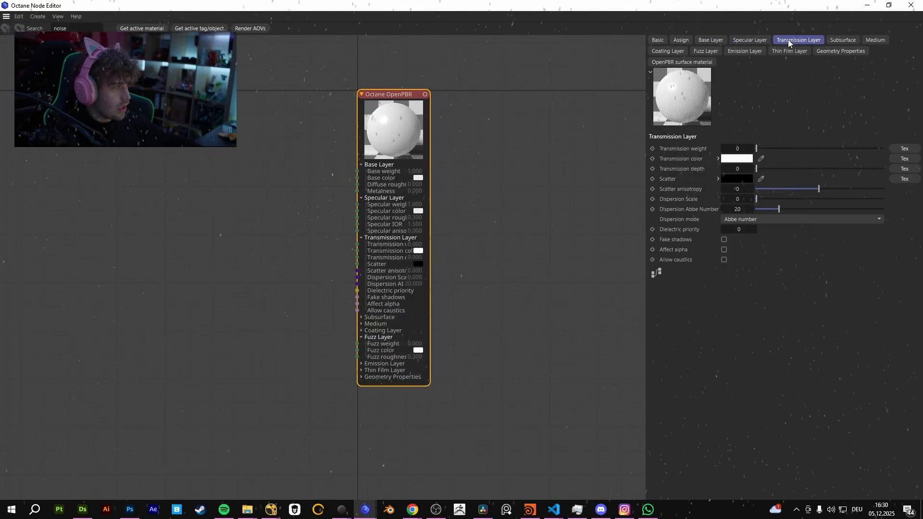
pyautogui.click(875, 40)
pyautogui.click(705, 51)
pyautogui.click(666, 52)
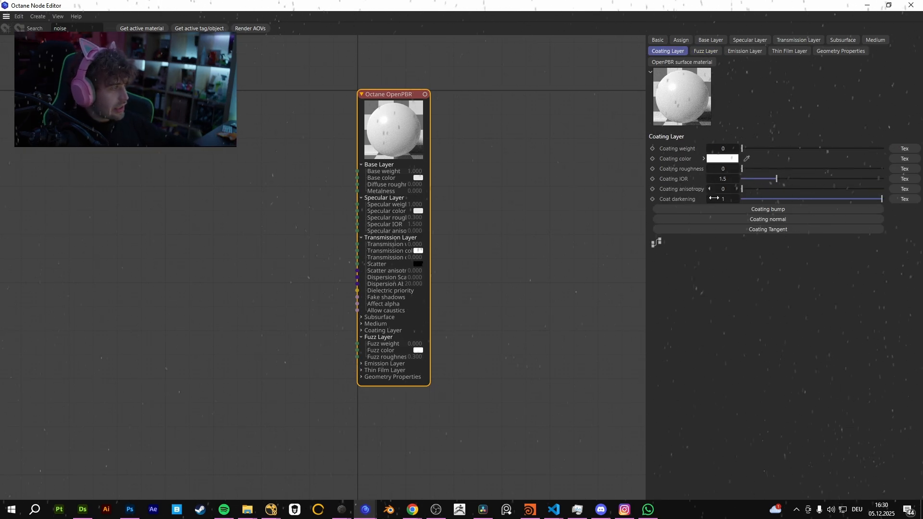
pyautogui.click(790, 210)
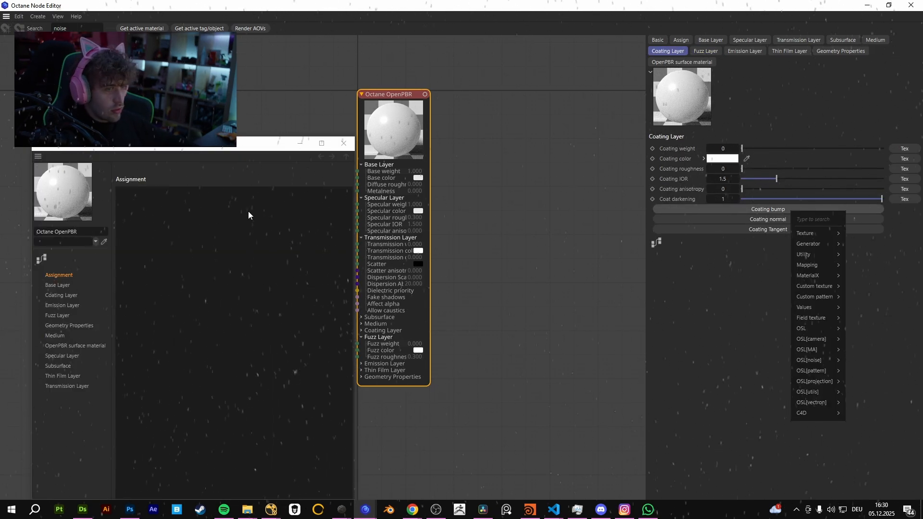
pyautogui.click(344, 143)
pyautogui.click(344, 144)
# Examine the OpenPBR material's Specular, Transmission, Medium, Geometry Properties, Thin Film and Subsurface parameters.
pyautogui.click(760, 42)
pyautogui.click(813, 42)
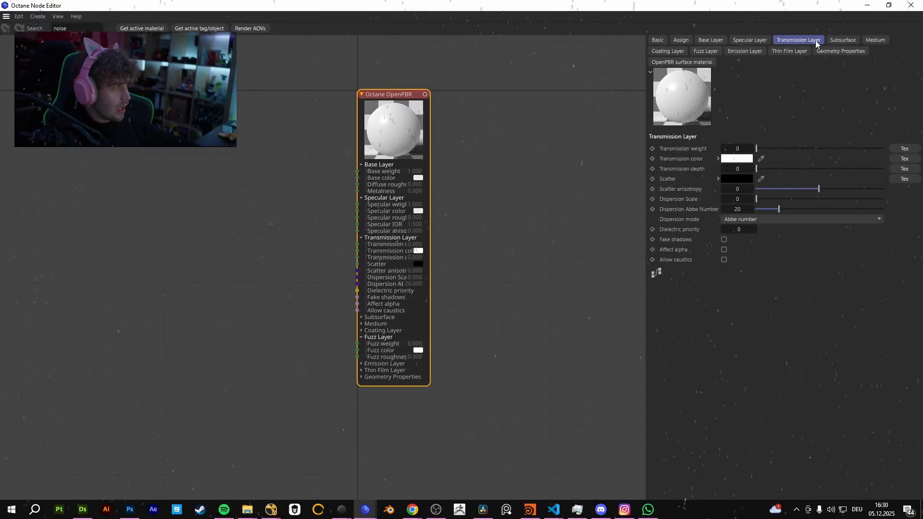
pyautogui.click(876, 40)
pyautogui.click(841, 51)
pyautogui.click(790, 51)
pyautogui.click(841, 51)
pyautogui.click(875, 39)
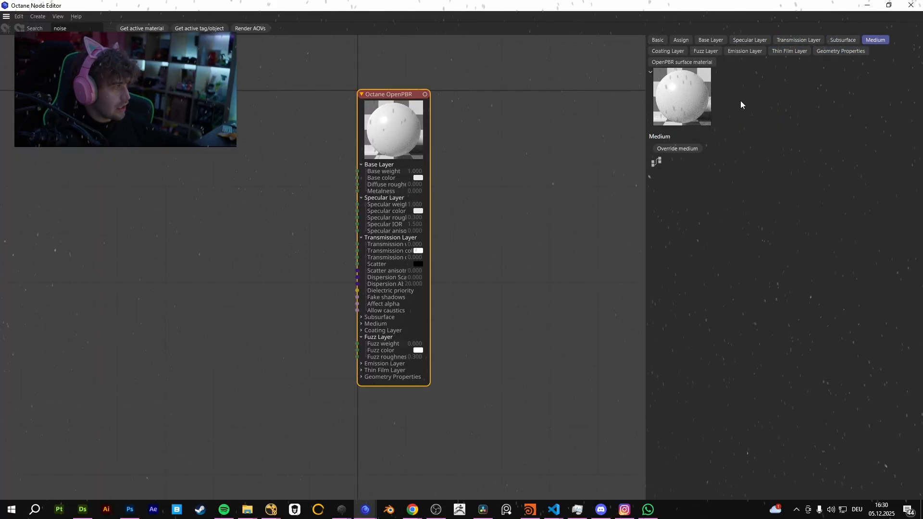
pyautogui.click(843, 40)
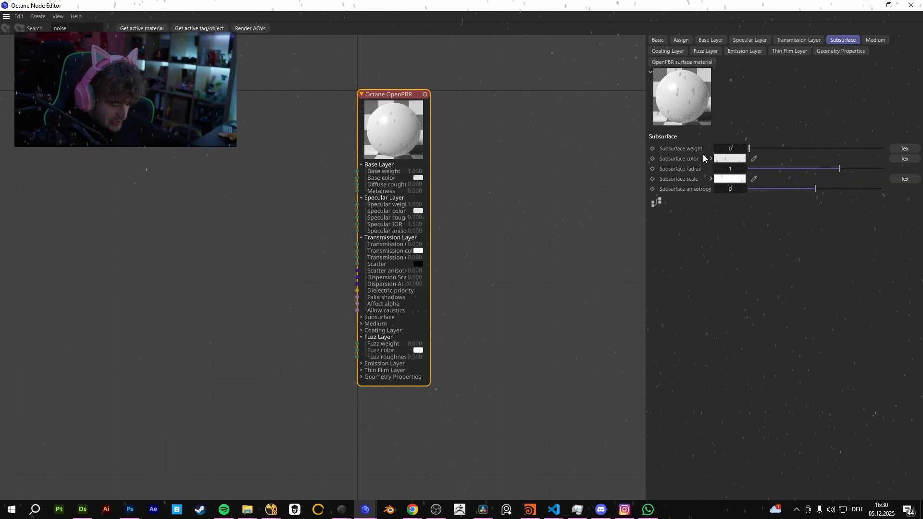
# Inspect the inputs in the OpenPBR node's Subsurface and Medium groups.
pyautogui.moveTo(484, 274); pyautogui.dragTo(476, 261, button='middle')
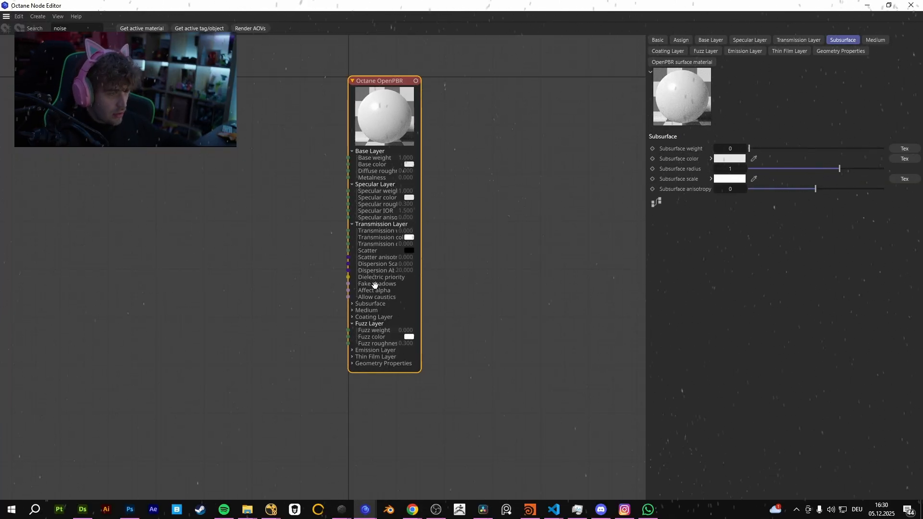
pyautogui.click(353, 303)
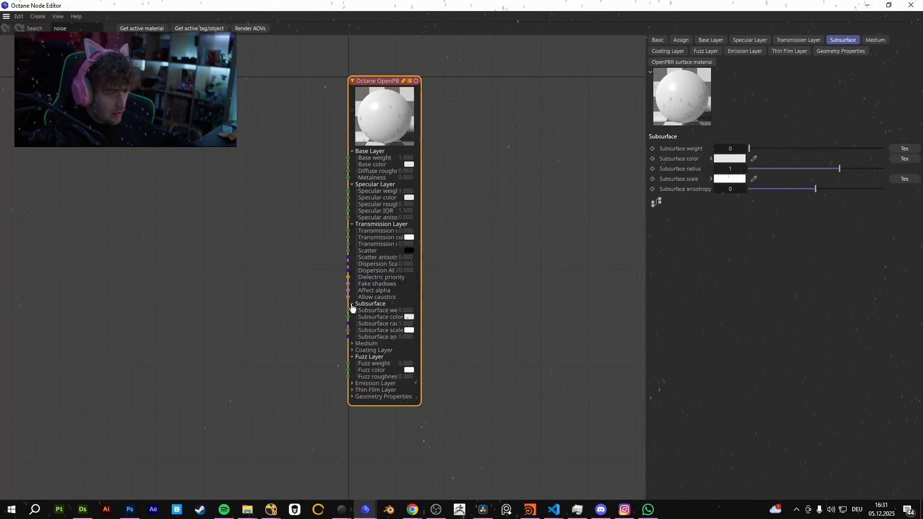
pyautogui.click(352, 304)
pyautogui.click(353, 310)
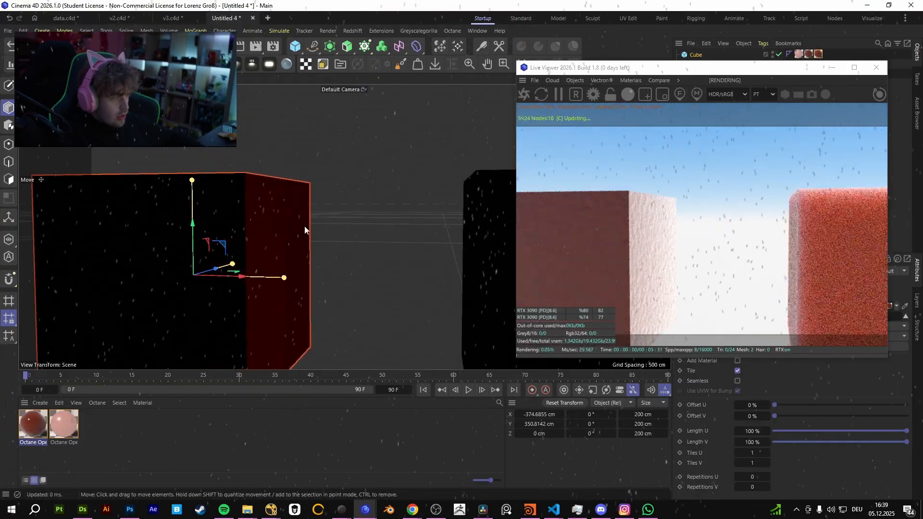
# Frame the light red cube and open its OpenPBR material at the Subsurface settings beside the Live Viewer.
pyautogui.scroll(-3, 295, 228)
pyautogui.click(336, 224)
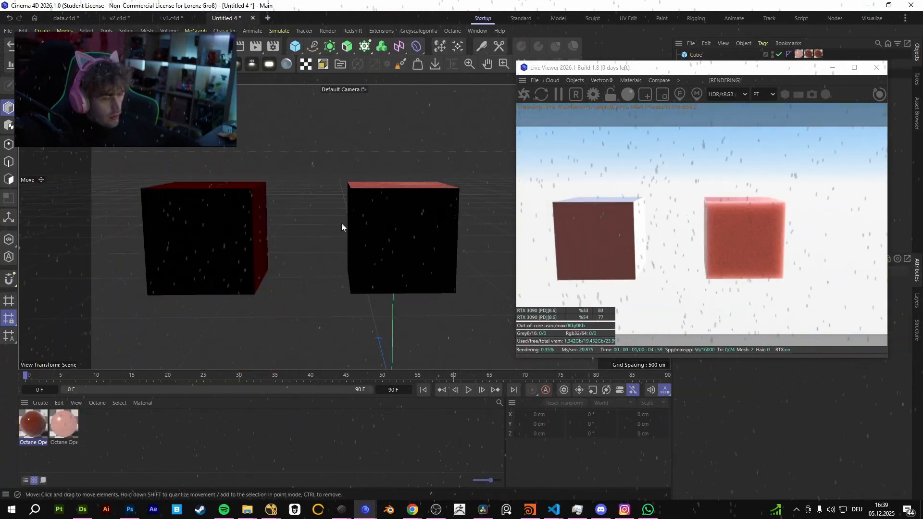
pyautogui.moveTo(341, 223)
pyautogui.keyDown('alt'); pyautogui.mouseDown()
pyautogui.moveTo(356, 230)
pyautogui.moveTo(336, 220)
pyautogui.moveTo(380, 195)
pyautogui.moveTo(396, 221)
pyautogui.moveTo(359, 224)
pyautogui.moveTo(336, 212)
pyautogui.moveTo(338, 227)
pyautogui.mouseUp(); pyautogui.keyUp('alt')
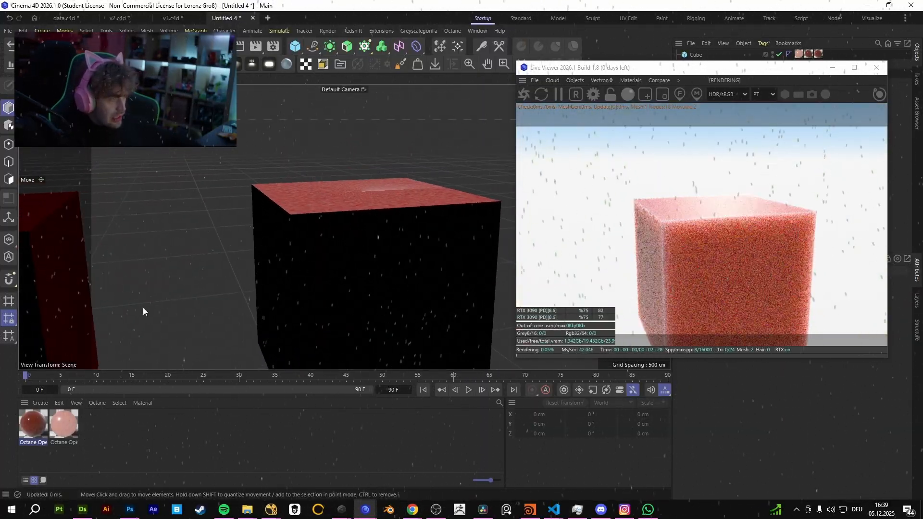
pyautogui.doubleClick(64, 423)
pyautogui.click(104, 325)
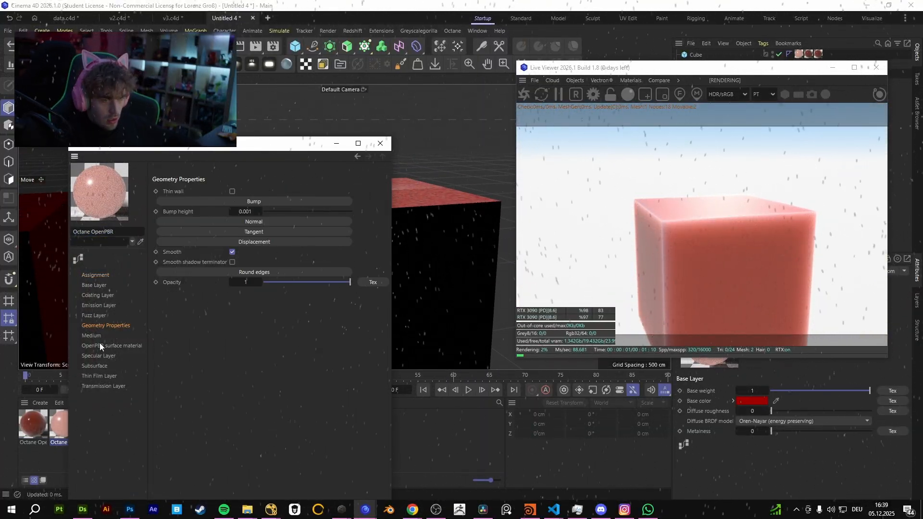
pyautogui.click(95, 366)
pyautogui.moveTo(289, 146); pyautogui.dragTo(558, 104)
pyautogui.keyDown('alt'); pyautogui.moveTo(225, 210); pyautogui.dragTo(57, 233, button='middle'); pyautogui.keyUp('alt')
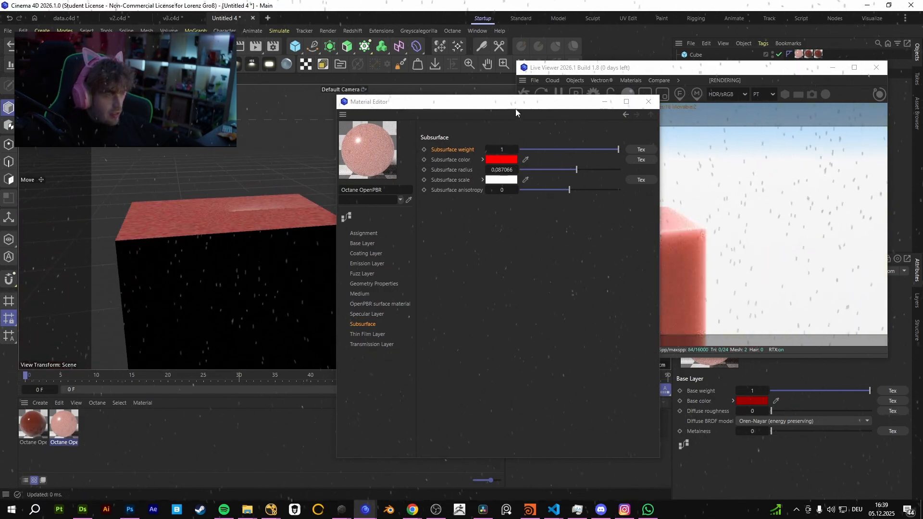
pyautogui.moveTo(516, 112); pyautogui.dragTo(245, 114)
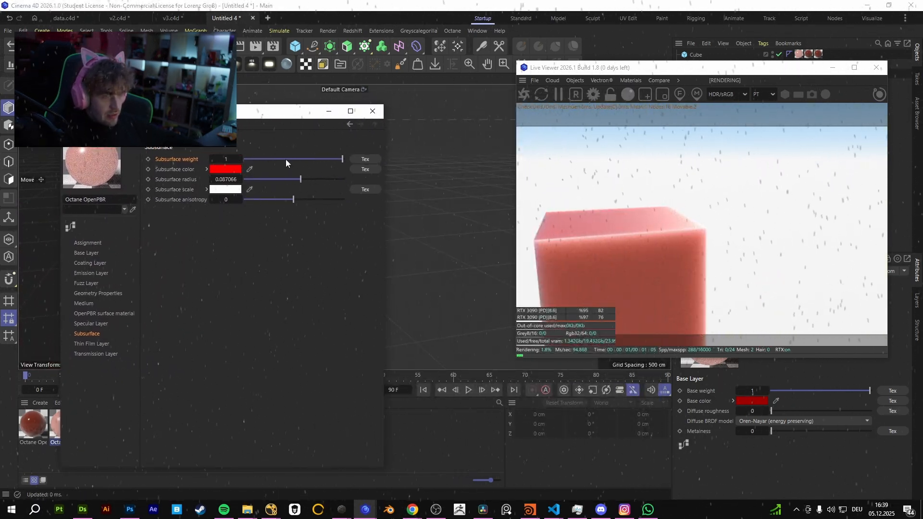
# Set the cube material's Subsurface weight to 1, its Subsurface color to pure red and its Subsurface radius to 0.009116.
pyautogui.moveTo(287, 159); pyautogui.dragTo(356, 160)
pyautogui.click(225, 170)
pyautogui.moveTo(154, 228)
pyautogui.mouseDown()
pyautogui.moveTo(131, 218)
pyautogui.moveTo(183, 234)
pyautogui.moveTo(196, 218)
pyautogui.mouseUp()
pyautogui.moveTo(176, 260)
pyautogui.mouseDown()
pyautogui.moveTo(196, 265)
pyautogui.moveTo(131, 249)
pyautogui.moveTo(196, 218)
pyautogui.mouseUp()
pyautogui.click(320, 181)
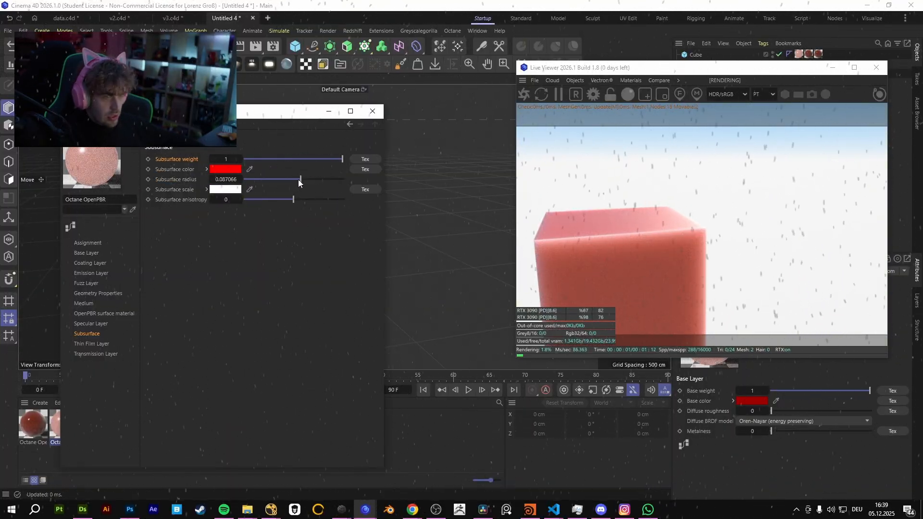
pyautogui.moveTo(298, 180); pyautogui.dragTo(290, 178)
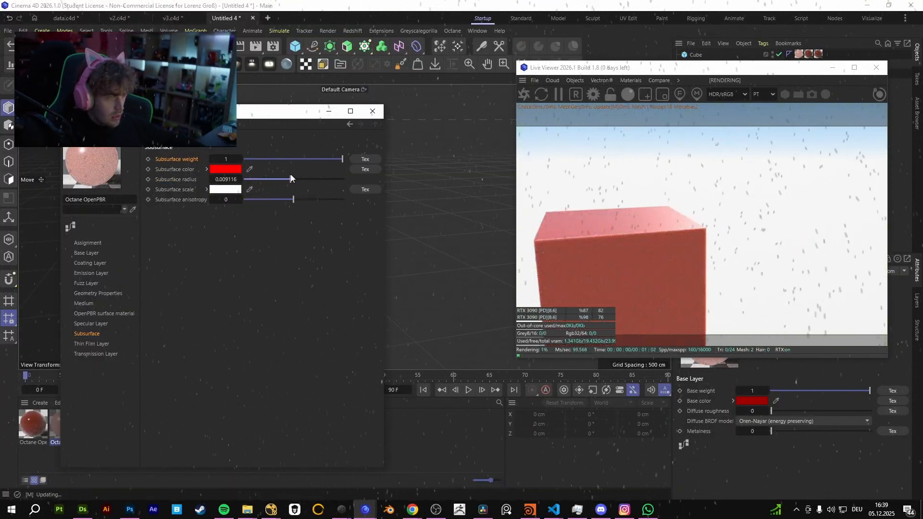
# Try white as the material's Base color, and settle on fully saturated bright red.
pyautogui.click(86, 253)
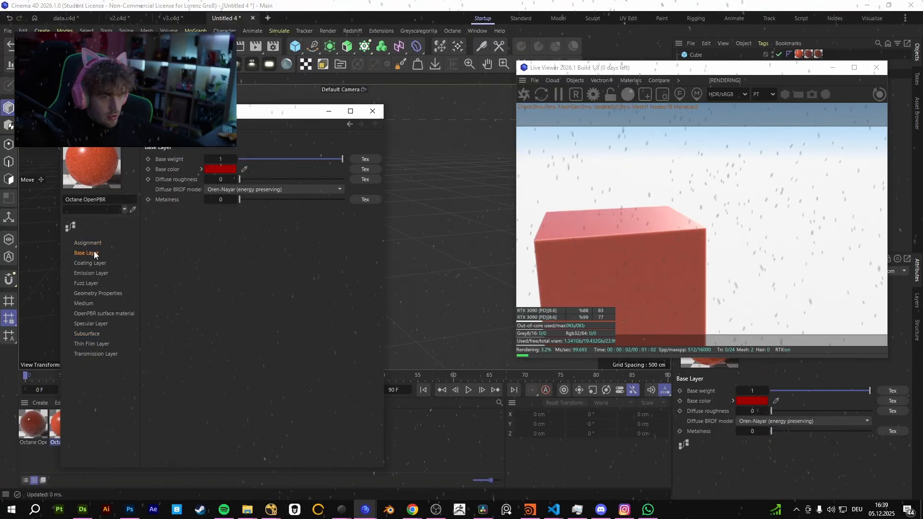
pyautogui.click(215, 169)
pyautogui.moveTo(179, 230); pyautogui.dragTo(126, 218)
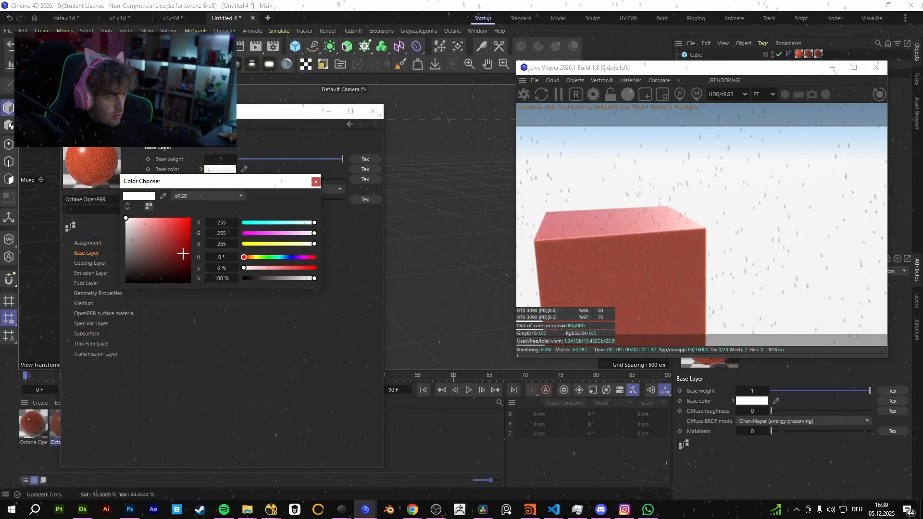
pyautogui.moveTo(181, 253); pyautogui.dragTo(191, 218)
# Return to the material's Subsurface settings, raise the Subsurface radius to 5.167121 and view the cube from another angle.
pyautogui.click(96, 323)
pyautogui.click(95, 311)
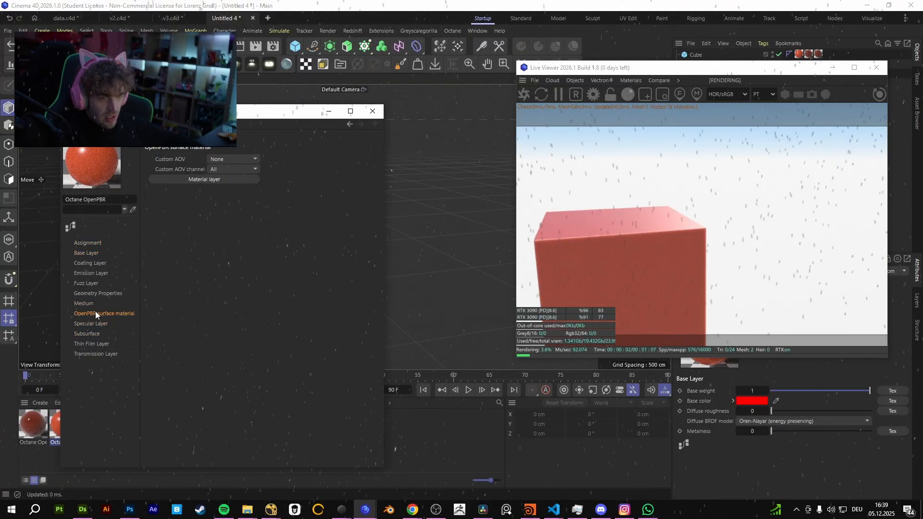
pyautogui.click(95, 333)
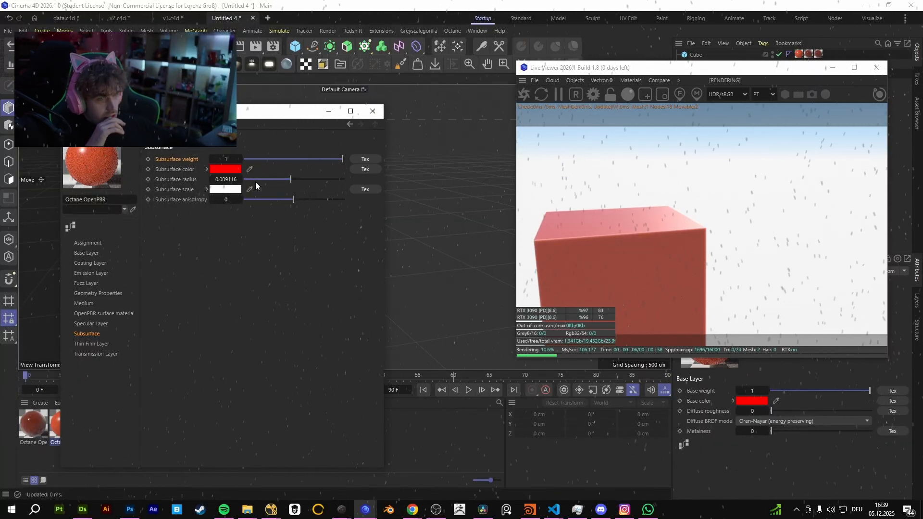
pyautogui.moveTo(290, 179); pyautogui.dragTo(320, 178)
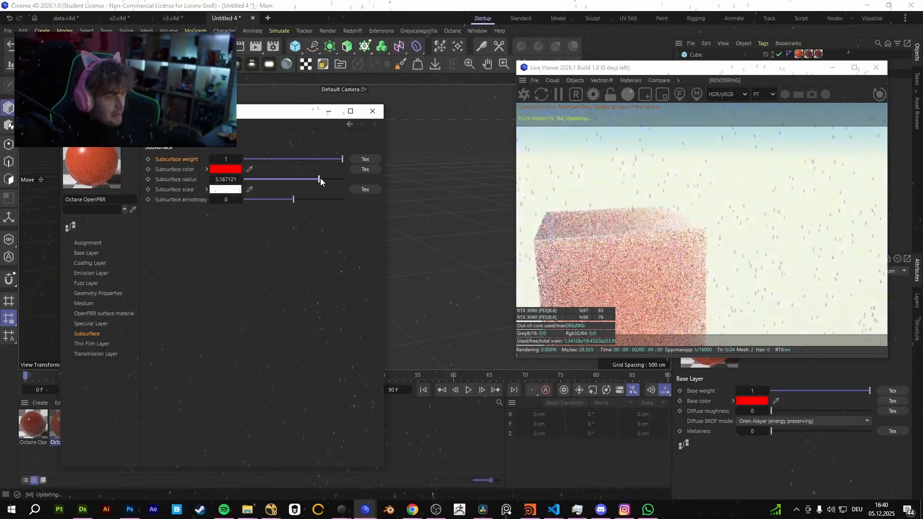
pyautogui.keyDown('alt'); pyautogui.moveTo(422, 243); pyautogui.dragTo(399, 245); pyautogui.keyUp('alt')
# Open the red OpenPBR material in the node editor, expand its Emission, Thin Film and Geometry Properties groups, and inspect their inputs.
pyautogui.click(70, 226)
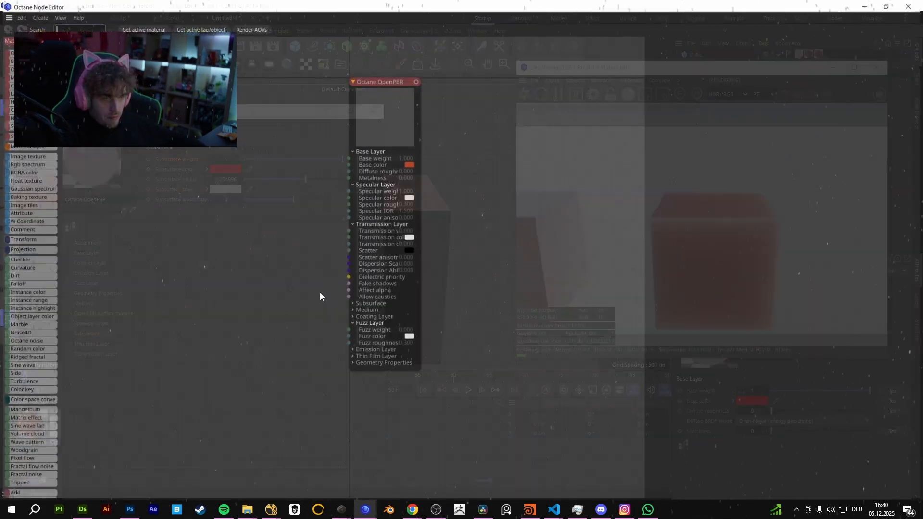
pyautogui.moveTo(398, 337); pyautogui.dragTo(450, 412)
pyautogui.moveTo(503, 342); pyautogui.dragTo(511, 315, button='middle')
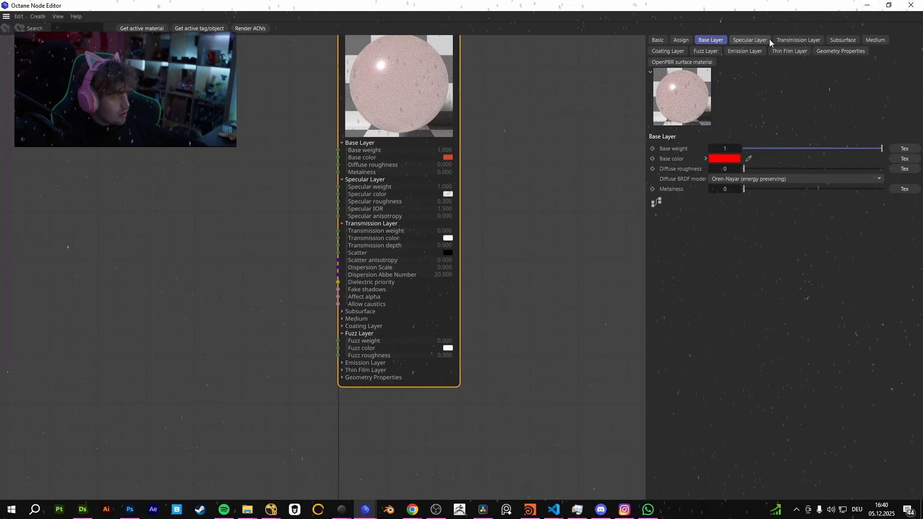
pyautogui.click(798, 41)
pyautogui.click(875, 41)
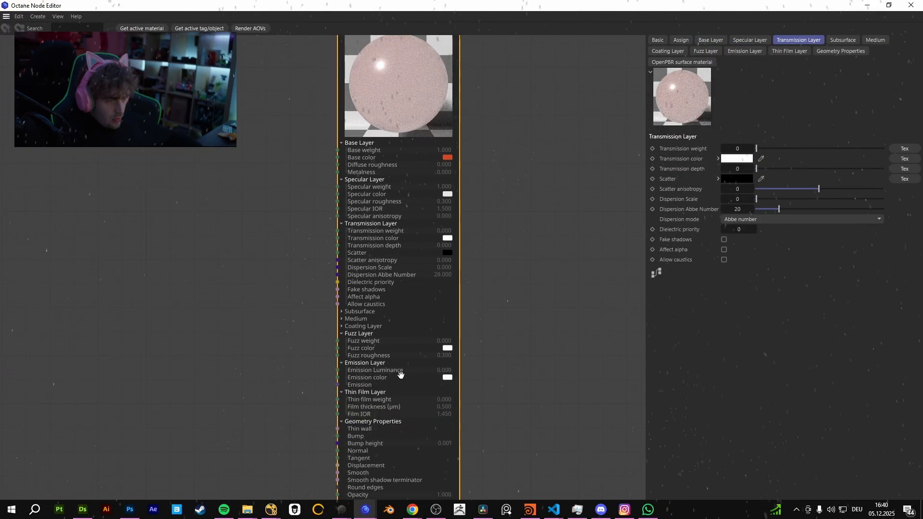
pyautogui.moveTo(236, 369); pyautogui.dragTo(270, 270, button='middle')
pyautogui.scroll(-1, 270, 270)
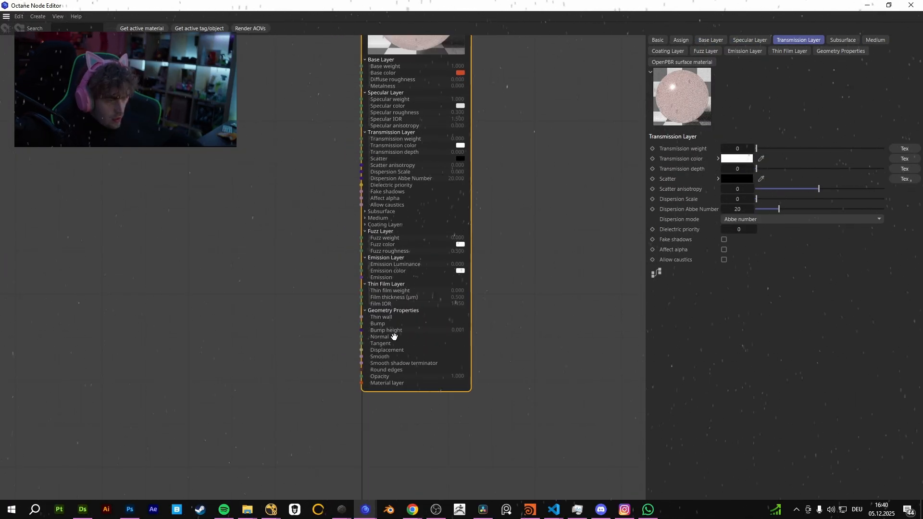
pyautogui.scroll(2, 369, 389)
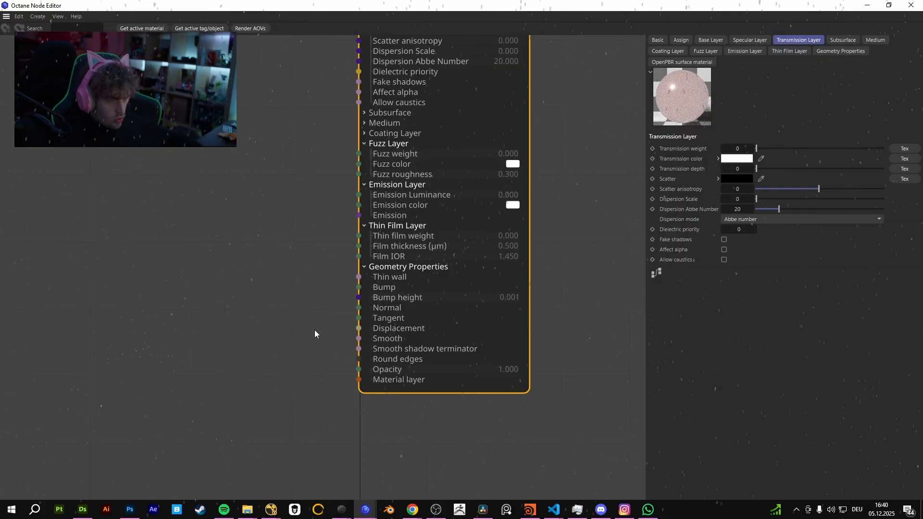
# Close the node editor and select the dark red cube in the viewport, framing it in the live render.
pyautogui.scroll(-2, 513, 295)
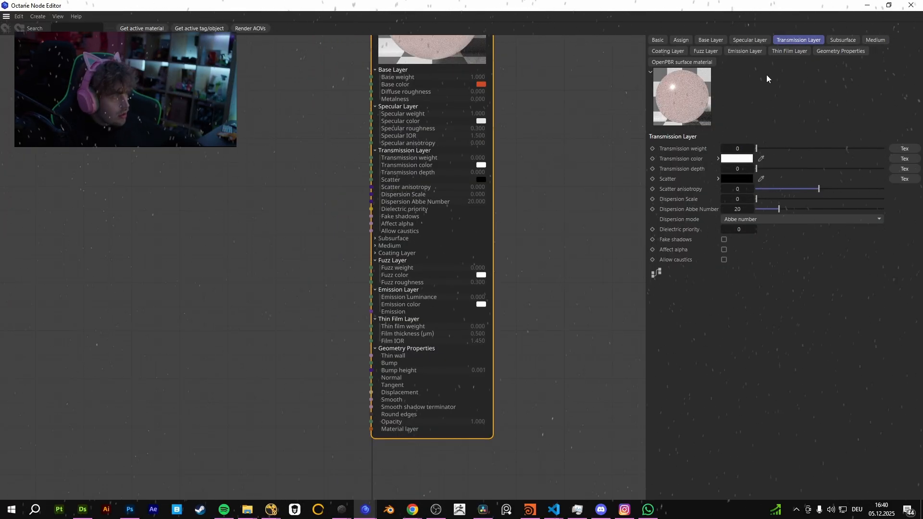
pyautogui.click(911, 5)
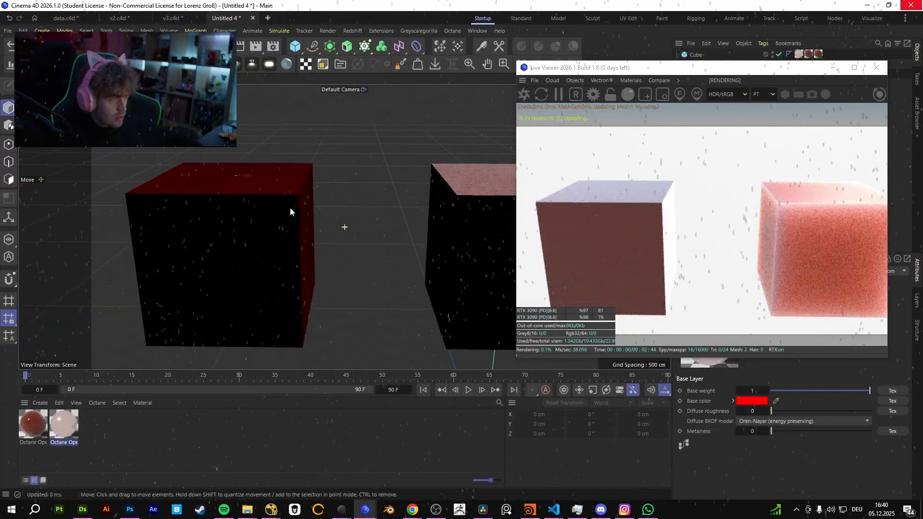
pyautogui.keyDown('alt'); pyautogui.moveTo(213, 191); pyautogui.dragTo(291, 208, button='middle'); pyautogui.keyUp('alt')
pyautogui.click(282, 235)
pyautogui.keyDown('alt'); pyautogui.moveTo(281, 235); pyautogui.dragTo(255, 226); pyautogui.keyUp('alt')
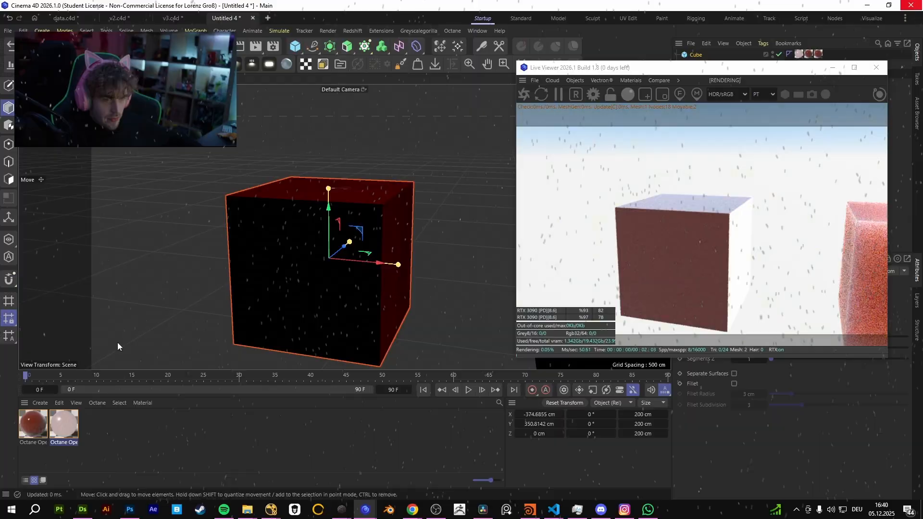
# Open the dark red cube's OpenPBR material in the node editor and show its Fuzz Layer settings beside the live render.
pyautogui.doubleClick(28, 425)
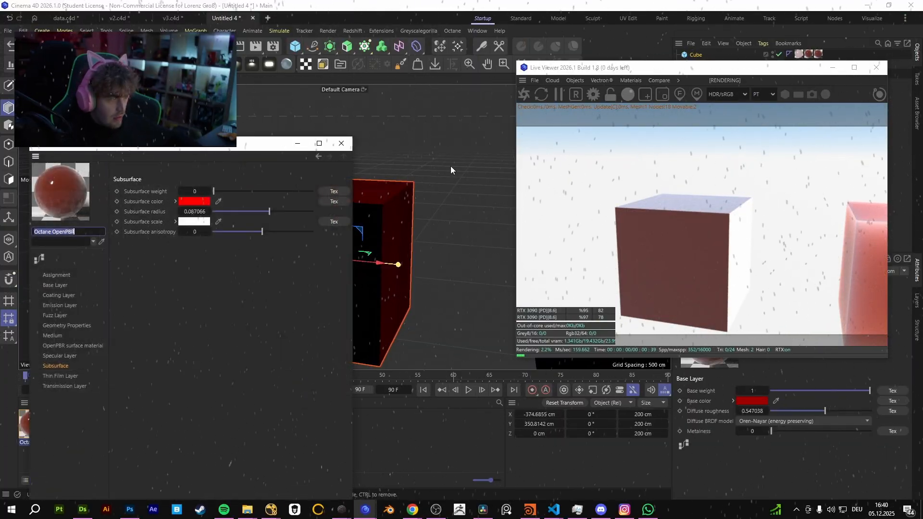
pyautogui.click(39, 262)
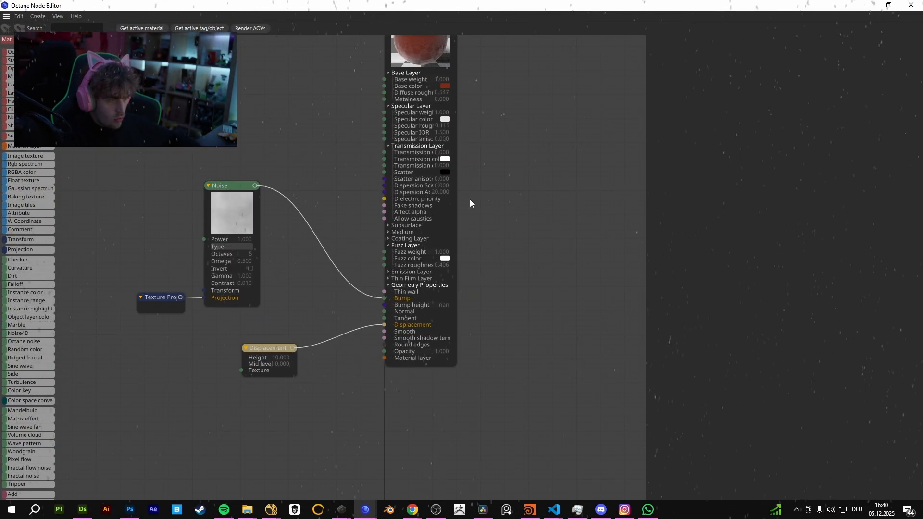
pyautogui.click(763, 40)
pyautogui.click(841, 41)
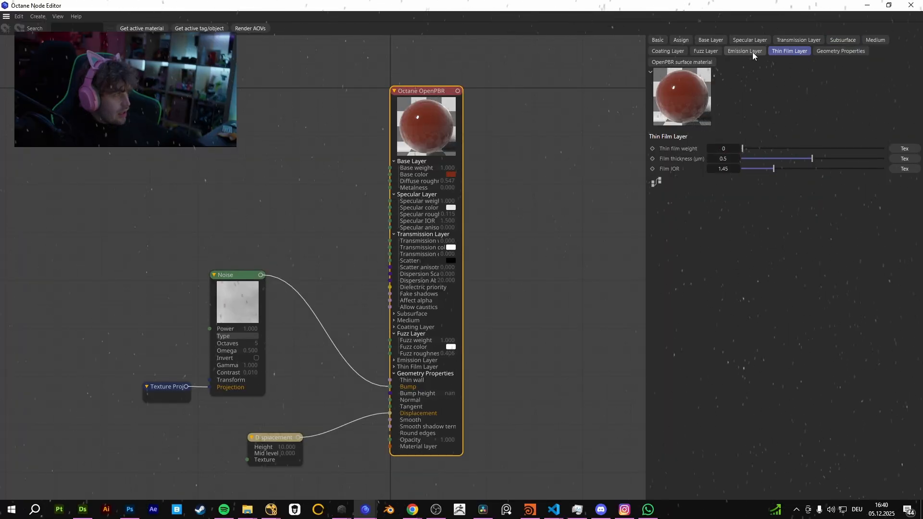
pyautogui.moveTo(727, 3); pyautogui.dragTo(280, 66)
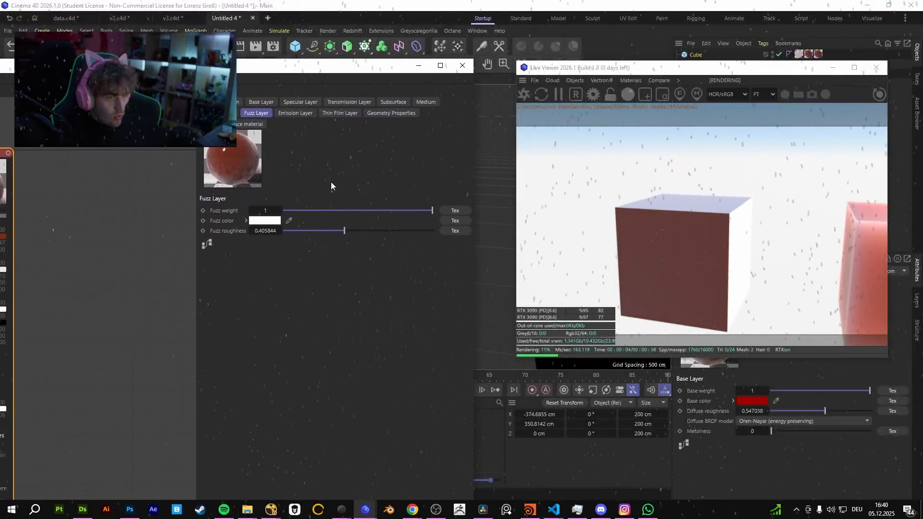
# Set the material's Fuzz weight to 1 and Fuzz roughness to 0.327922, and close the node and material editors.
pyautogui.moveTo(344, 210); pyautogui.dragTo(462, 186)
pyautogui.moveTo(344, 231); pyautogui.dragTo(296, 231)
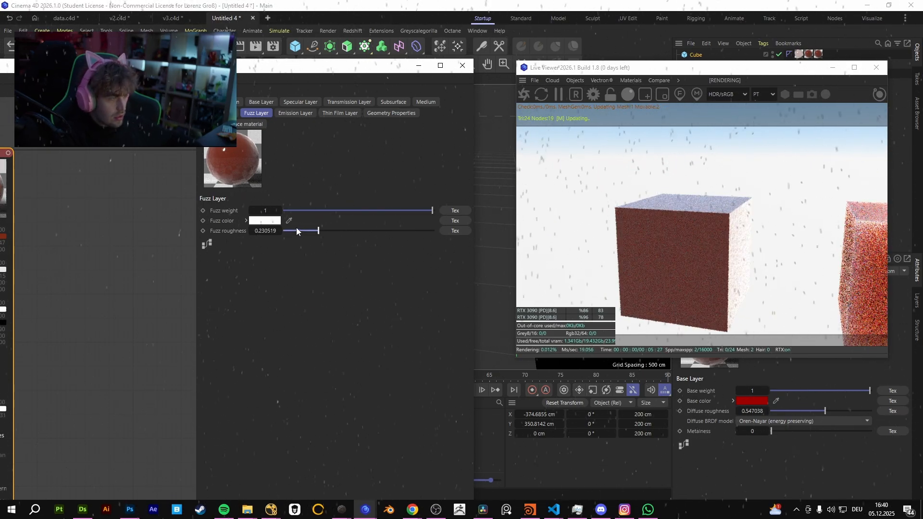
pyautogui.moveTo(377, 225); pyautogui.dragTo(333, 225)
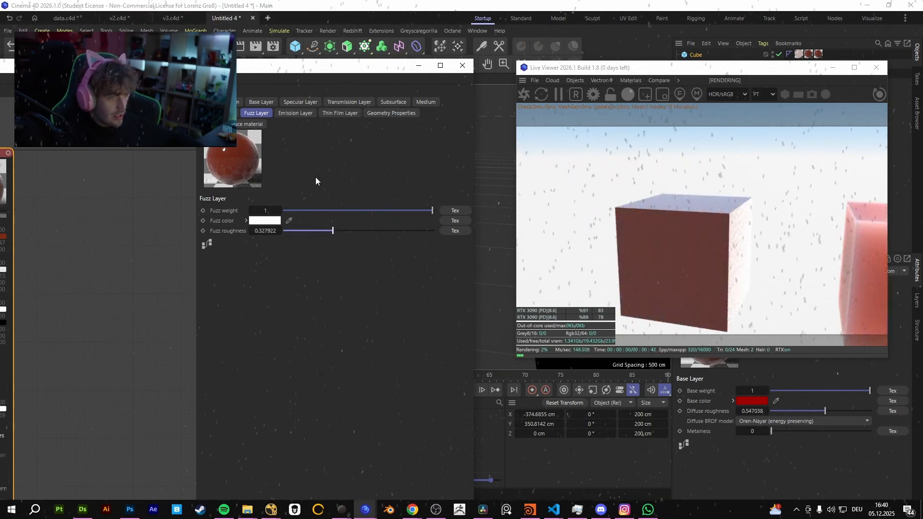
pyautogui.click(461, 68)
pyautogui.click(335, 145)
# View both cubes together, reopen the pale OpenPBR material in the node editor and examine its layer inputs.
pyautogui.scroll(-5, 322, 231)
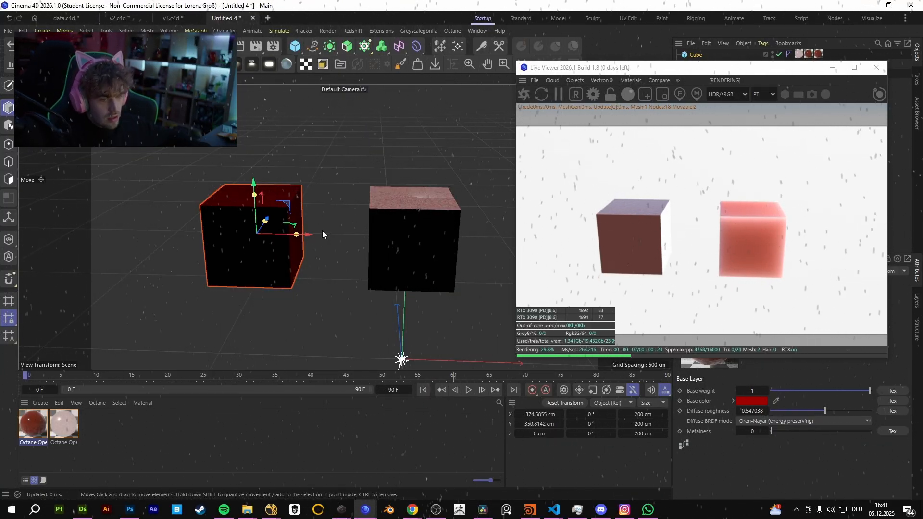
pyautogui.doubleClick(64, 424)
pyautogui.click(81, 260)
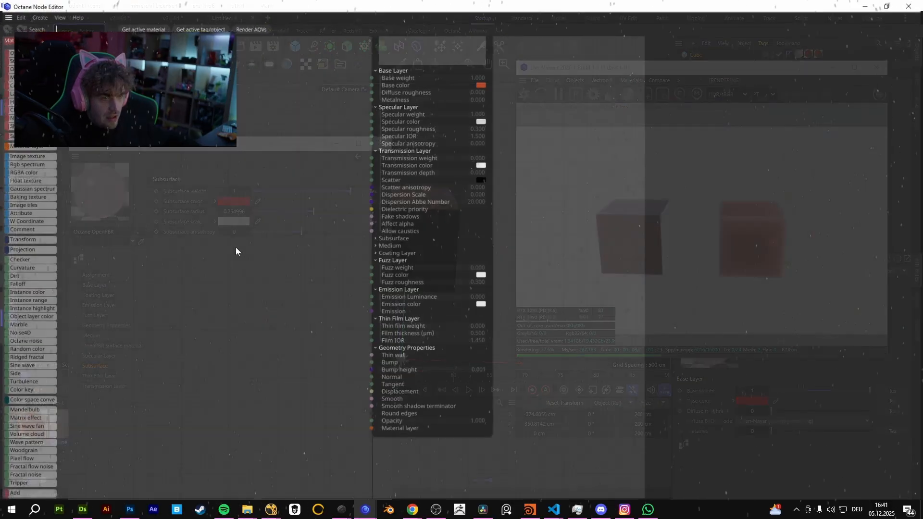
pyautogui.moveTo(499, 86); pyautogui.dragTo(479, 154, button='middle')
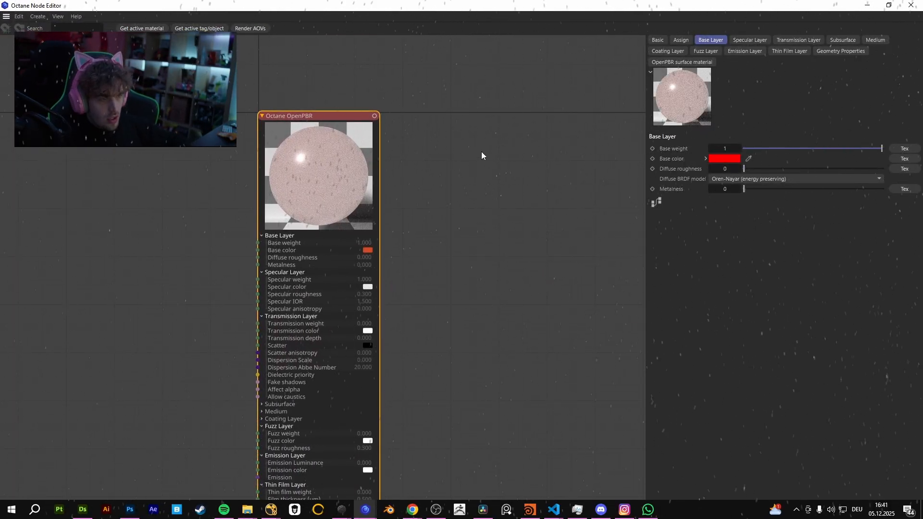
pyautogui.scroll(-1, 379, 255)
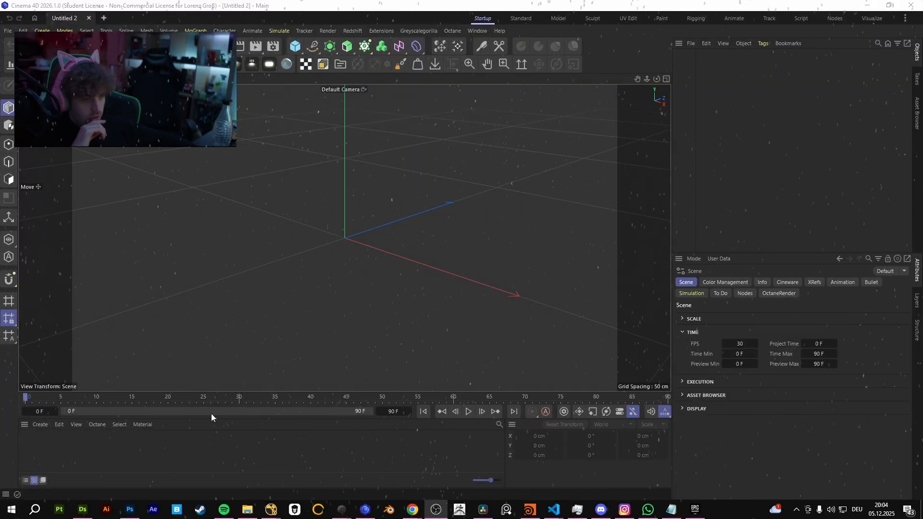
# Open the Octane Live Viewer in the empty scene, set its kernel to PT and start rendering in a smaller floating window.
pyautogui.click(452, 30)
pyautogui.click(475, 59)
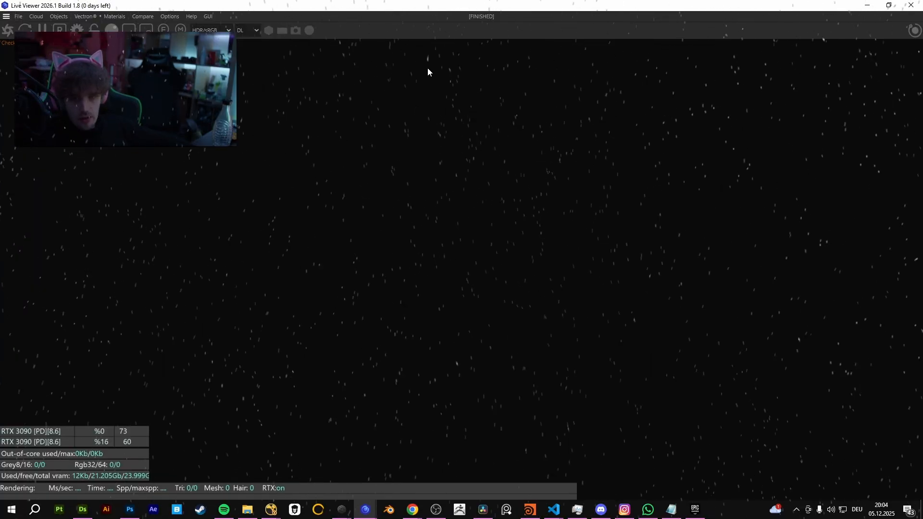
pyautogui.moveTo(339, 6); pyautogui.dragTo(474, 226)
pyautogui.click(388, 254)
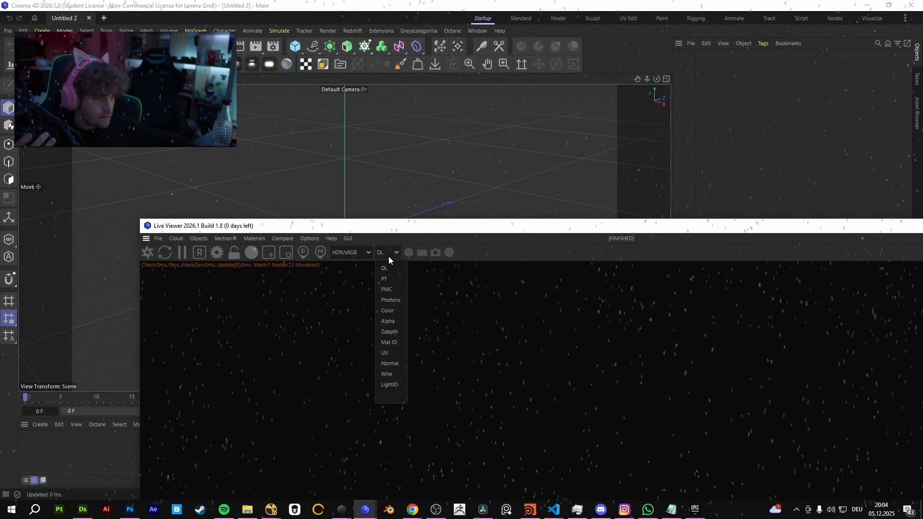
pyautogui.click(379, 277)
pyautogui.click(149, 253)
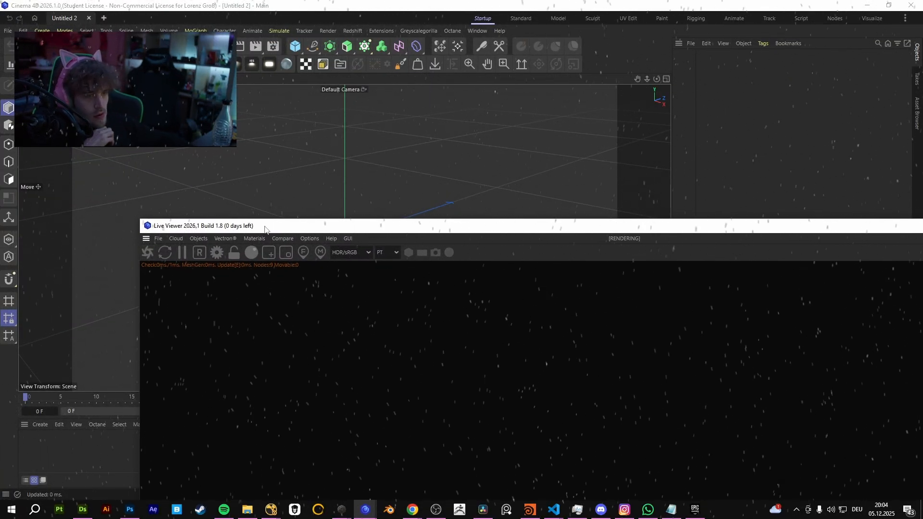
pyautogui.moveTo(202, 225); pyautogui.dragTo(204, 116)
# Add an Octane Gaussian Splat object to the scene and select it to show its Gaussian splat settings.
pyautogui.click(226, 125)
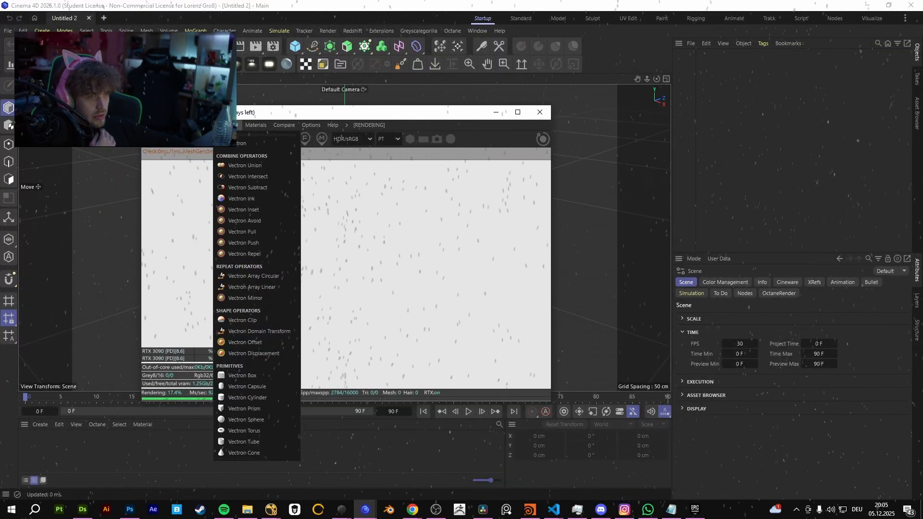
pyautogui.click(228, 398)
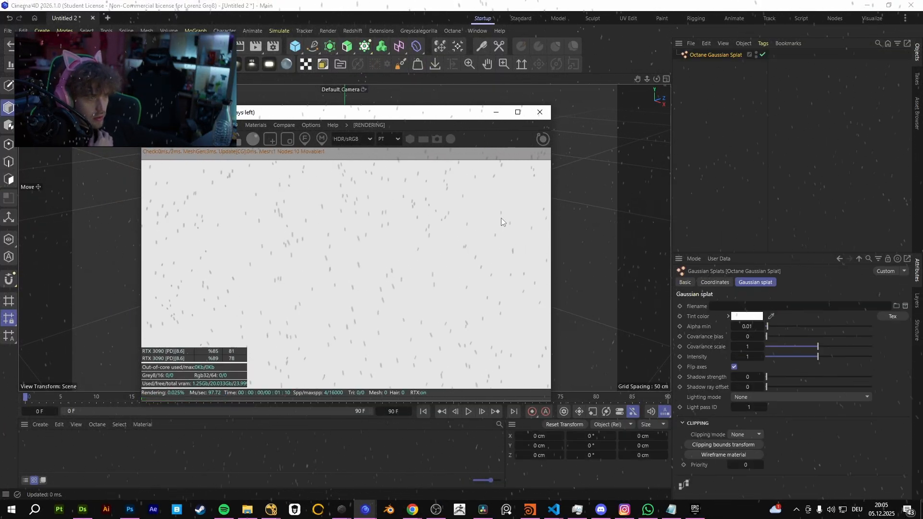
pyautogui.click(709, 133)
pyautogui.click(711, 58)
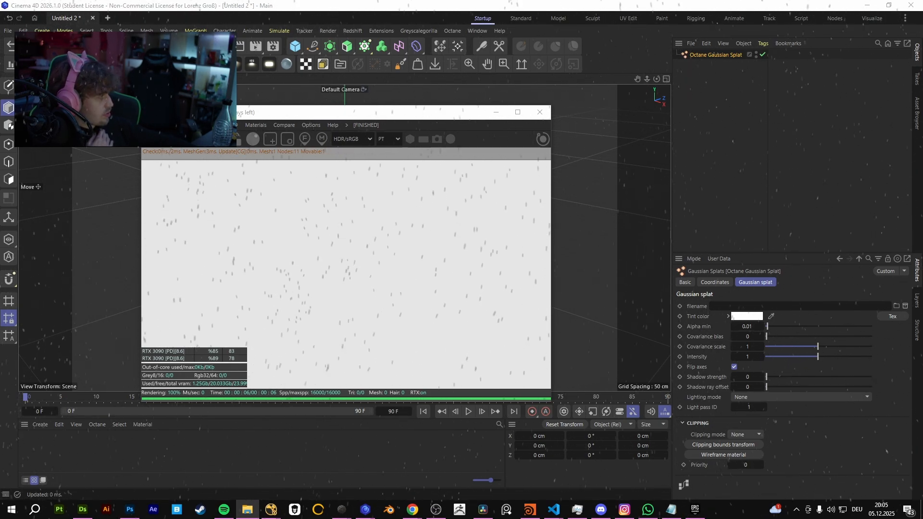
# Try to load cactus_splat3_30kSteps_142k_splats.compressed.ply from the Compressed_PLY(SuperSplat) folder as the Gaussian splat's file.
pyautogui.moveTo(789, 279); pyautogui.dragTo(754, 306)
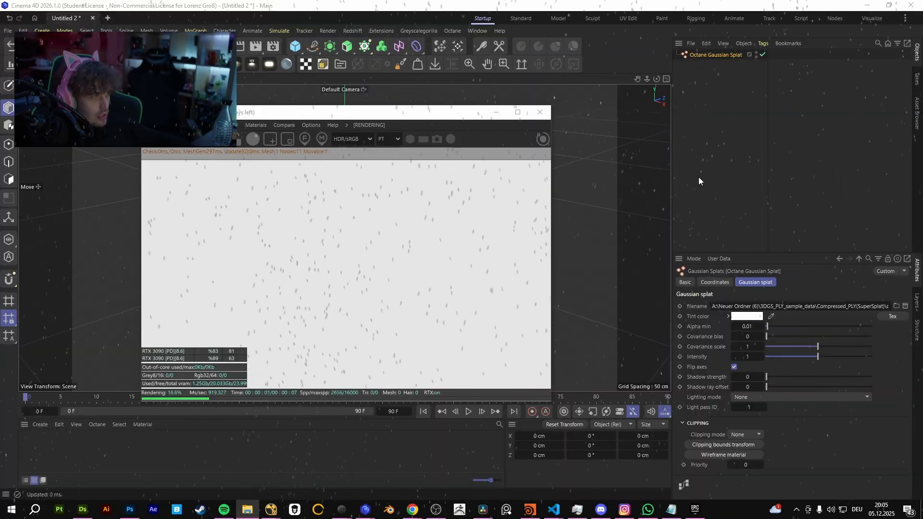
pyautogui.keyDown('alt'); pyautogui.moveTo(625, 186); pyautogui.dragTo(777, 182); pyautogui.keyUp('alt')
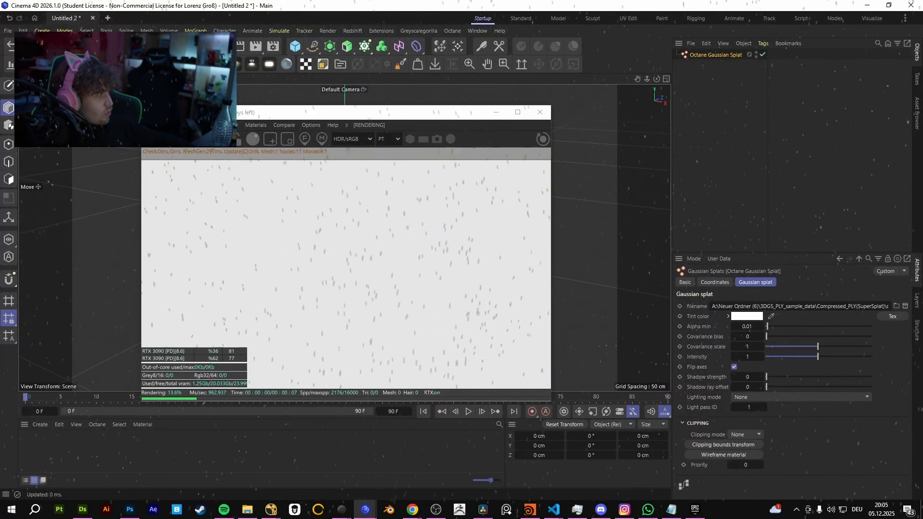
pyautogui.moveTo(922, 4); pyautogui.dragTo(457, 2)
pyautogui.moveTo(223, 226); pyautogui.dragTo(211, 114)
pyautogui.click(289, 190)
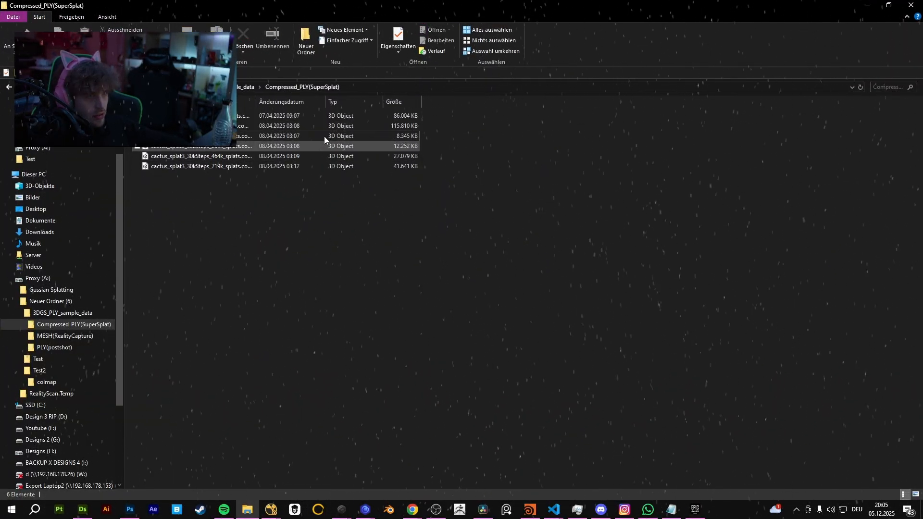
pyautogui.click(867, 7)
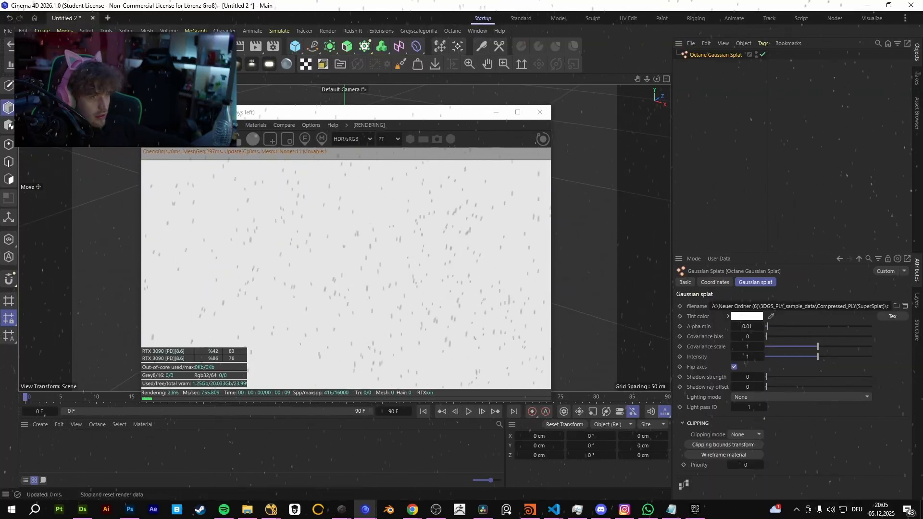
pyautogui.moveTo(333, 114); pyautogui.dragTo(304, 93)
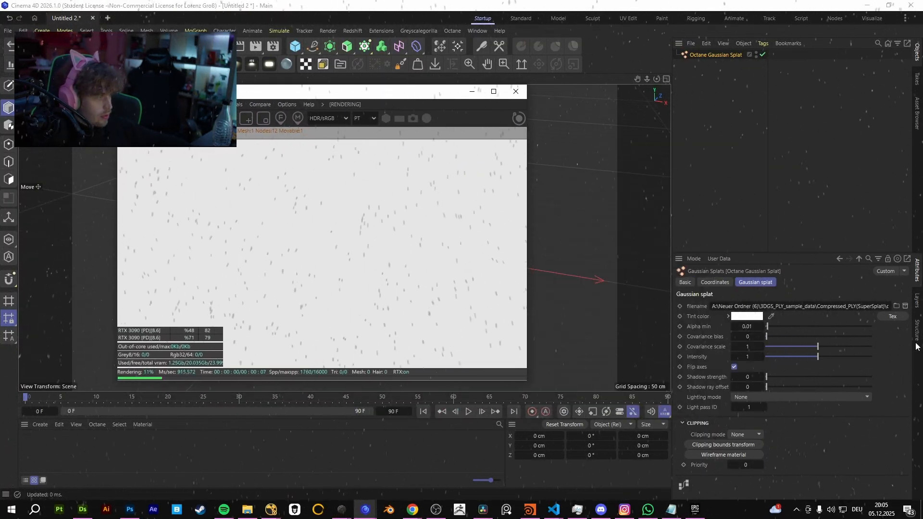
# Try cactus_splat3_30kSteps_209k_splats.compressed.ply as the Gaussian splat's file and look for it in the live render.
pyautogui.click(897, 306)
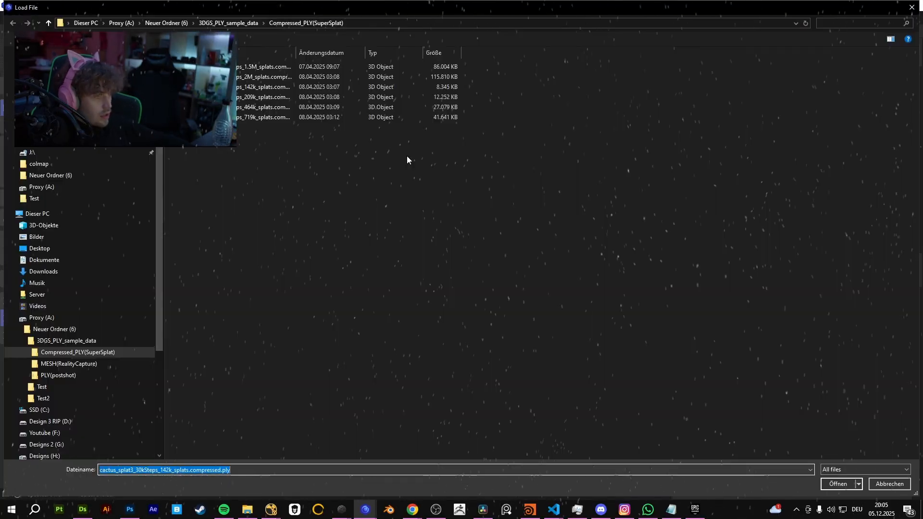
pyautogui.doubleClick(276, 99)
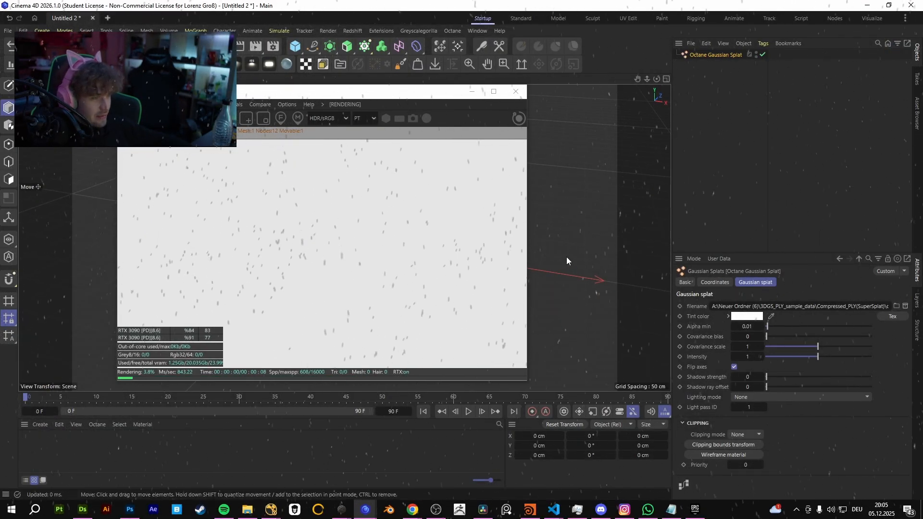
pyautogui.moveTo(567, 255)
pyautogui.keyDown('alt'); pyautogui.mouseDown()
pyautogui.moveTo(573, 238)
pyautogui.moveTo(555, 254)
pyautogui.moveTo(561, 261)
pyautogui.mouseUp(); pyautogui.keyUp('alt')
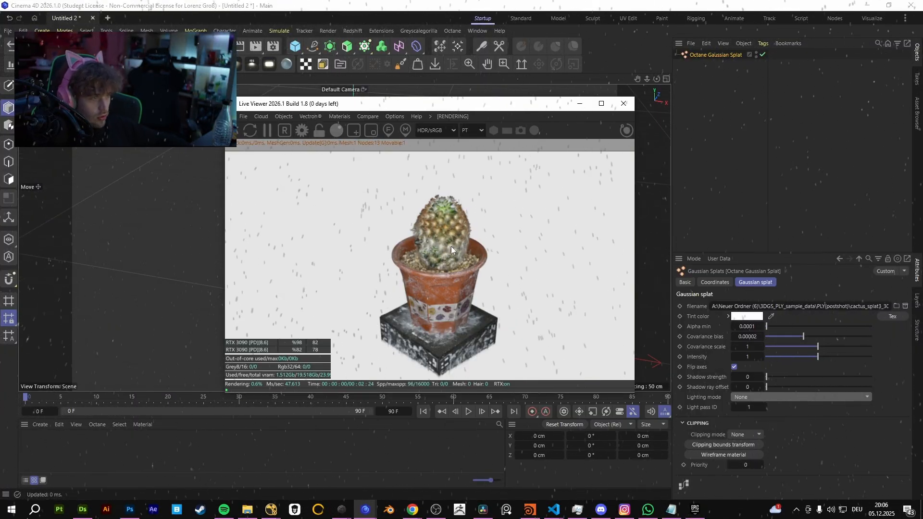
pyautogui.moveTo(451, 246); pyautogui.dragTo(514, 238)
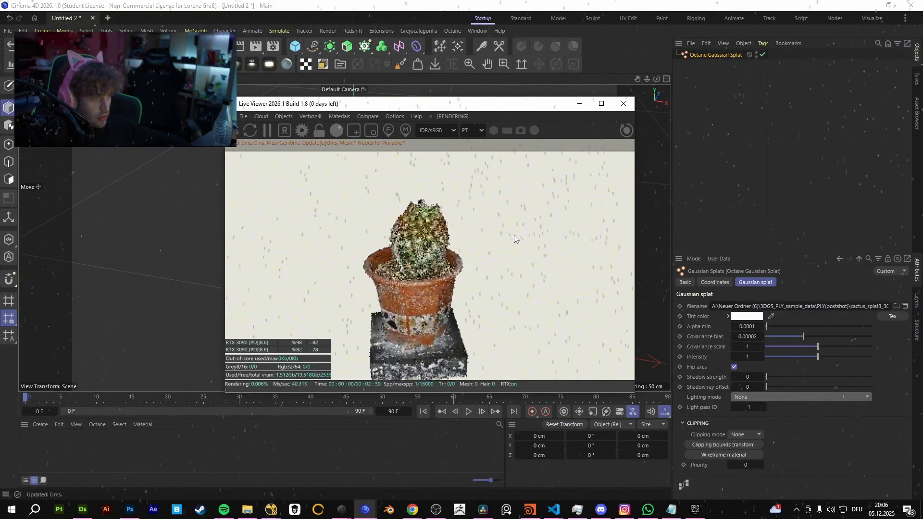
# Check the loaded splat's file path, highlighting its postshot folder name.
pyautogui.moveTo(854, 306); pyautogui.dragTo(918, 300)
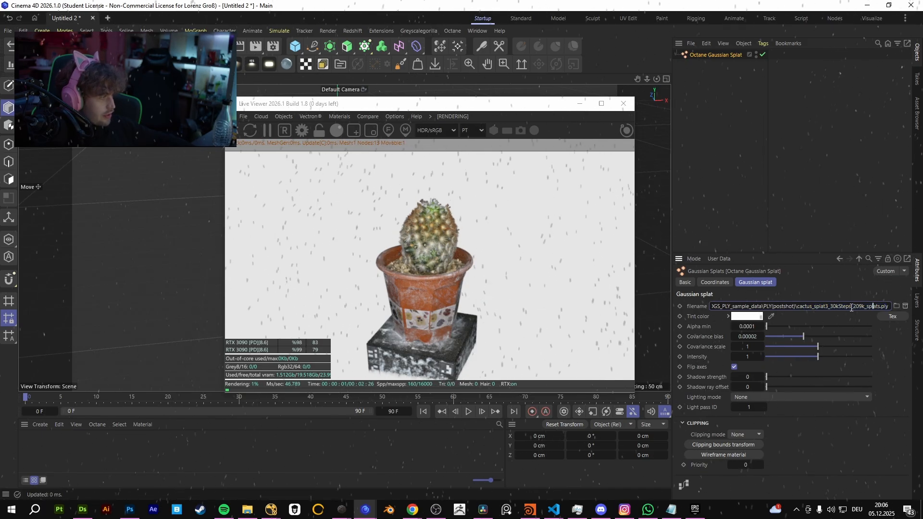
pyautogui.click(873, 306)
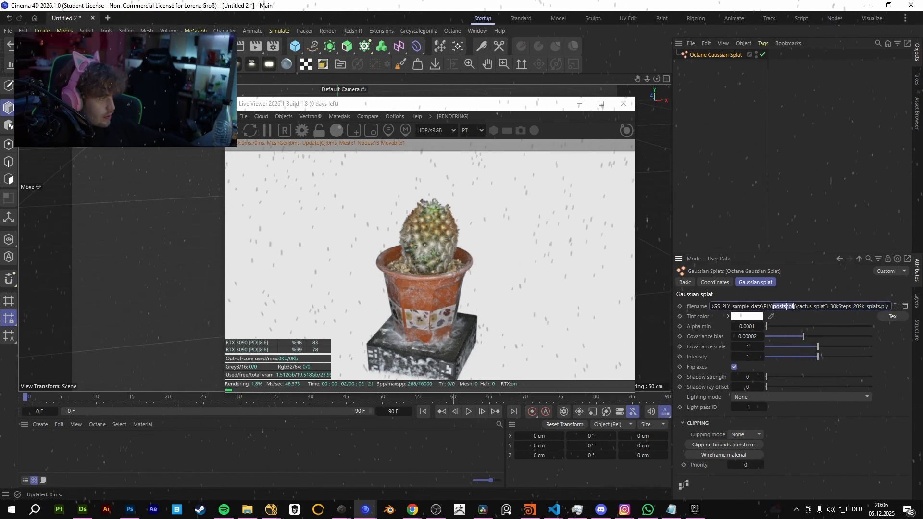
pyautogui.click(797, 232)
# Examine the cactus splat in the live render close up, from farther away and from another angle.
pyautogui.moveTo(440, 242); pyautogui.dragTo(374, 269)
pyautogui.moveTo(431, 102); pyautogui.dragTo(661, 121)
pyautogui.scroll(8, 346, 235)
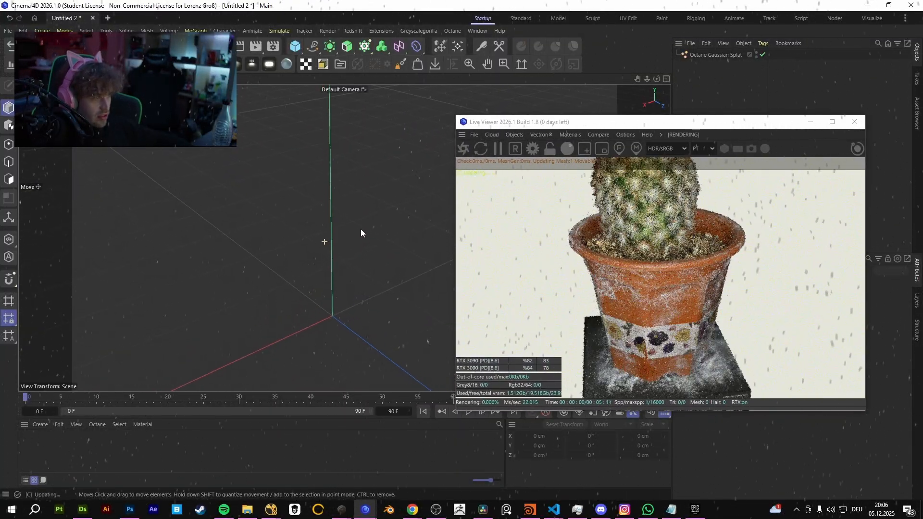
pyautogui.scroll(-6, 274, 238)
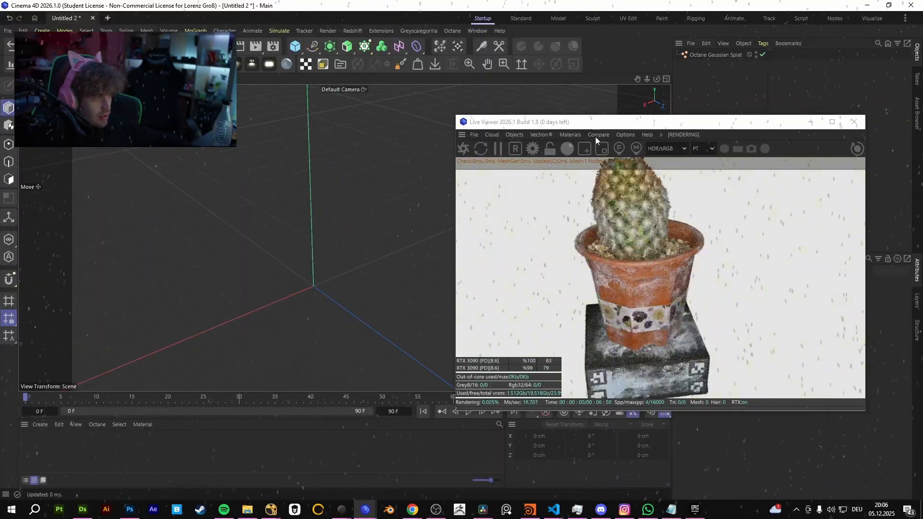
pyautogui.click(596, 136)
pyautogui.click(600, 135)
pyautogui.moveTo(618, 123); pyautogui.dragTo(341, 74)
pyautogui.scroll(-3, 345, 185)
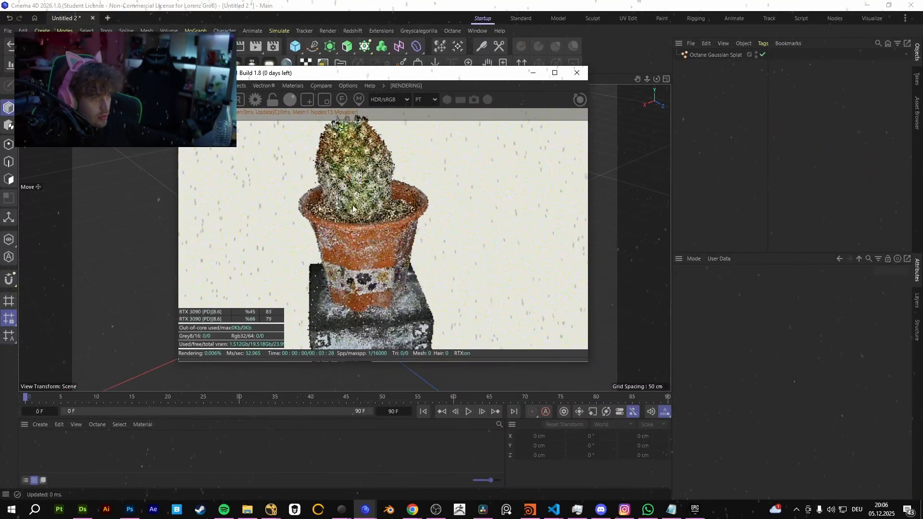
# Switch the Live Viewer's kernel to DL and view the cactus splat from another side.
pyautogui.click(418, 103)
pyautogui.click(426, 116)
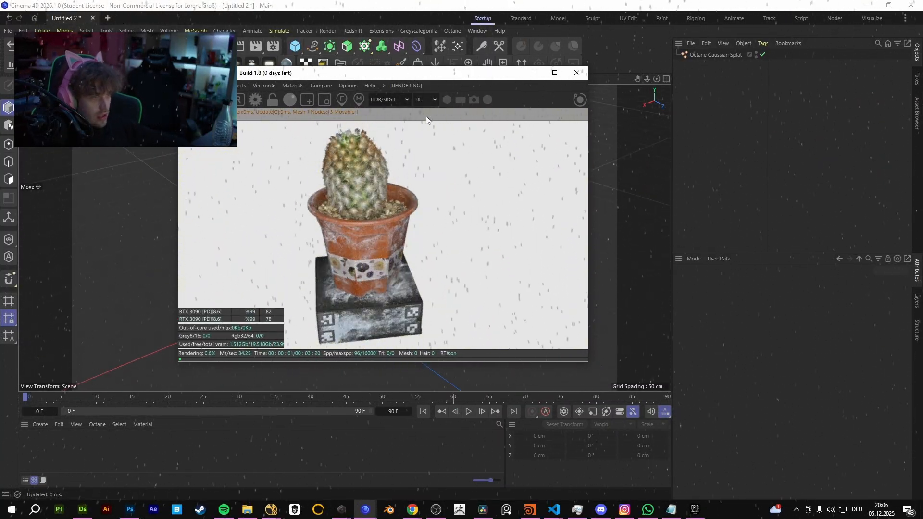
pyautogui.moveTo(462, 208); pyautogui.dragTo(387, 221)
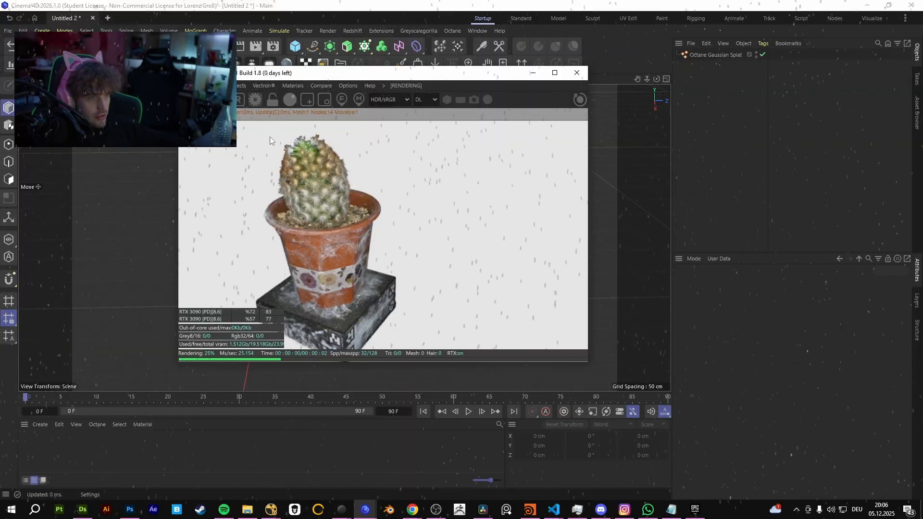
# Limit the live render to 1 max sample and view the cactus splat from another side.
pyautogui.click(255, 99)
pyautogui.write('1')
pyautogui.press('Return')
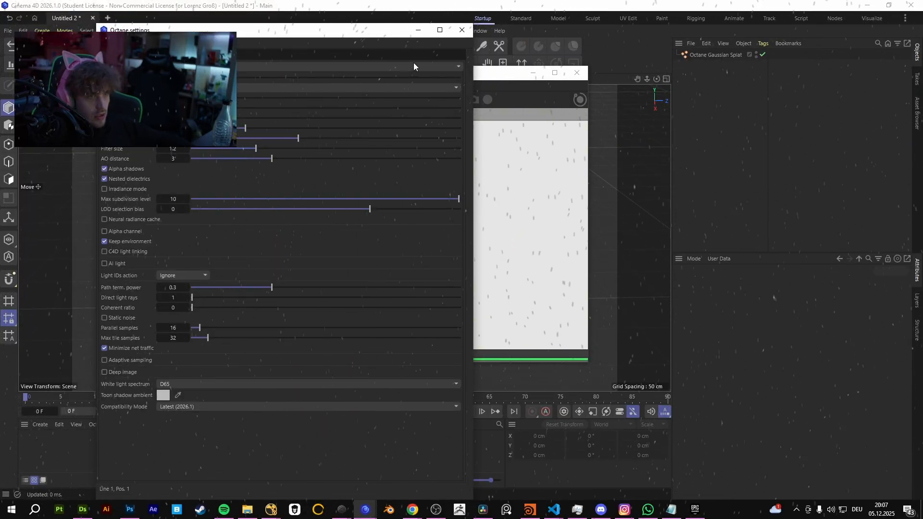
pyautogui.click(462, 30)
pyautogui.moveTo(438, 207); pyautogui.dragTo(373, 217)
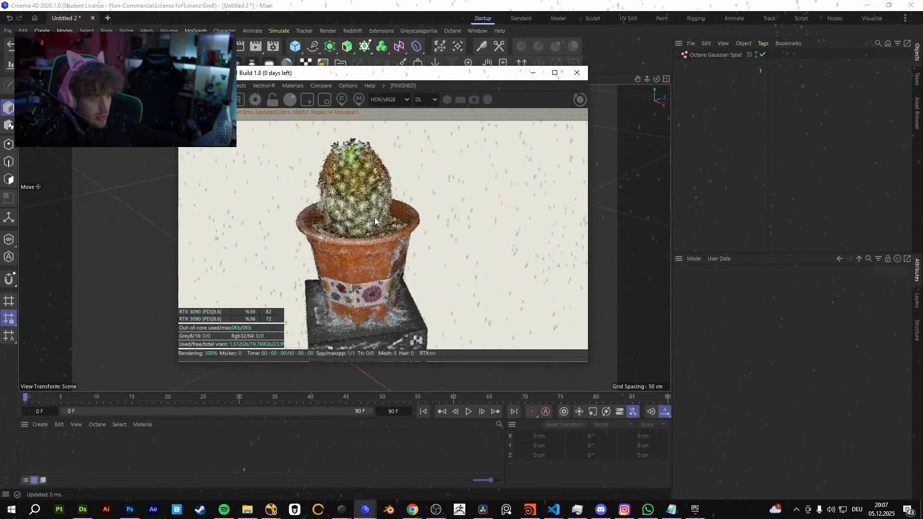
# Set the live render's max samples to 1200 and select the Octane Gaussian Splat object.
pyautogui.click(258, 100)
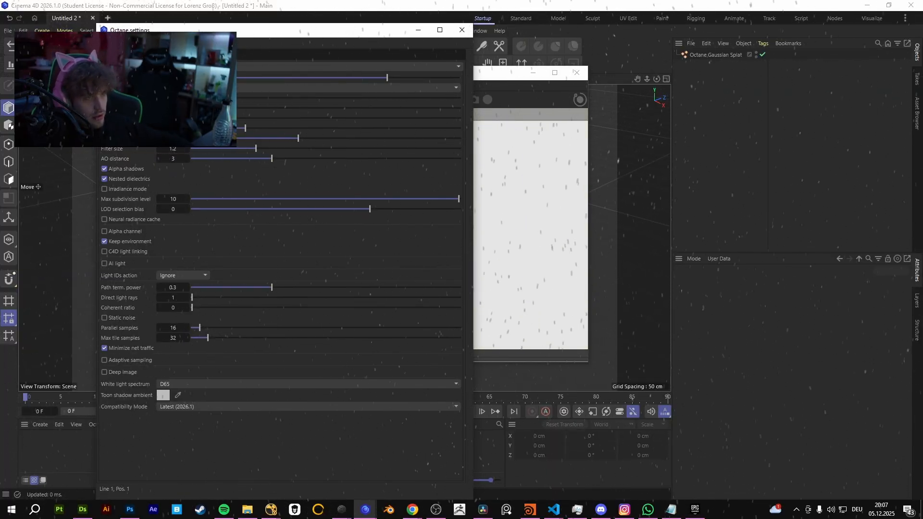
pyautogui.click(462, 30)
pyautogui.click(715, 55)
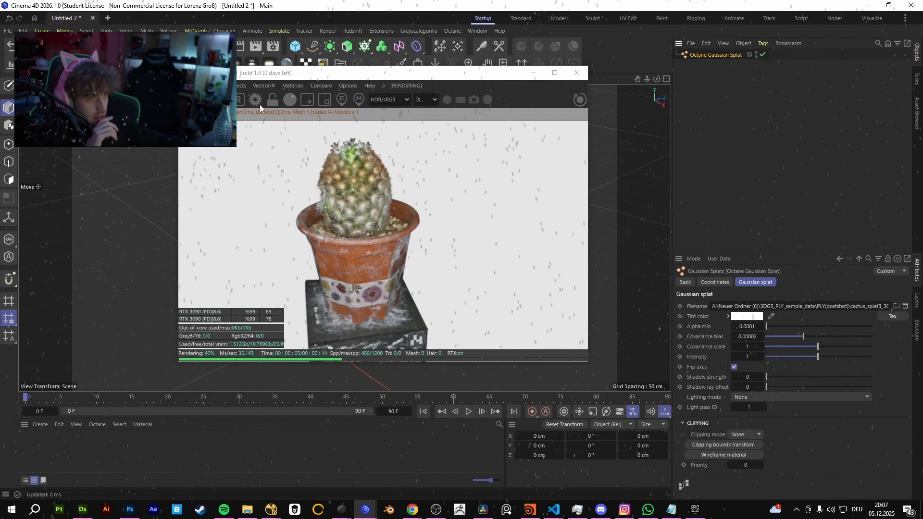
# Add an Octane Daylight Environment to the scene and switch the Live Viewer's kernel to PT.
pyautogui.click(242, 86)
pyautogui.click(258, 147)
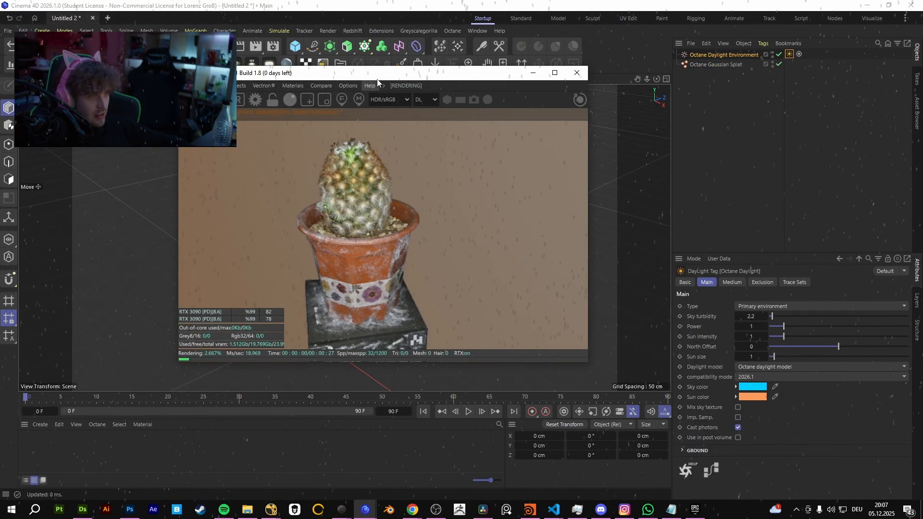
pyautogui.click(426, 99)
pyautogui.click(425, 125)
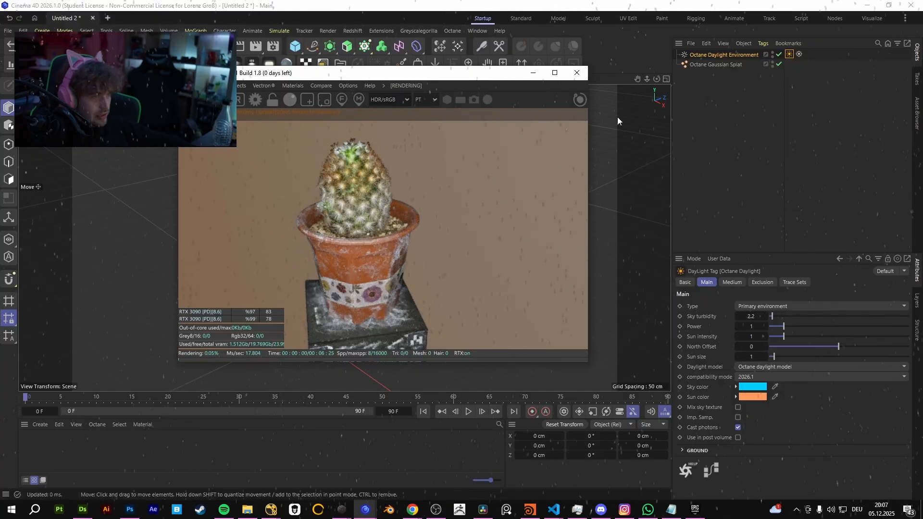
# Set the Gaussian splat's shadow strength to 1 and shadow ray offset to 10, trying the Power lighting mode before returning to None.
pyautogui.click(718, 64)
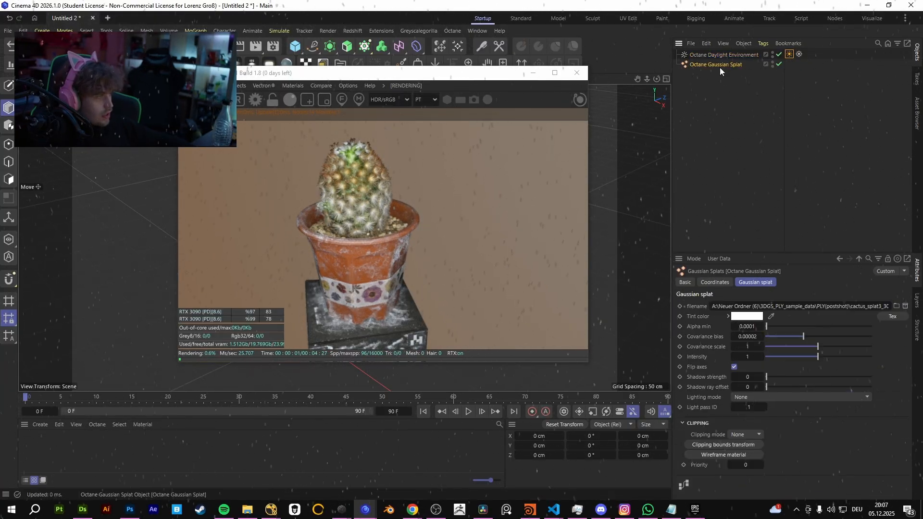
pyautogui.moveTo(787, 377); pyautogui.dragTo(871, 387)
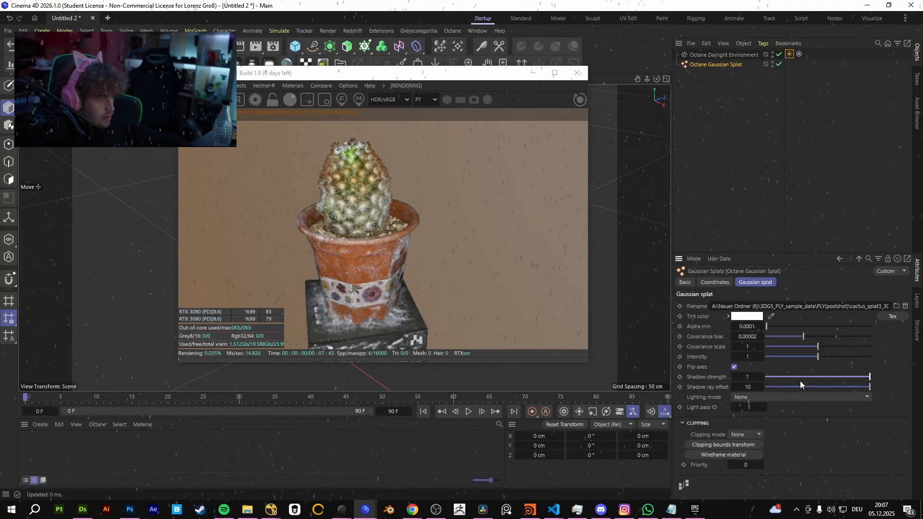
pyautogui.click(758, 398)
pyautogui.click(771, 422)
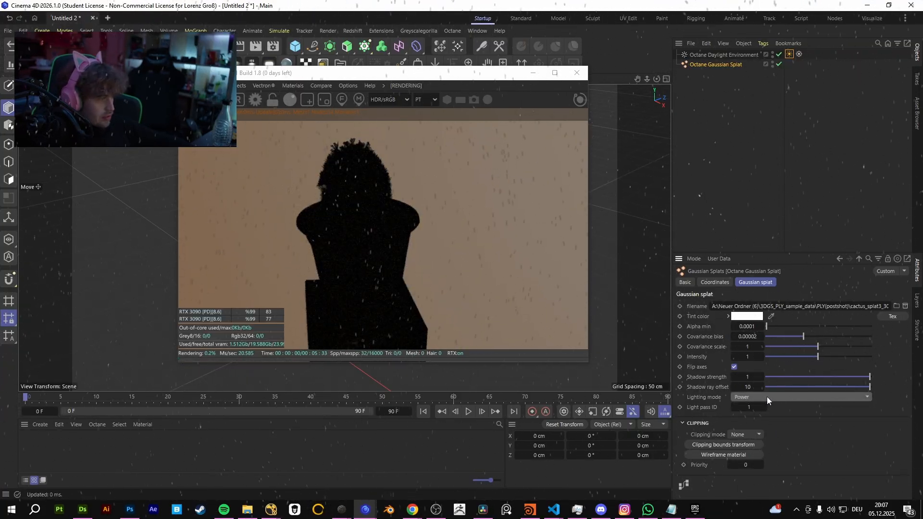
pyautogui.moveTo(785, 378); pyautogui.dragTo(886, 388)
pyautogui.click(749, 398)
pyautogui.click(760, 411)
# Lower the splat's covariance bias to 0.000002 and covariance scale to 0.167442, with intensity set to 1, and inspect the cactus close up.
pyautogui.moveTo(817, 357); pyautogui.dragTo(775, 347)
pyautogui.doubleClick(759, 355)
pyautogui.write('1')
pyautogui.press('Return')
pyautogui.moveTo(357, 218); pyautogui.dragTo(444, 198, button='right')
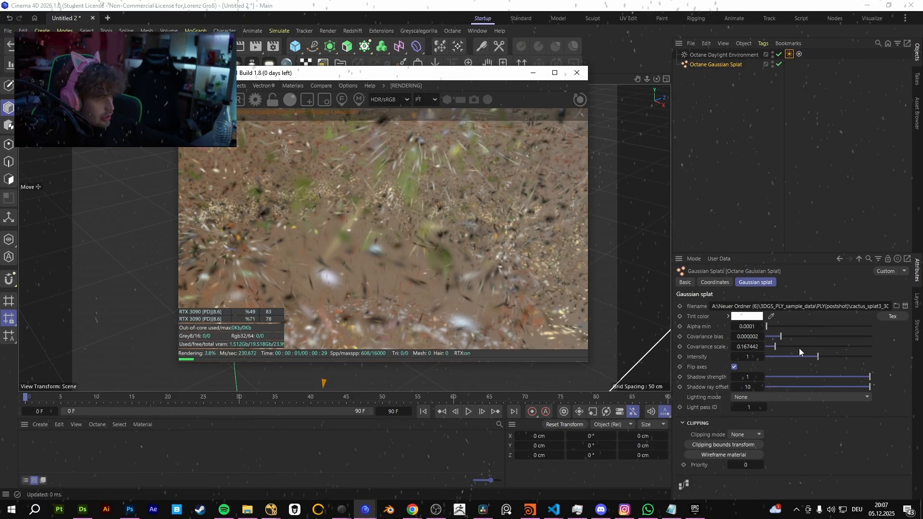
# Raise the splat's covariance scale to 0.455814 and examine the cactus and its pot from different distances and angles.
pyautogui.moveTo(802, 348); pyautogui.dragTo(789, 347)
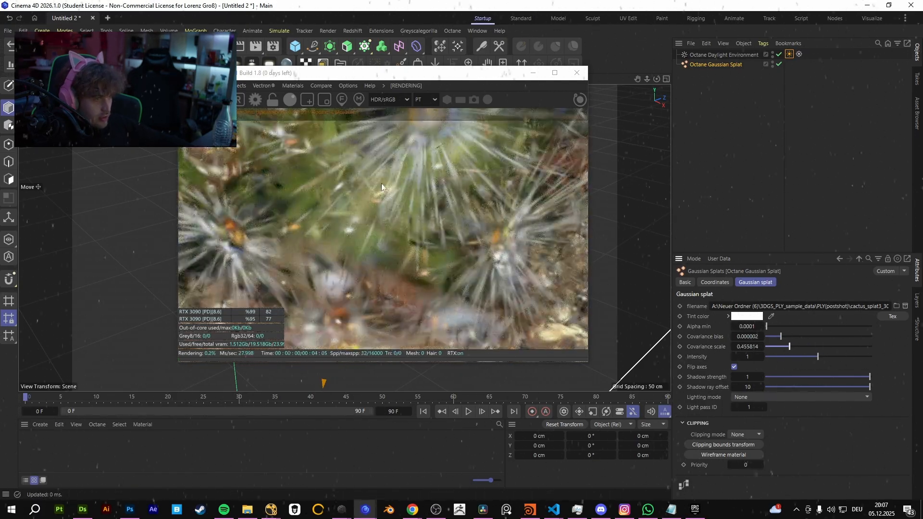
pyautogui.moveTo(382, 187); pyautogui.dragTo(366, 286, button='right')
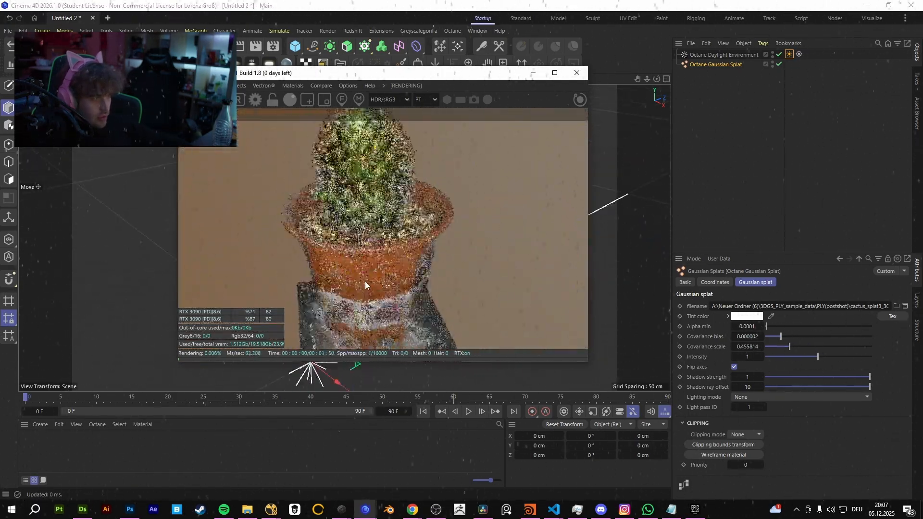
pyautogui.moveTo(366, 285); pyautogui.dragTo(359, 245)
pyautogui.moveTo(361, 250); pyautogui.dragTo(402, 252, button='right')
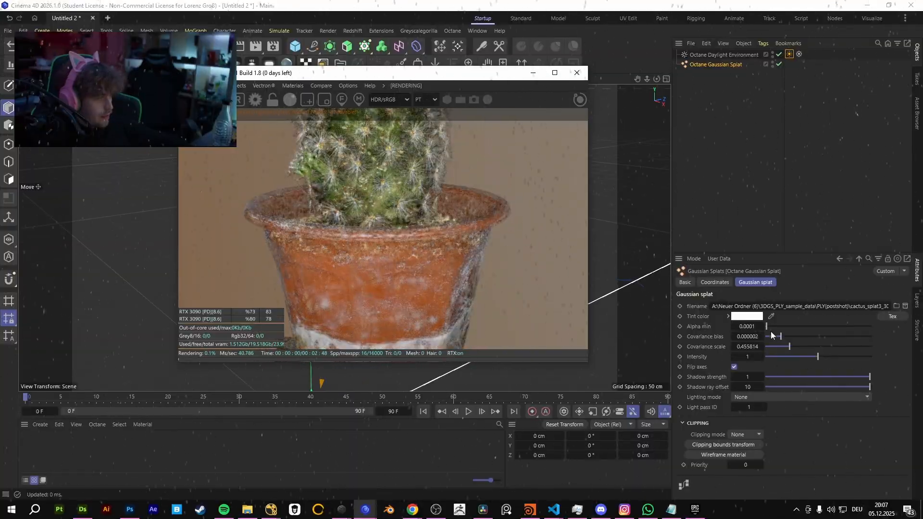
# Try the splat's covariance scale at 2, reset it to 1 and view the cactus from another angle.
pyautogui.moveTo(804, 347); pyautogui.dragTo(818, 347)
pyautogui.moveTo(404, 224); pyautogui.dragTo(332, 250, button='right')
pyautogui.moveTo(838, 346); pyautogui.dragTo(871, 346)
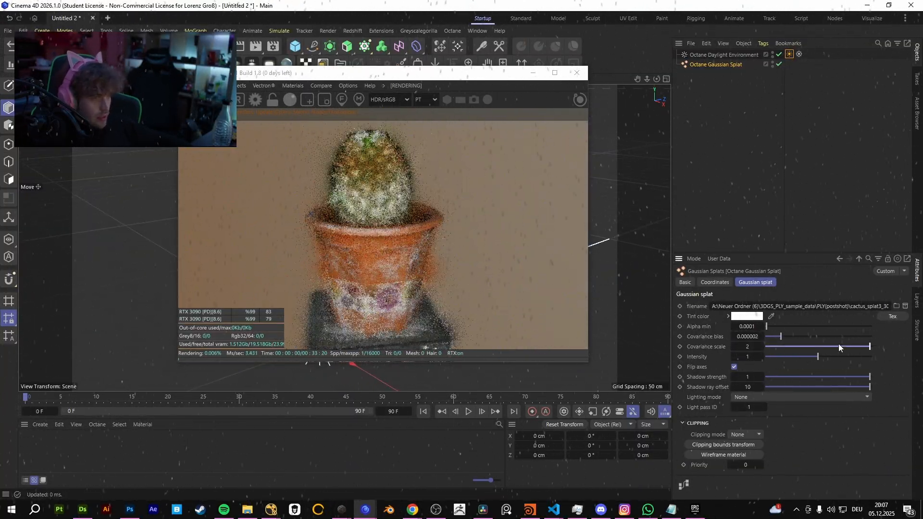
pyautogui.doubleClick(752, 347)
pyautogui.write('1')
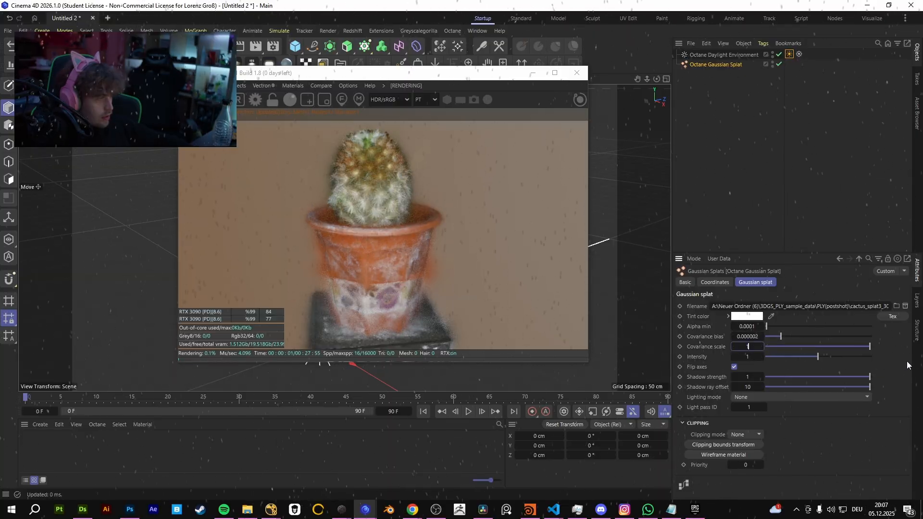
pyautogui.press('Return')
pyautogui.moveTo(369, 264); pyautogui.dragTo(411, 274)
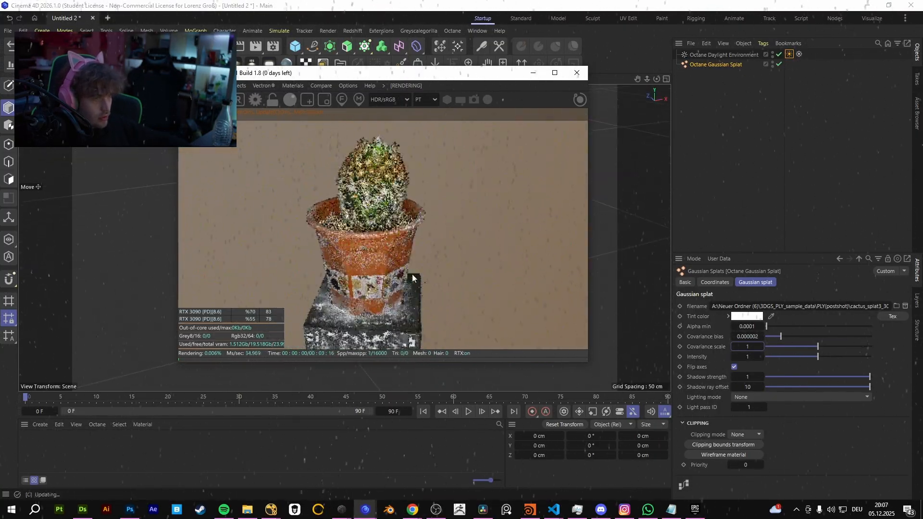
# Try the Box and Ellipsoid clipping modes on the Gaussian splat and return to None.
pyautogui.click(736, 435)
pyautogui.click(748, 459)
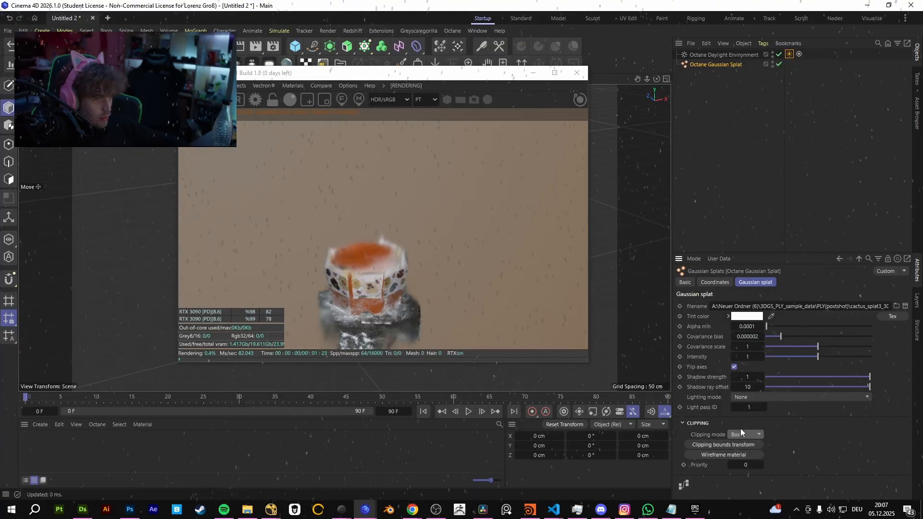
pyautogui.click(742, 433)
pyautogui.click(751, 470)
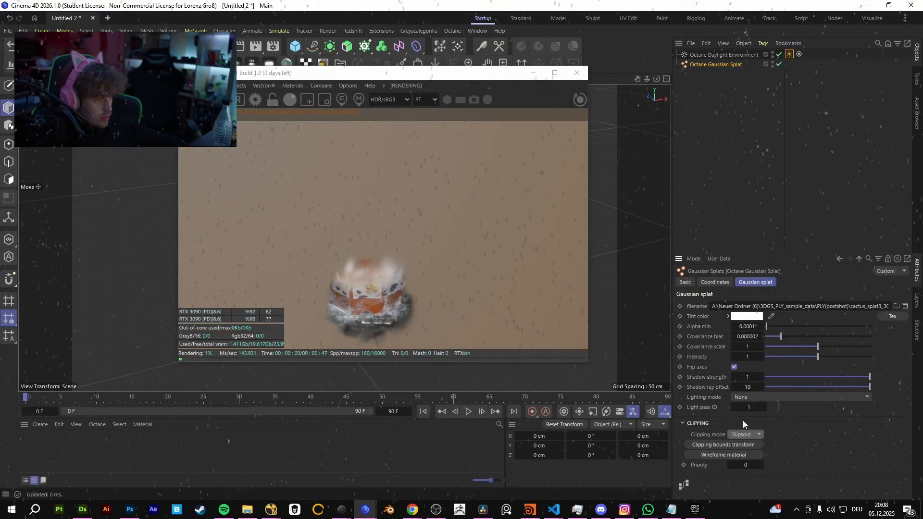
pyautogui.click(747, 434)
pyautogui.click(748, 450)
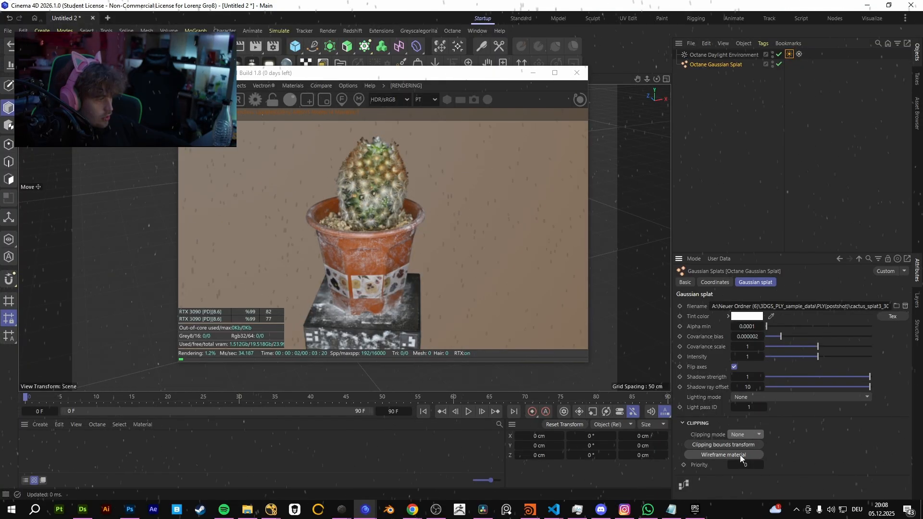
# Look through the basic properties and diffuse settings of the splat's wireframe material.
pyautogui.click(682, 455)
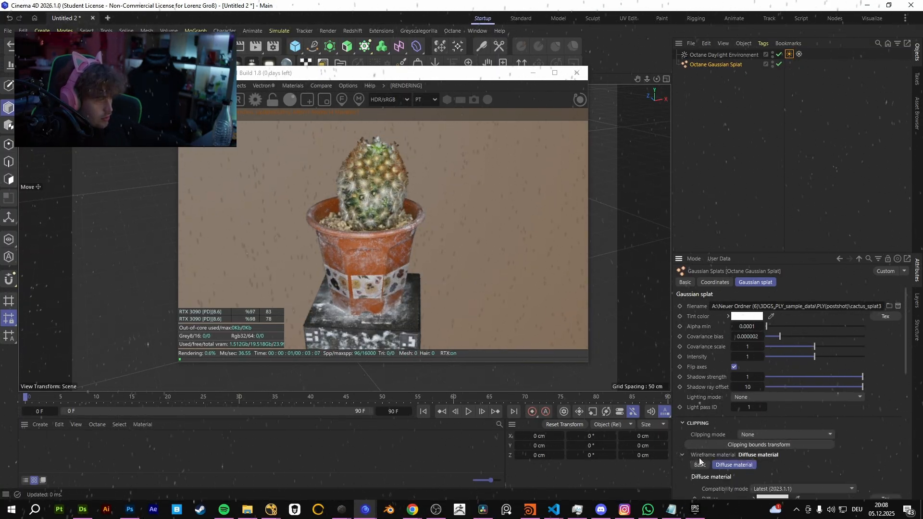
pyautogui.scroll(-3, 699, 458)
pyautogui.click(701, 350)
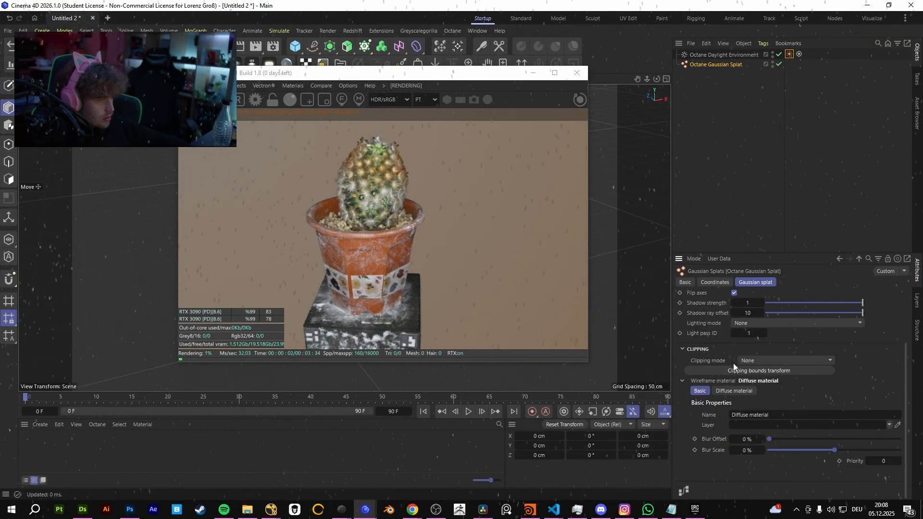
pyautogui.click(735, 388)
pyautogui.scroll(-3, 723, 429)
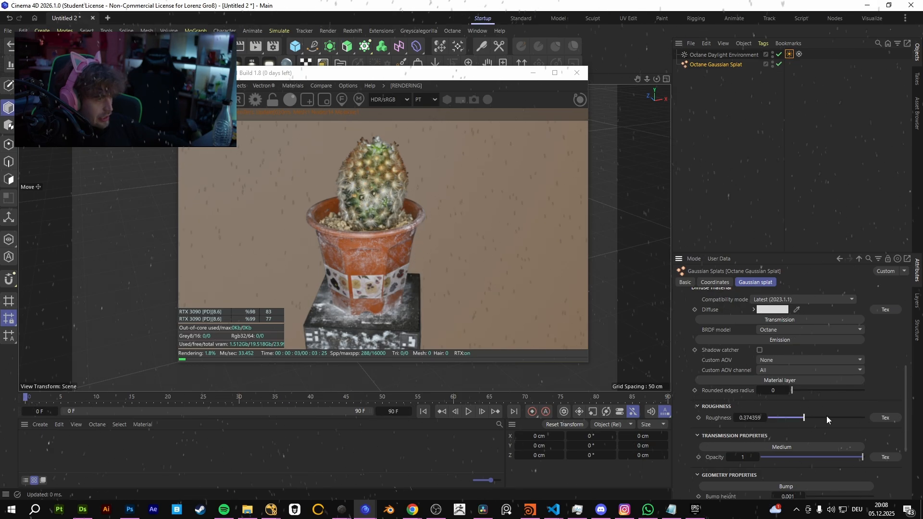
pyautogui.scroll(5, 720, 407)
pyautogui.scroll(1, 720, 407)
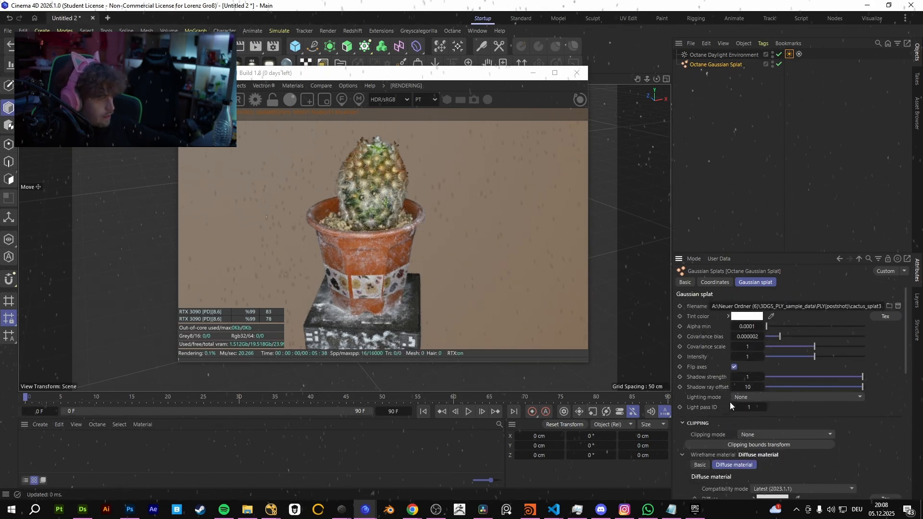
# Try the Gaussian splat without Flip axes and with a different tint color.
pyautogui.click(734, 366)
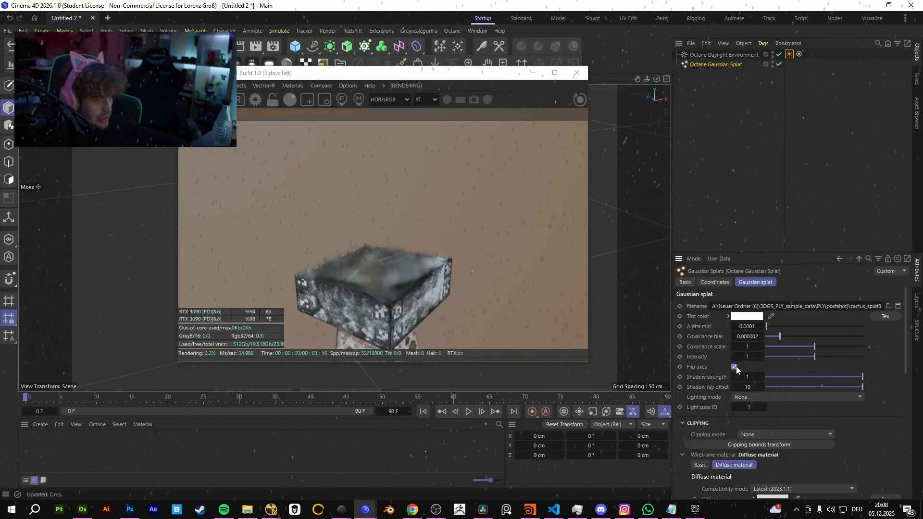
pyautogui.click(736, 367)
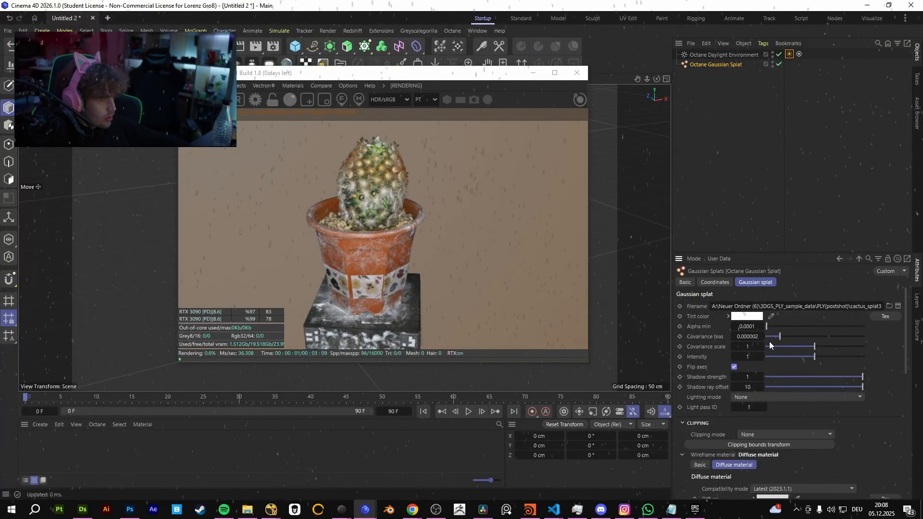
pyautogui.click(741, 317)
pyautogui.moveTo(673, 375); pyautogui.dragTo(653, 365)
# Set the splat's shadow ray offset to 0.028701 and add a Plane beneath the cactus.
pyautogui.moveTo(789, 378); pyautogui.dragTo(830, 388)
pyautogui.moveTo(335, 72); pyautogui.dragTo(544, 86)
pyautogui.moveTo(298, 48); pyautogui.dragTo(311, 55)
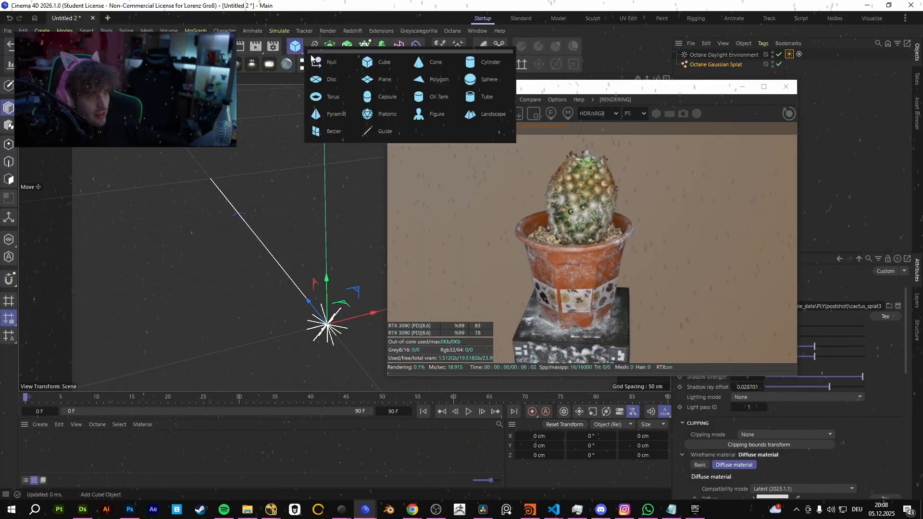
pyautogui.click(379, 80)
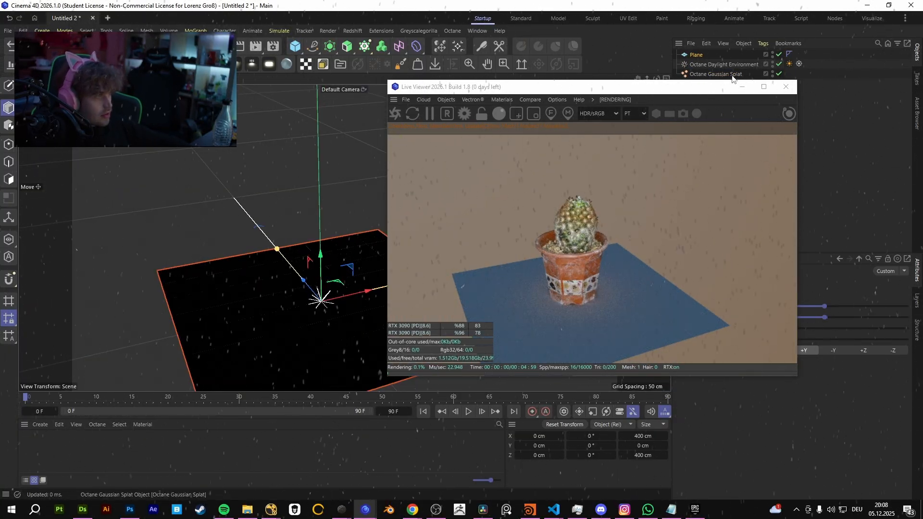
# Rotate the Octane Daylight Environment to about 24.3°, -14.4° and -16.0°, moving the Live Viewer clear of the viewport.
pyautogui.moveTo(733, 83); pyautogui.dragTo(813, 115)
pyautogui.click(723, 64)
pyautogui.press('r')
pyautogui.moveTo(339, 299); pyautogui.dragTo(313, 242)
pyautogui.moveTo(303, 297); pyautogui.dragTo(296, 272)
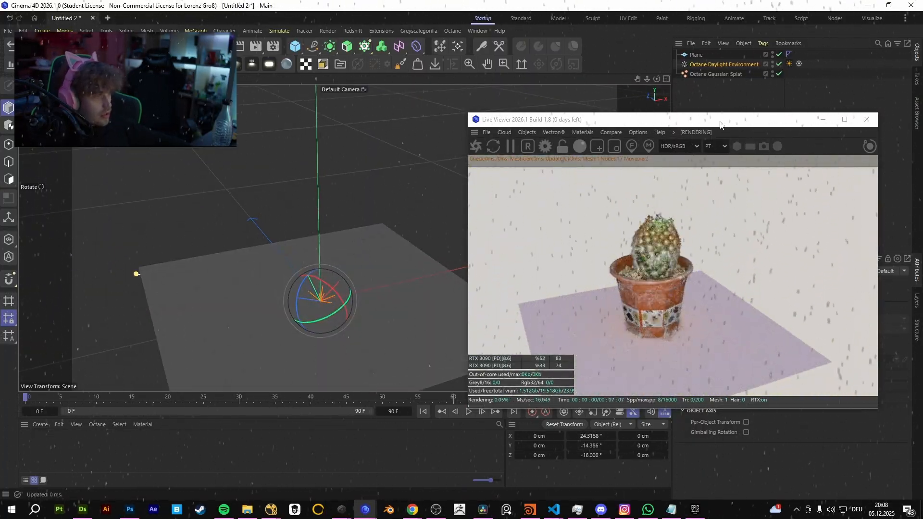
pyautogui.moveTo(720, 121); pyautogui.dragTo(461, 68)
# Set the Gaussian splat's lighting mode to Power and color, with shadow strength 0 and shadow ray offset 10.
pyautogui.click(728, 75)
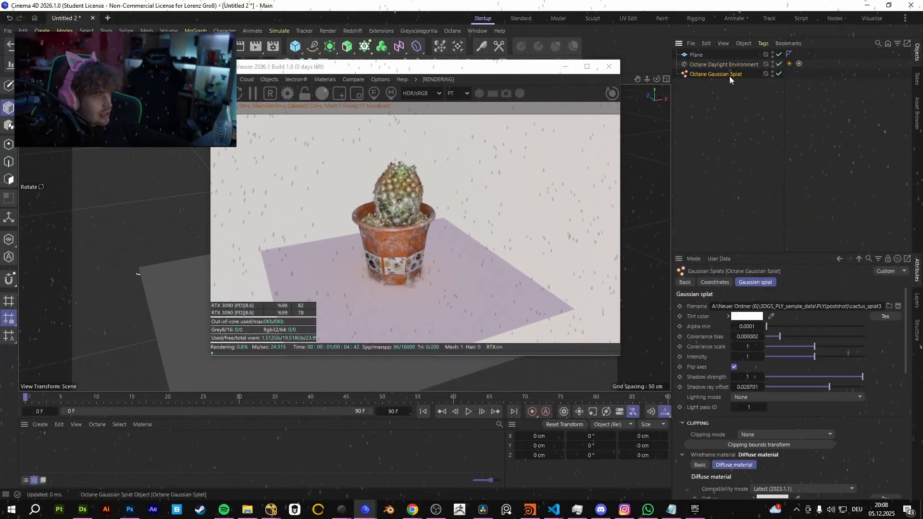
pyautogui.moveTo(812, 346); pyautogui.dragTo(894, 345)
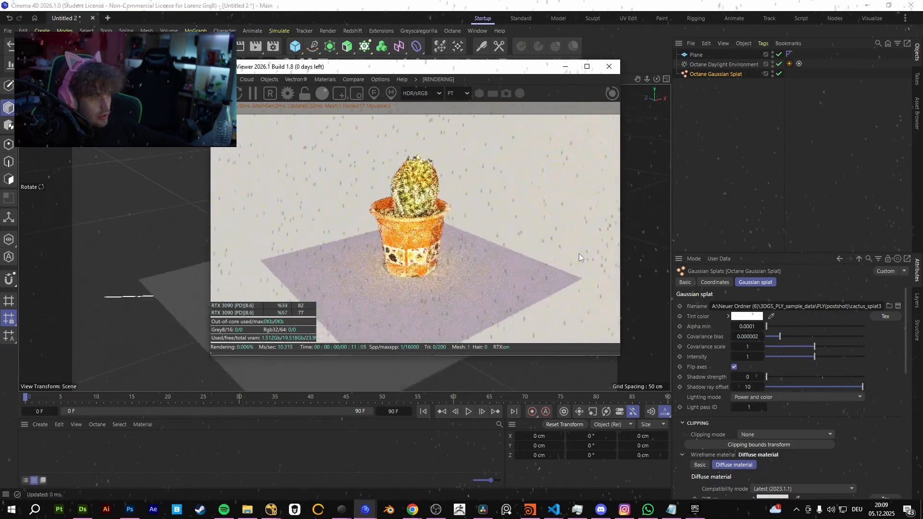
pyautogui.click(714, 112)
# Rotate the Octane Daylight Environment further to about 27.5°, -28.2° and -23.3°.
pyautogui.click(715, 65)
pyautogui.moveTo(405, 72); pyautogui.dragTo(614, 80)
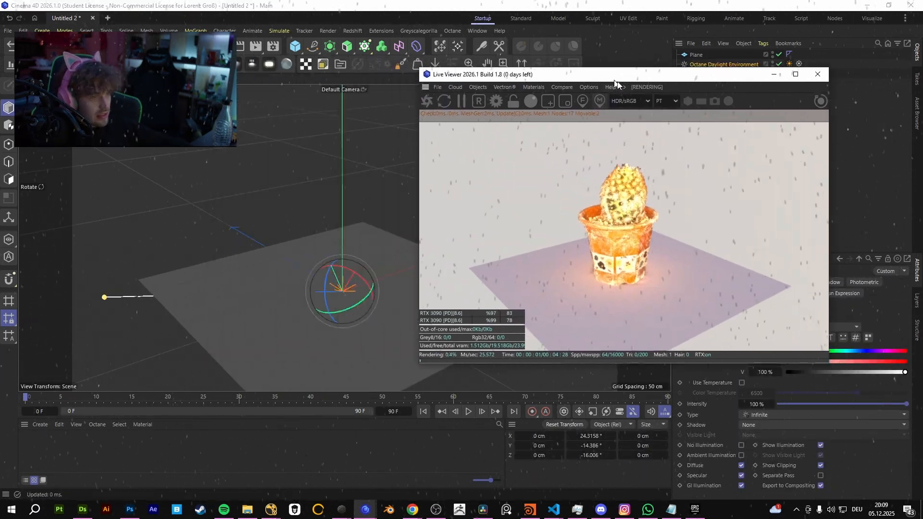
pyautogui.moveTo(408, 250); pyautogui.dragTo(263, 183)
pyautogui.moveTo(687, 74); pyautogui.dragTo(407, 85)
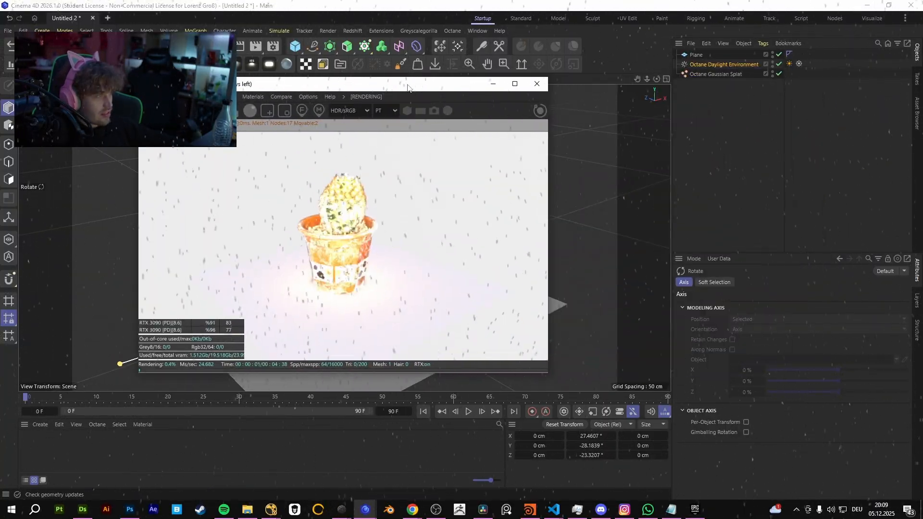
# Compare the splat's None lighting mode with Power and color, keep Power and color, and set the shadow strength to 1.
pyautogui.click(723, 66)
pyautogui.click(719, 74)
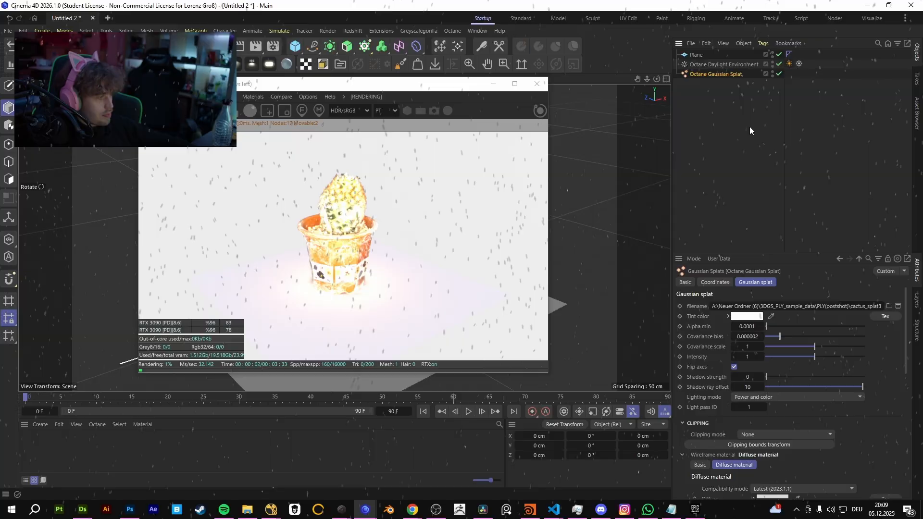
pyautogui.click(774, 400)
pyautogui.click(768, 411)
pyautogui.click(771, 399)
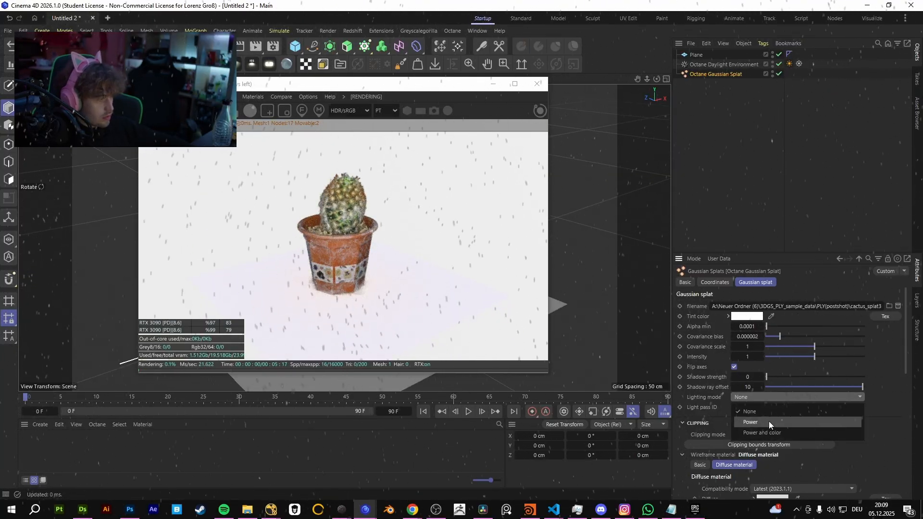
pyautogui.click(764, 433)
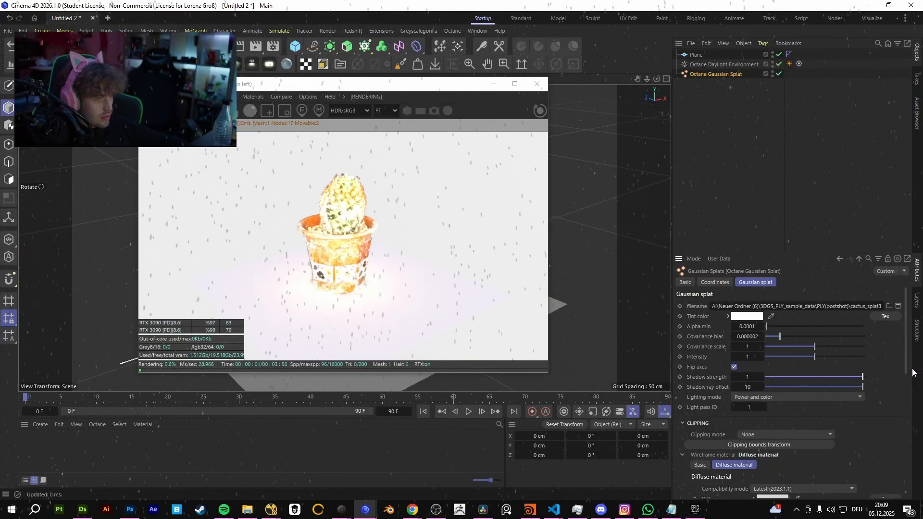
# Try a shadow ray offset of 0 on the Gaussian splat and undo the change.
pyautogui.moveTo(832, 386); pyautogui.dragTo(722, 383)
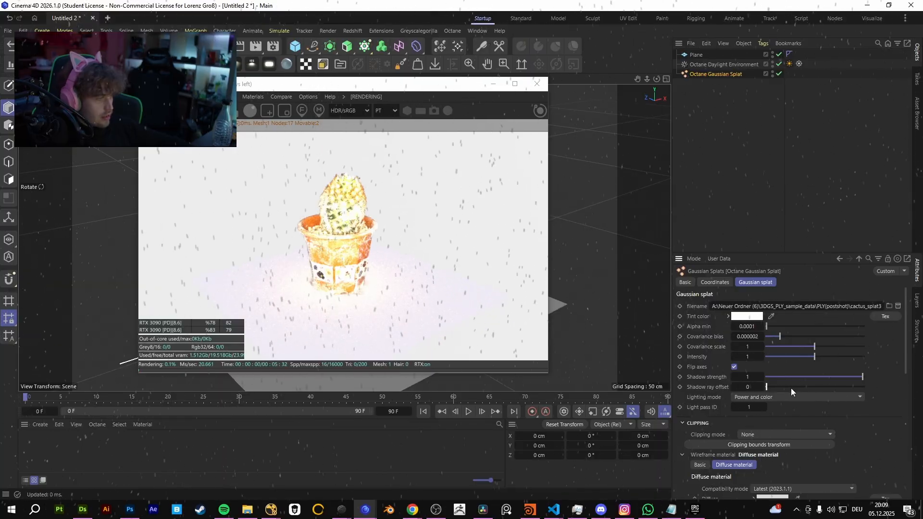
pyautogui.hotkey('ctrl', 'z')
# Lower the Gaussian splat's intensity to 0.27 and close the Live Viewer.
pyautogui.moveTo(814, 357); pyautogui.dragTo(779, 356)
pyautogui.moveTo(377, 88); pyautogui.dragTo(463, 93)
pyautogui.click(622, 89)
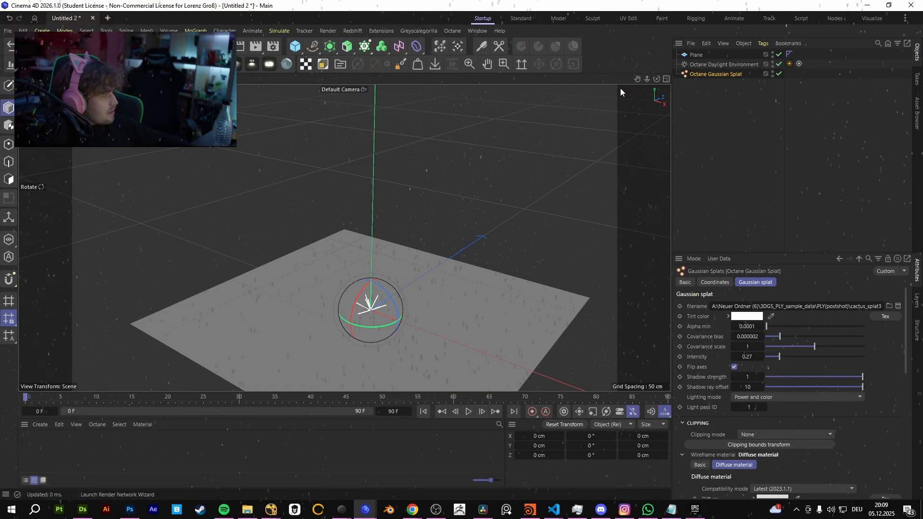